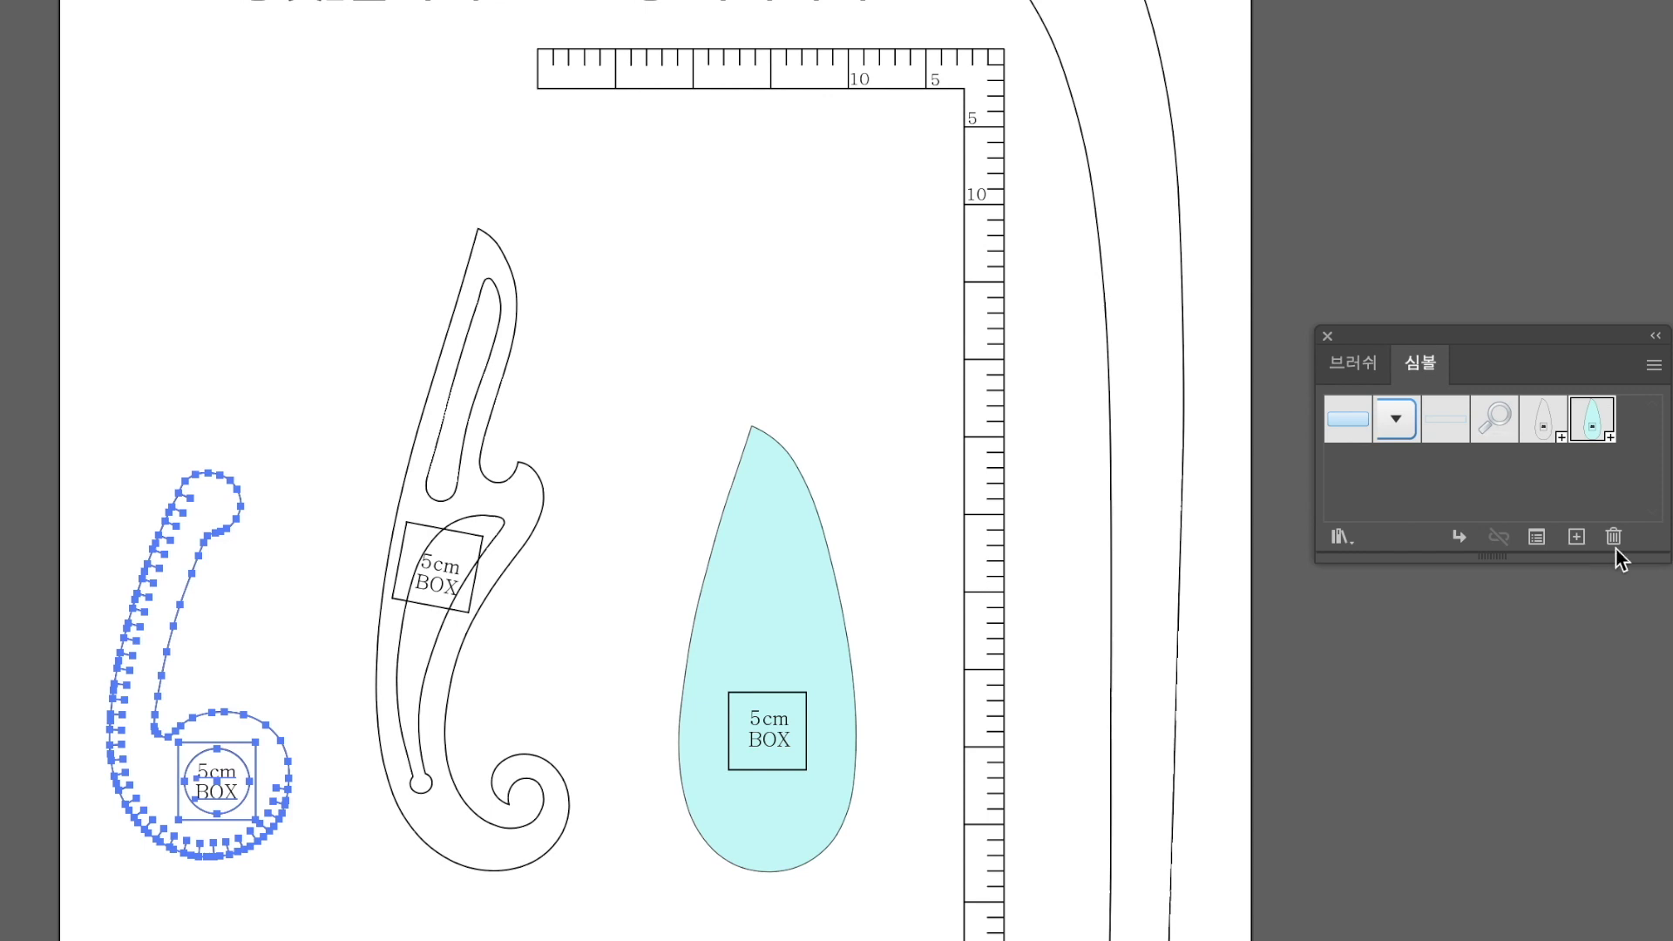
Register the selected 6-shaped curve ruler as a new dynamic symbol with its own name.
left_click(1576, 536)
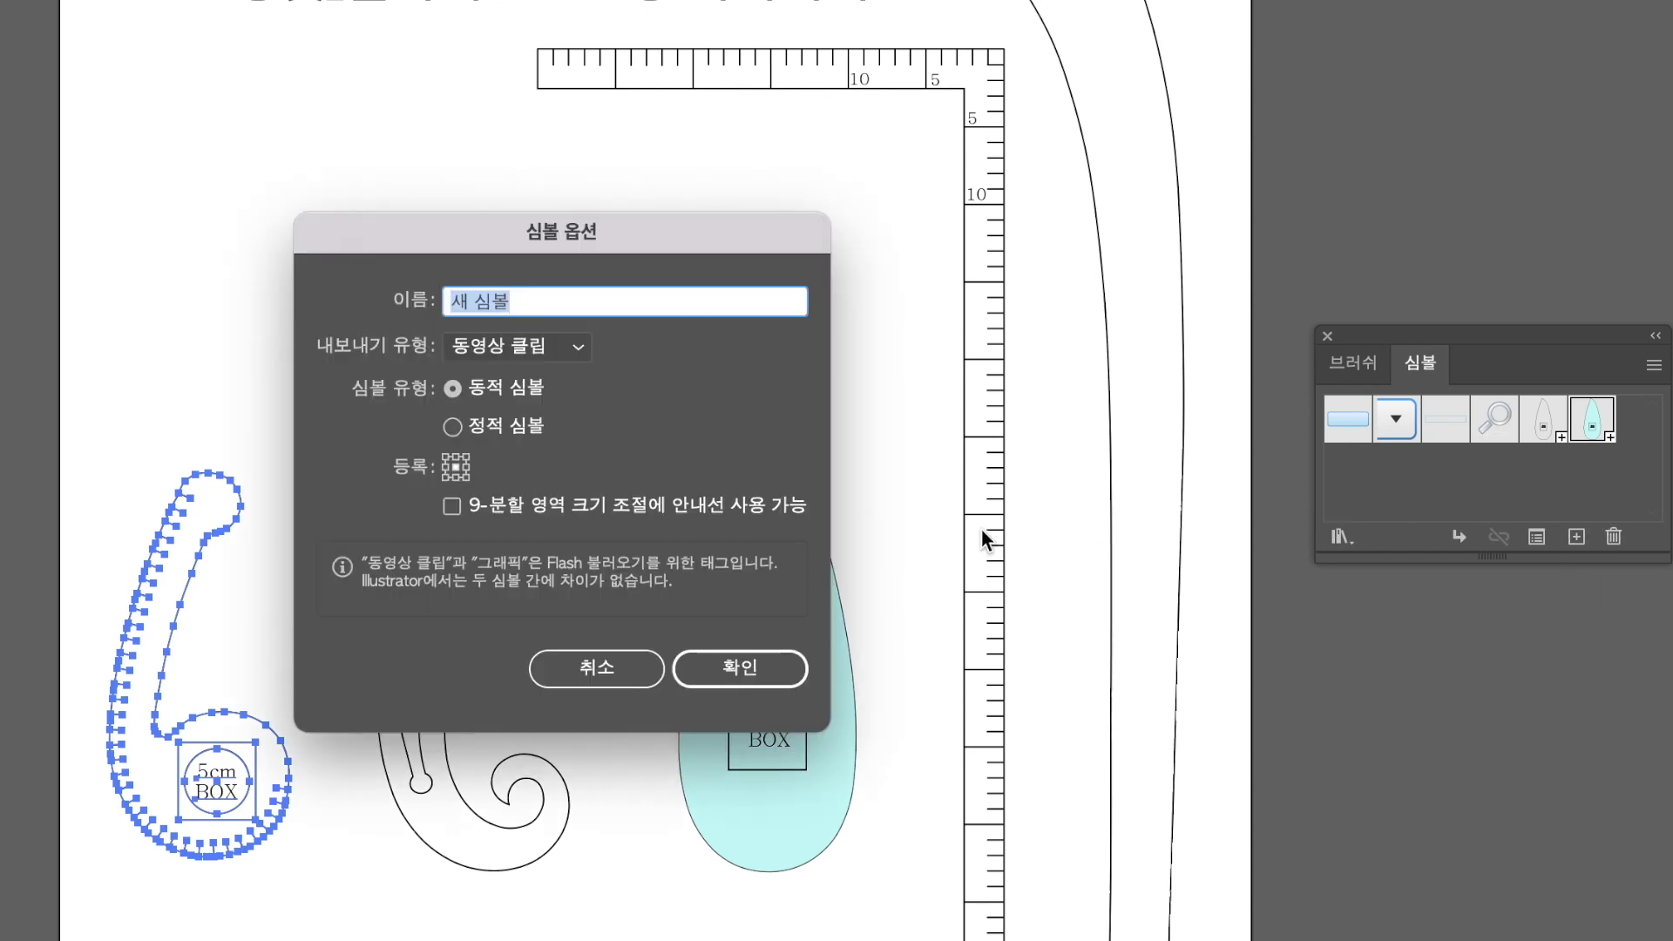
type("6")
key("BackSpace")
type("6ㅇ홀지")
left_click(724, 668)
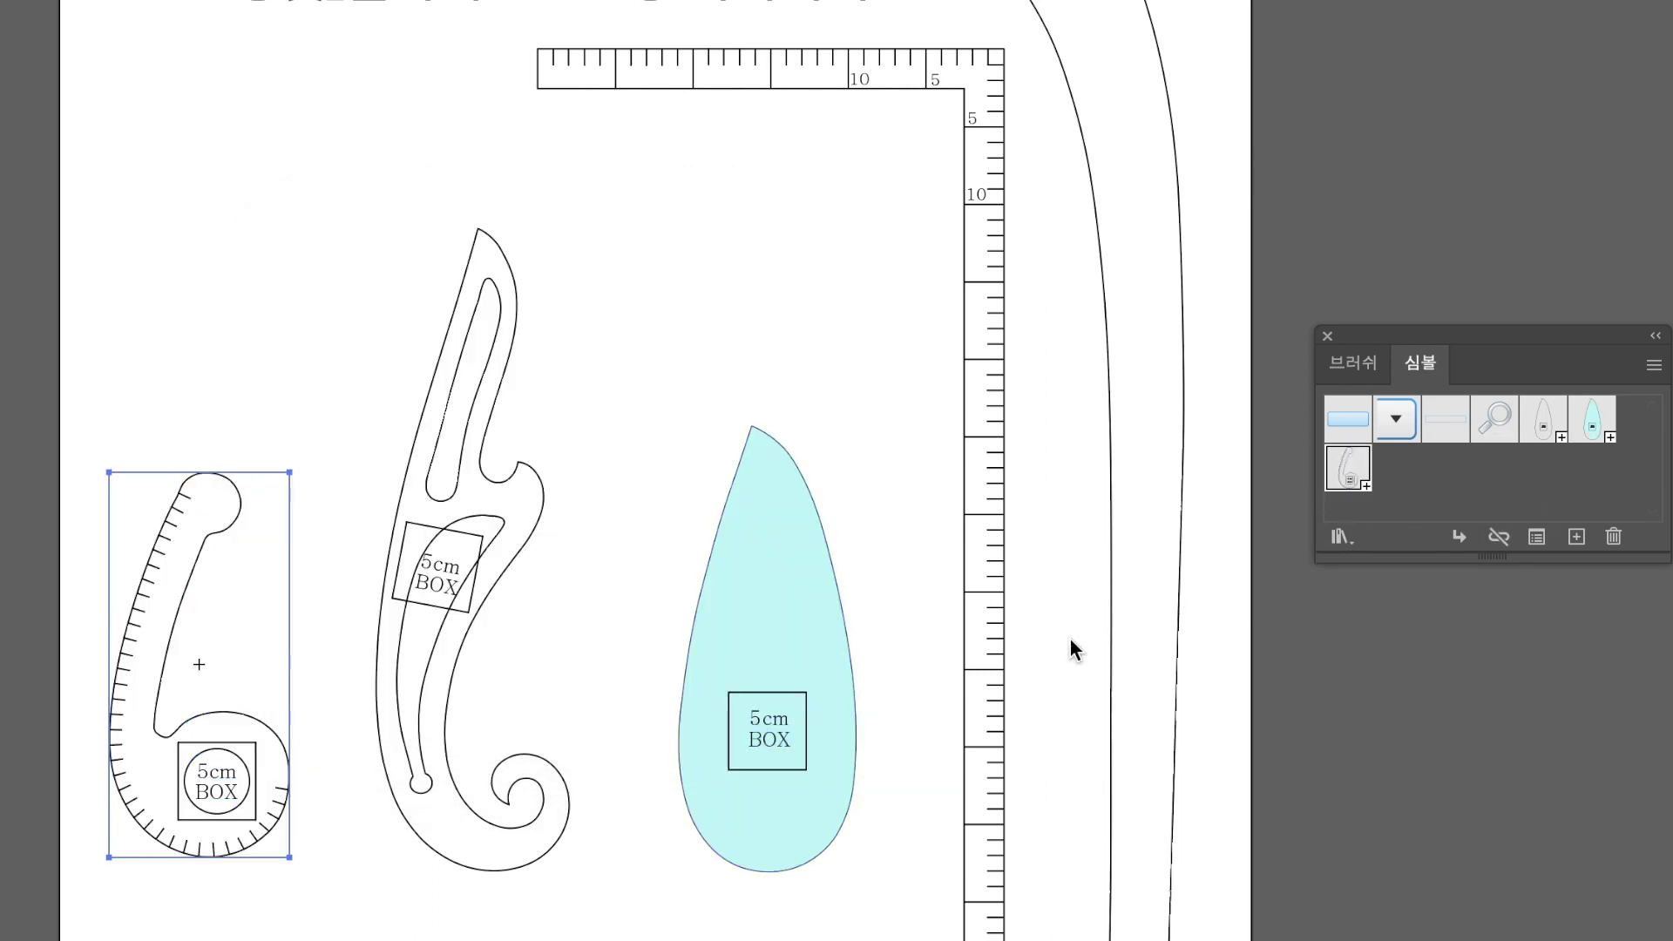
left_click(366, 920)
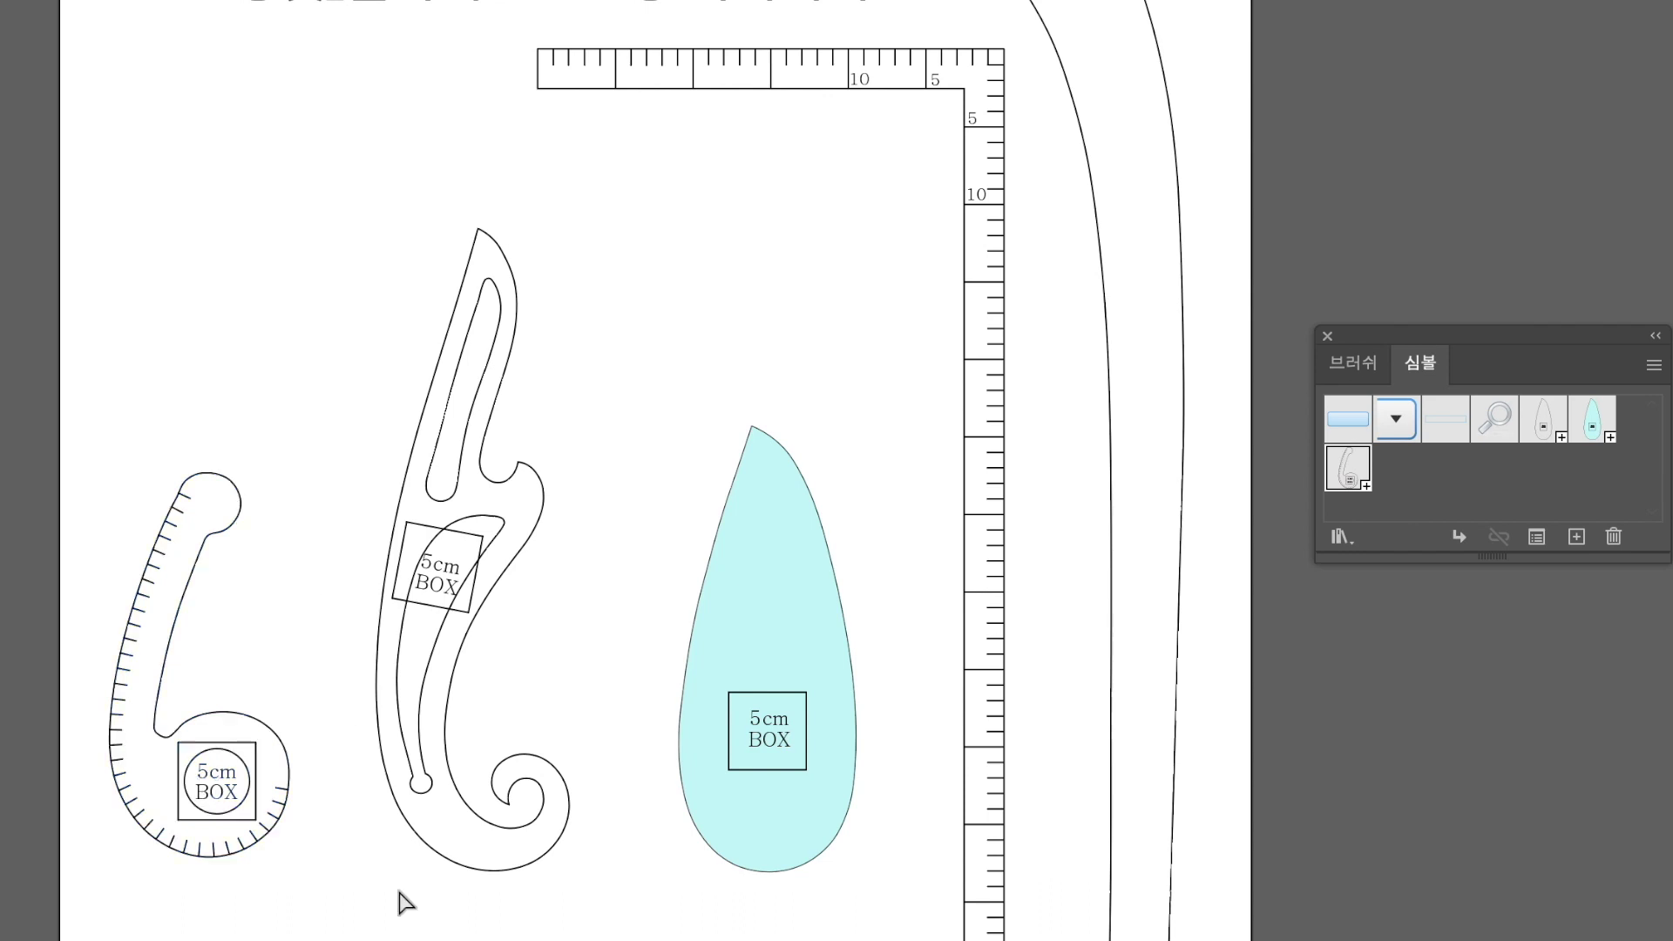
Fill the outer outline of the S-shaped curve ruler with light pink EACACA.
left_click_drag(358, 937, 588, 369)
left_click(578, 448)
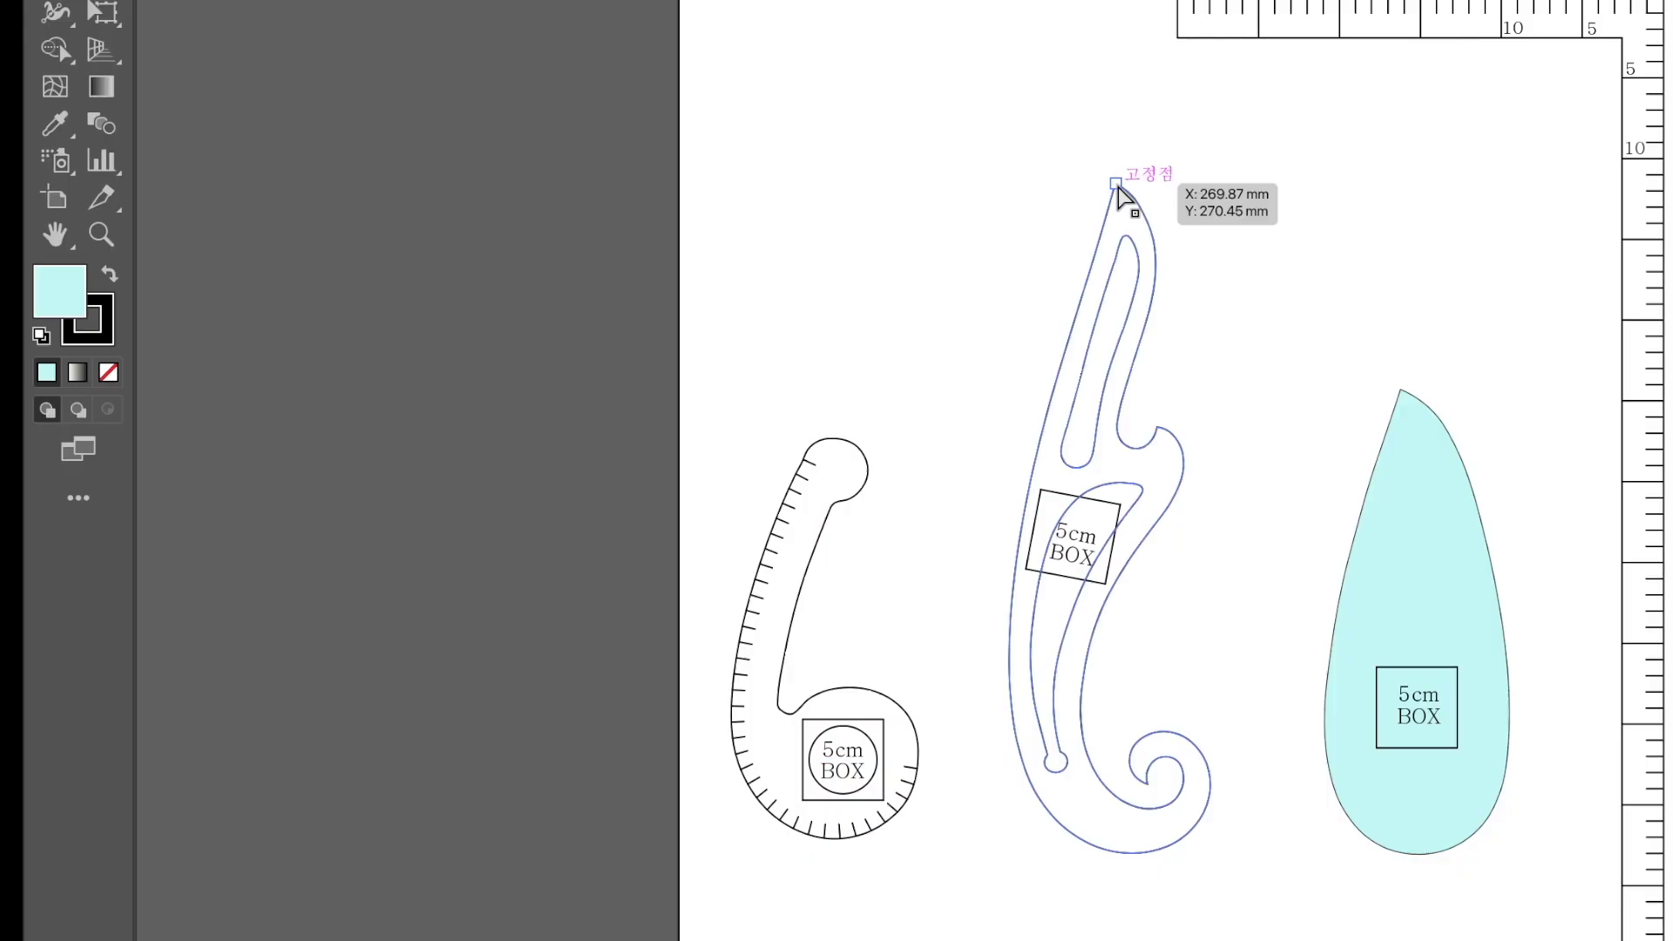
left_click(1116, 185)
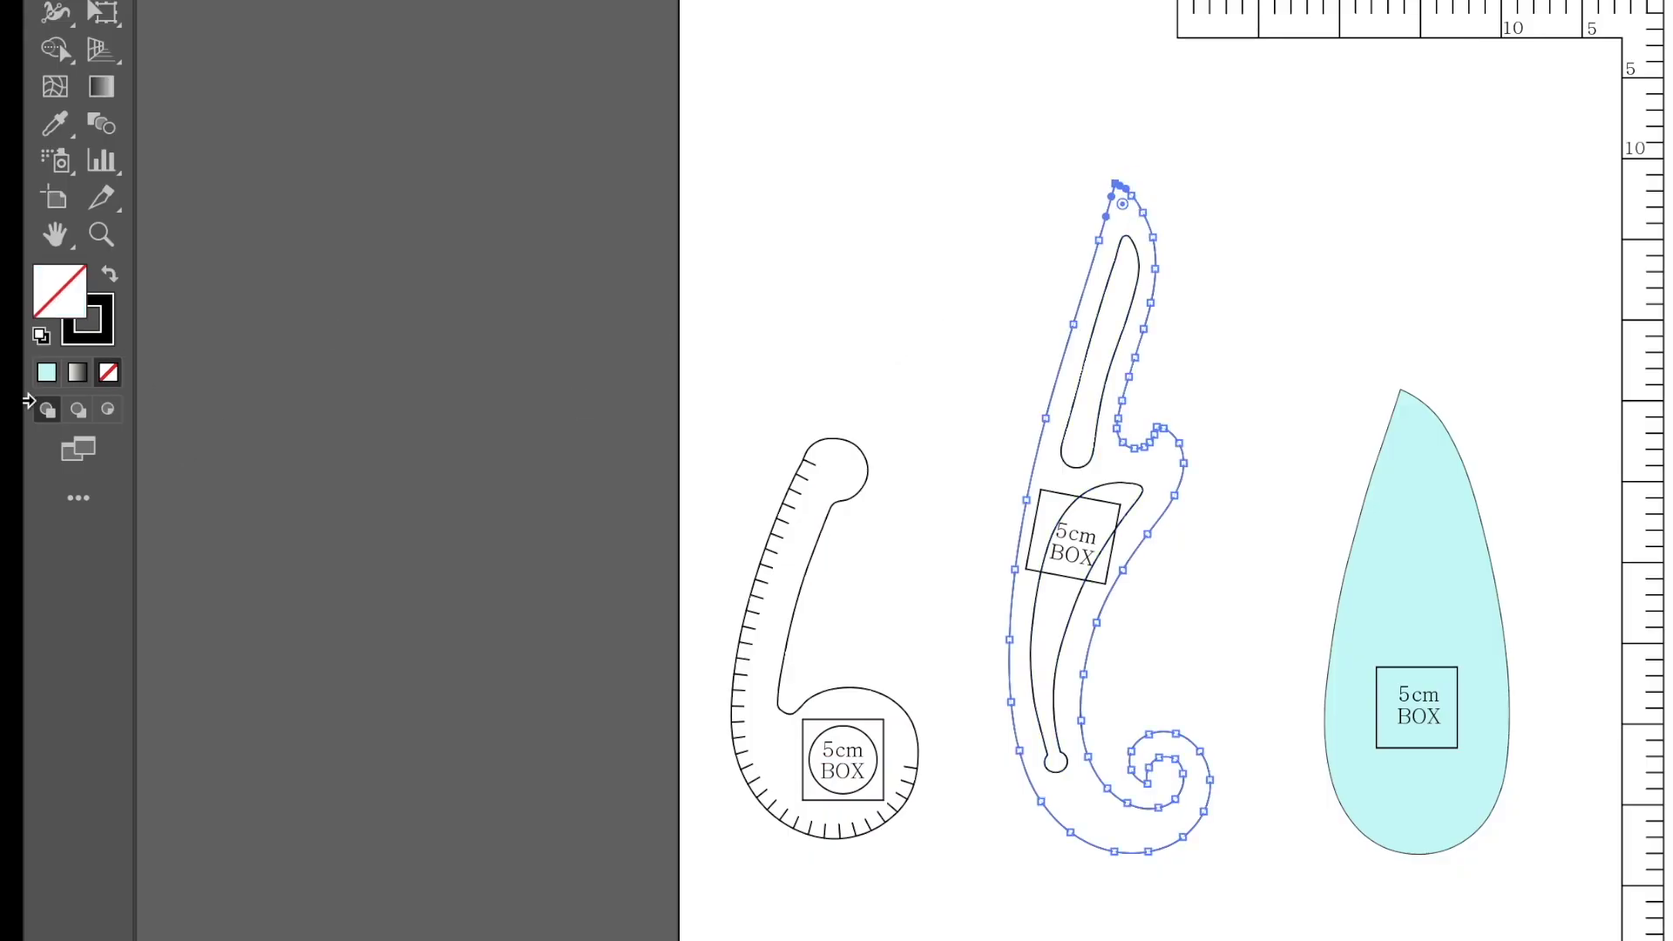
double_click(68, 303)
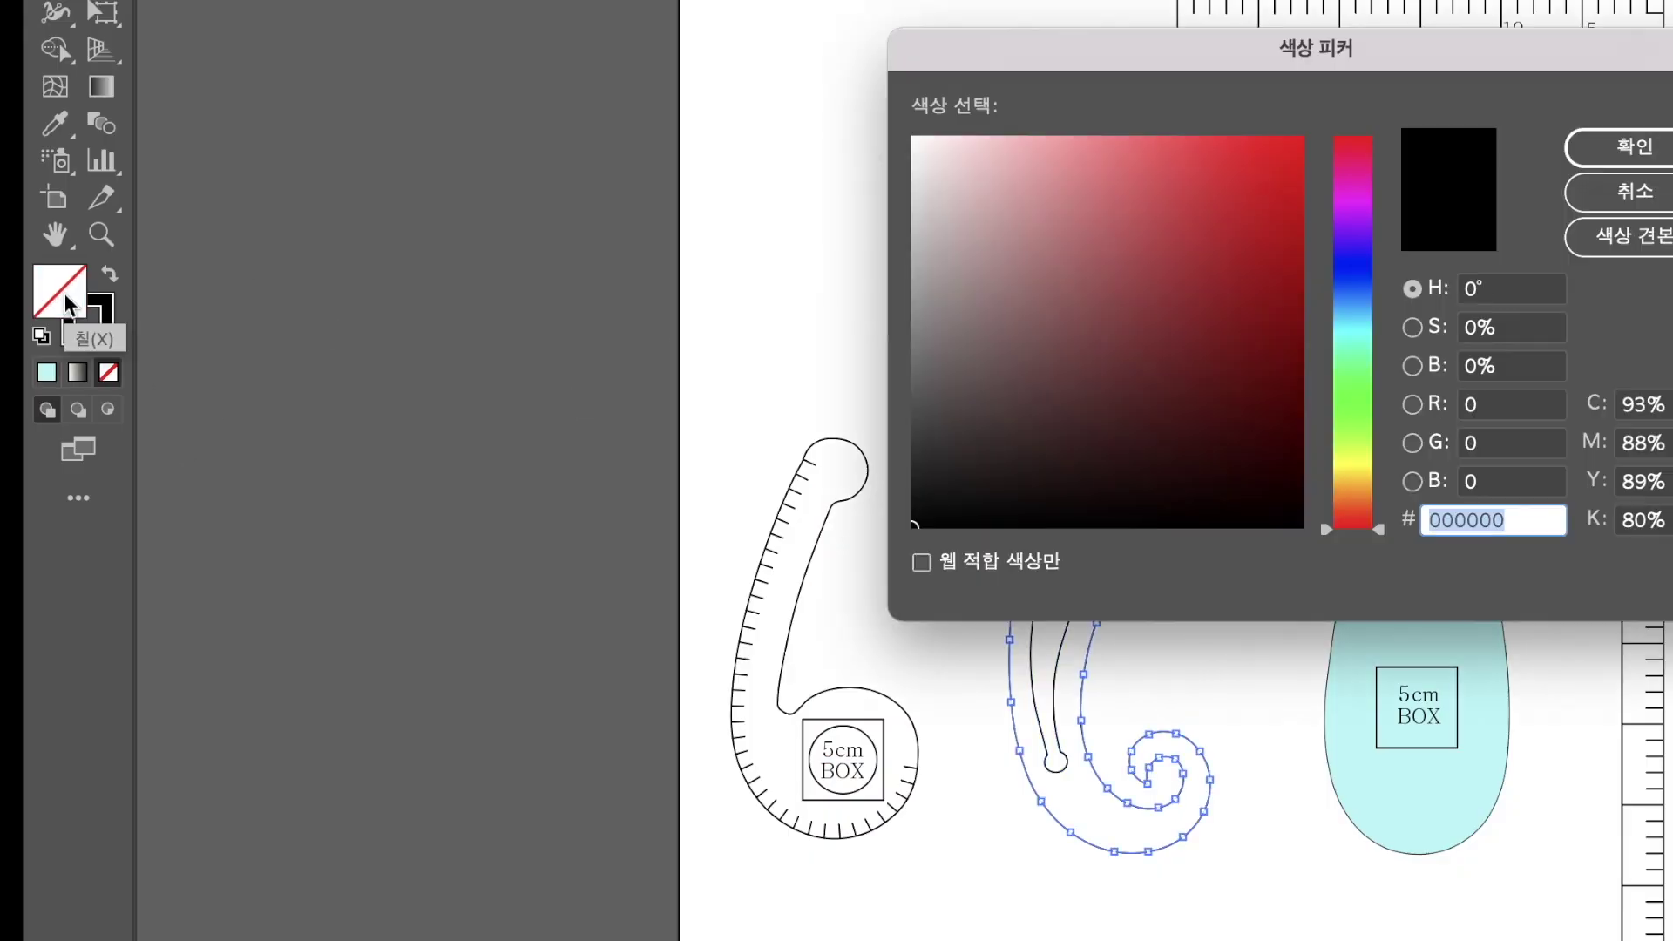
left_click(965, 168)
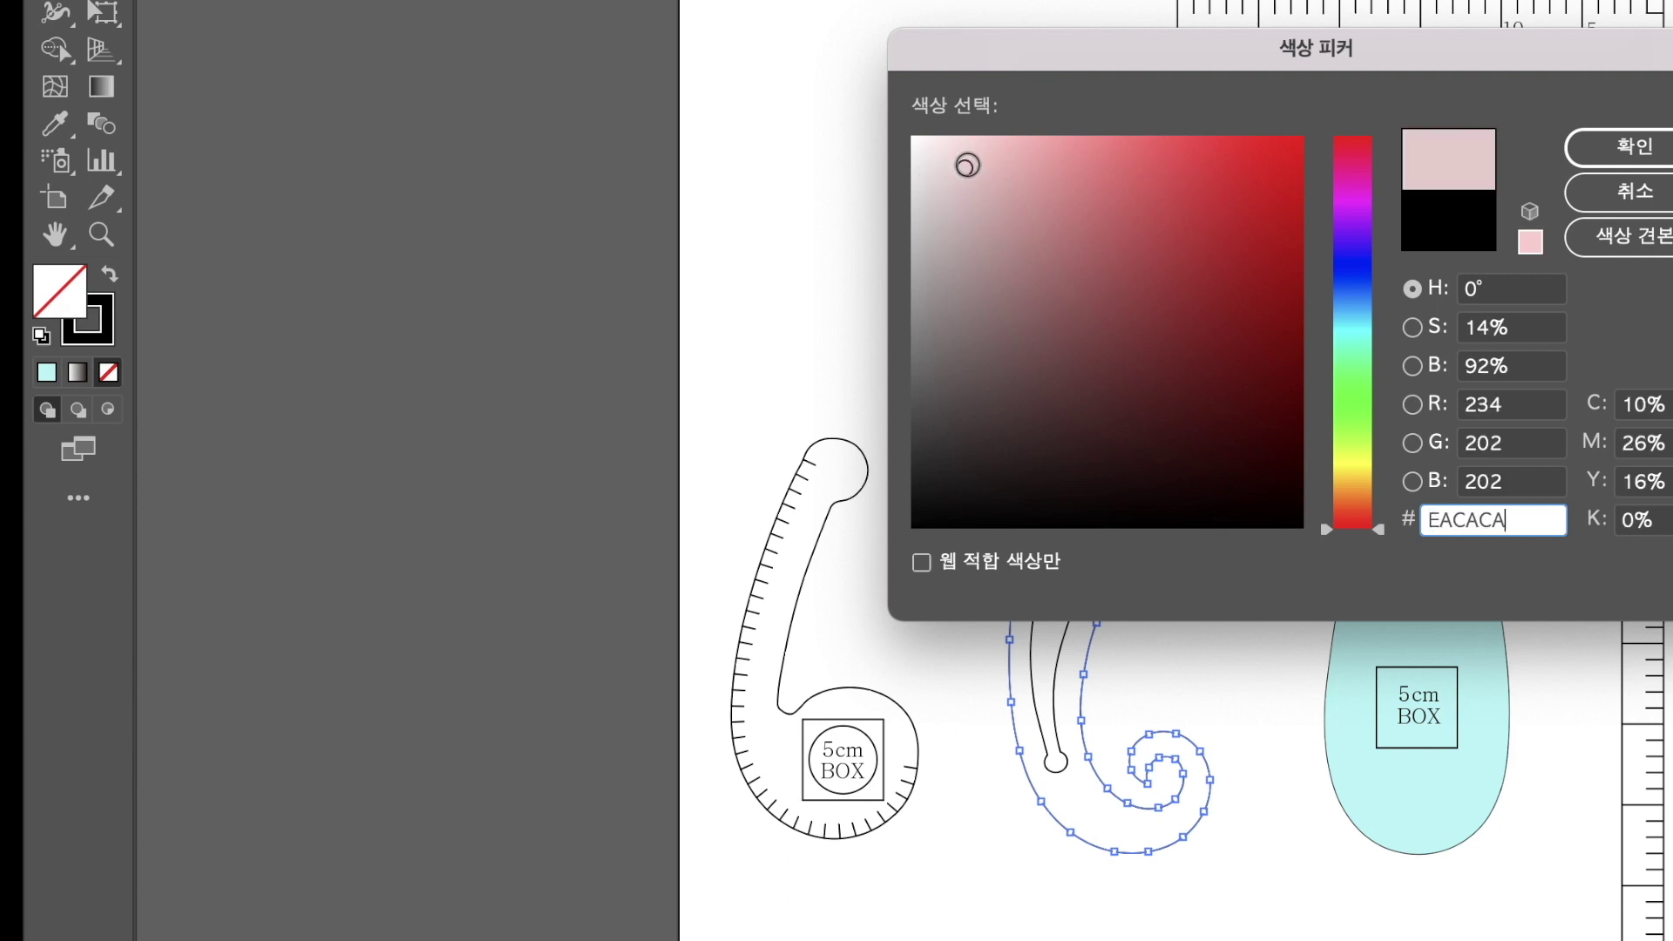
left_click(1618, 150)
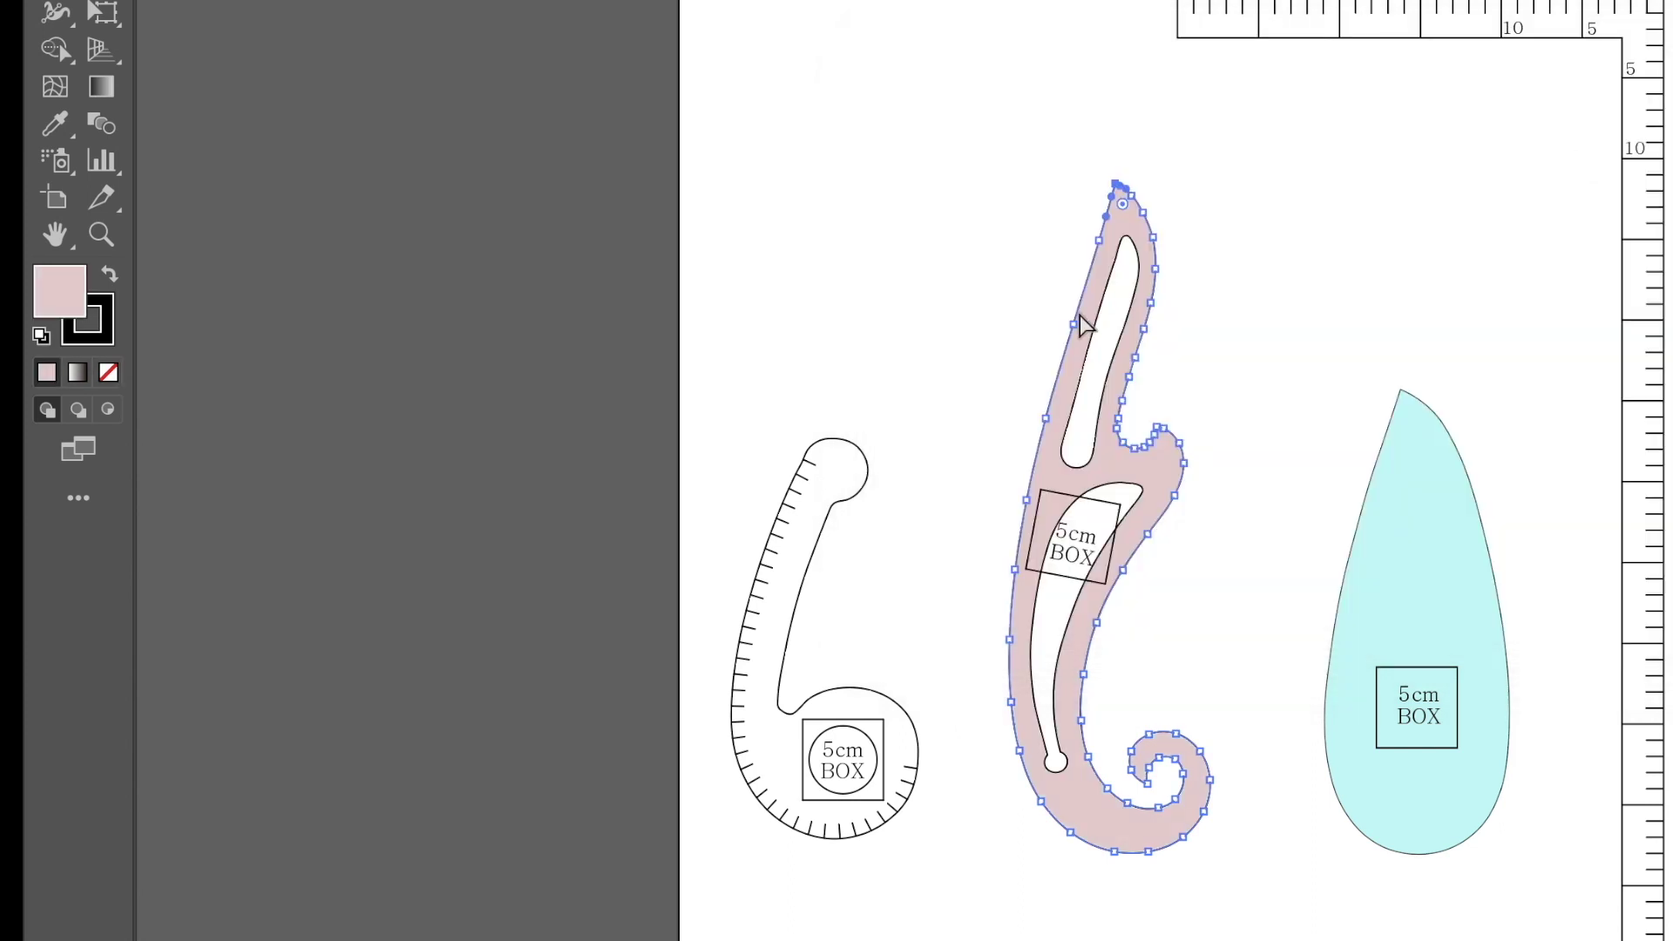
left_click(976, 331)
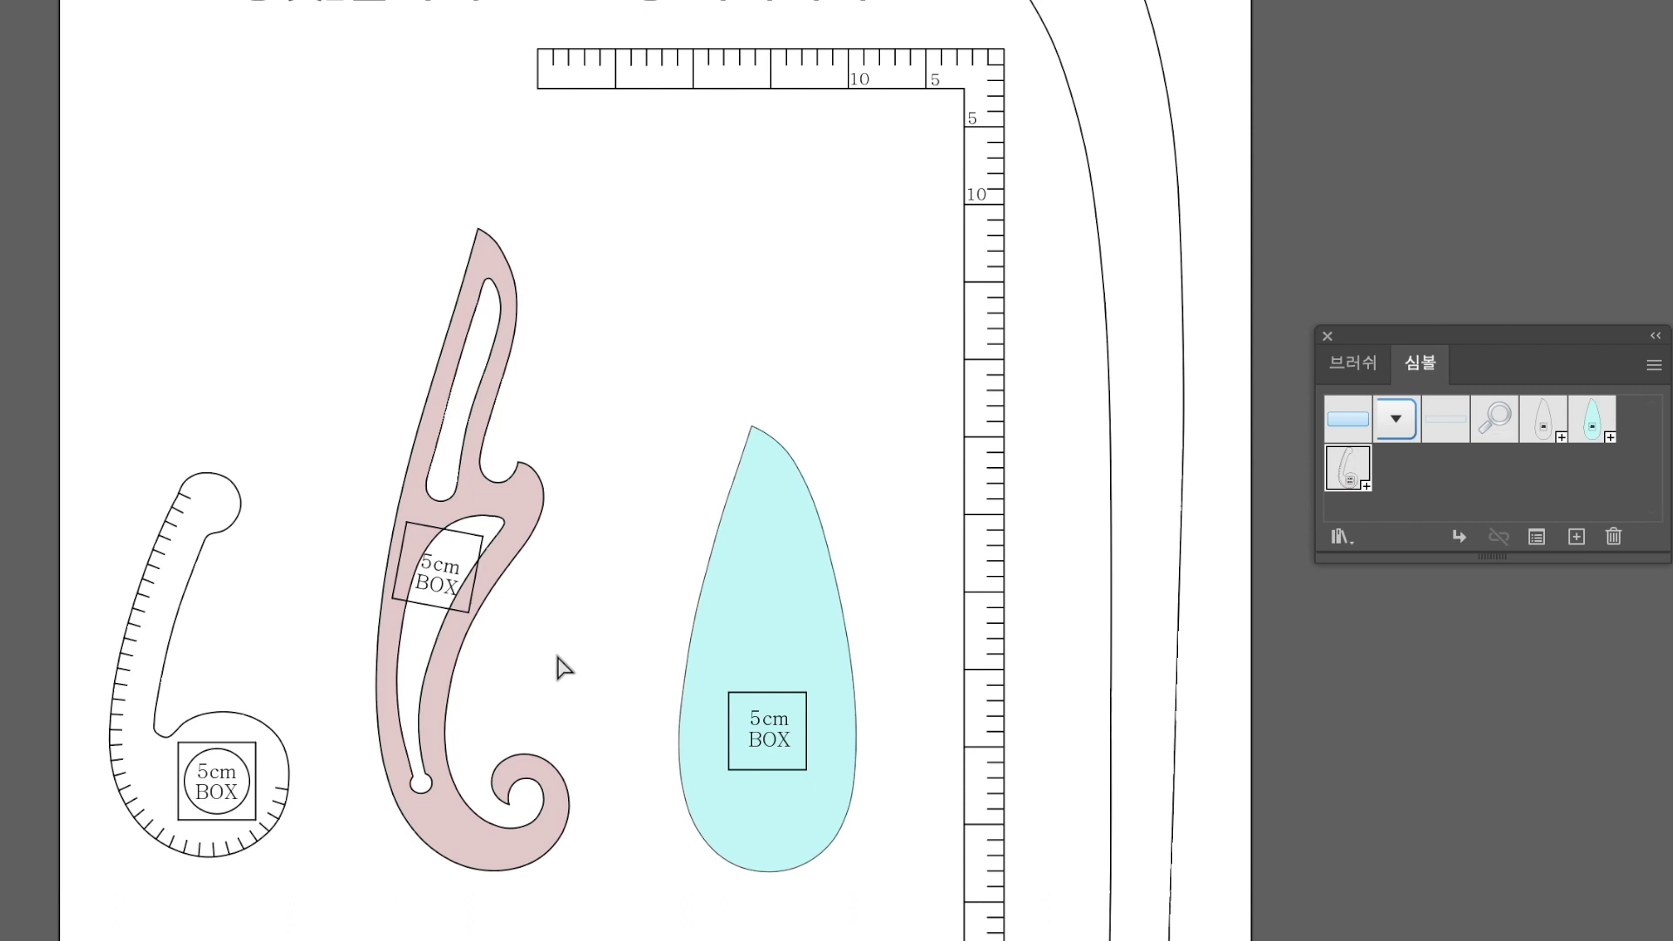
Register the whole S-shaped curve ruler, including its 5cm BOX, as a dynamic symbol named 에스모드자.
left_click_drag(336, 932, 610, 176)
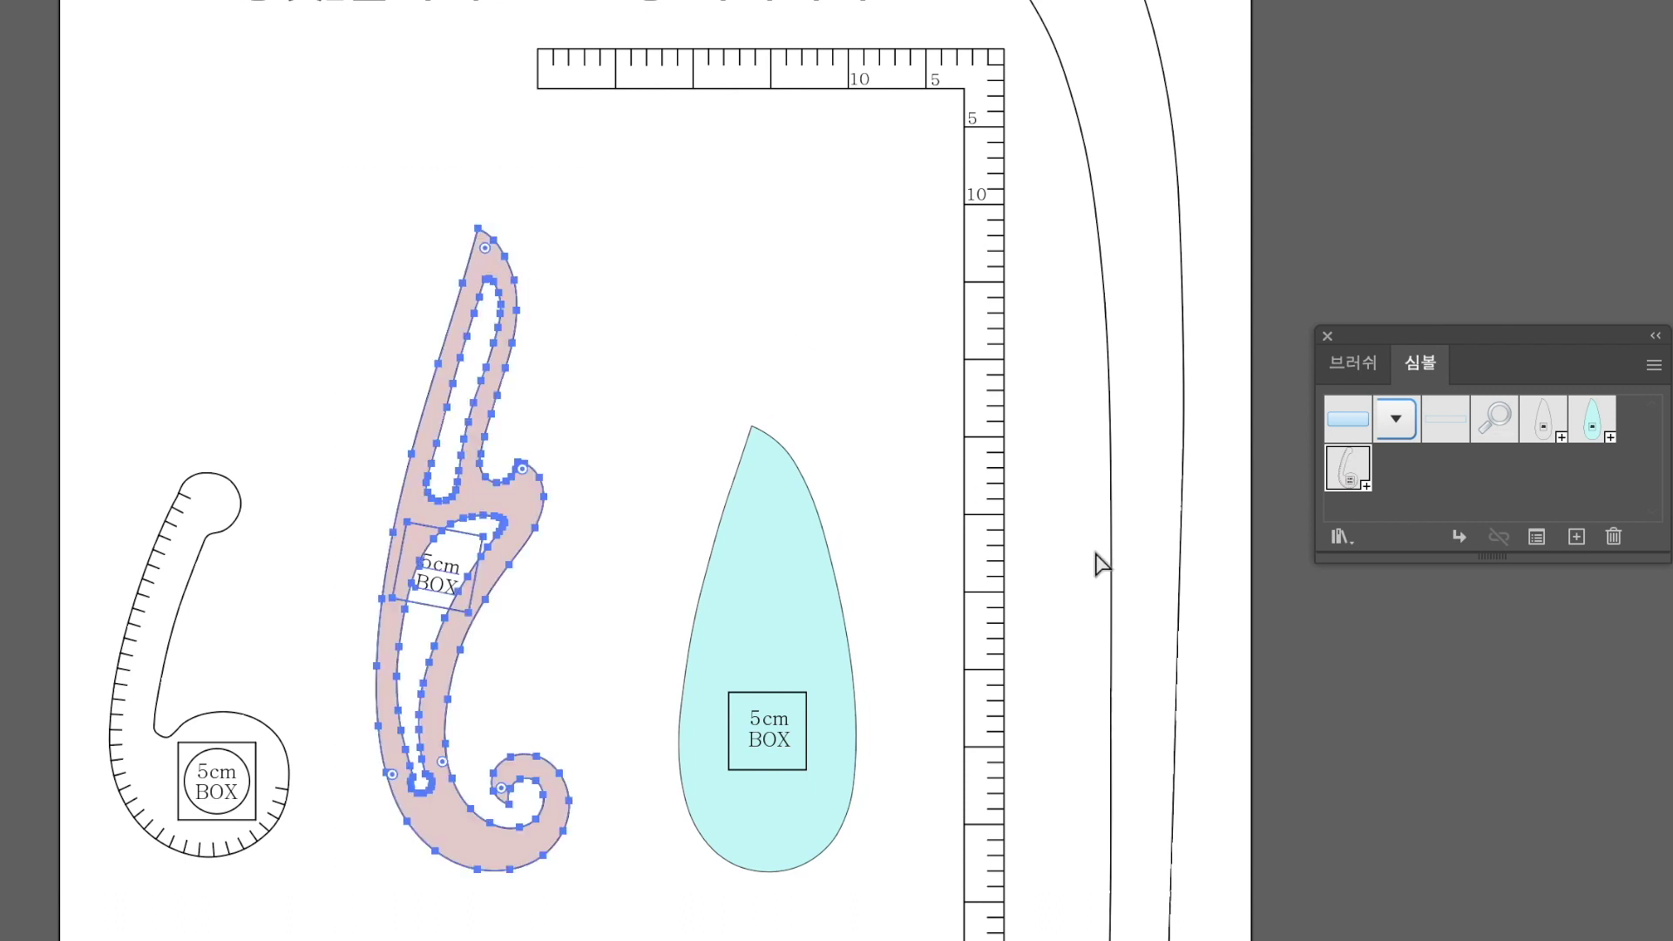
left_click(1577, 537)
type("에스모드자")
left_click(769, 668)
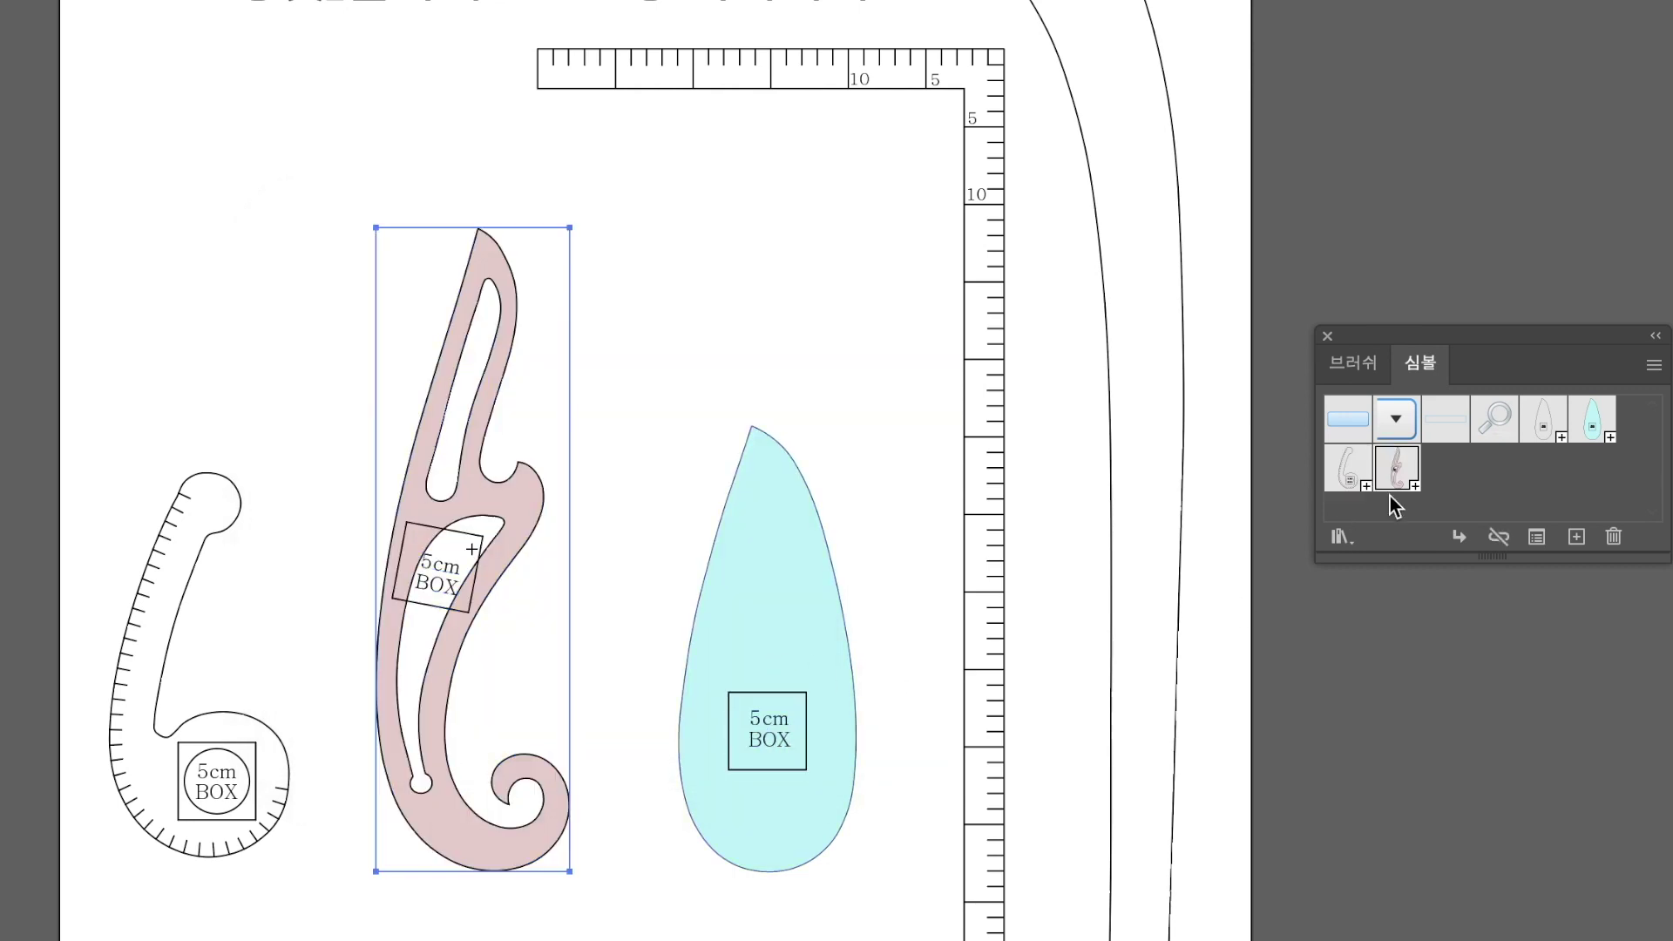
left_click(785, 381)
Move the blue teardrop ruler to the empty area above the 6-shaped curve ruler, just below the title.
left_click_drag(691, 874, 788, 721)
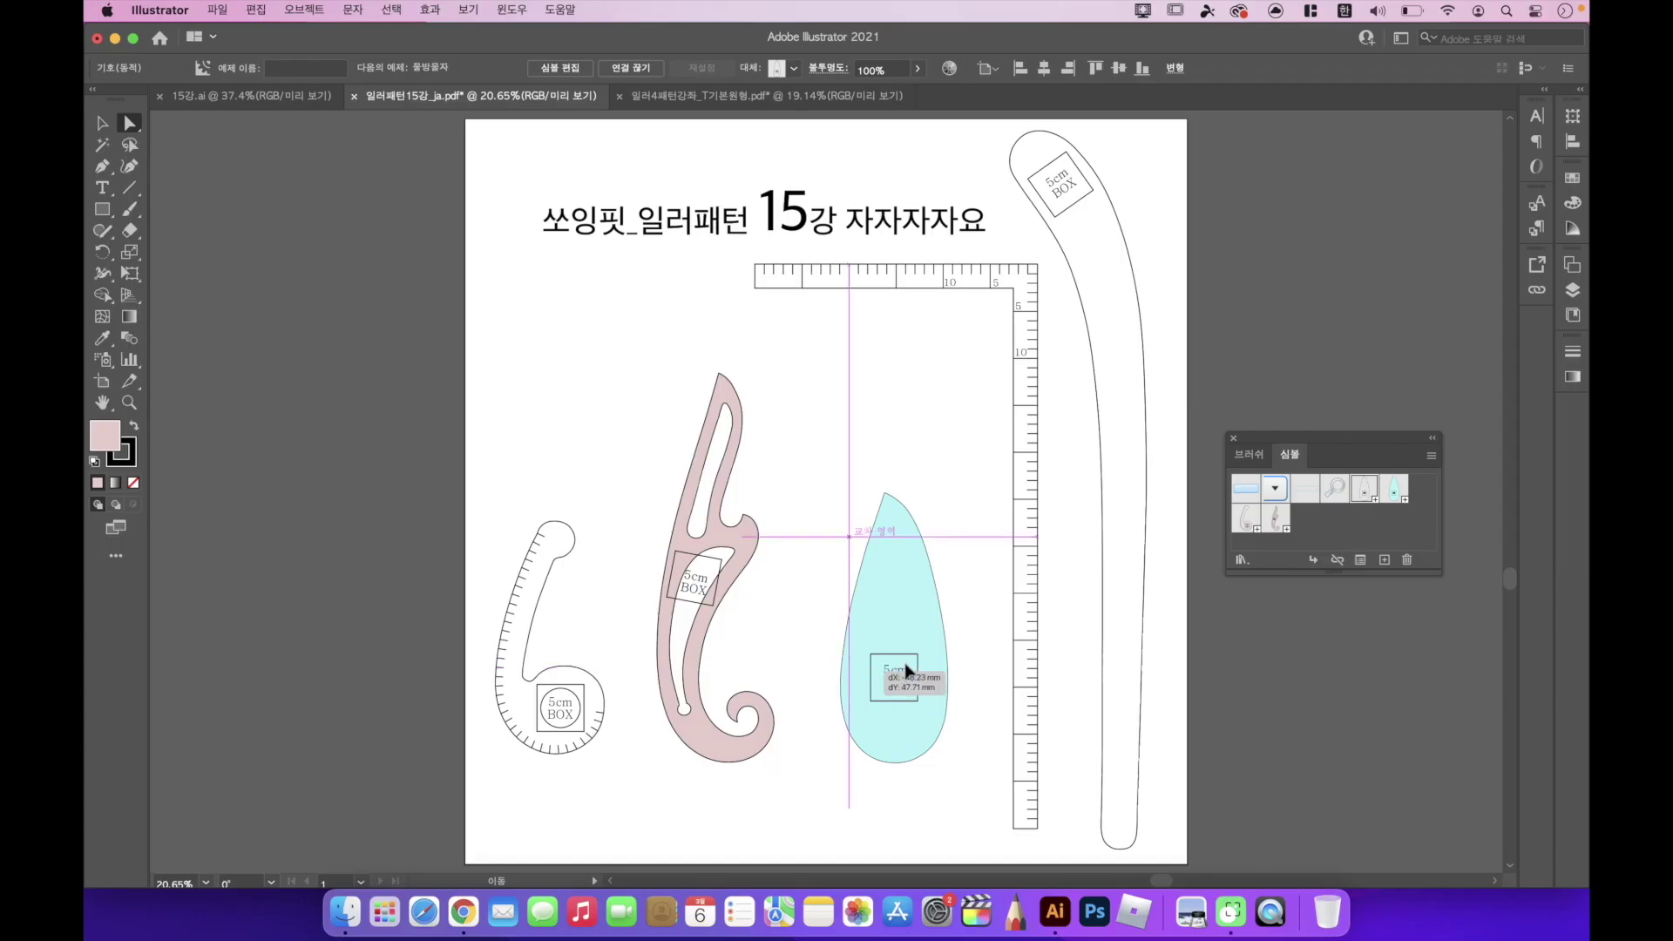
left_click_drag(906, 671, 903, 672)
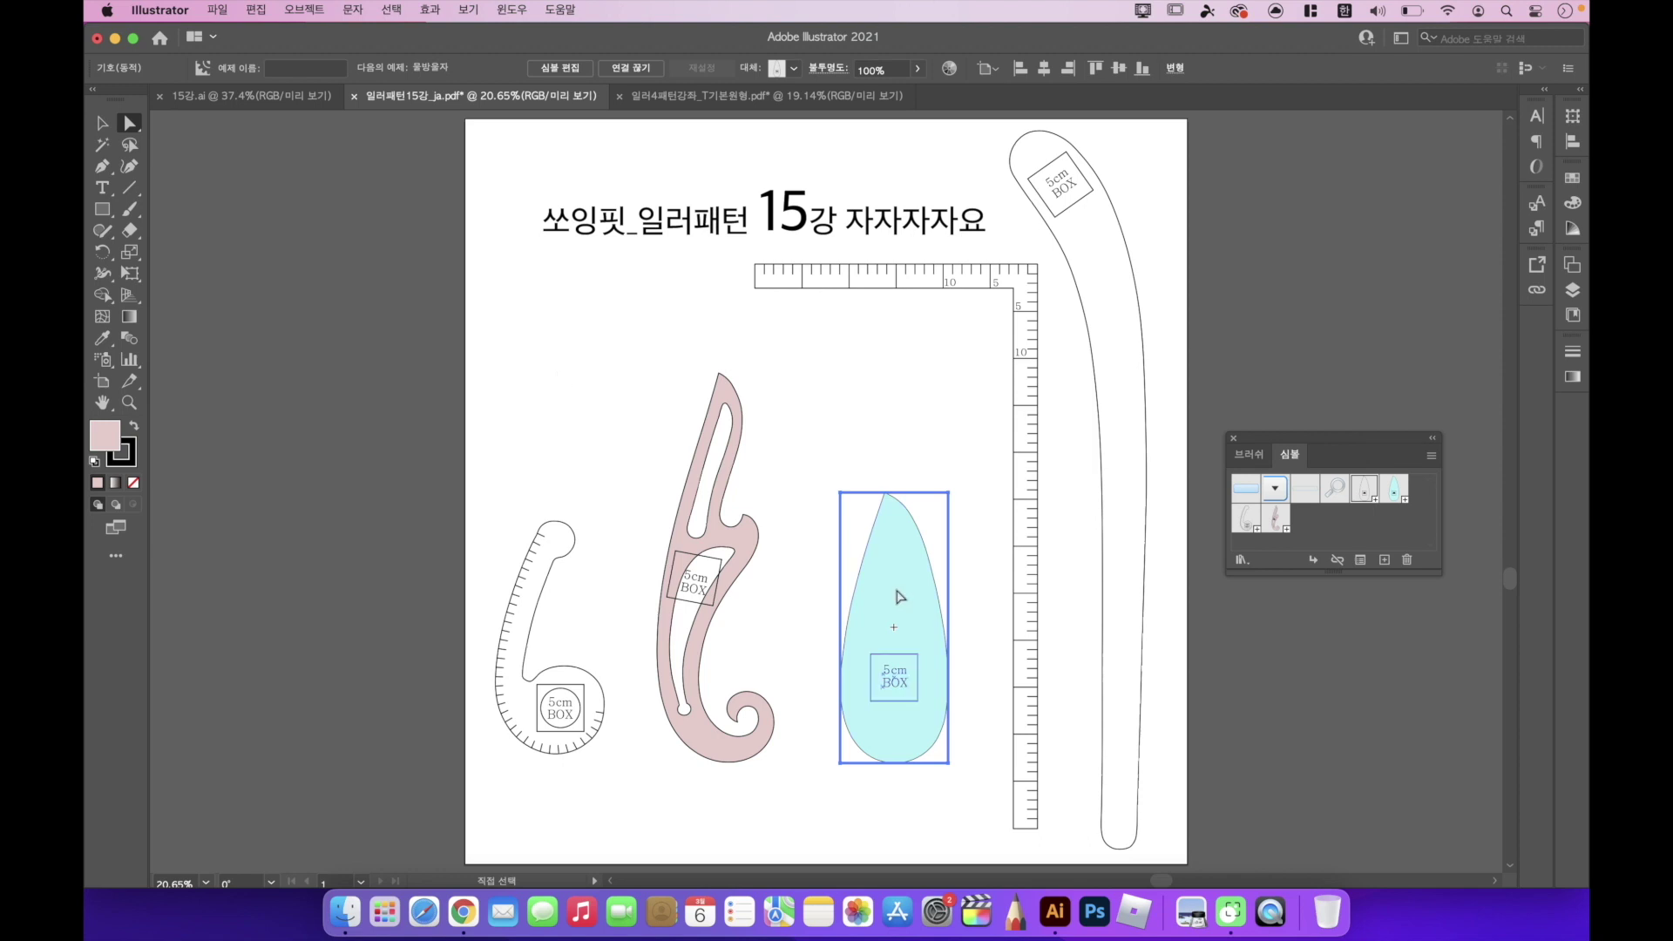
left_click(890, 382)
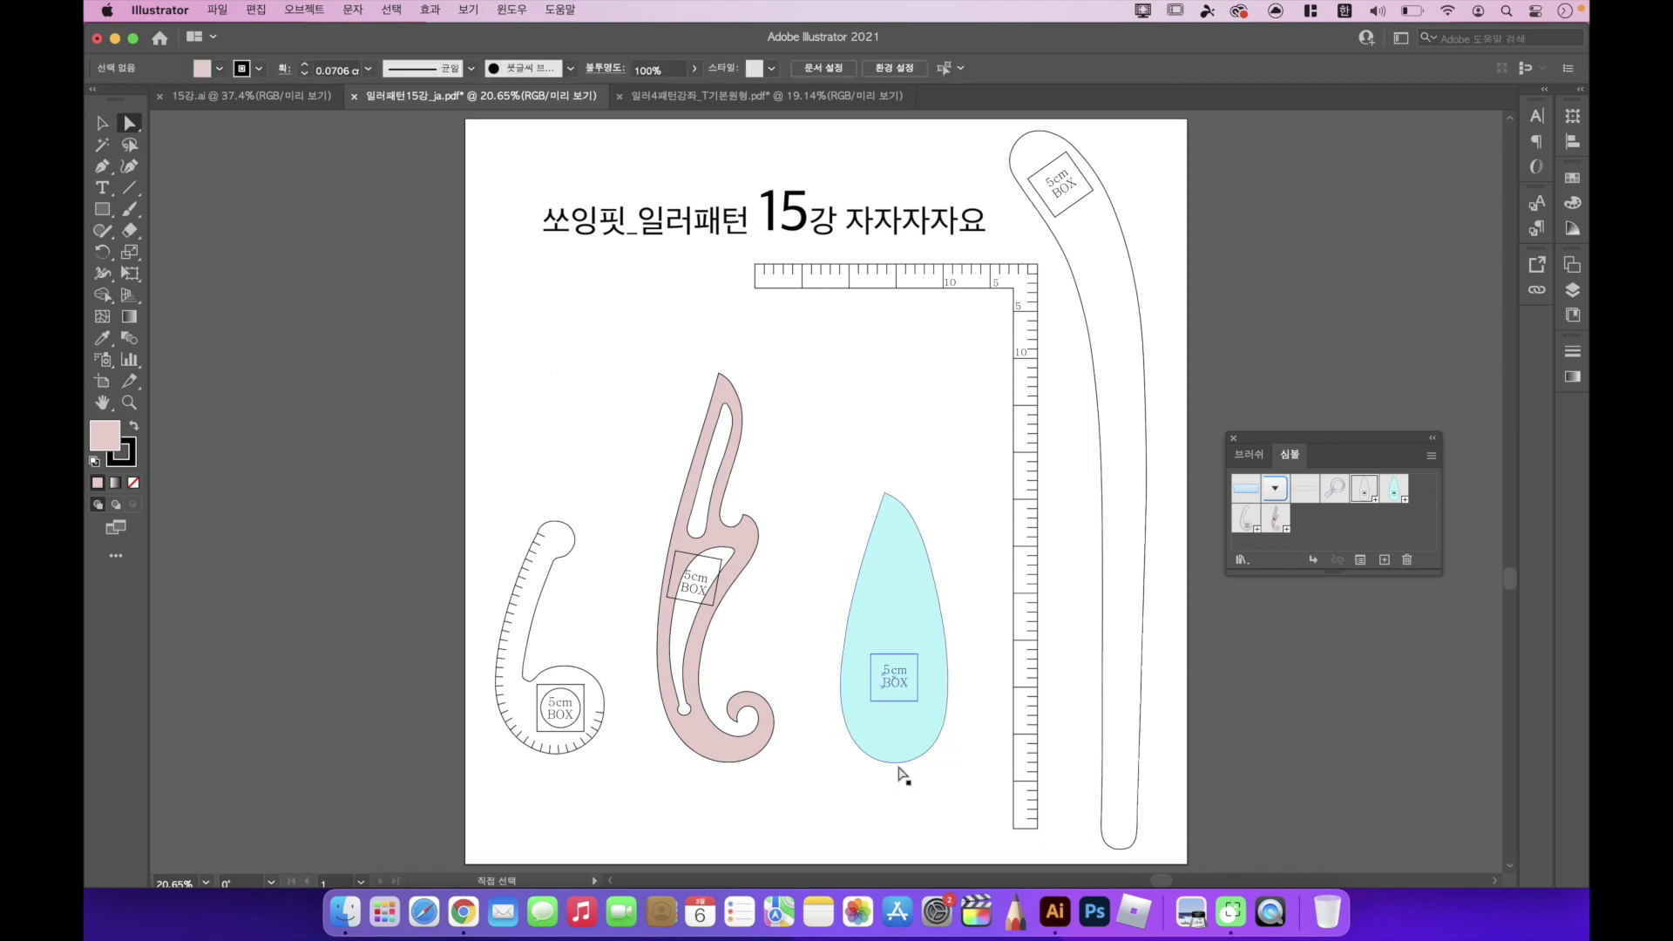
left_click(892, 710)
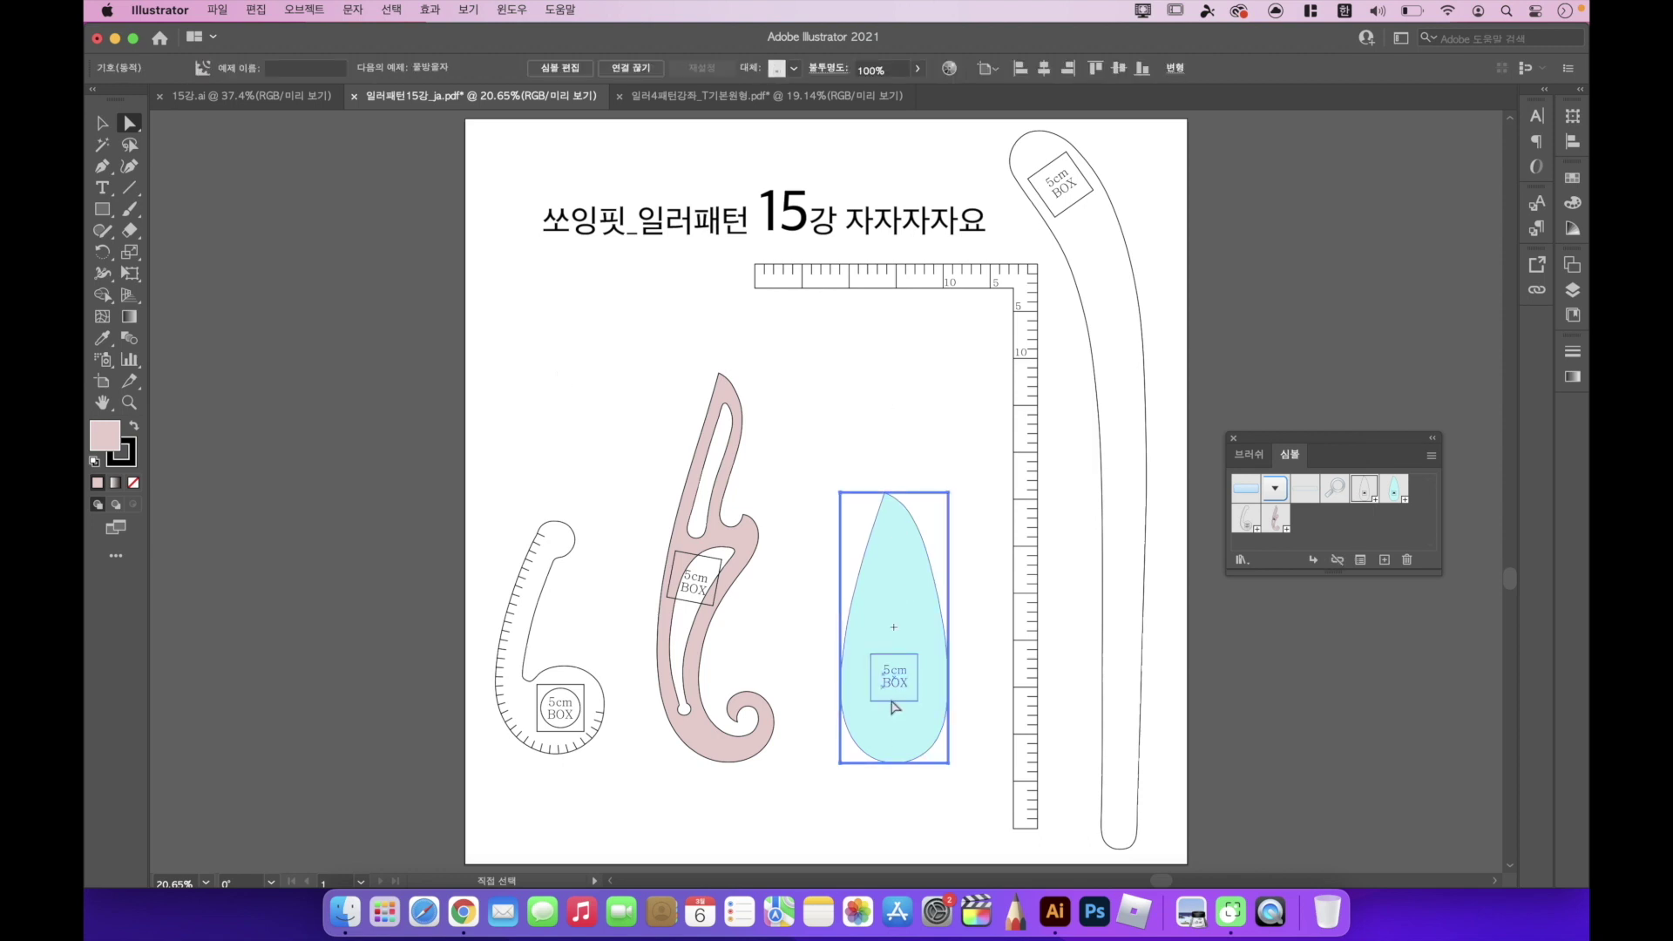
key("v")
left_click_drag(896, 631, 612, 388)
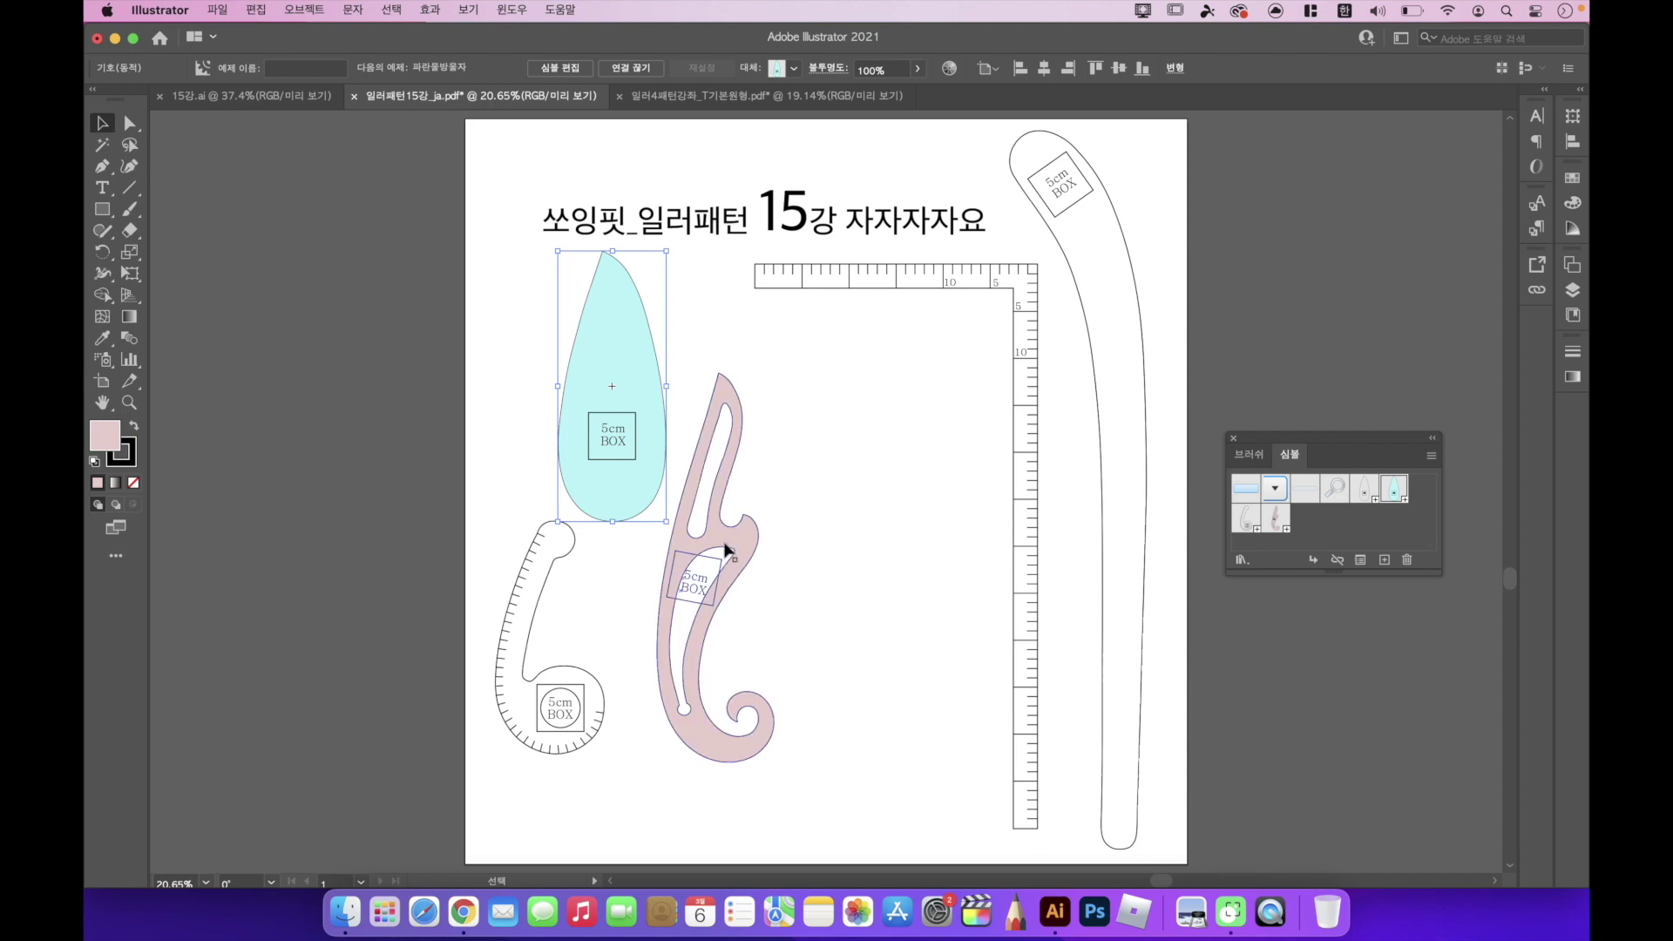
Move the pink S-shaped curve ruler off the artboard, beyond its left edge.
left_click(726, 550)
left_click_drag(713, 574, 390, 535)
left_click(777, 546)
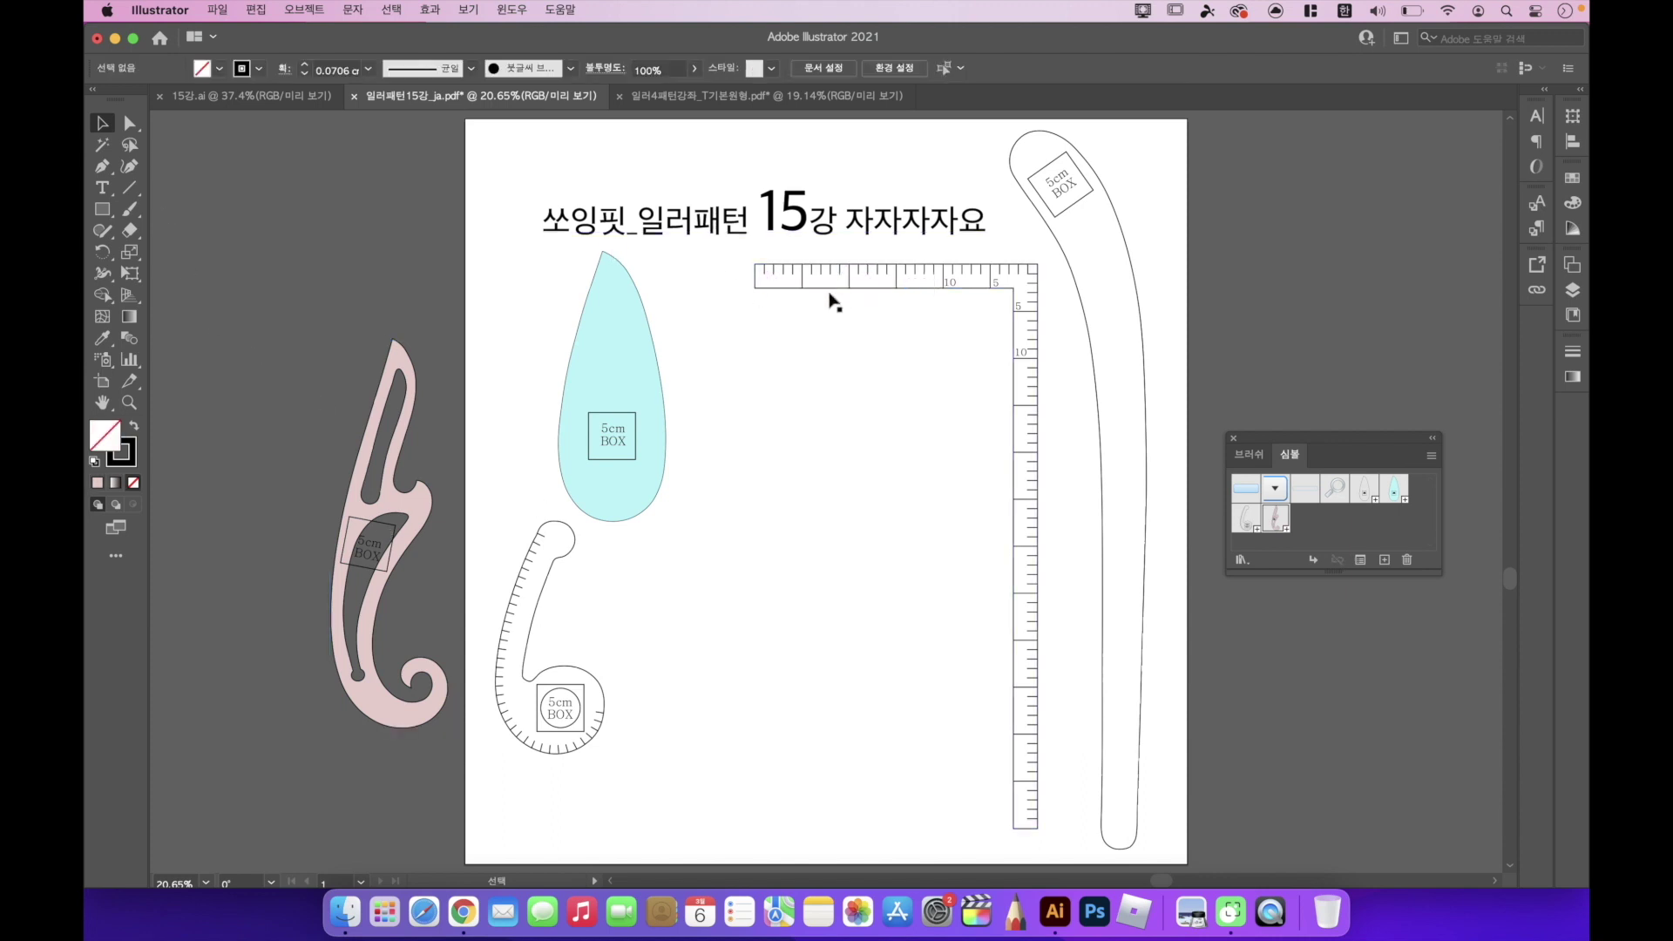
Fill the L-square ruler's outline with light yellow-green EDF7B5.
left_click(757, 296)
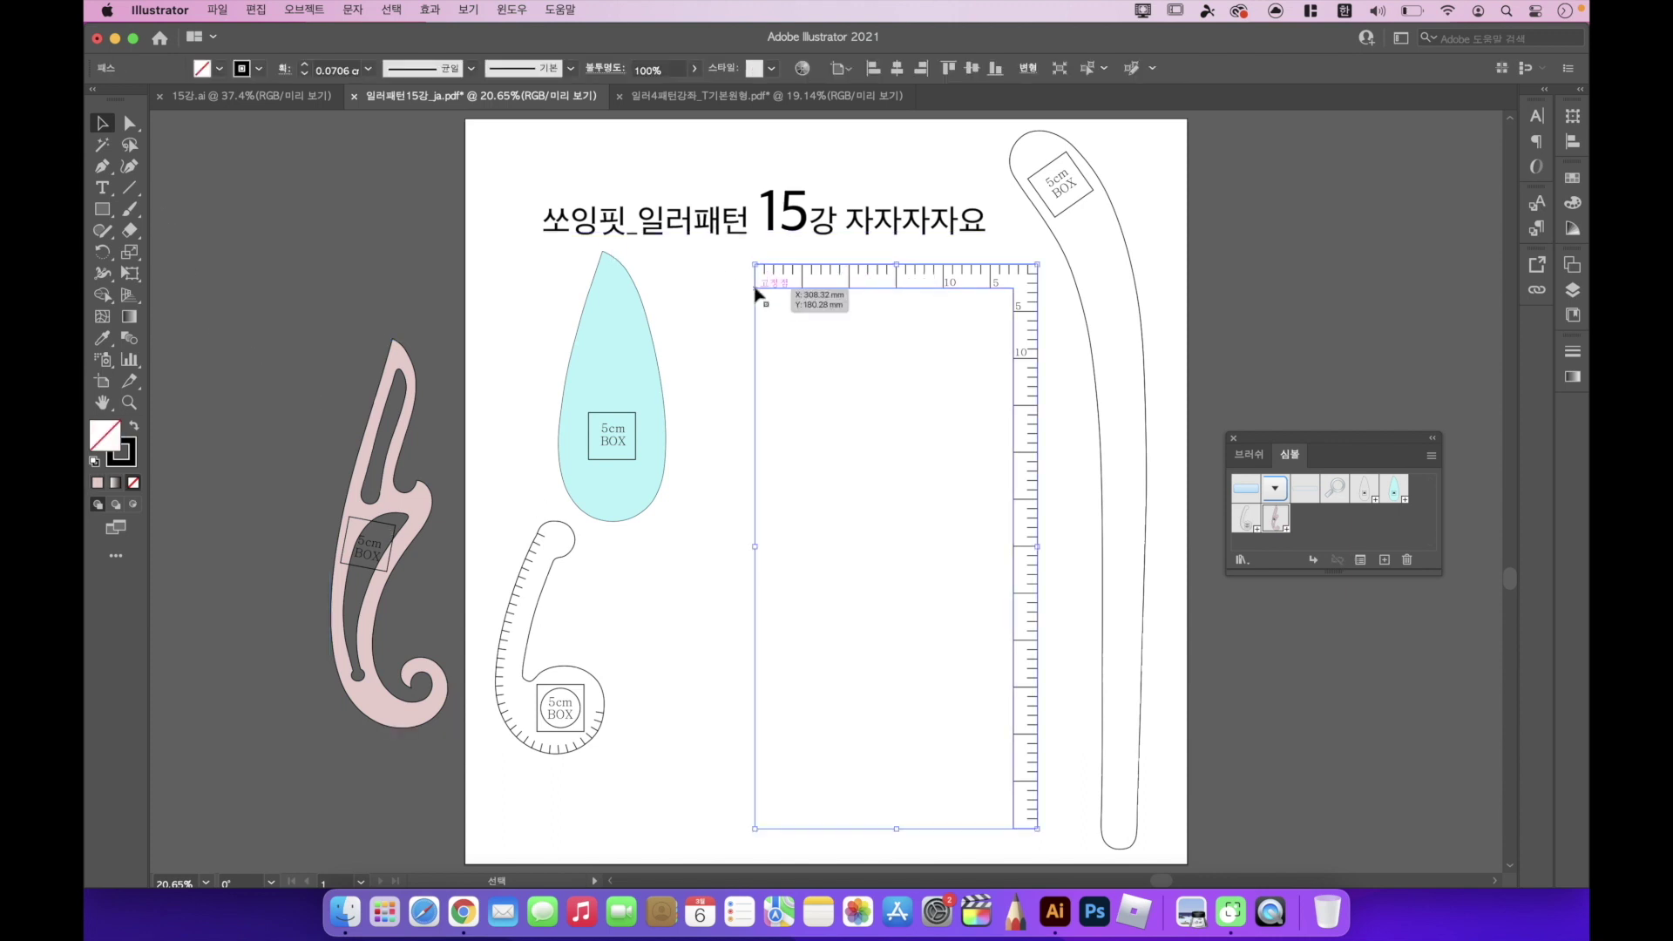
double_click(106, 442)
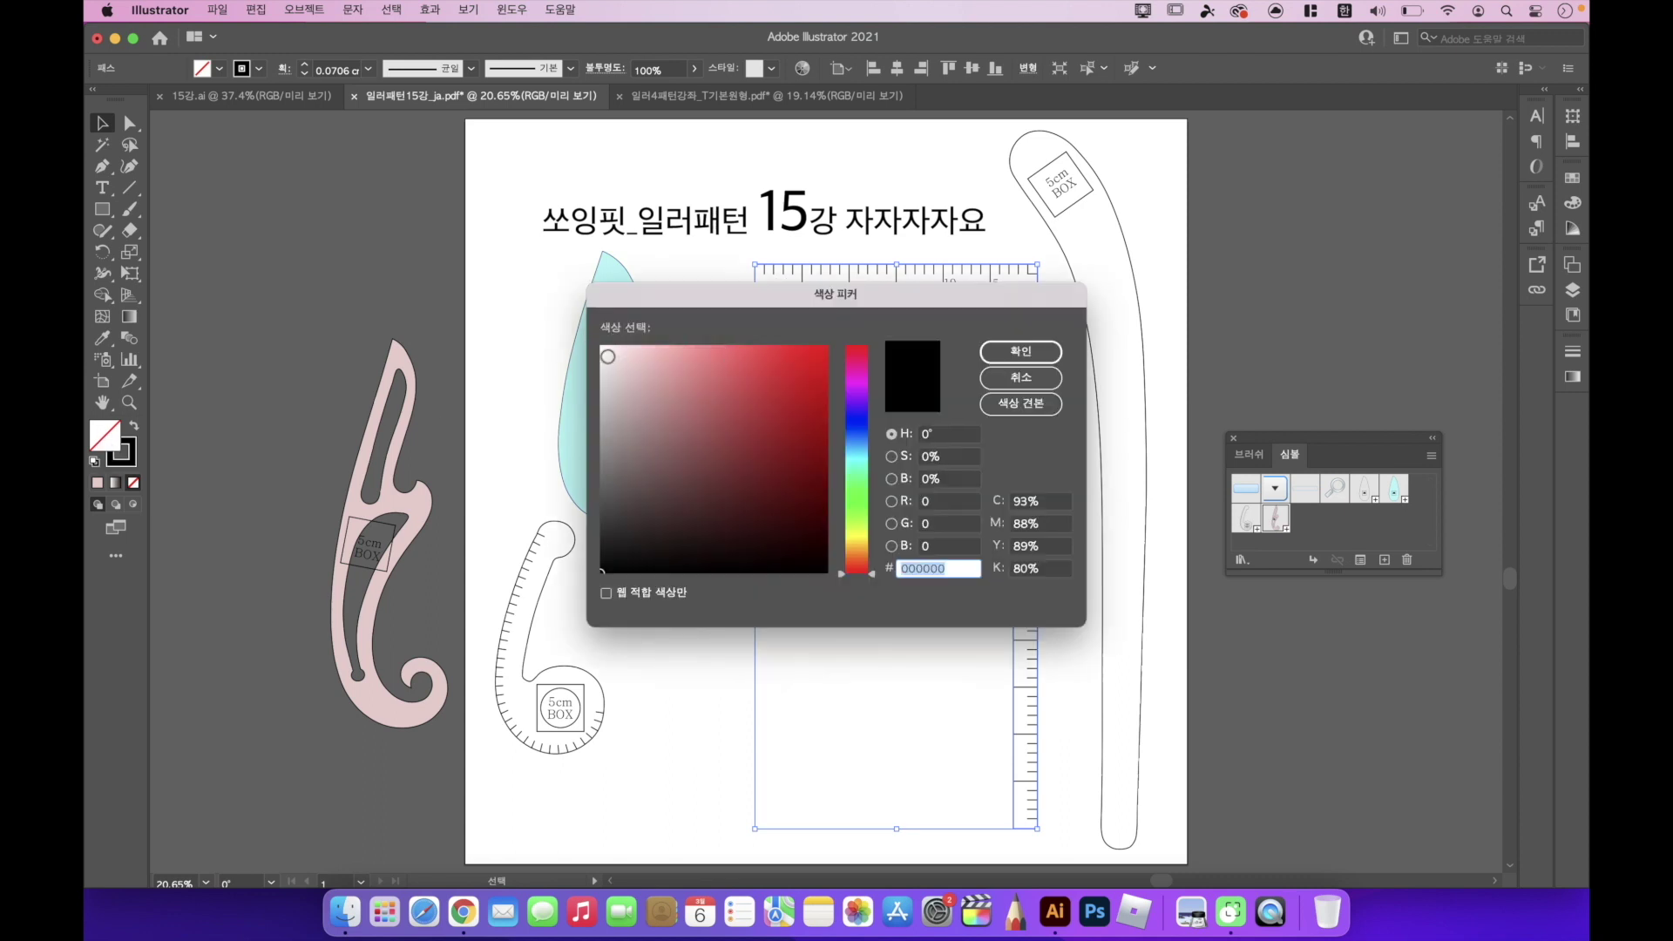
left_click(858, 529)
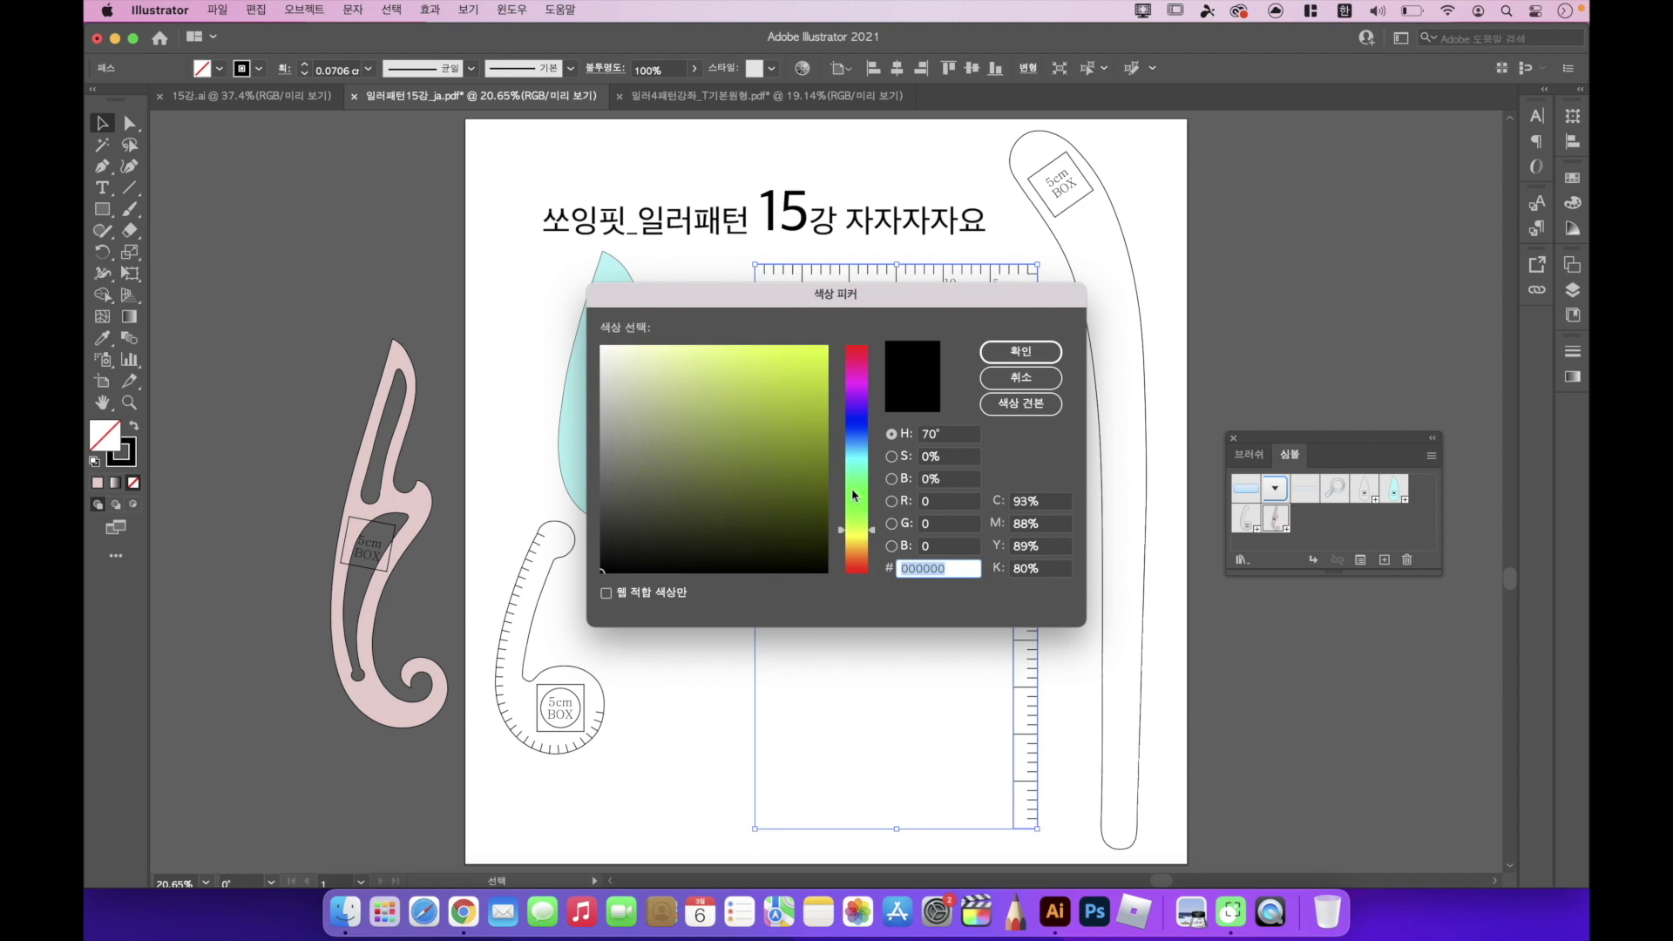
left_click(662, 353)
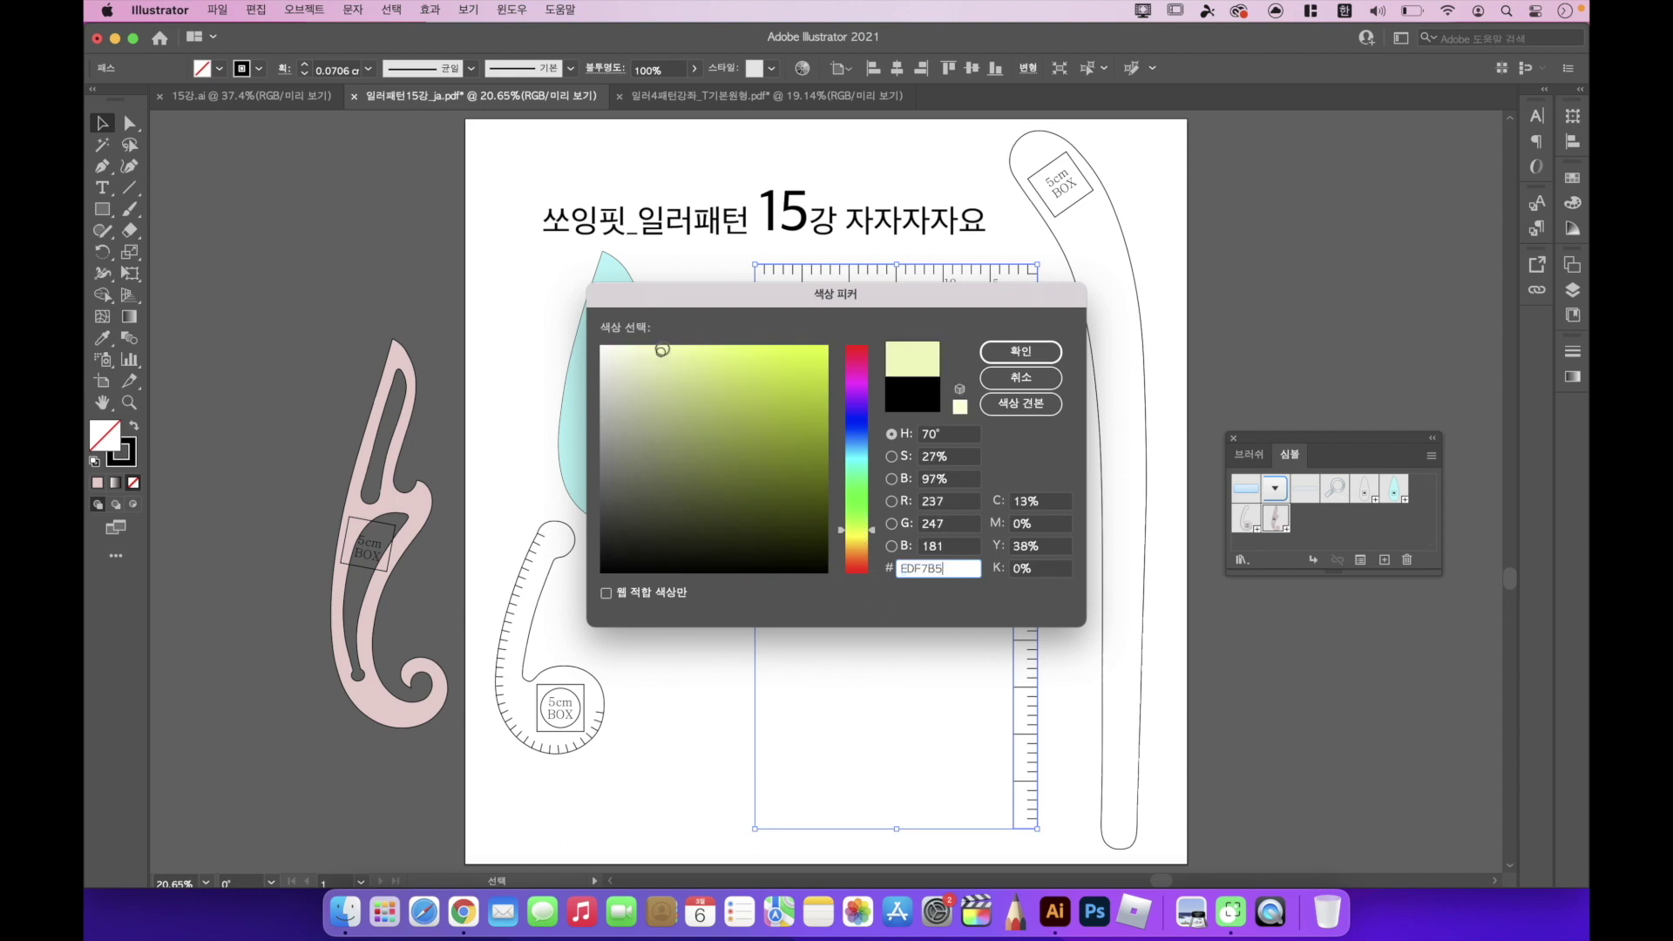
left_click(1019, 352)
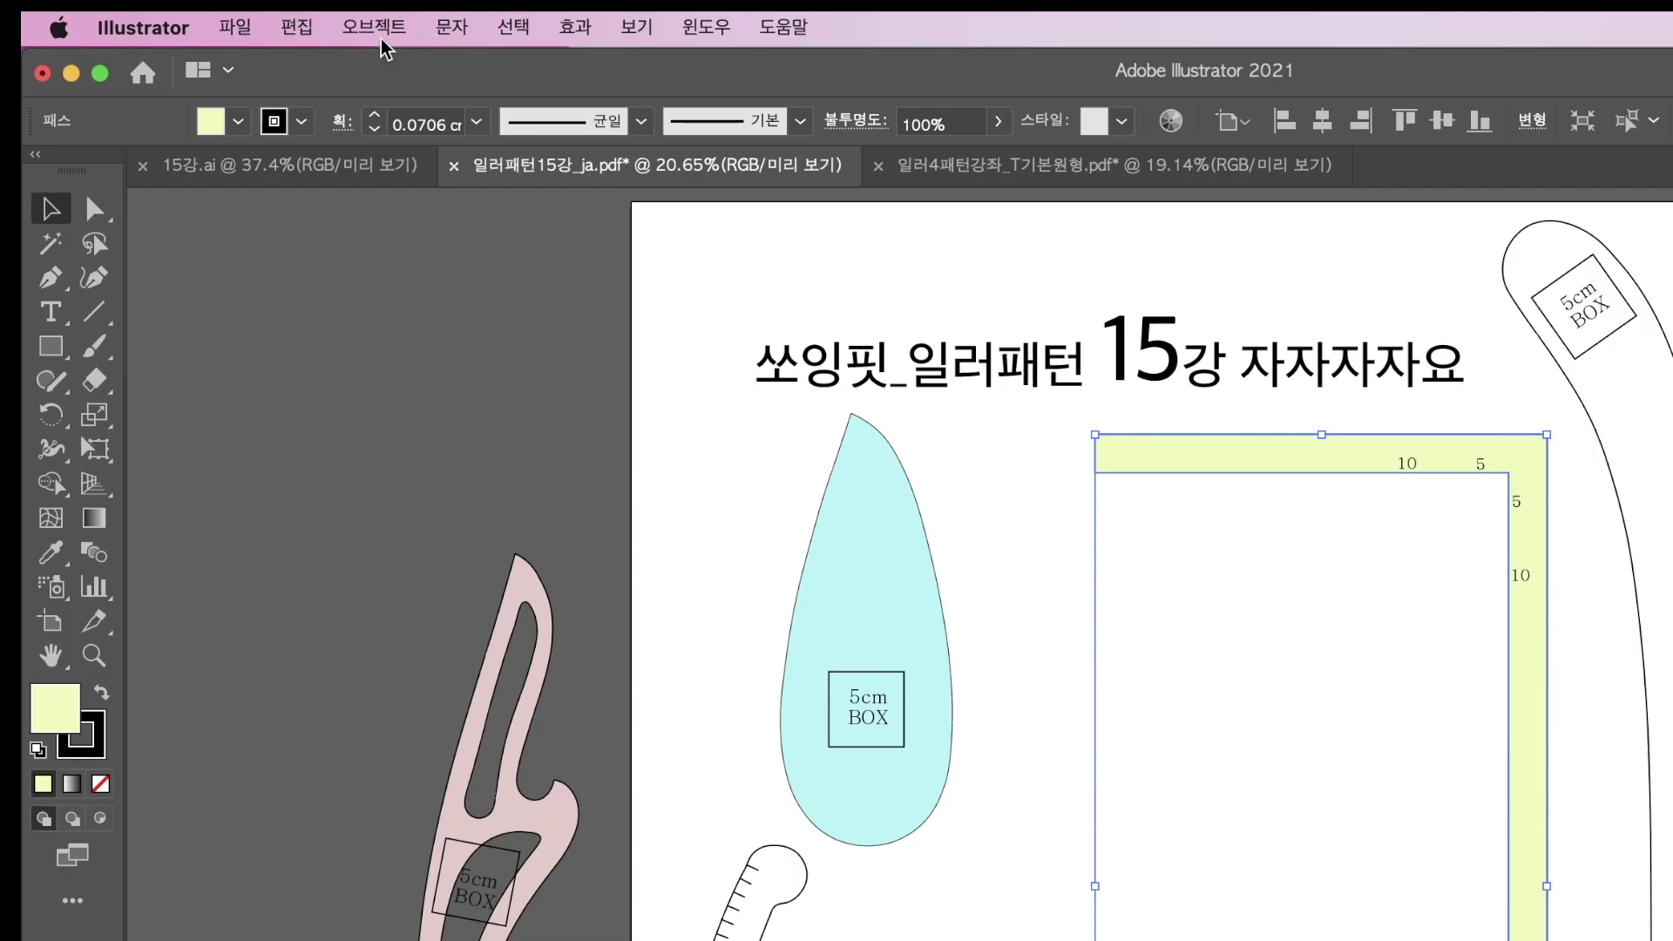
Send the filled L-square outline to the back, behind its tick marks.
left_click(374, 28)
mouse_move(374, 103)
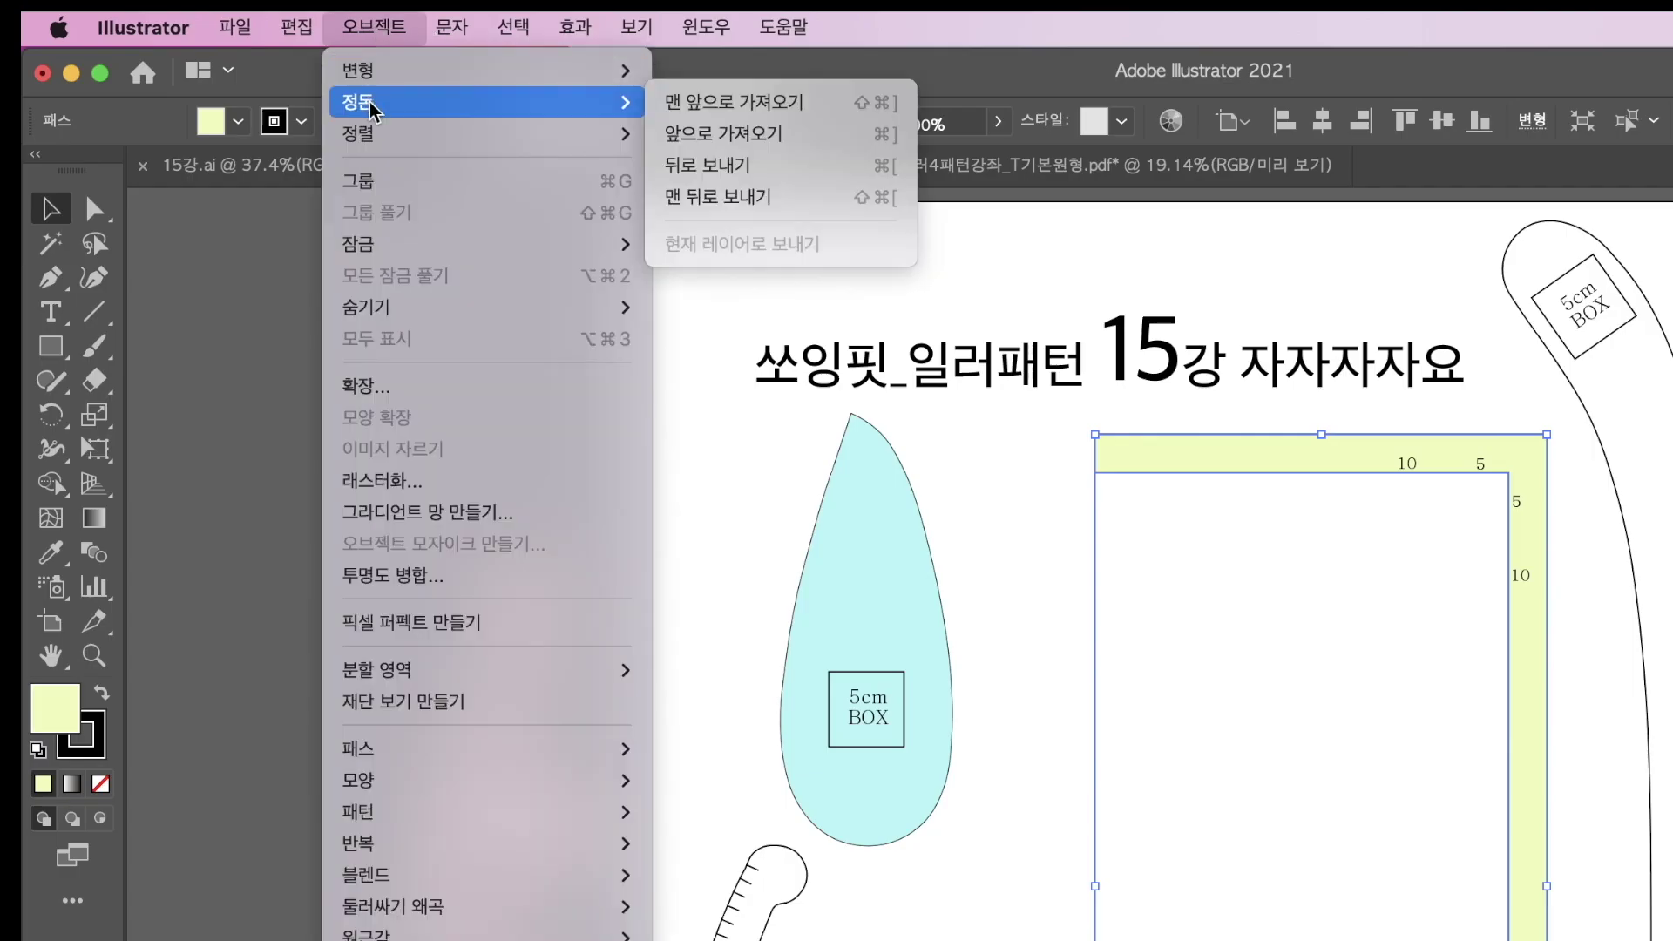
left_click(713, 199)
left_click(1212, 623)
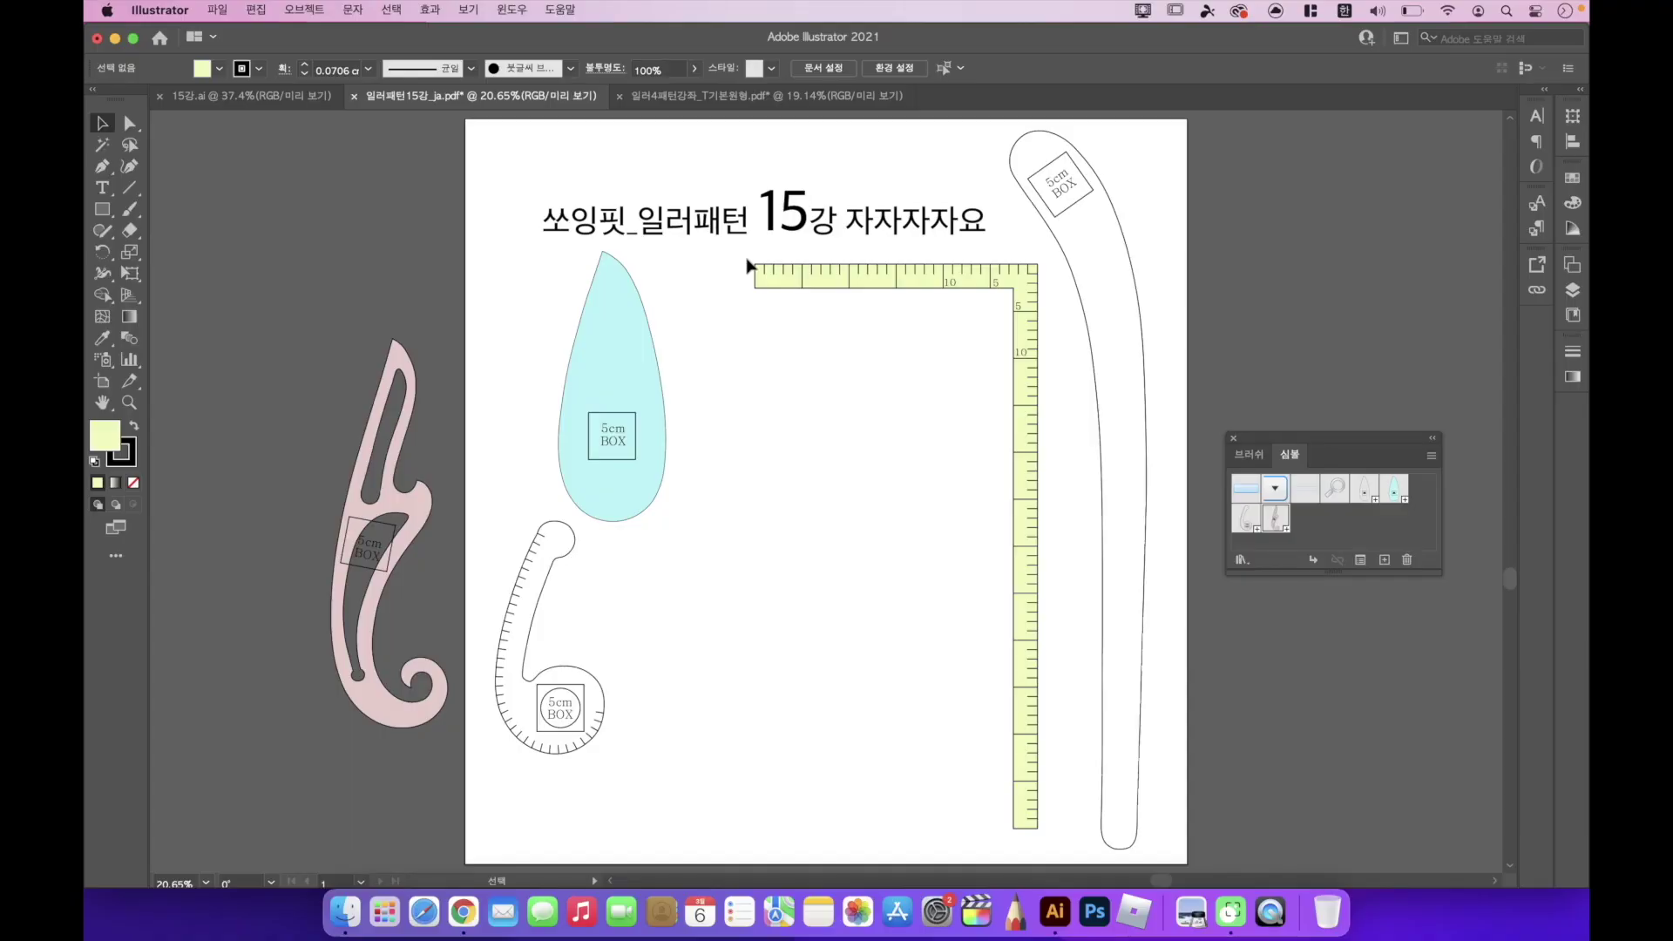
Register the complete L-square ruler with its ticks and numbers as a dynamic symbol named 직각자.
left_click_drag(747, 259, 1046, 843)
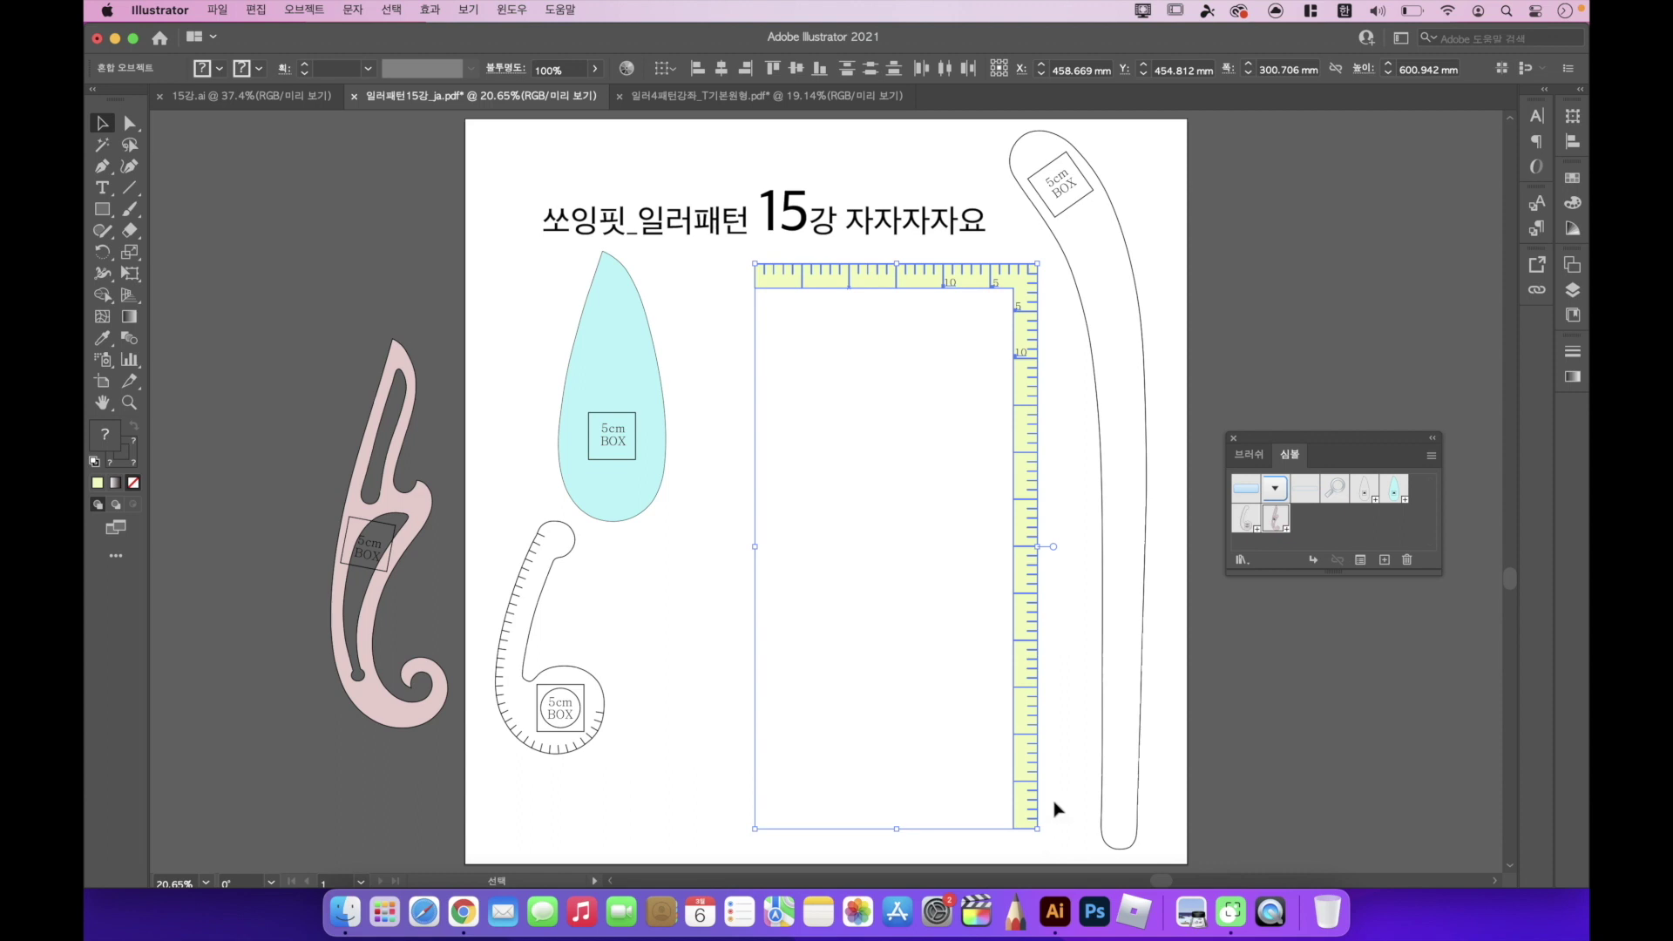
left_click(1386, 561)
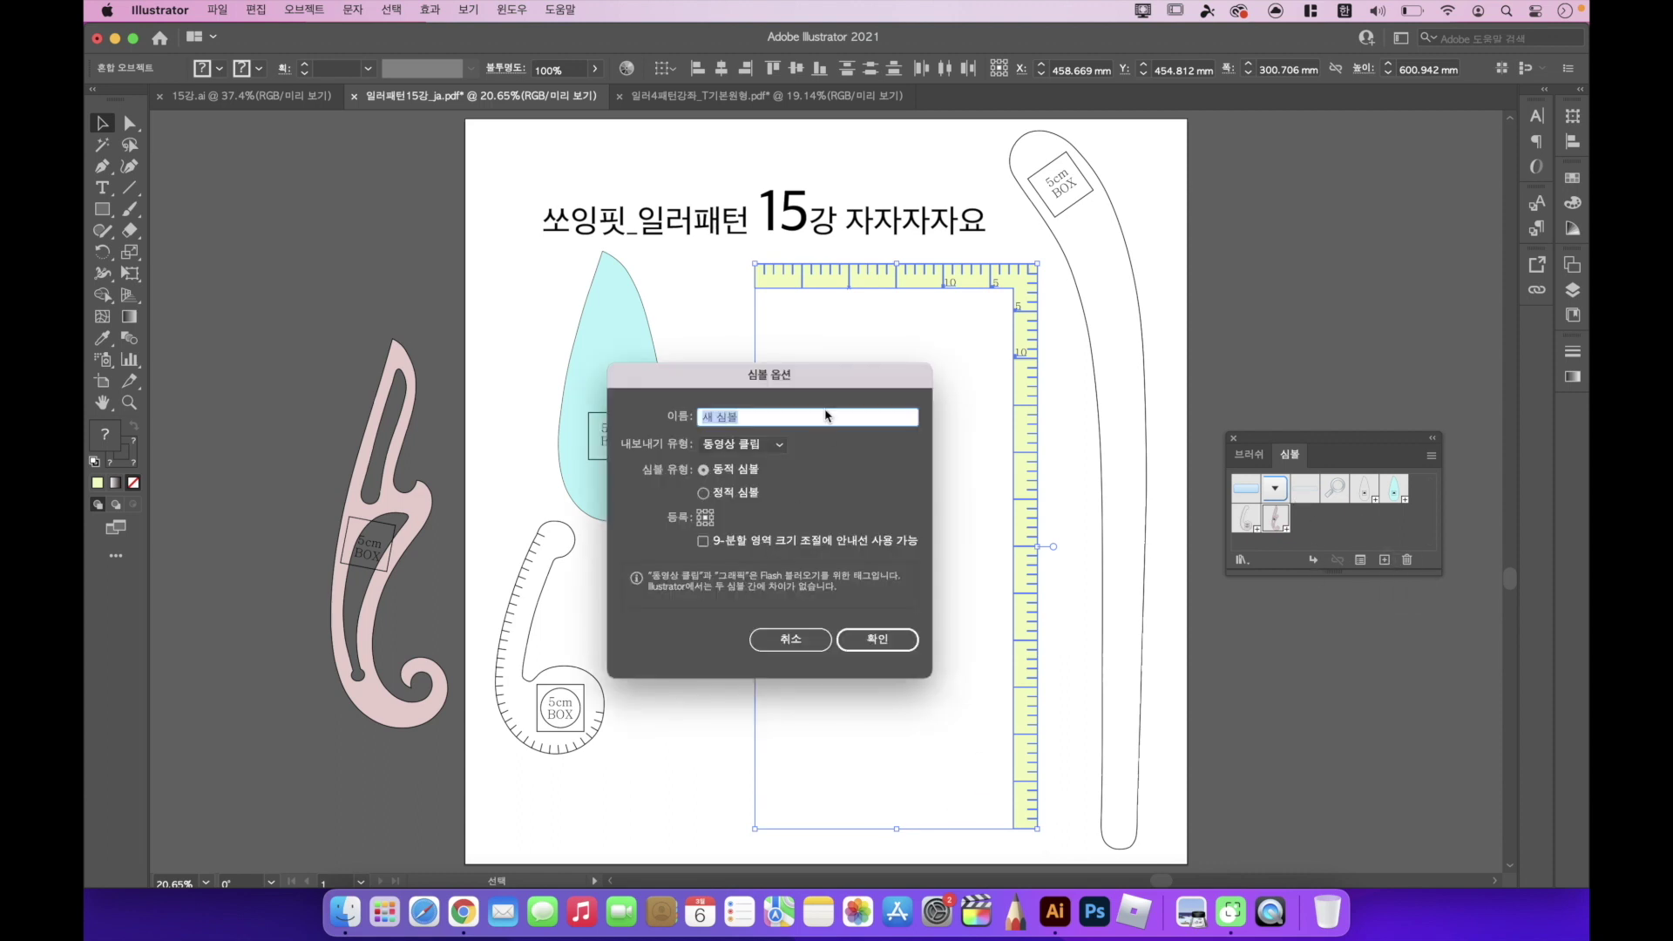
type("ㅈ")
type("각자")
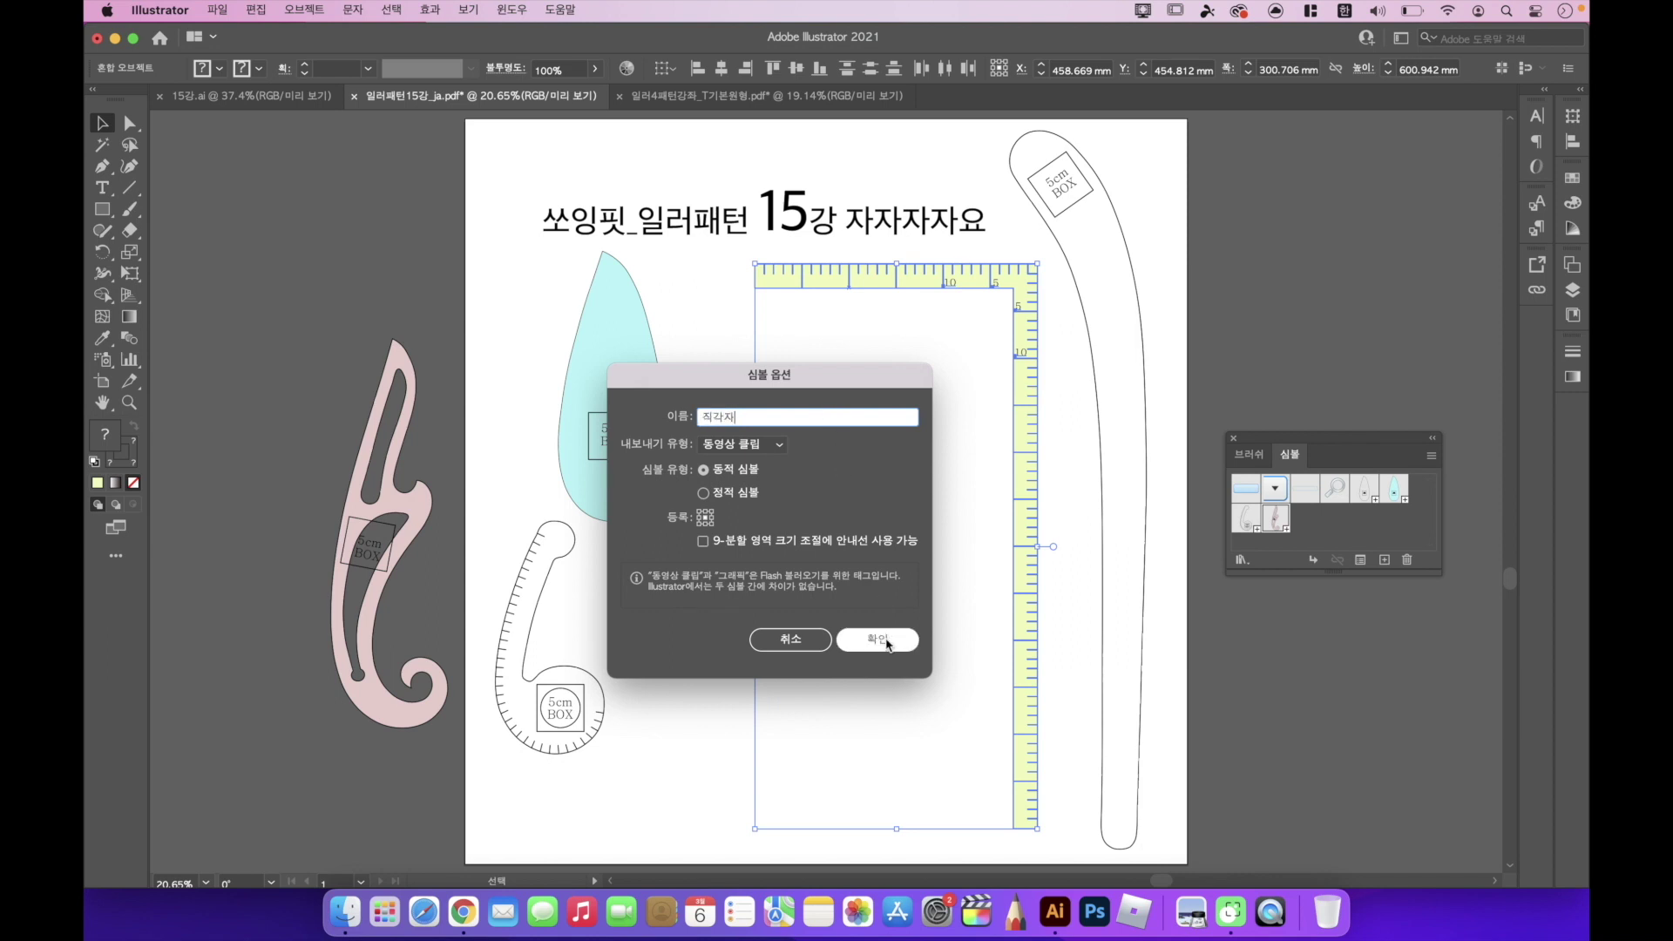
left_click(888, 638)
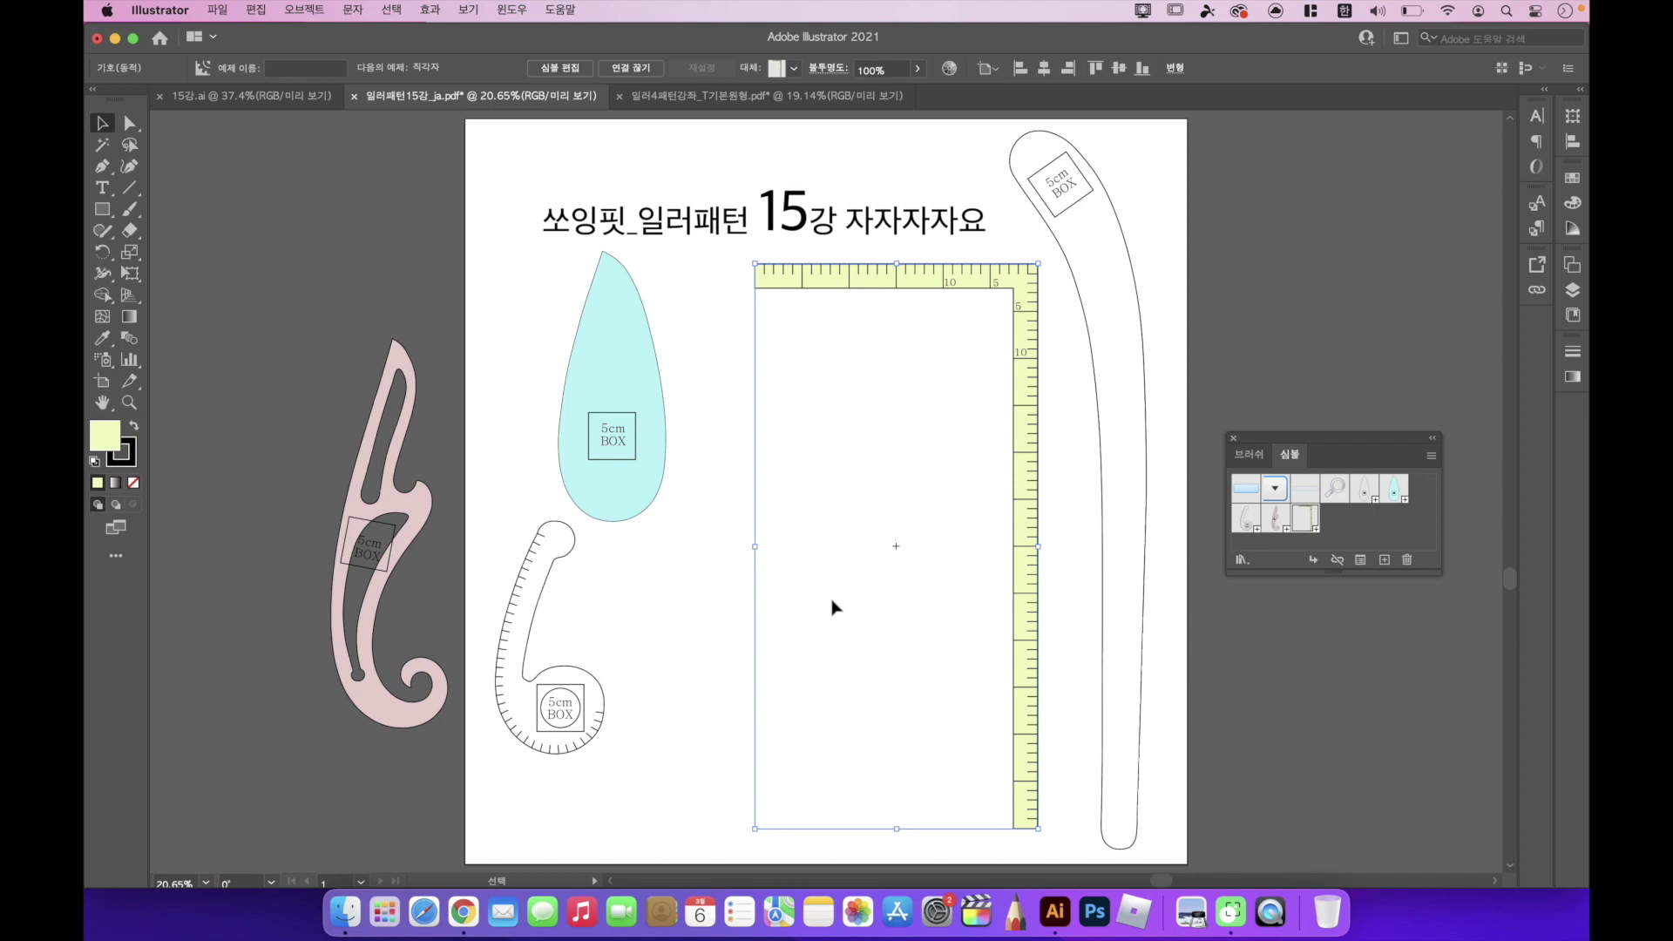
left_click(1085, 573)
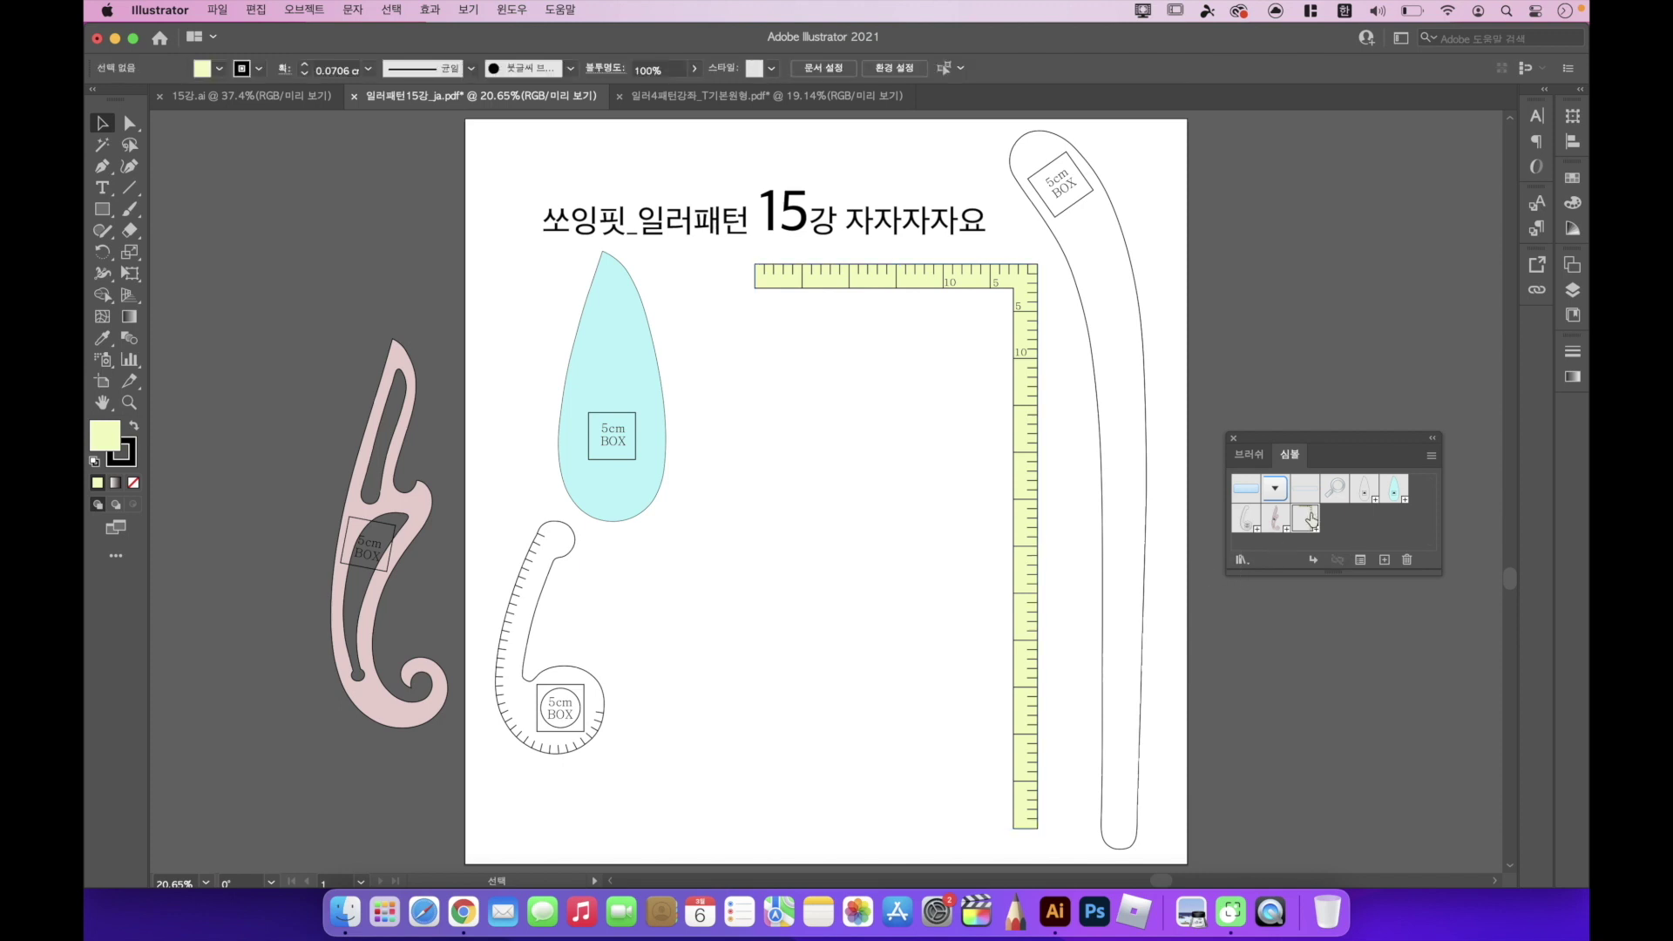
Place another 직각자 symbol instance on the artboard and move the original L-square left, so it overlaps the teardrop ruler.
left_click_drag(1278, 520, 738, 535)
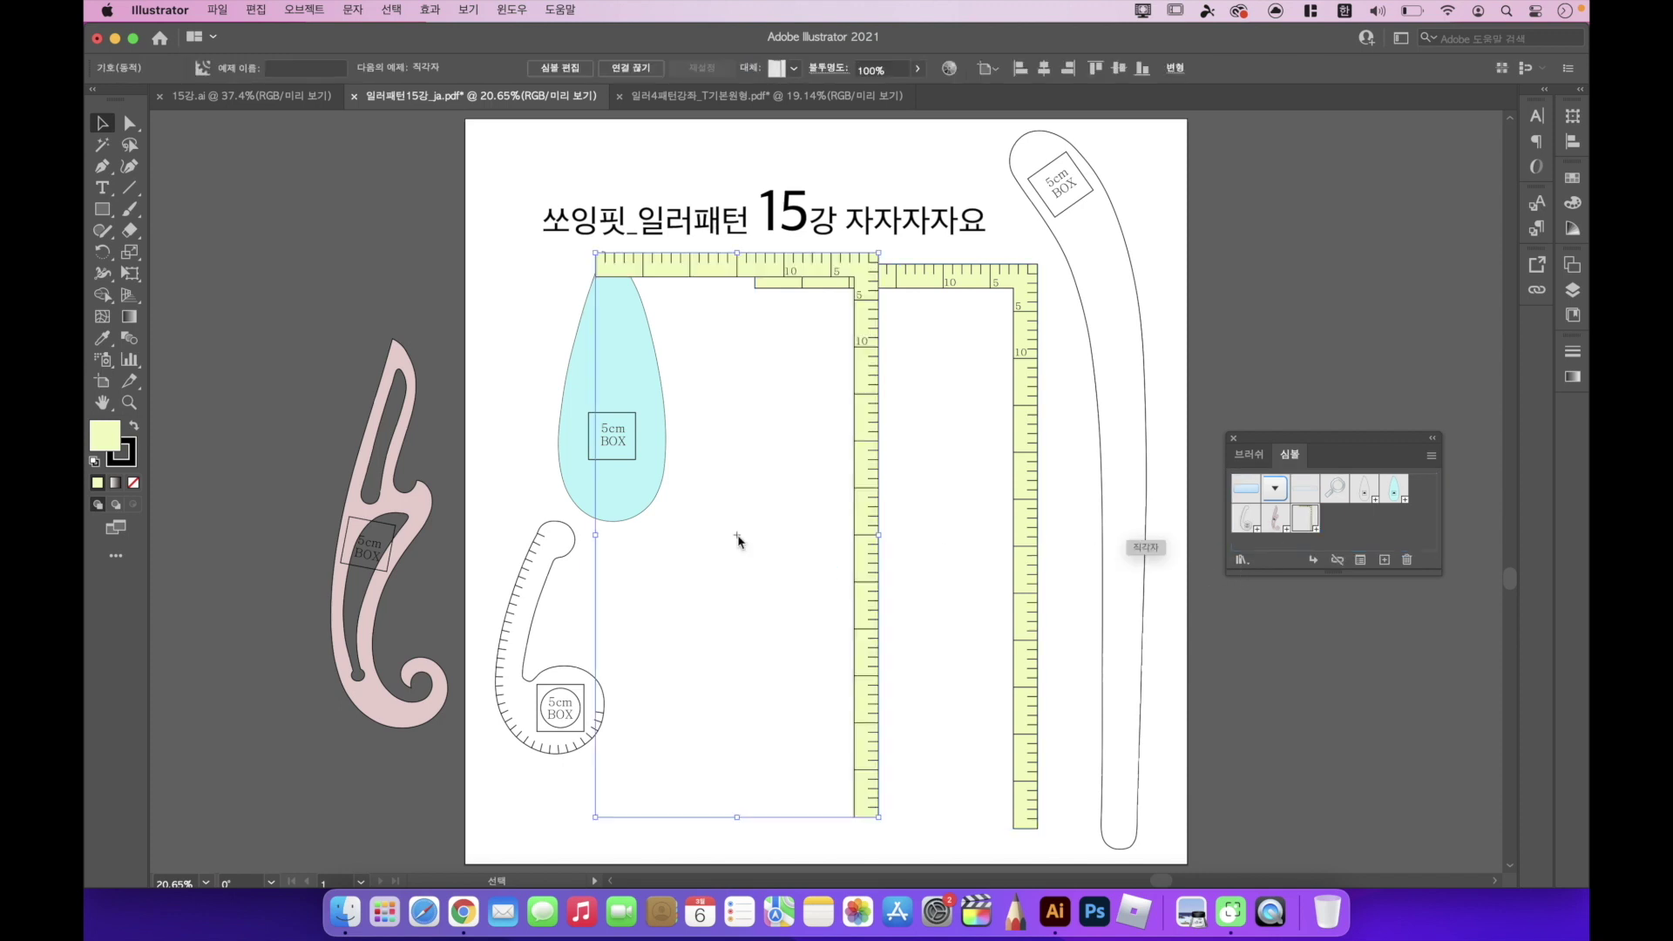
left_click_drag(863, 433, 953, 478)
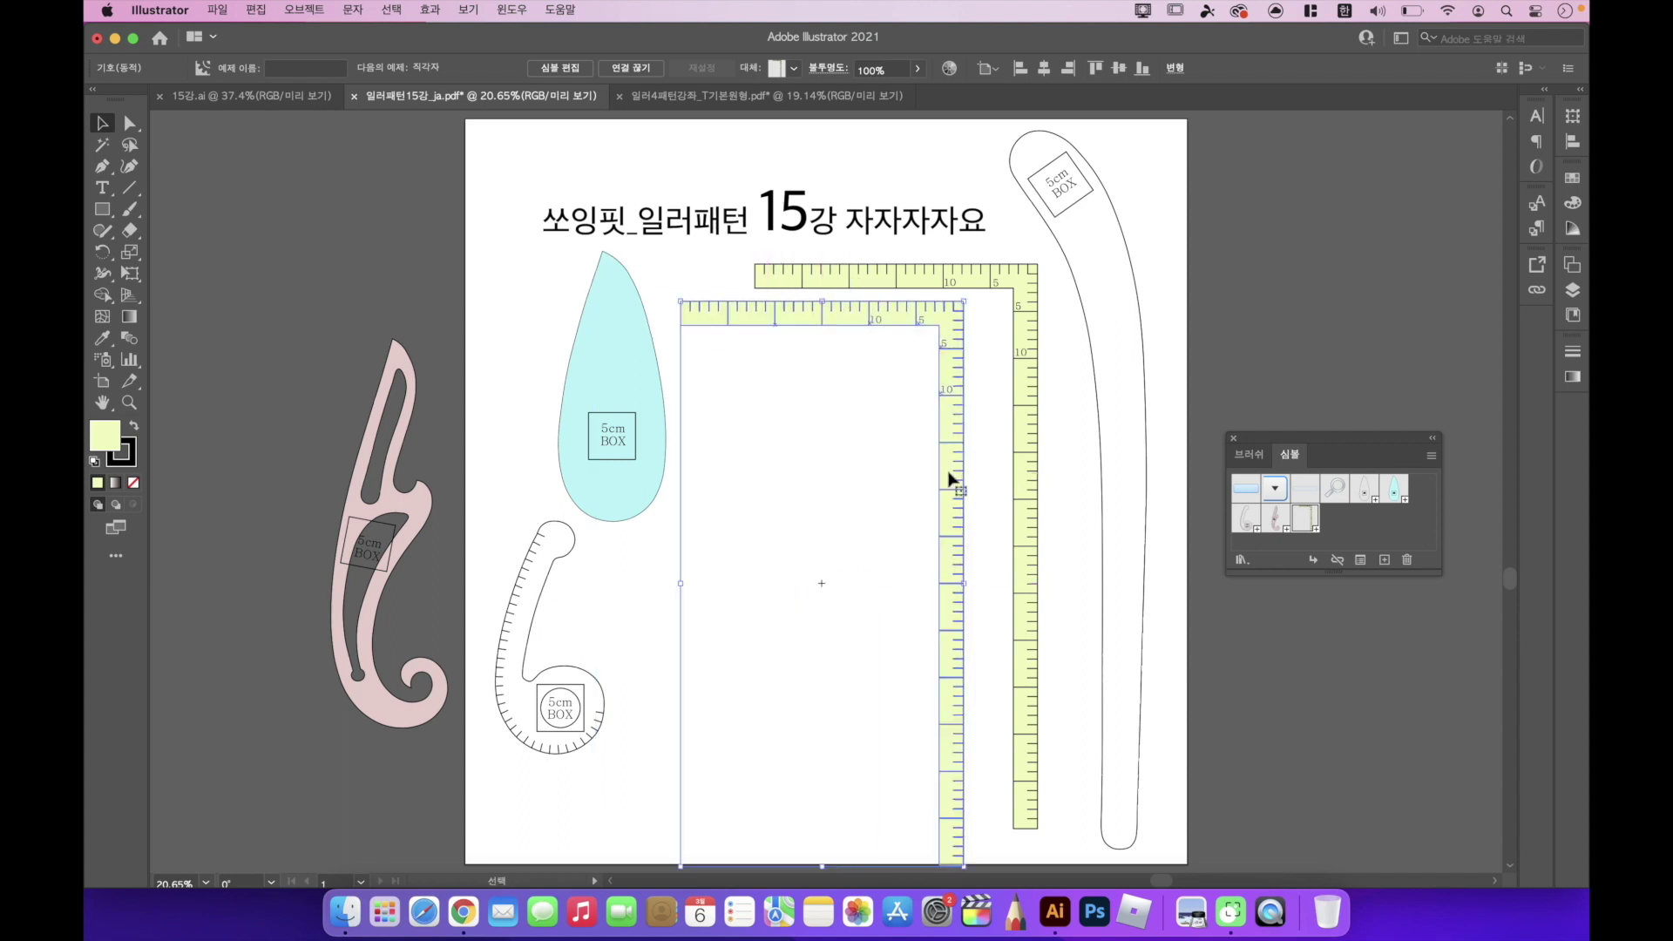
left_click(859, 545)
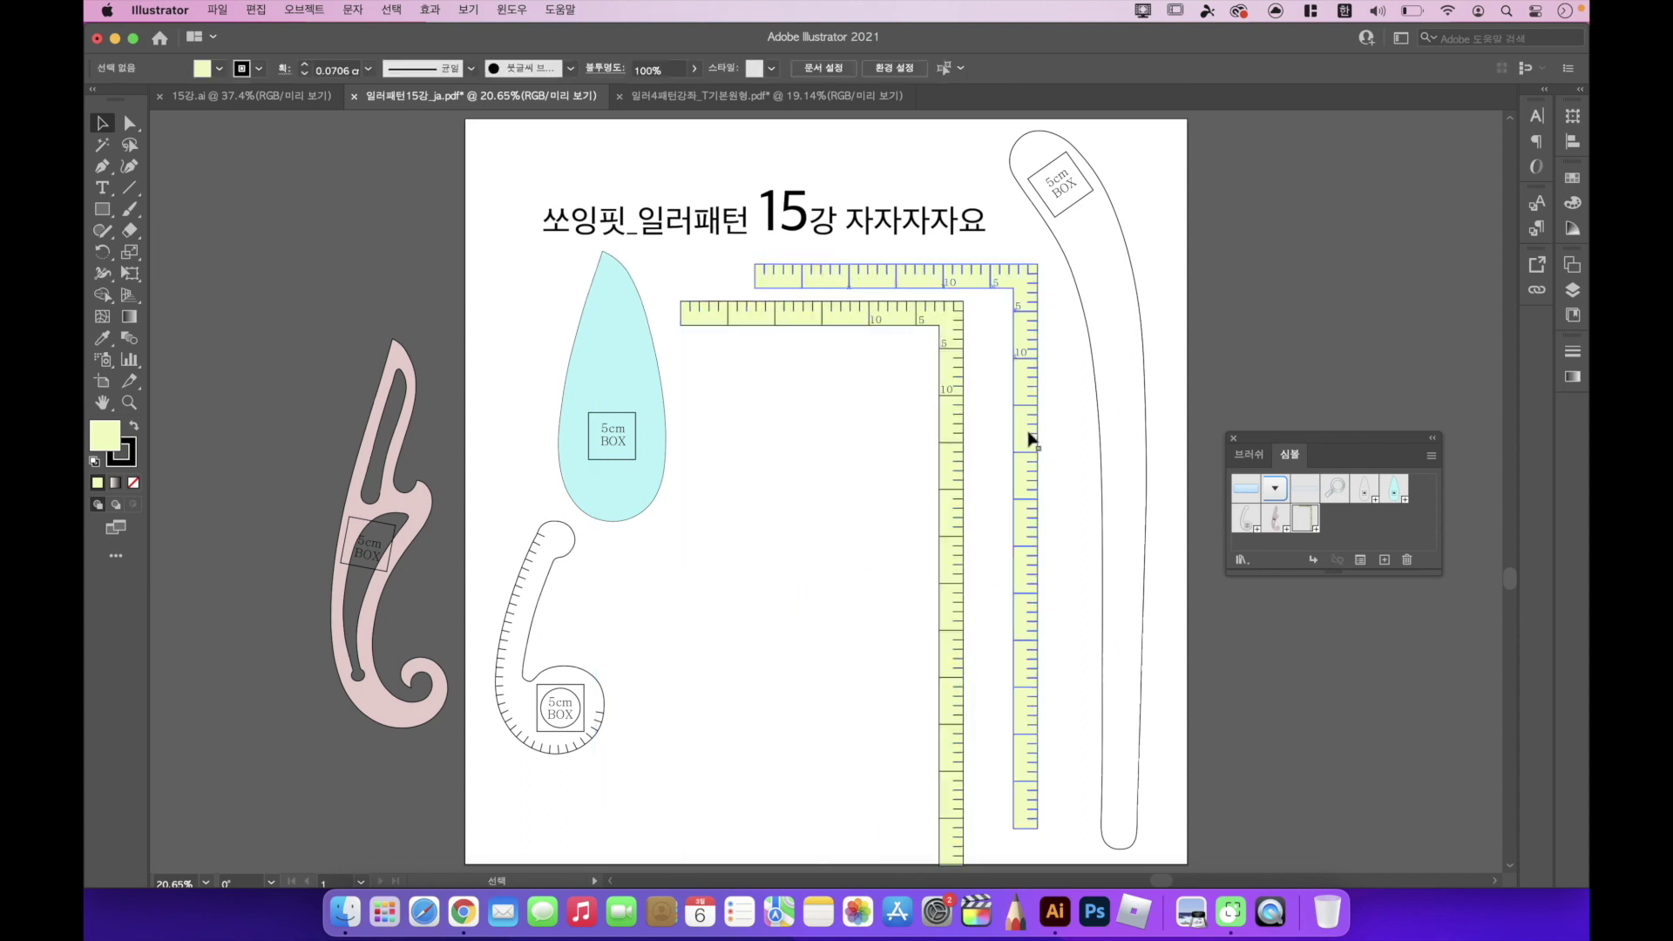
left_click(1028, 290)
left_click_drag(1021, 305, 834, 327)
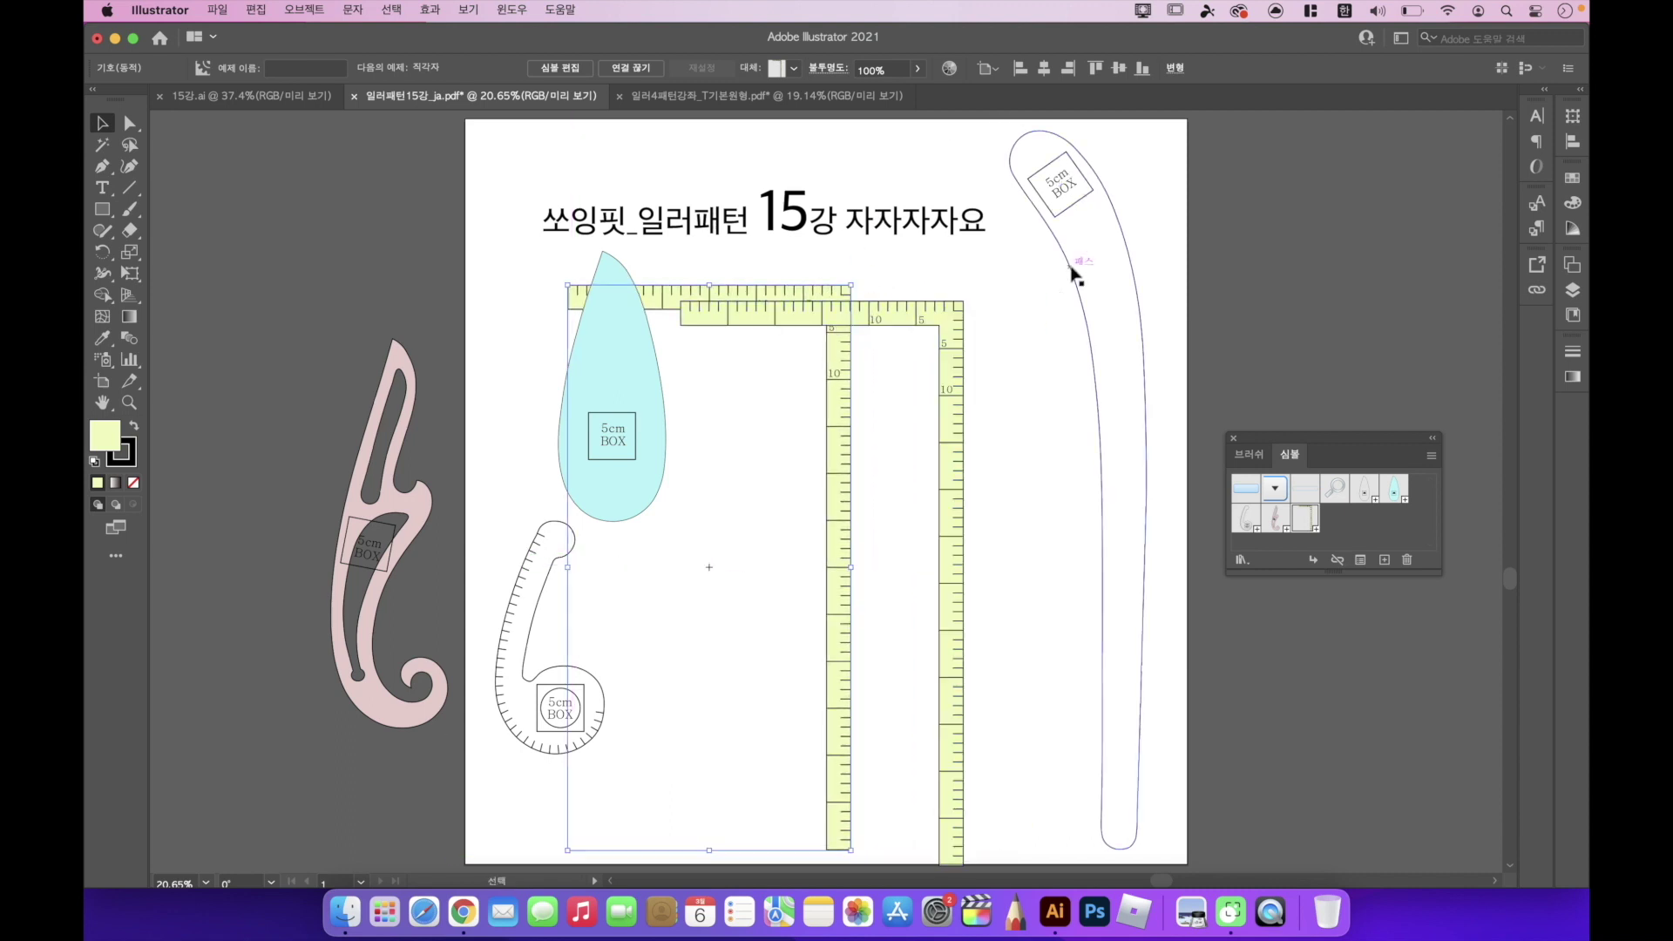
Fill the long hip-curve ruler's outline with pale pink F9E4F4.
left_click(1104, 754)
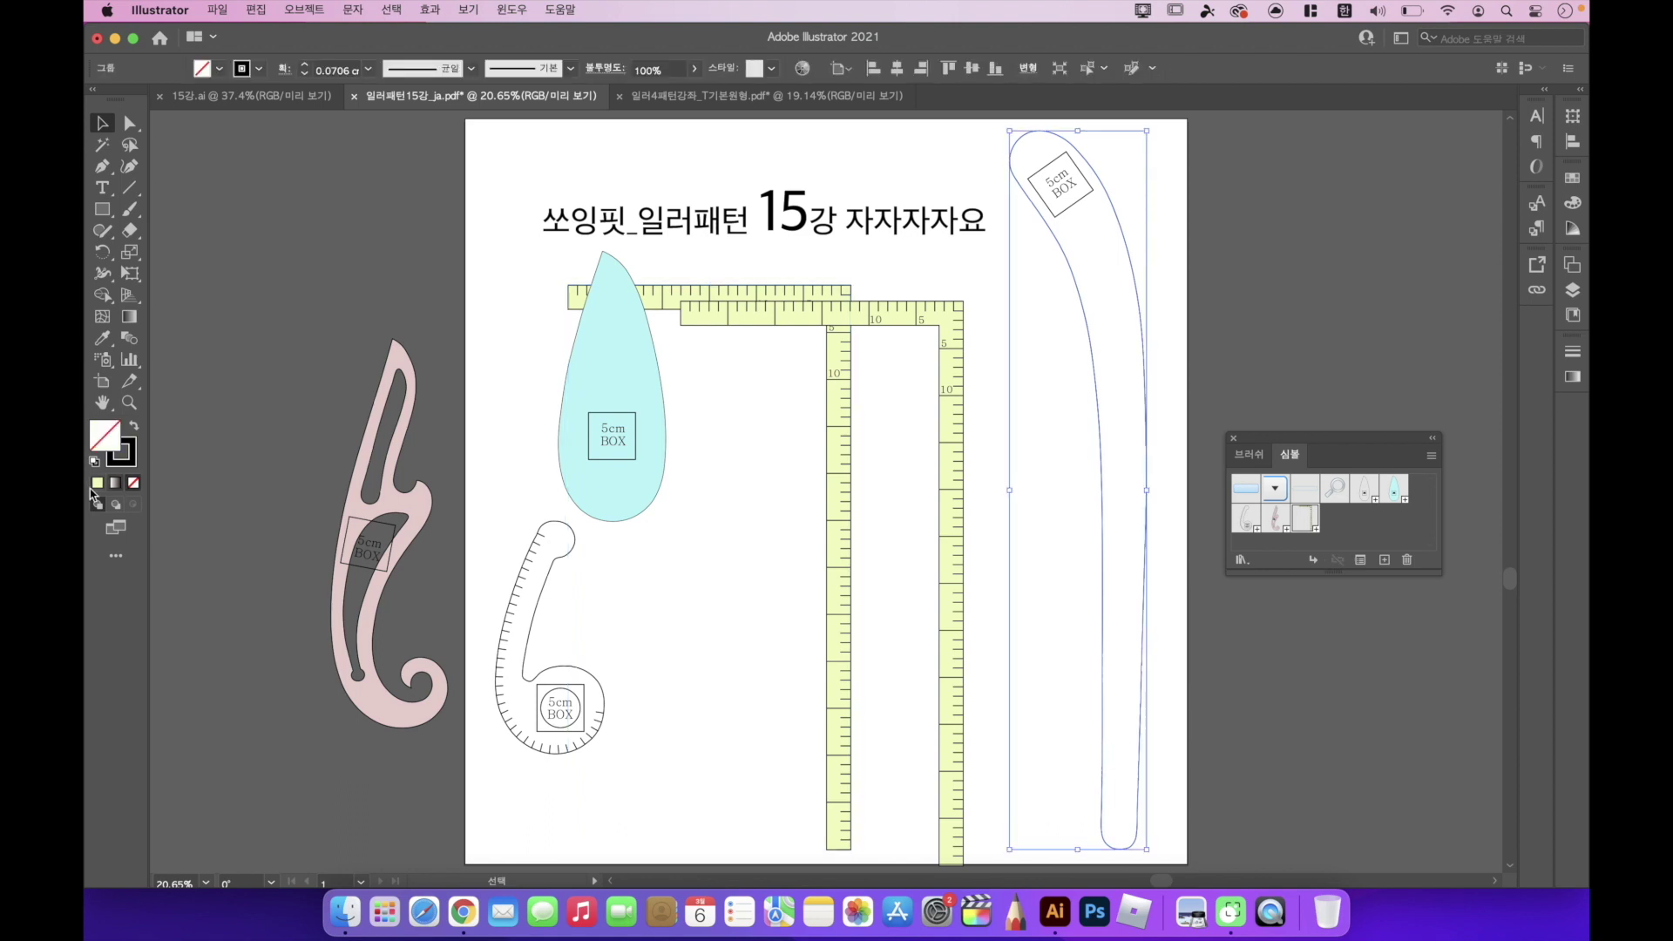
double_click(109, 445)
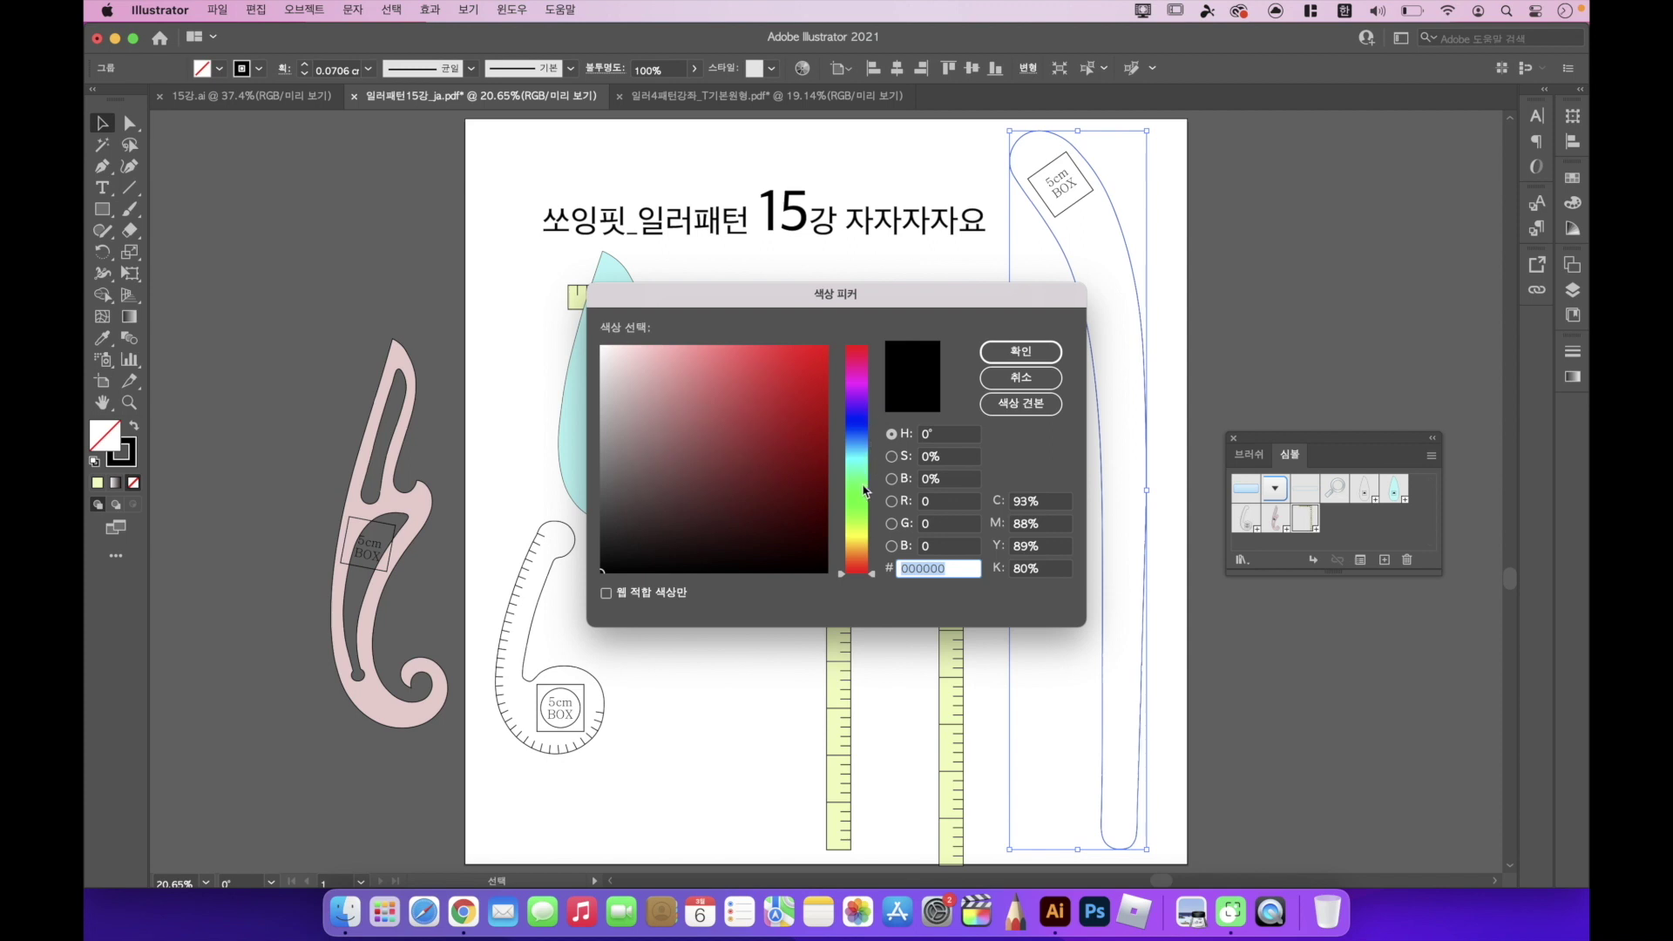
left_click(860, 378)
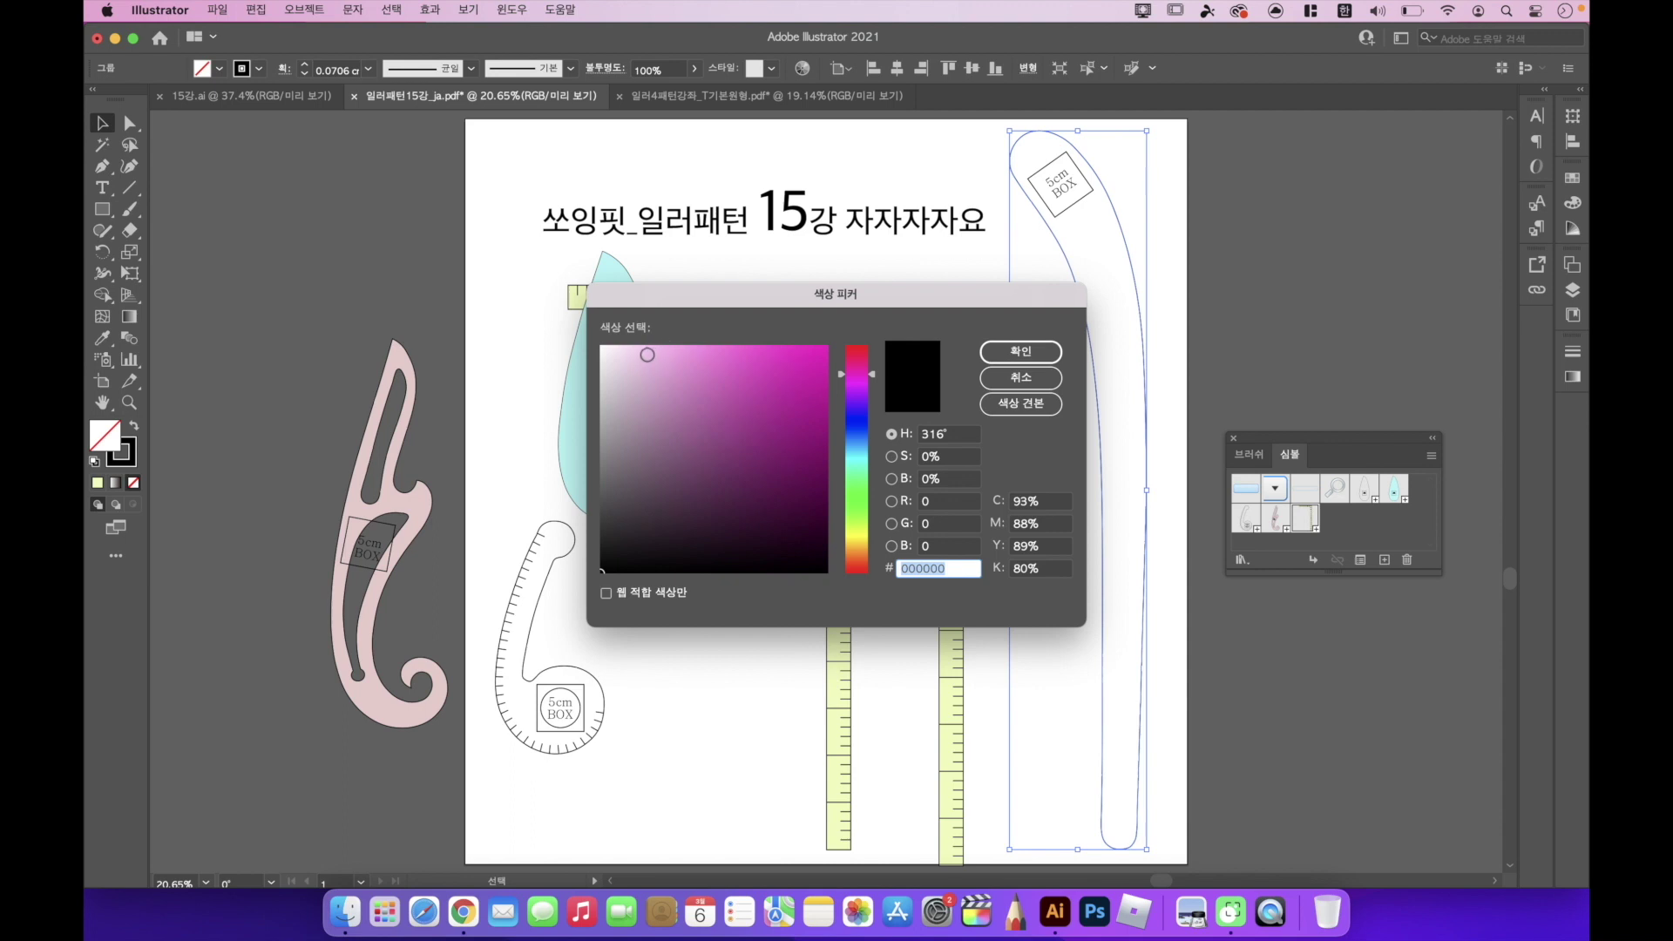
type("F4C3E9")
left_click(621, 350)
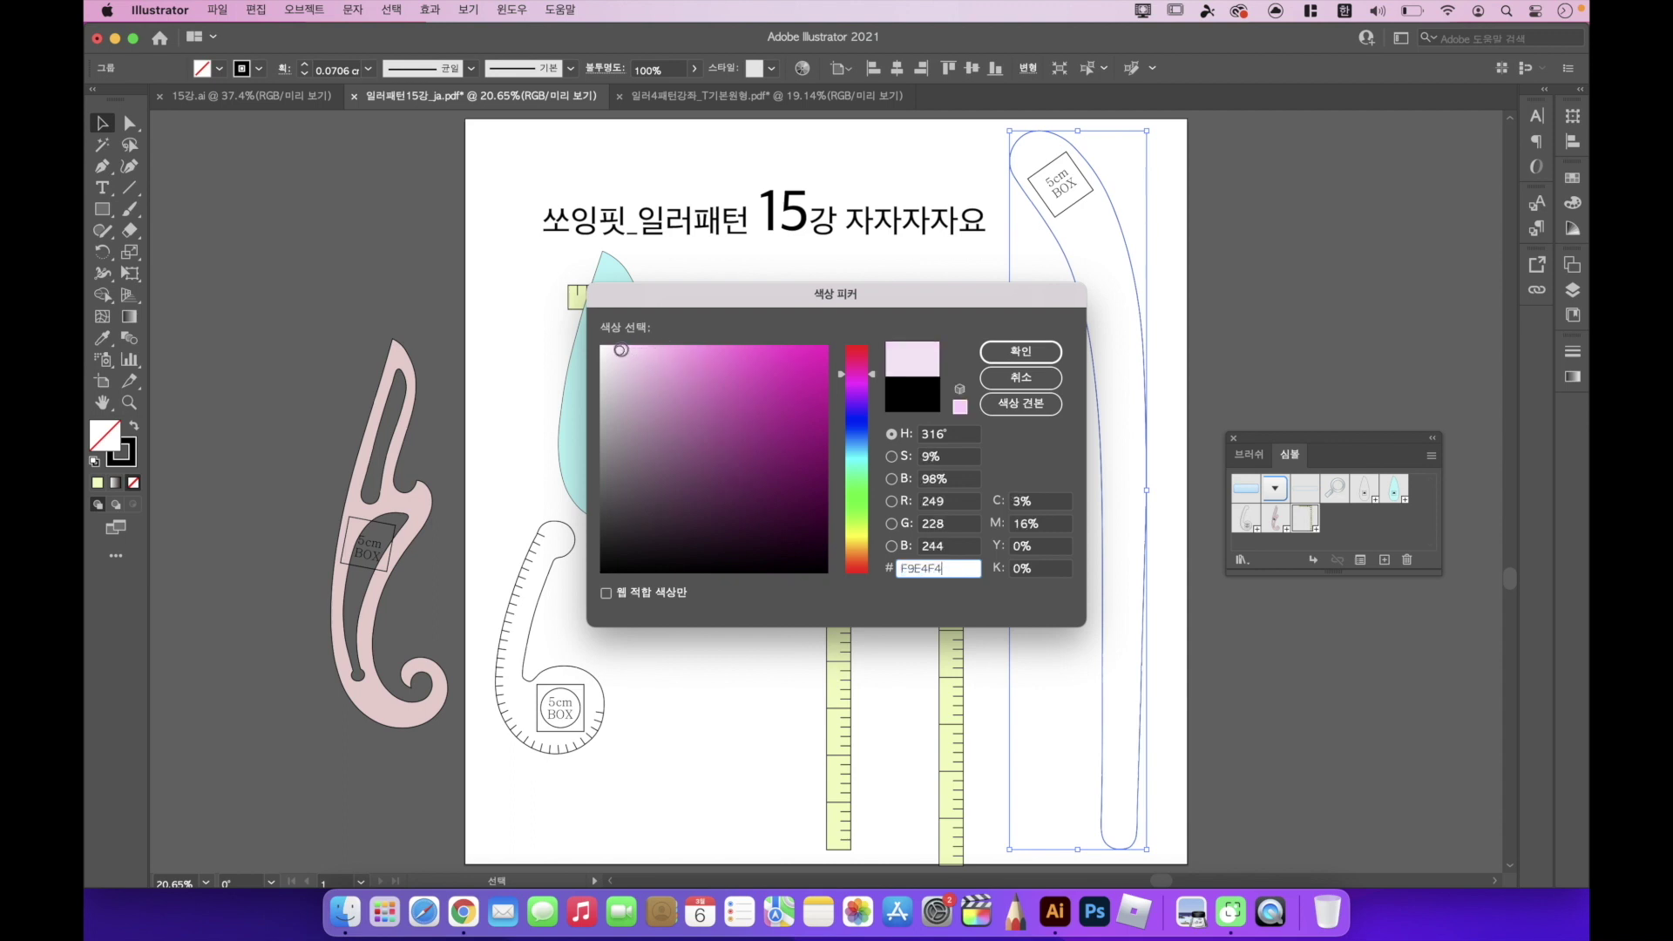
left_click(1044, 353)
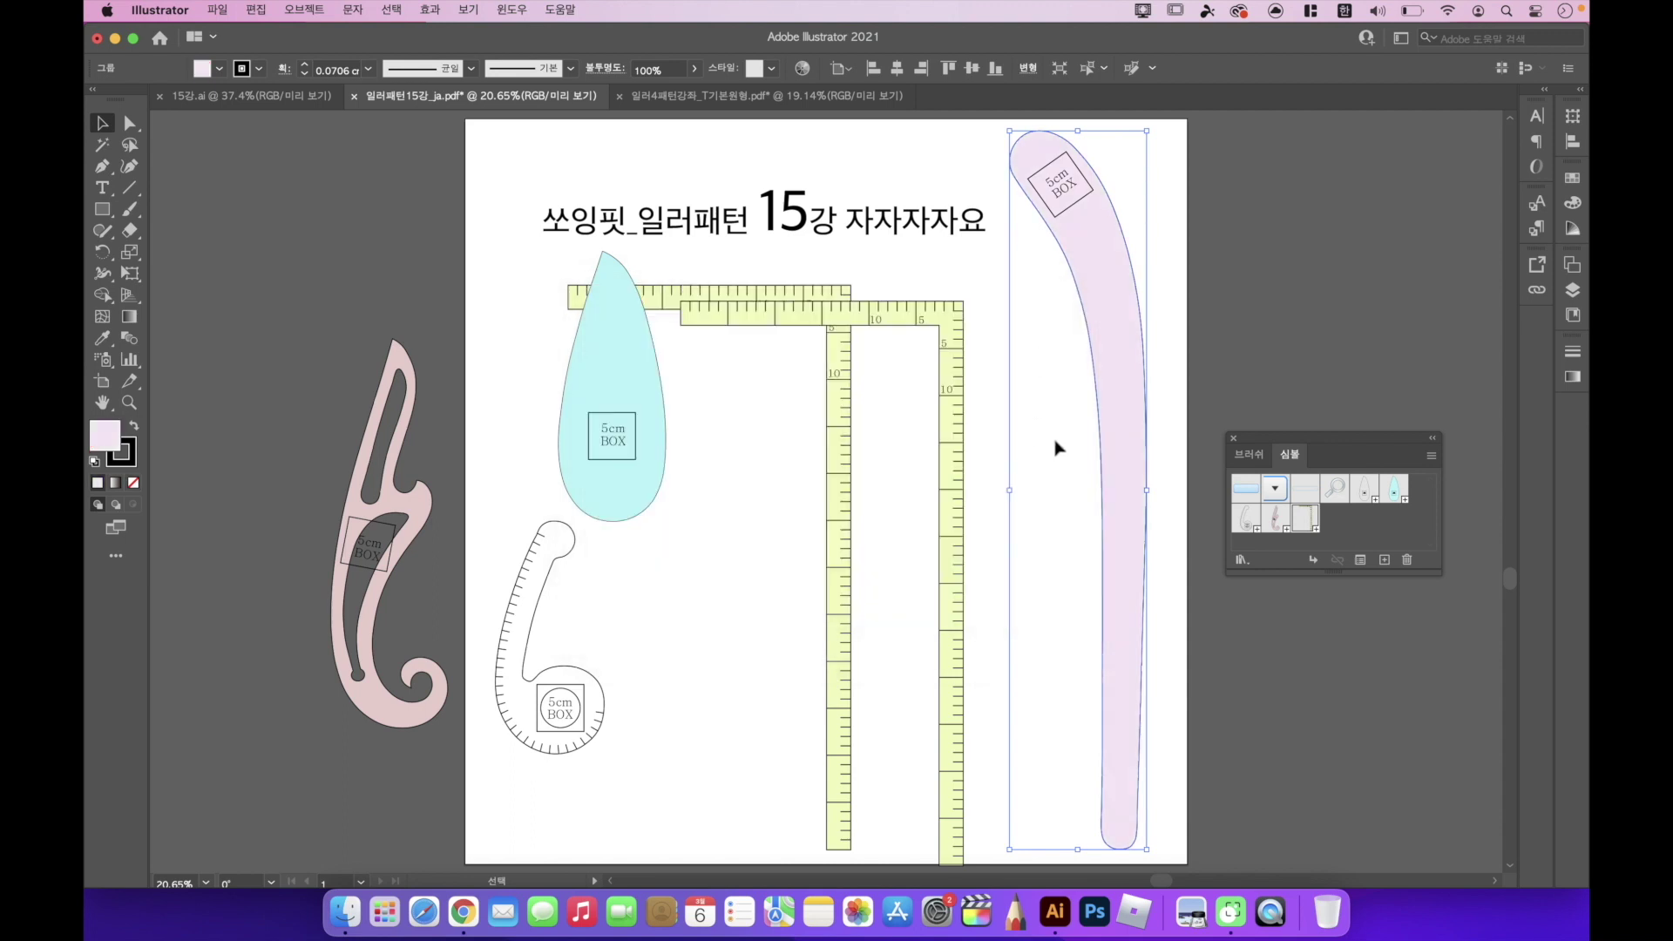
left_click(999, 472)
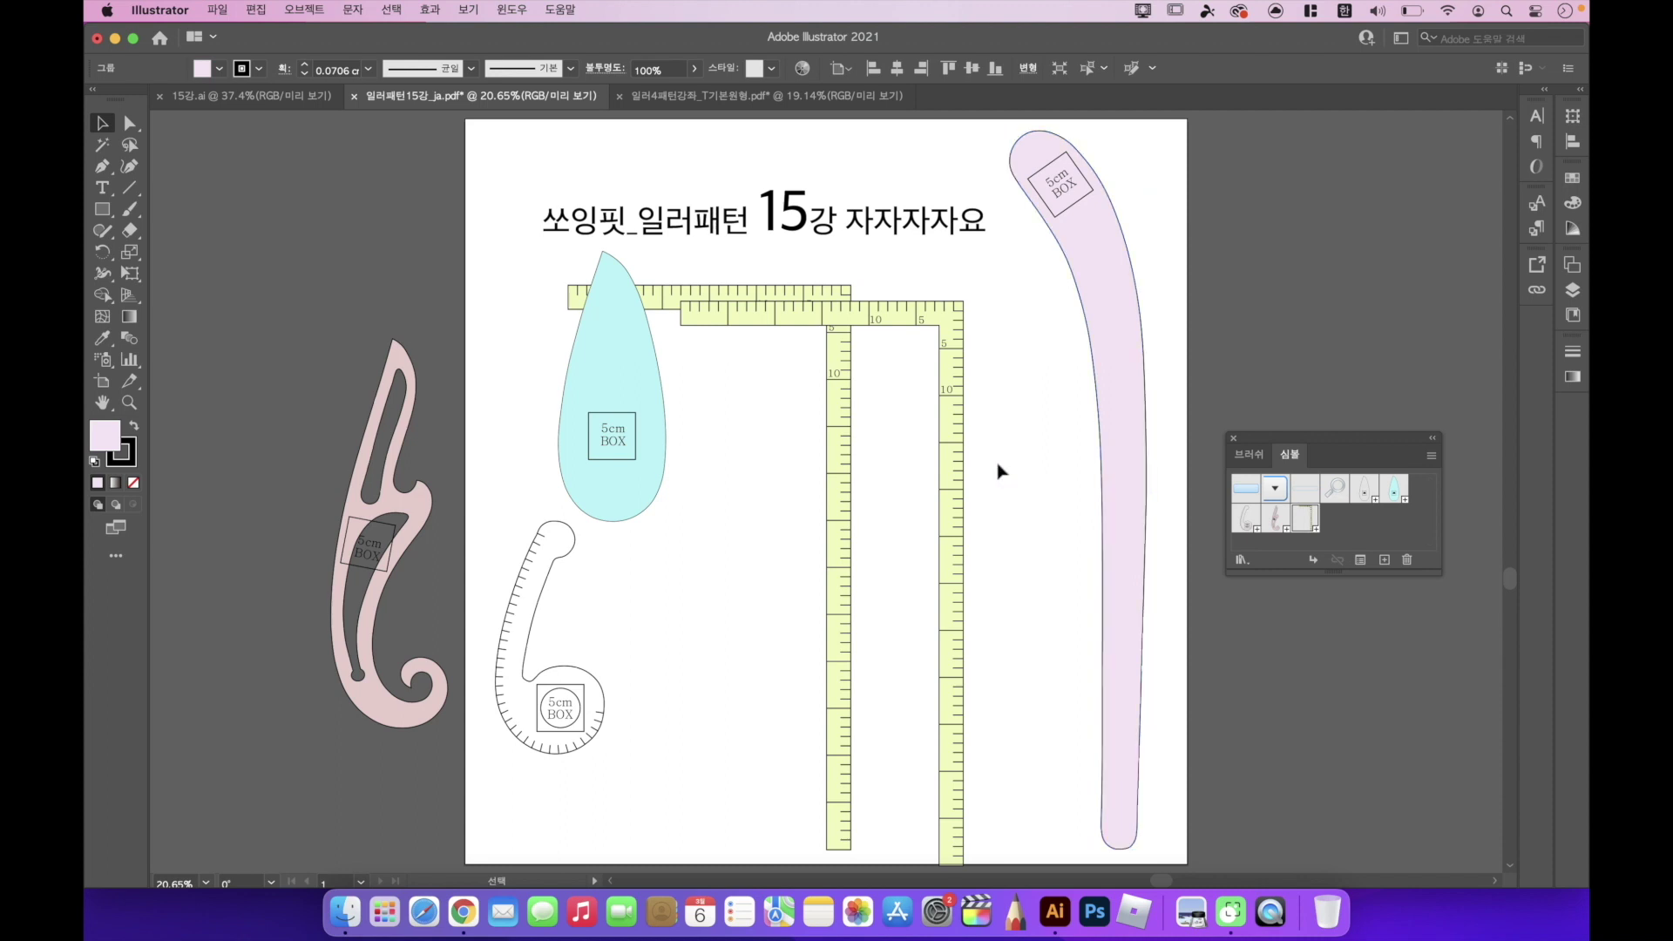
Register the complete hip-curve ruler with its 5cm BOX label as a dynamic symbol named 힙커브자.
key("a")
left_click_drag(988, 129, 1165, 864)
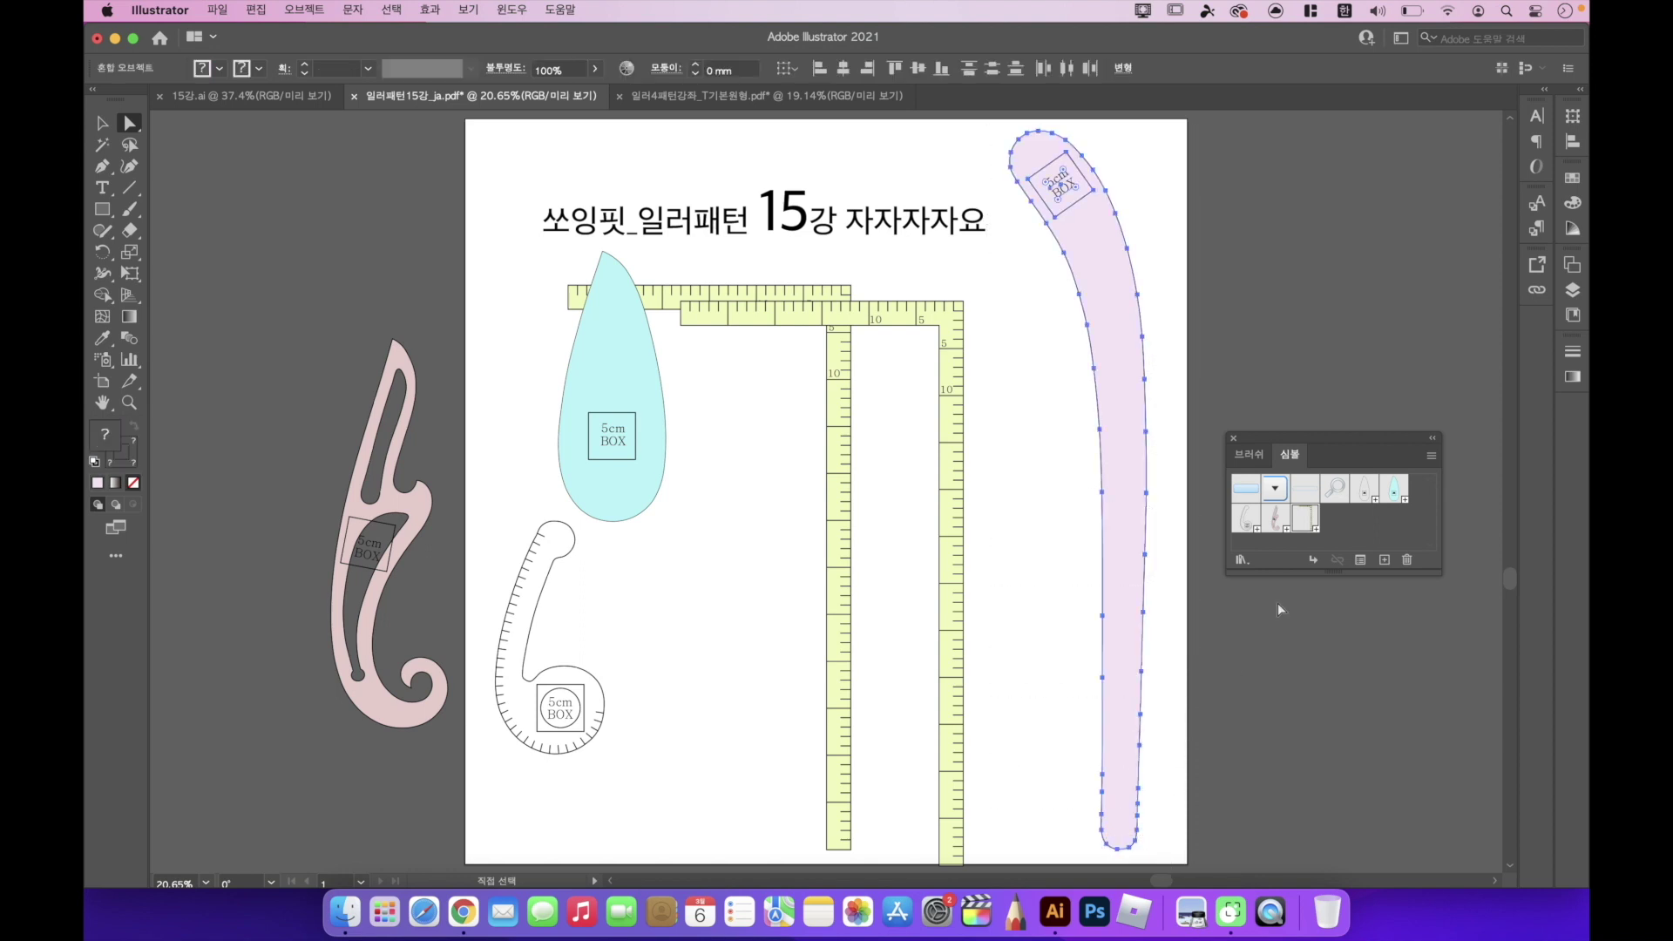
left_click(1386, 562)
type("히")
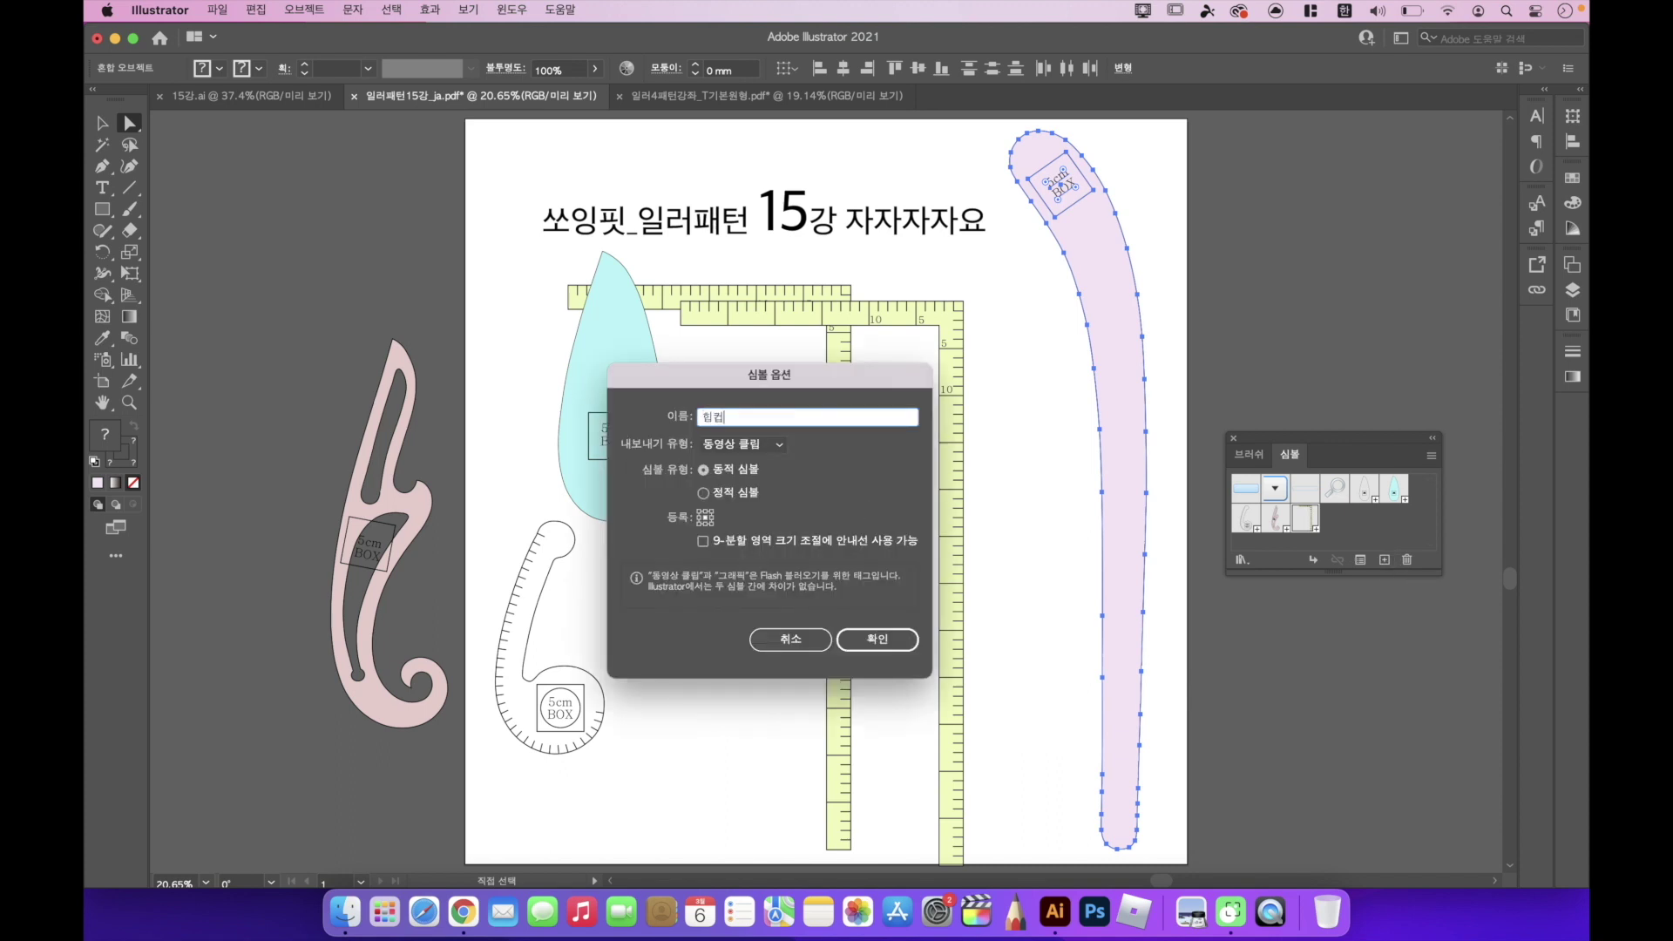
left_click(877, 640)
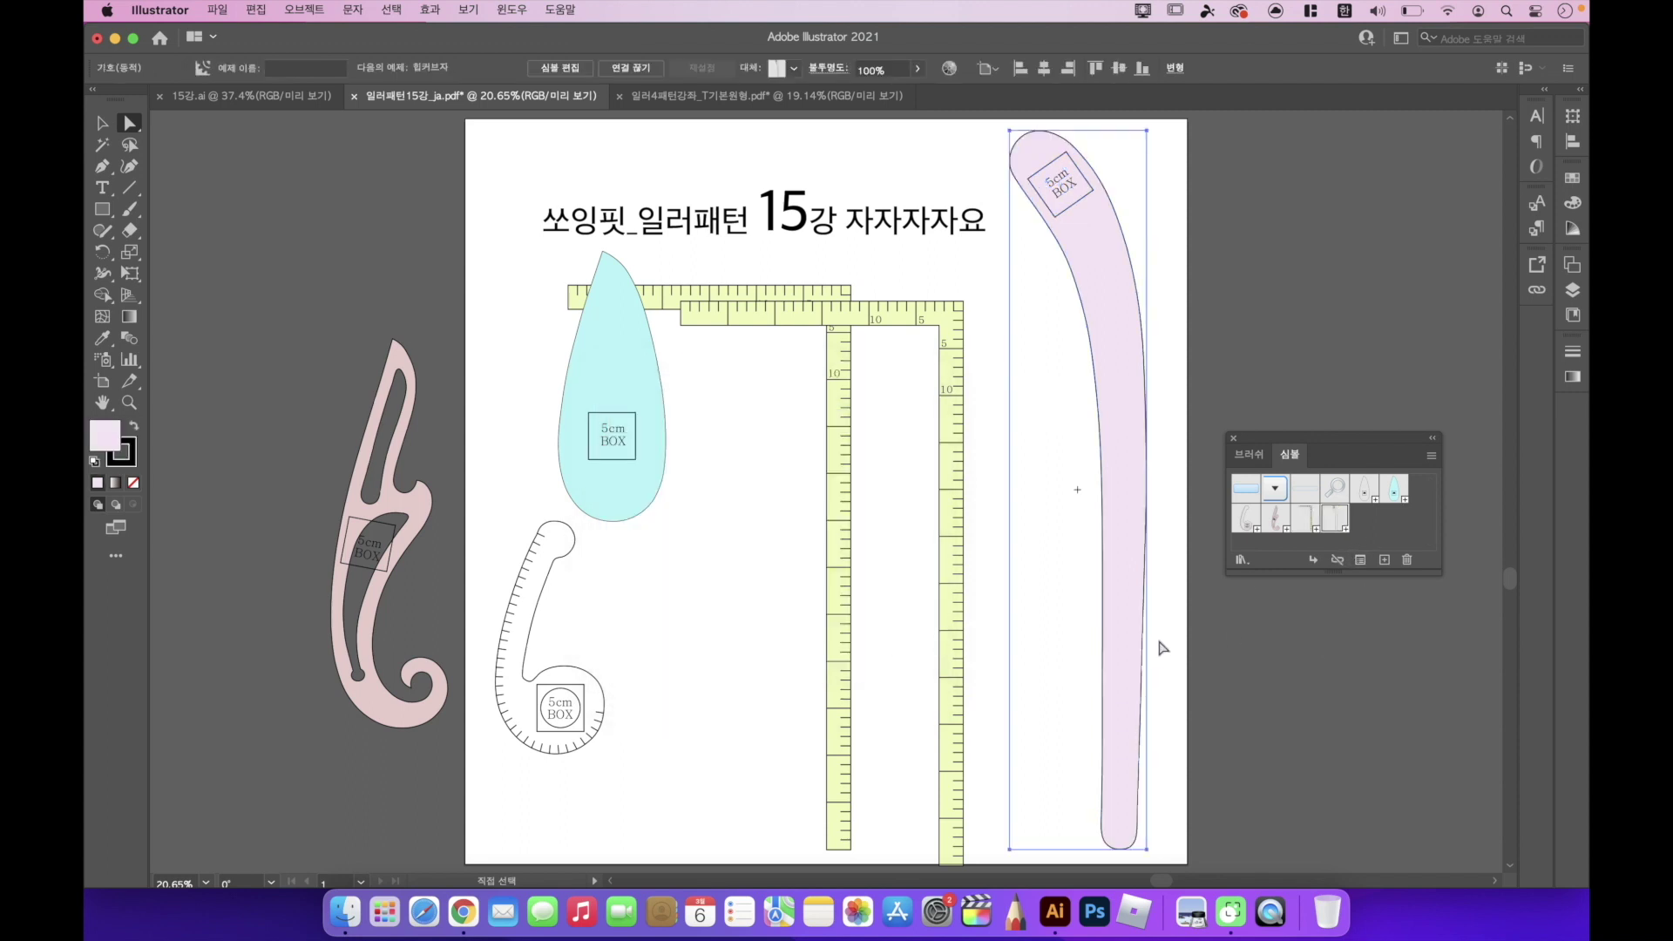
left_click(1224, 639)
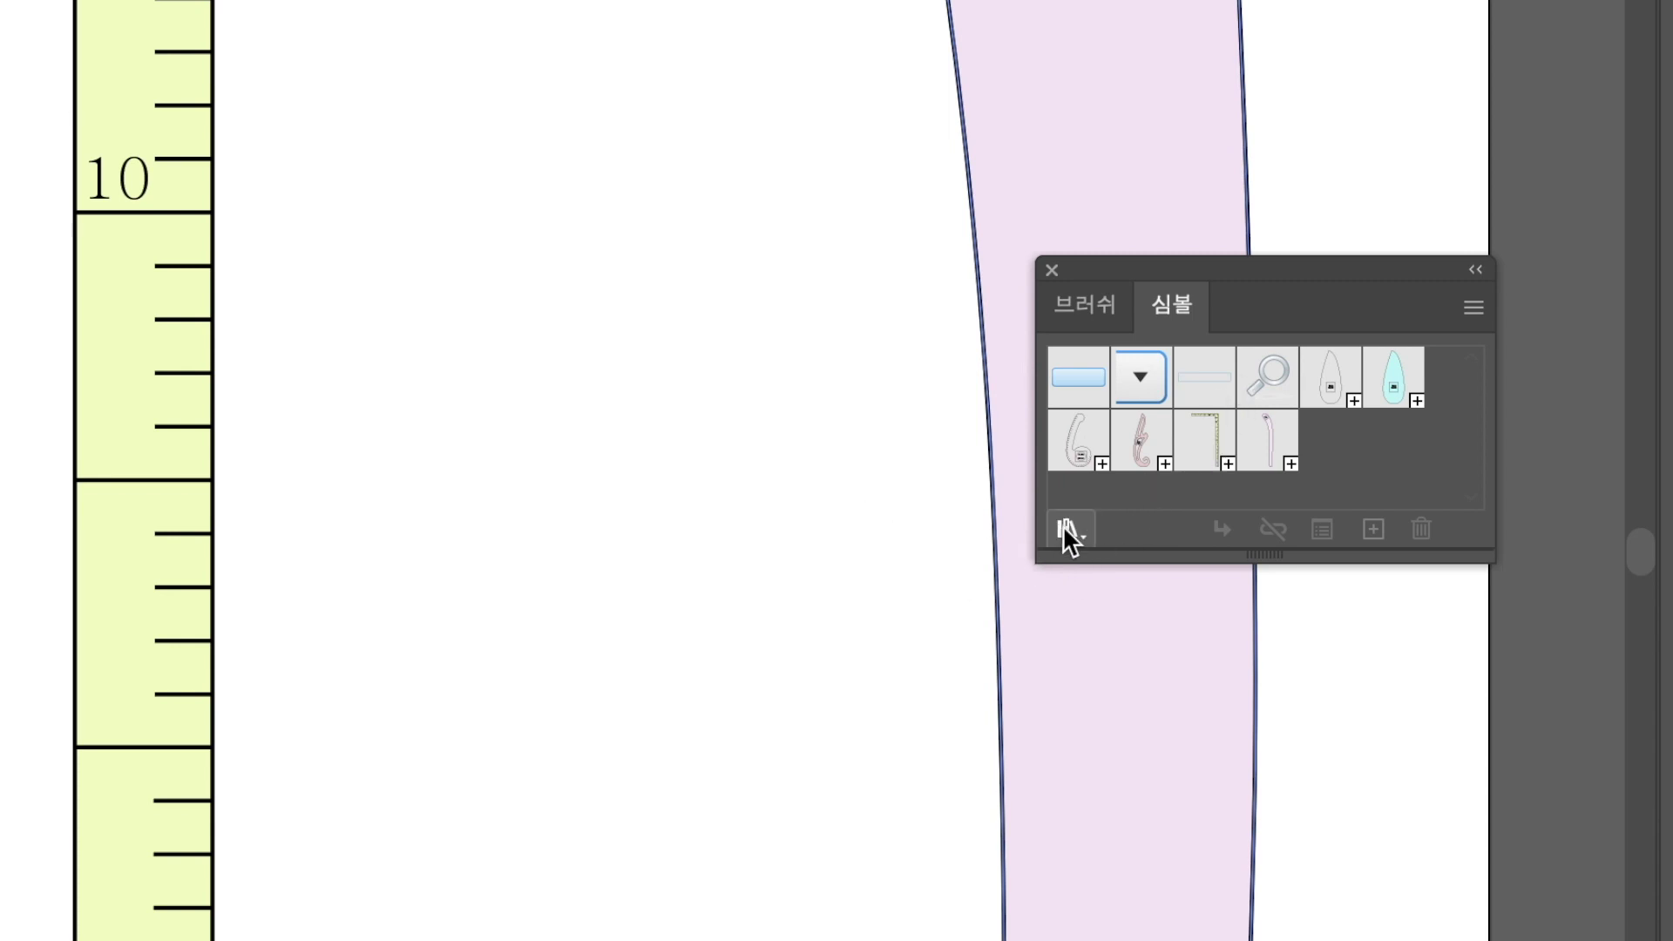
Save the document's symbols as a symbol library file named 쏘잉핏자자자자요_ja.
left_click(1066, 528)
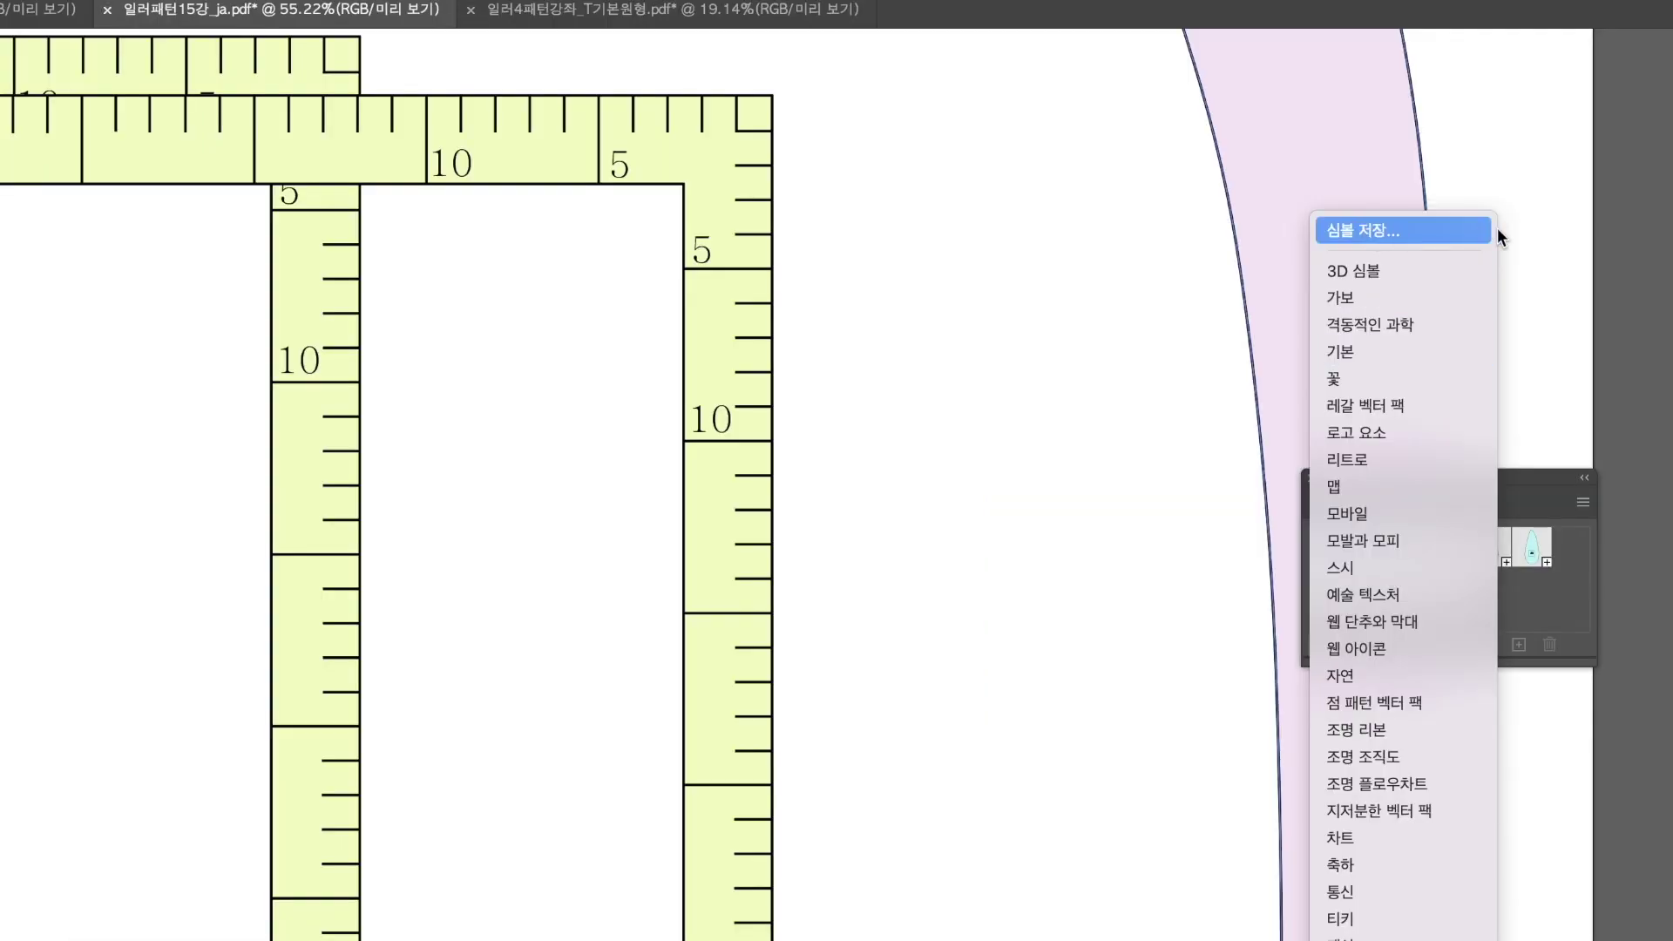
left_click(1368, 229)
key("BackSpace")
key("BackSpace")
key("BackSpace")
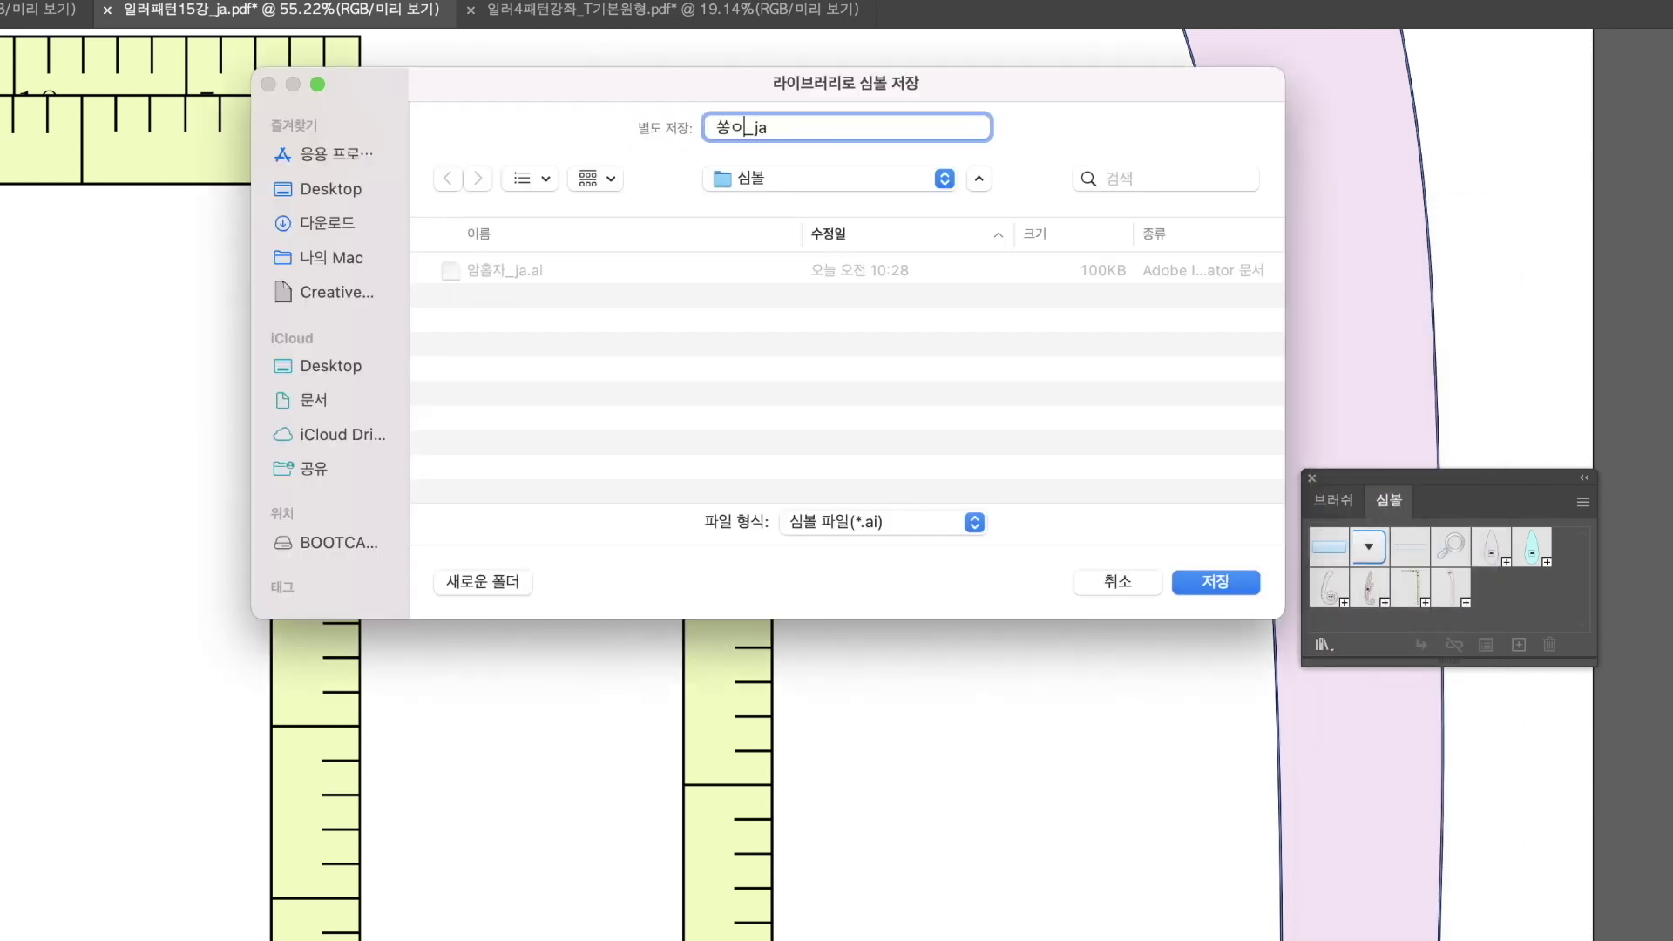
type("ㅆㅗㅇㅣㅍㅇㅏ")
key("BackSpace")
type("ㅈㅏㅈㅏㅈㅏㅈㅐ")
key("BackSpace")
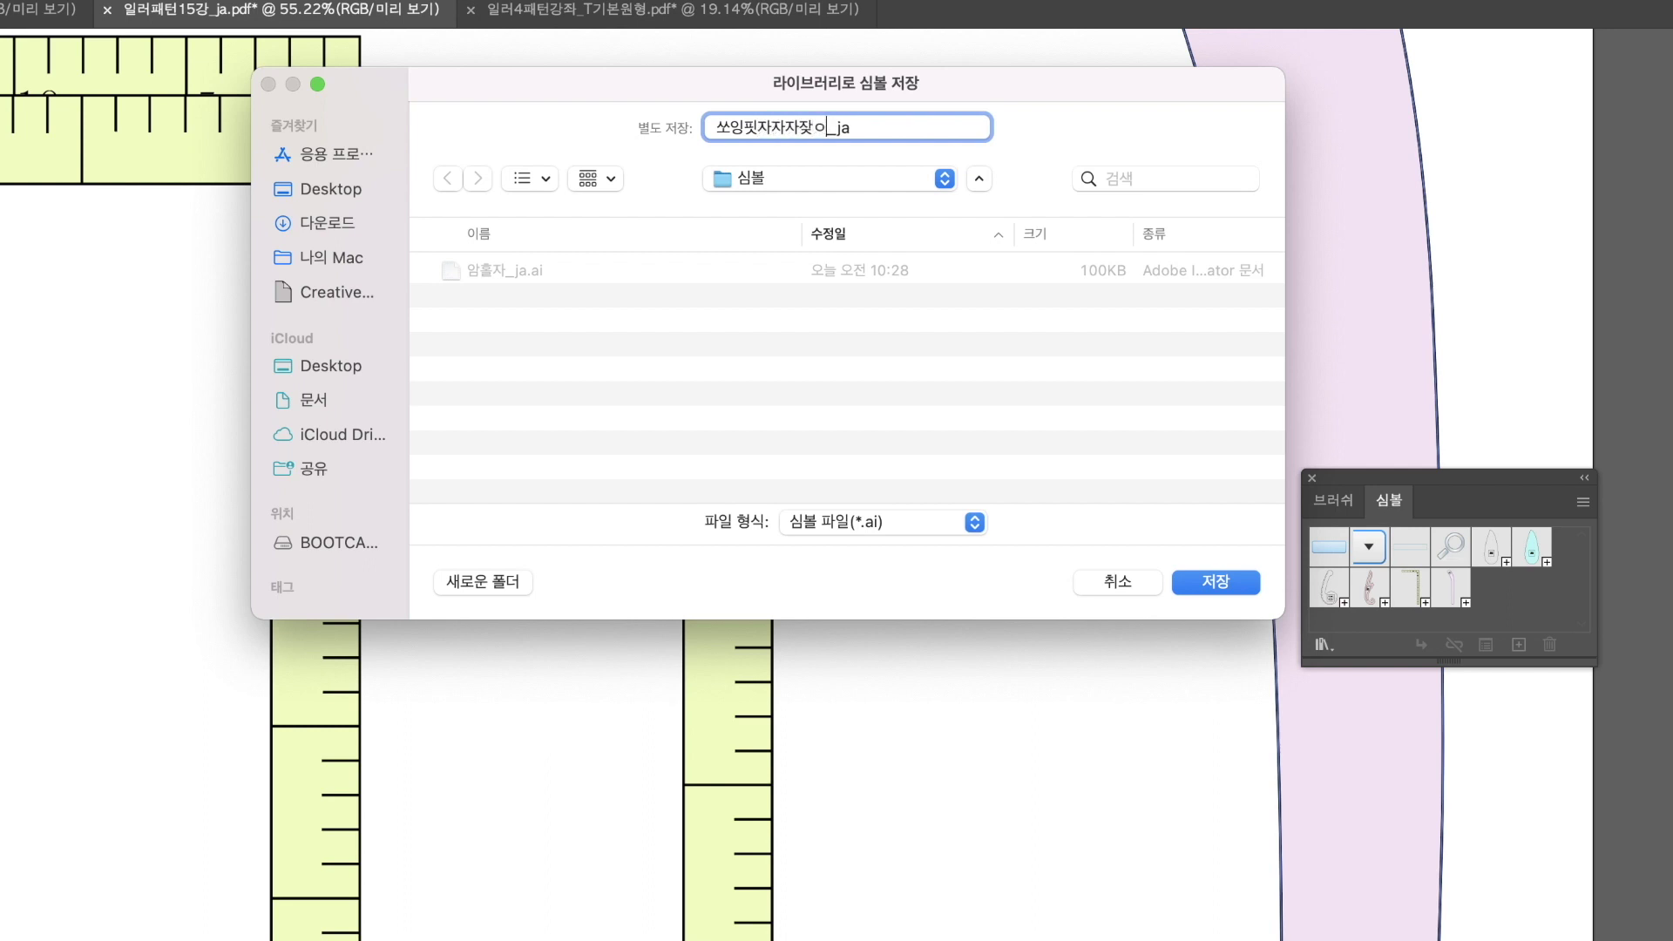
type("요")
left_click(1216, 582)
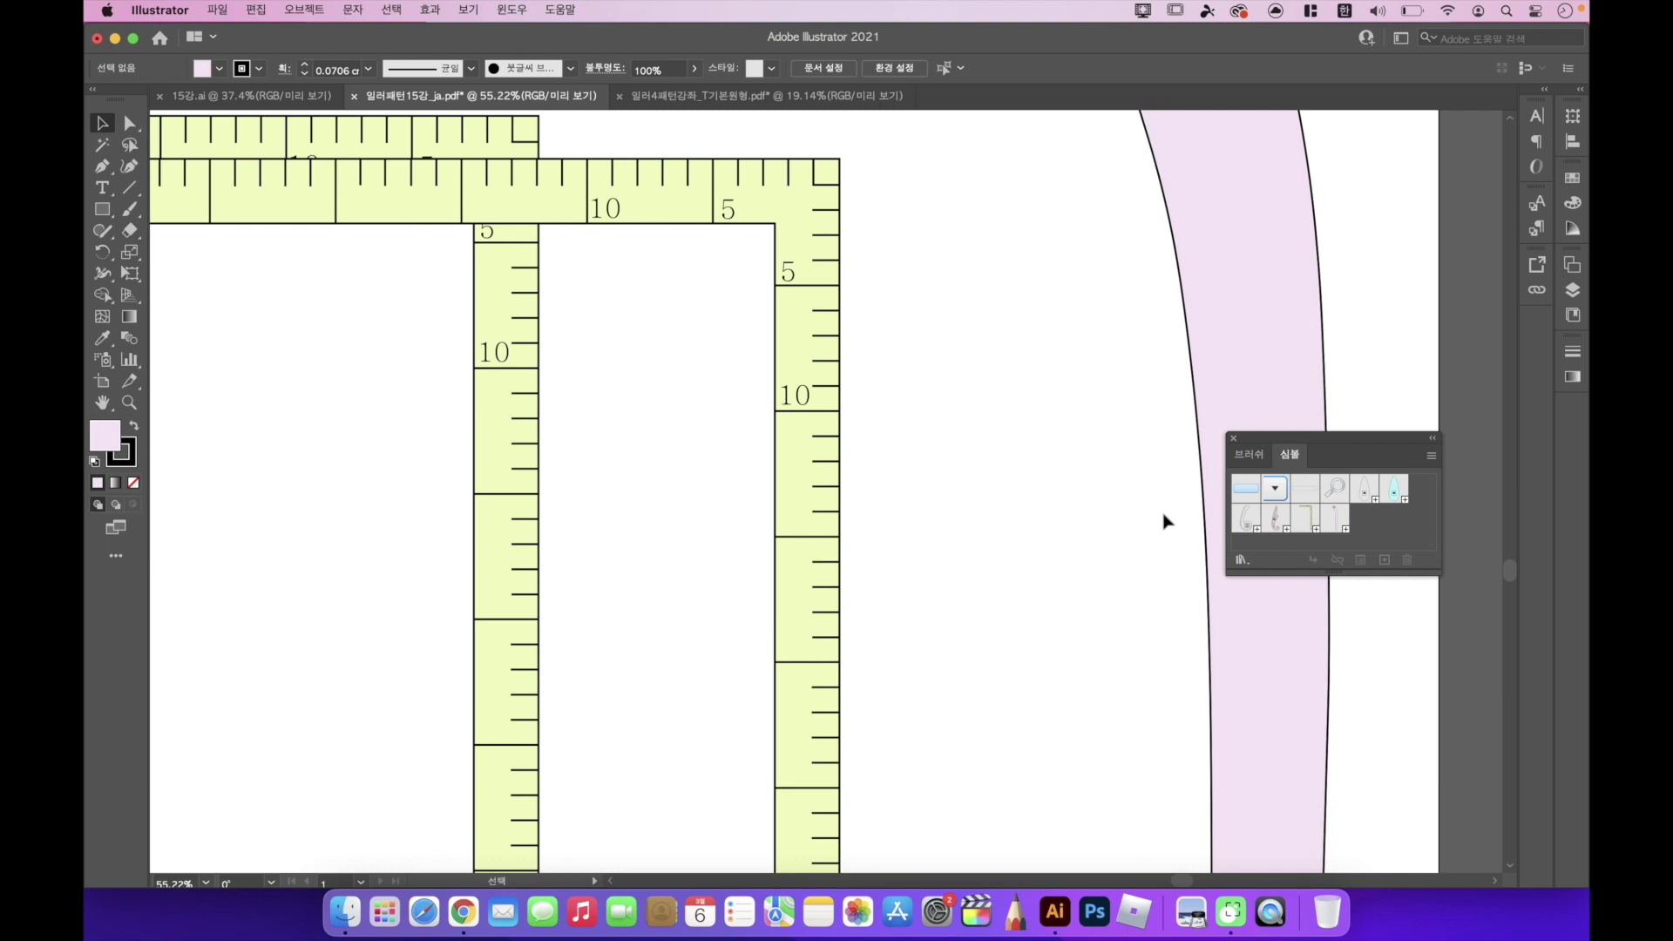
Open the user-defined symbol library 쏘잉핏자자자자요_ja in the 일러4패턴강좌_T기본원형.pdf document and move it clear of the back pattern.
left_click(735, 103)
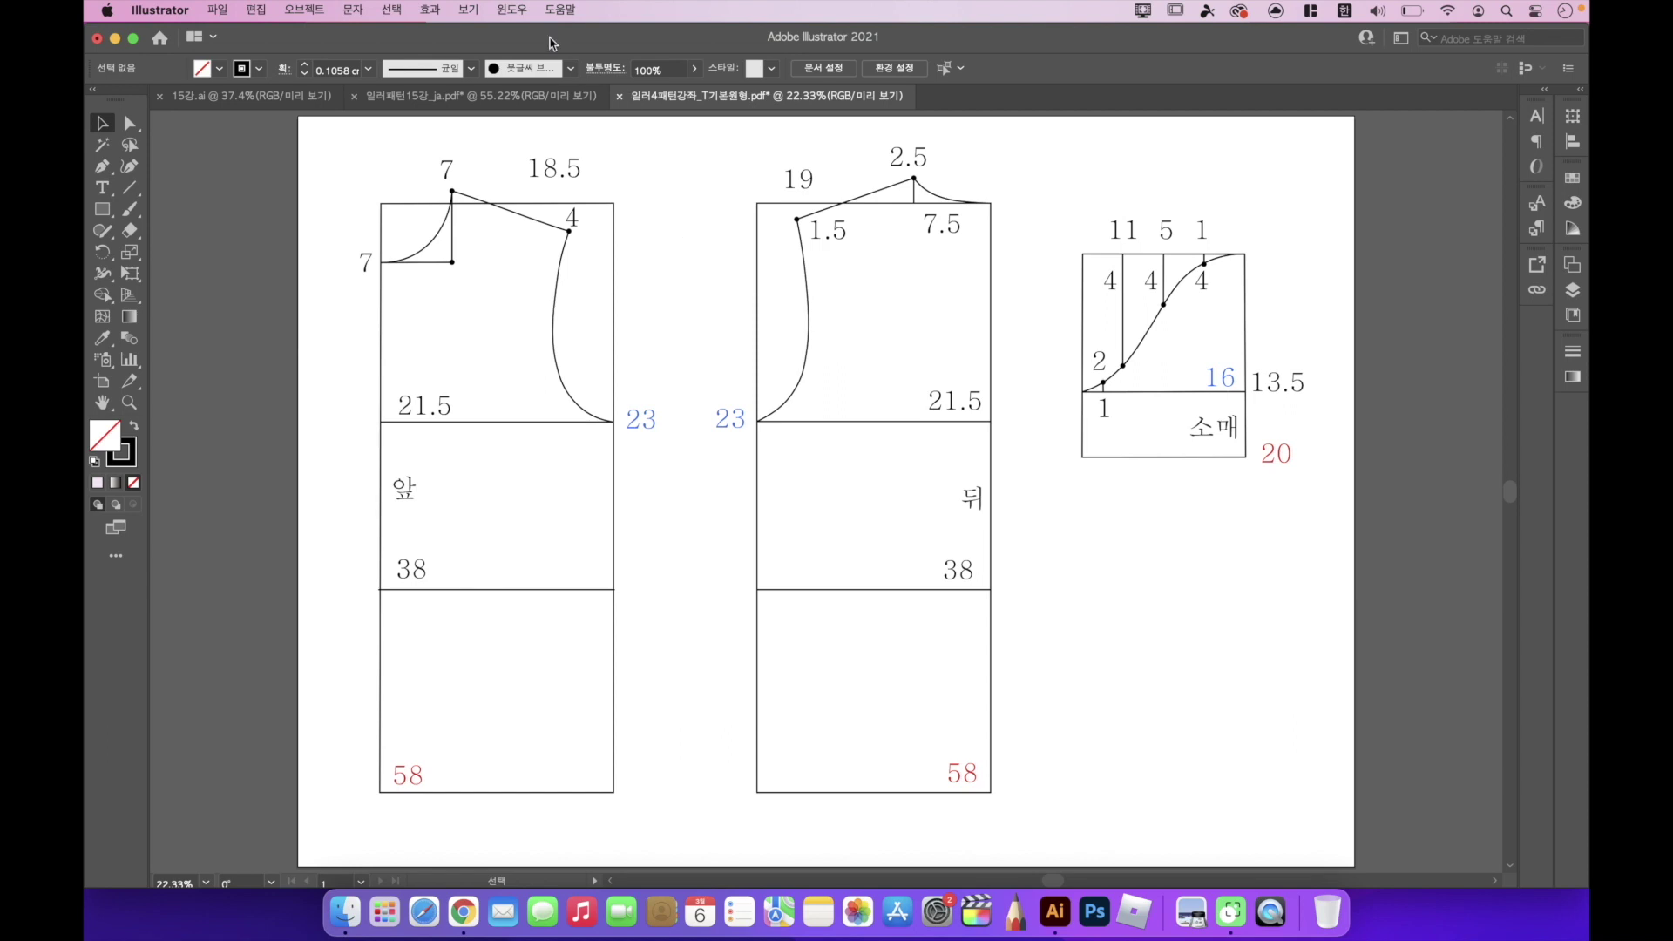
left_click(511, 10)
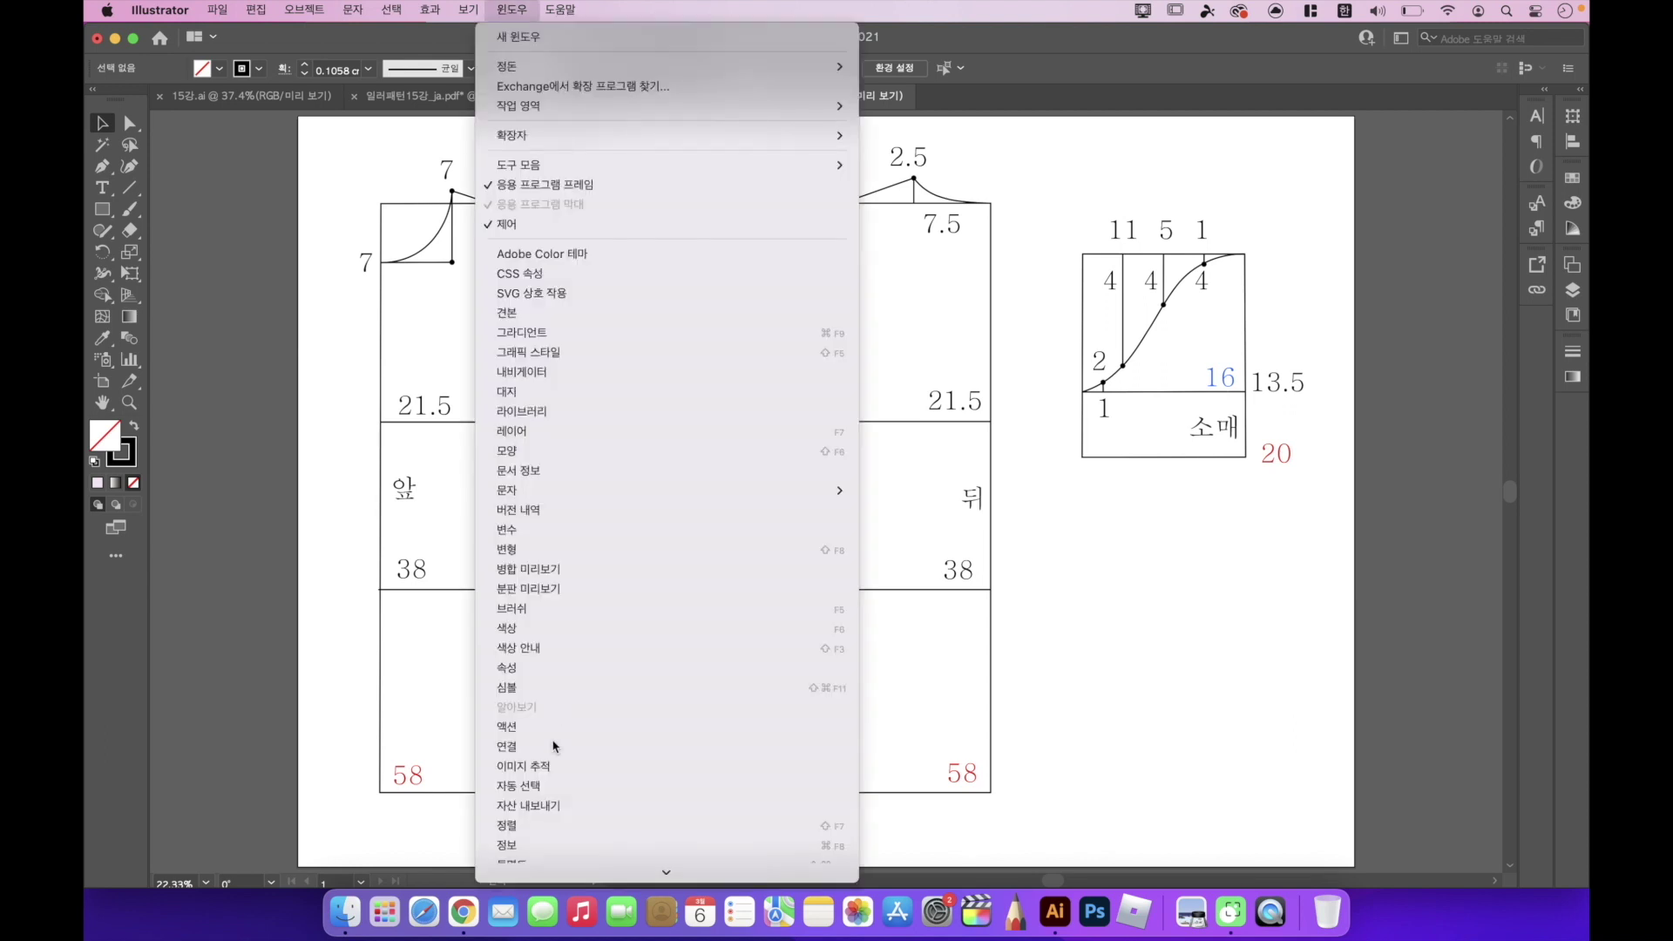
scroll(551, 767, "down", 2)
mouse_move(551, 781)
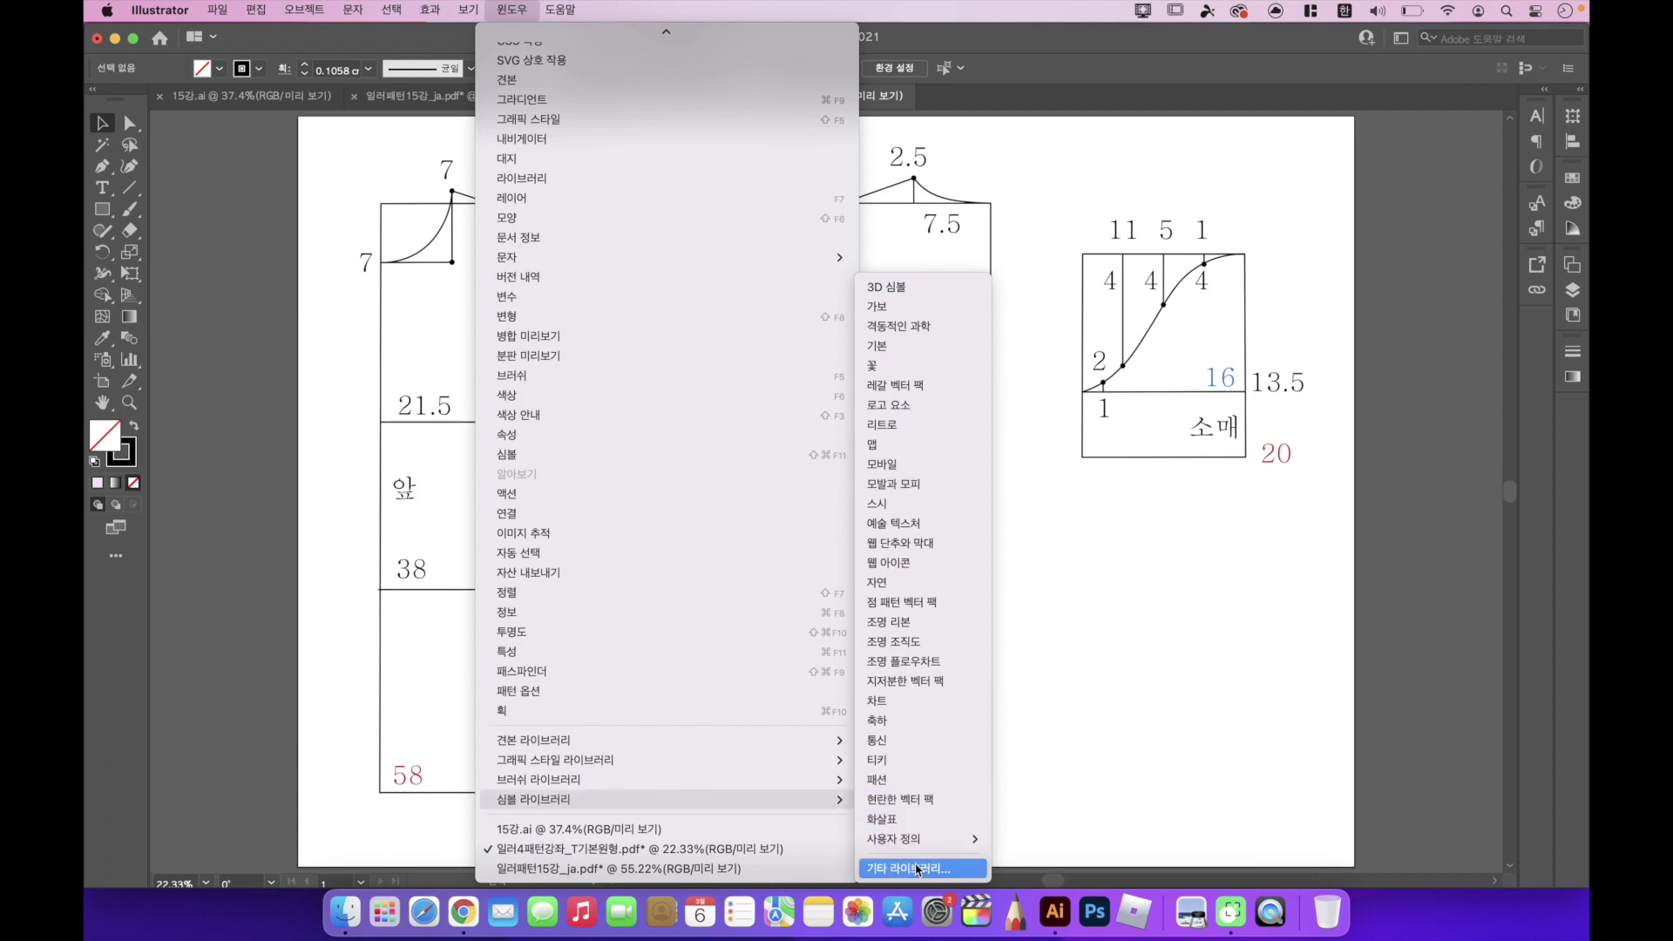
mouse_move(922, 844)
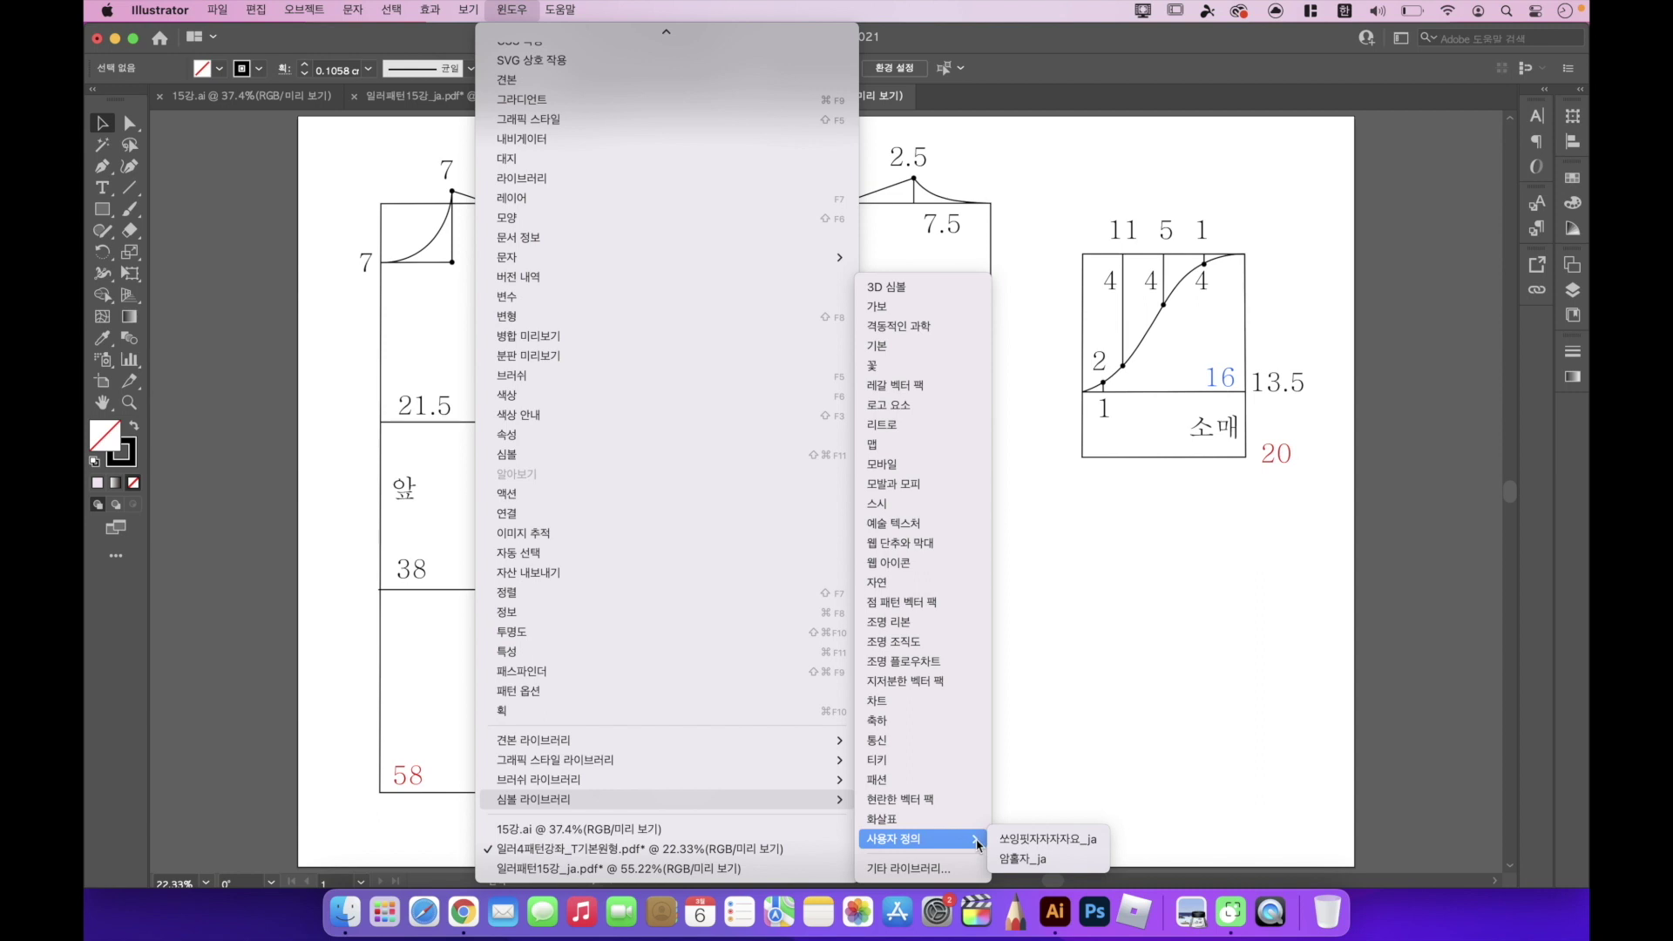
left_click(1061, 842)
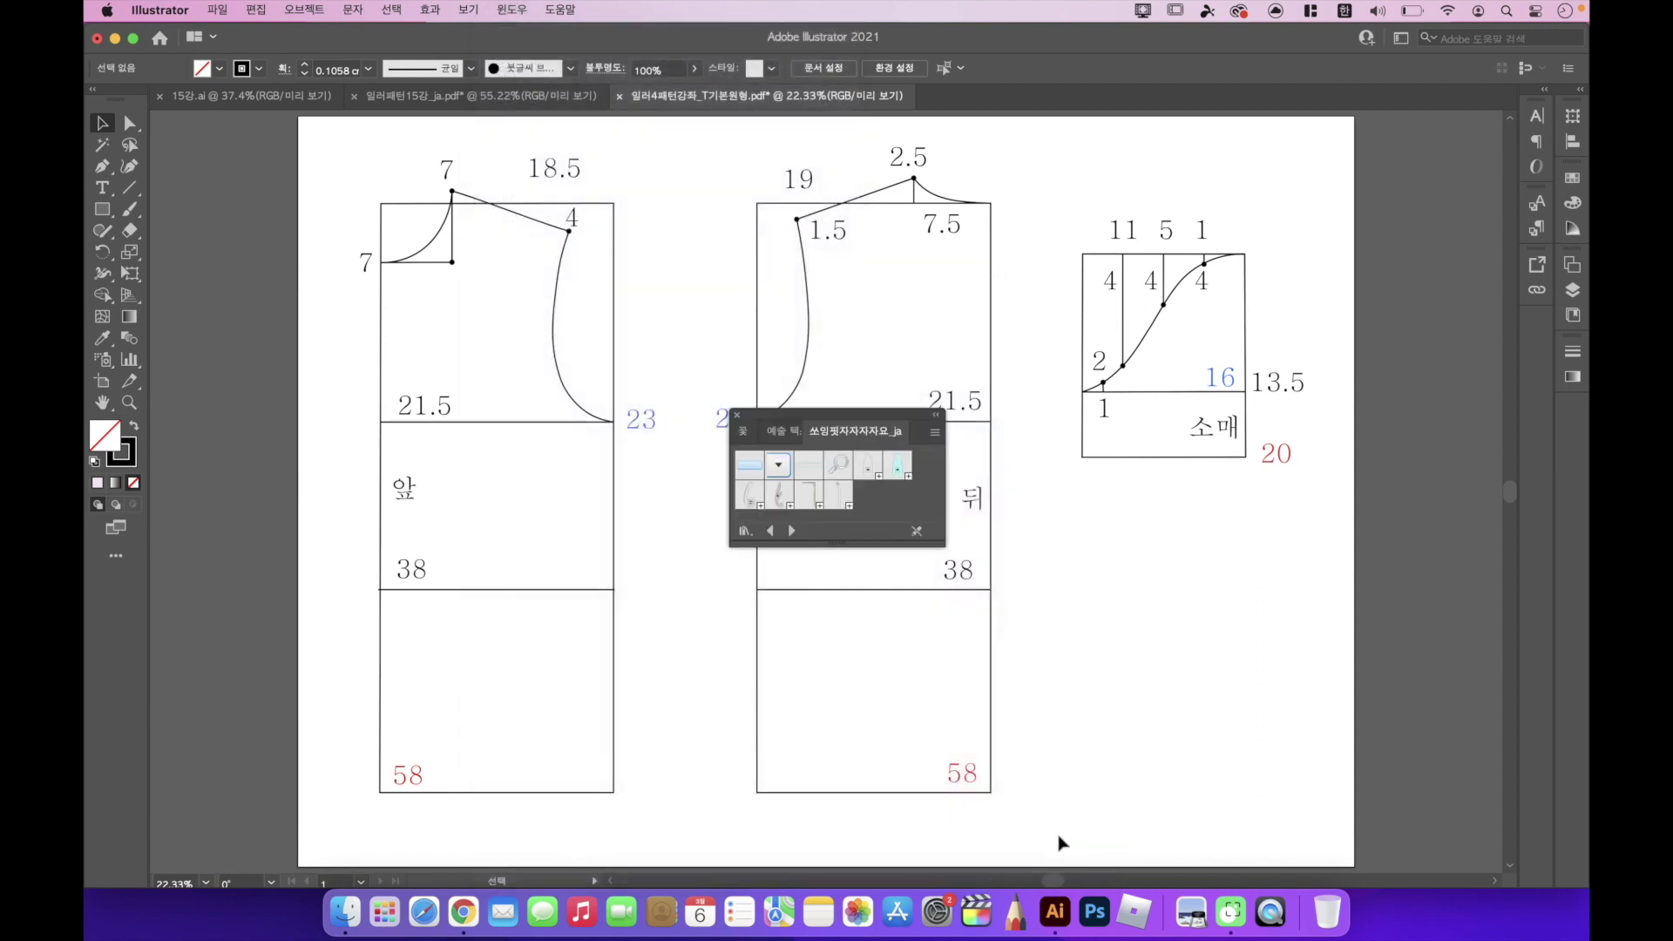
left_click_drag(819, 419, 1079, 305)
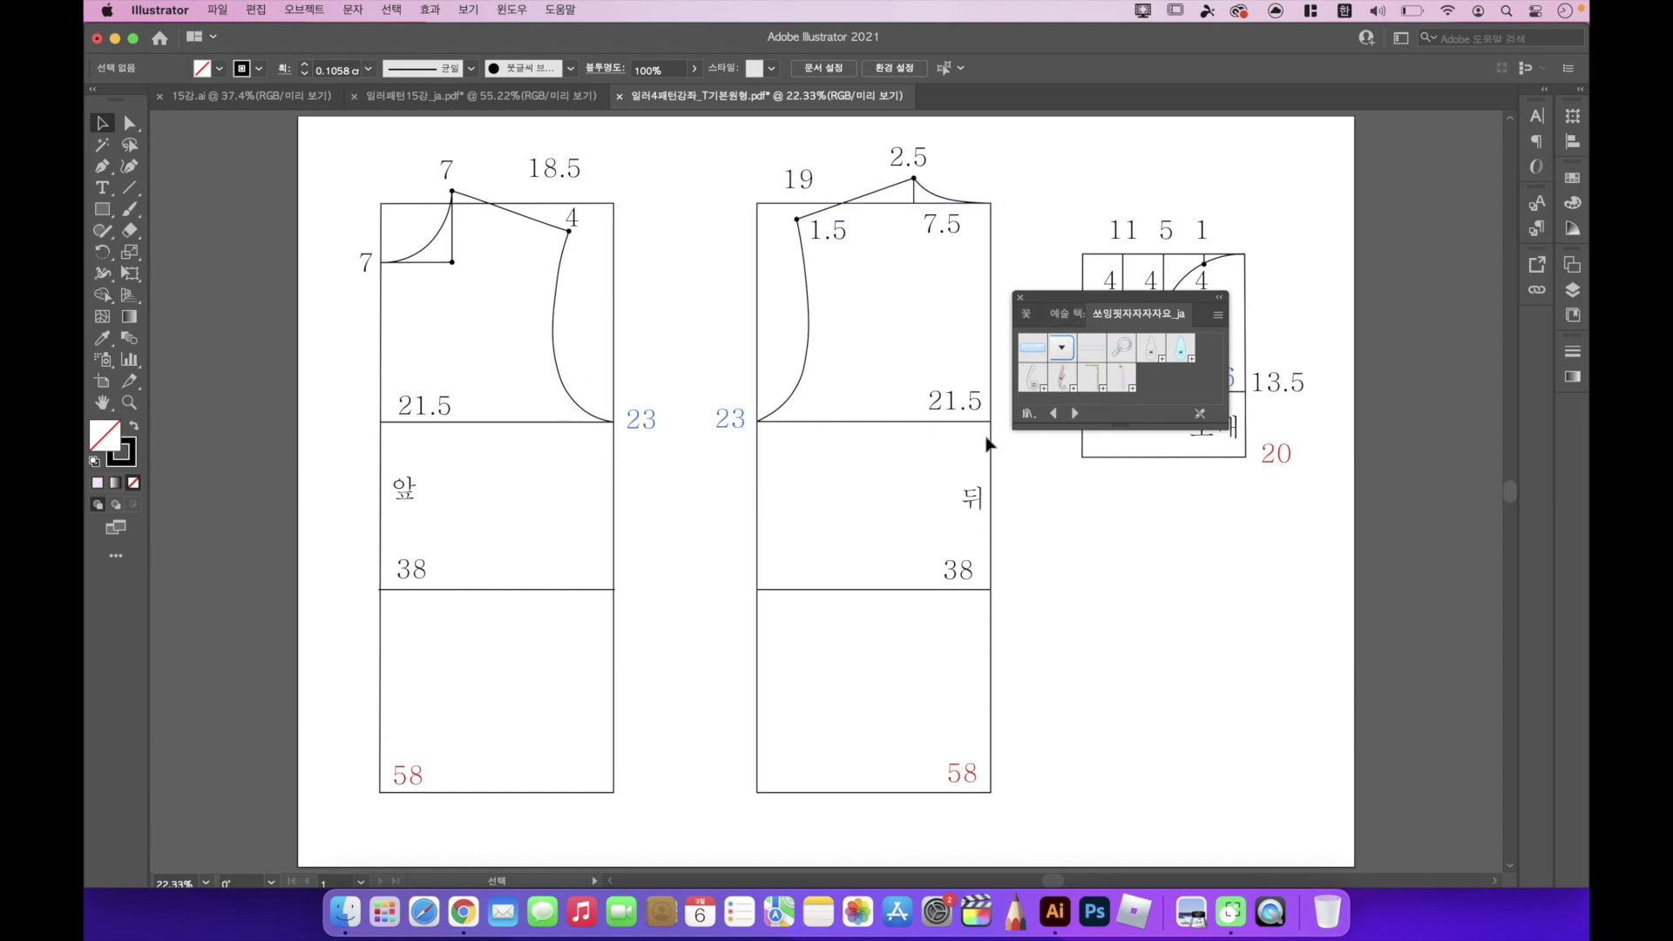
Place a 6암홀자 symbol instance from the library and move it into the empty area below the sleeve pattern.
left_click_drag(1031, 384, 684, 324)
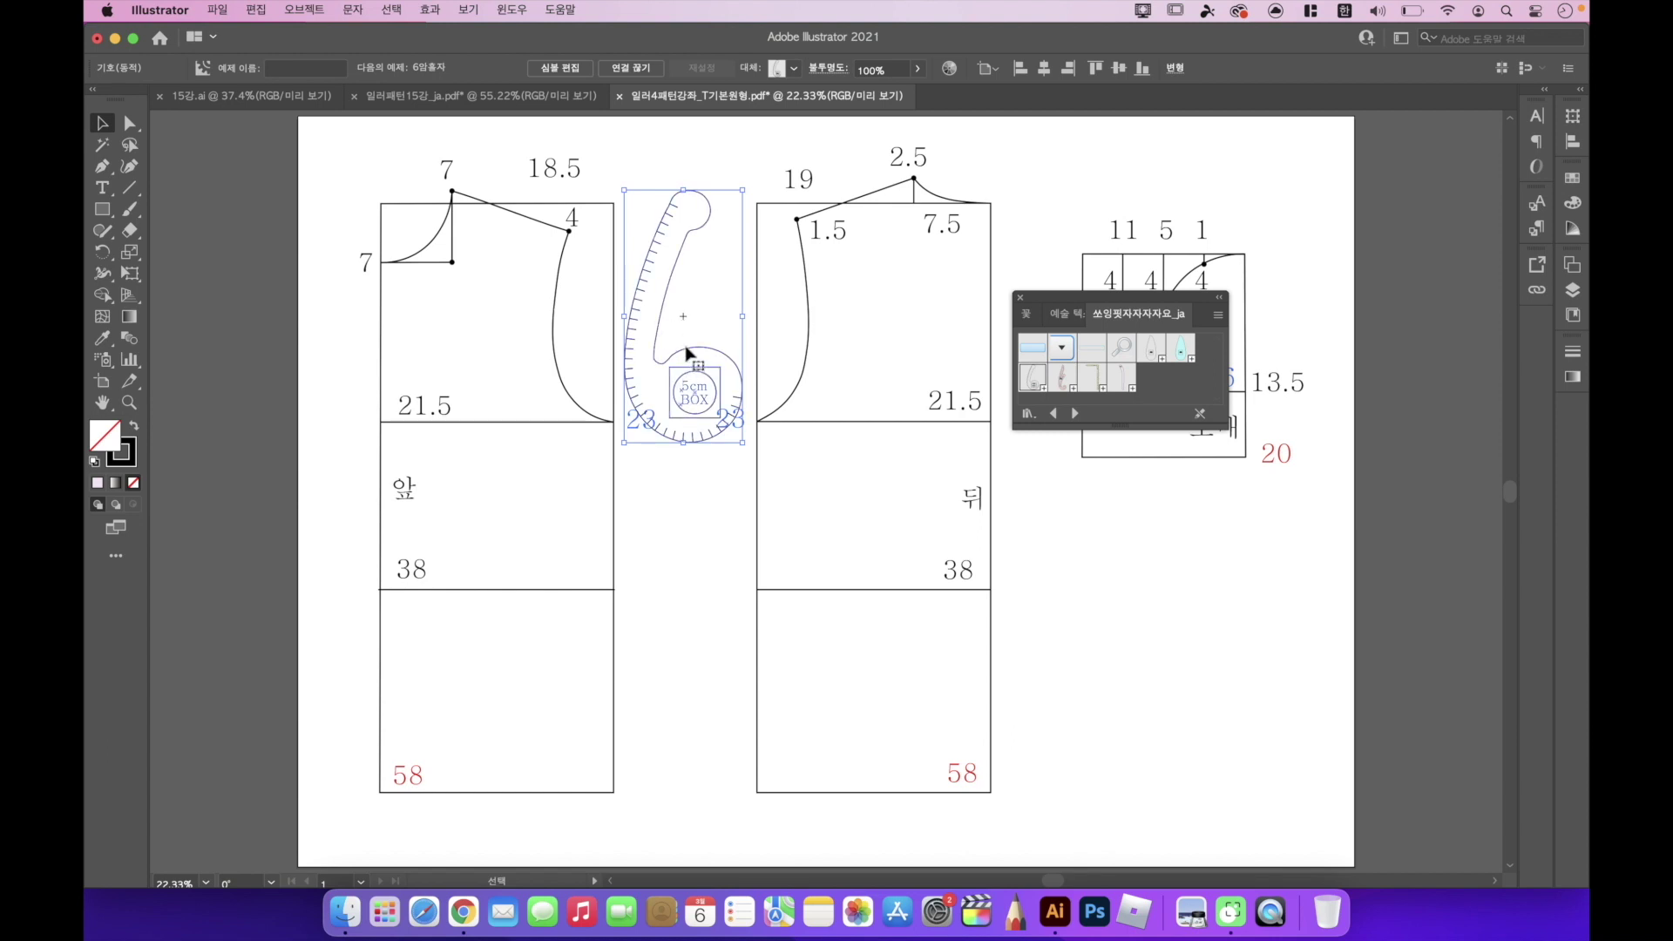
left_click_drag(688, 353, 645, 397)
left_click_drag(754, 419, 1155, 666)
scroll(1155, 667, "up", 5)
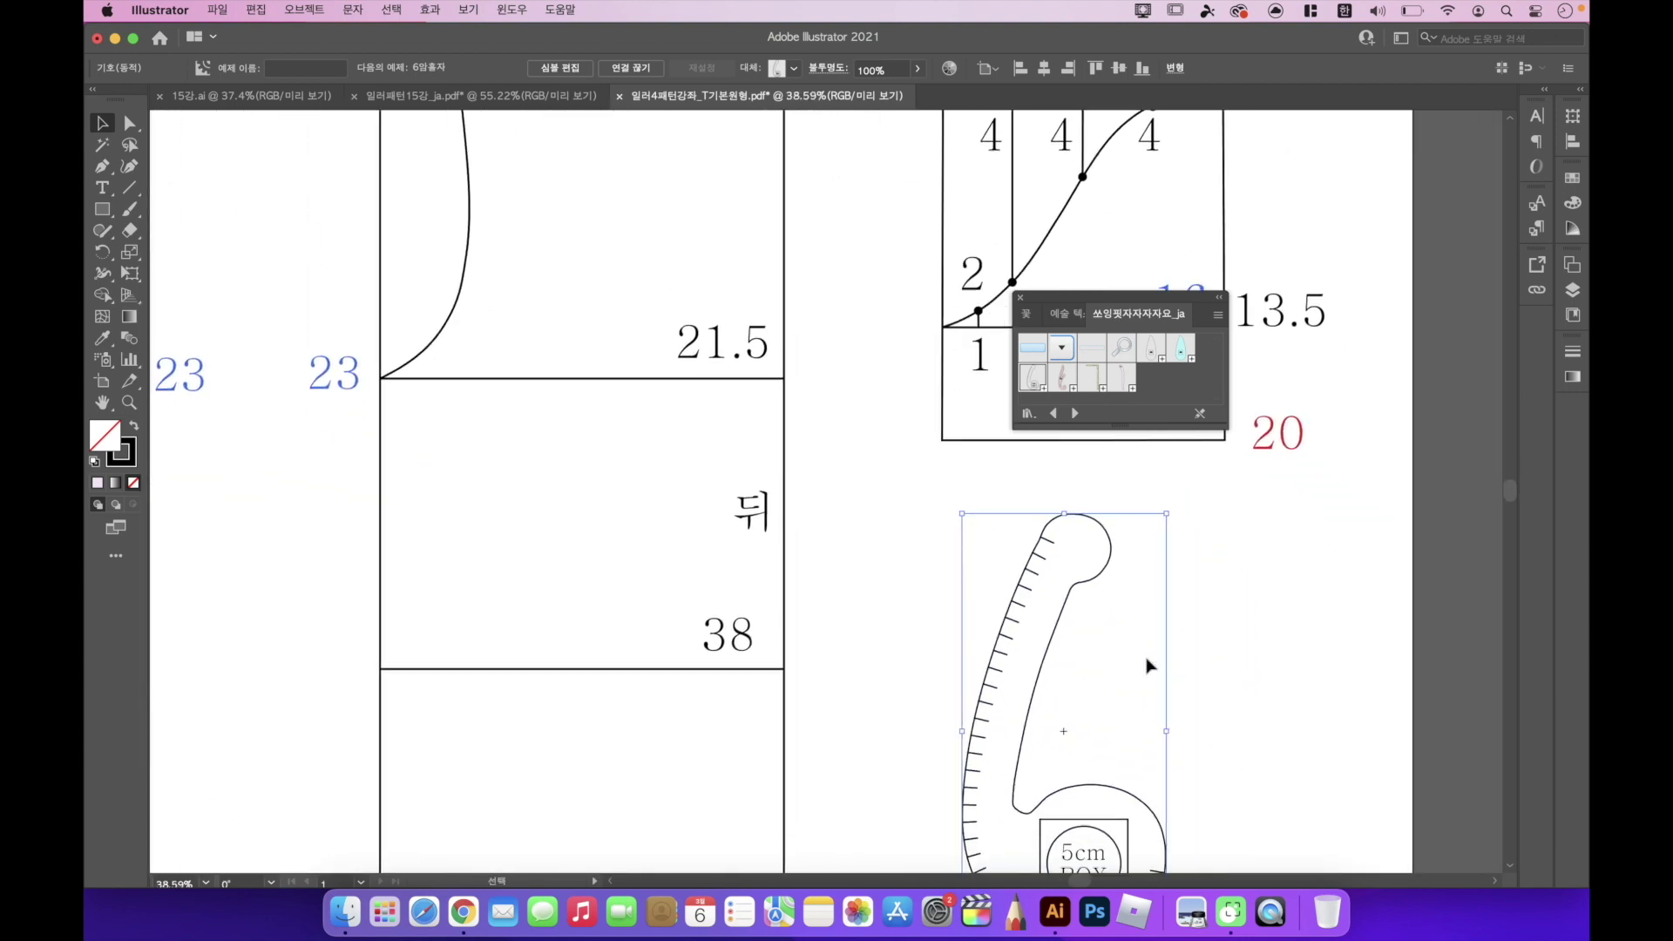
scroll(1147, 666, "right", 4)
scroll(1147, 666, "down", 2)
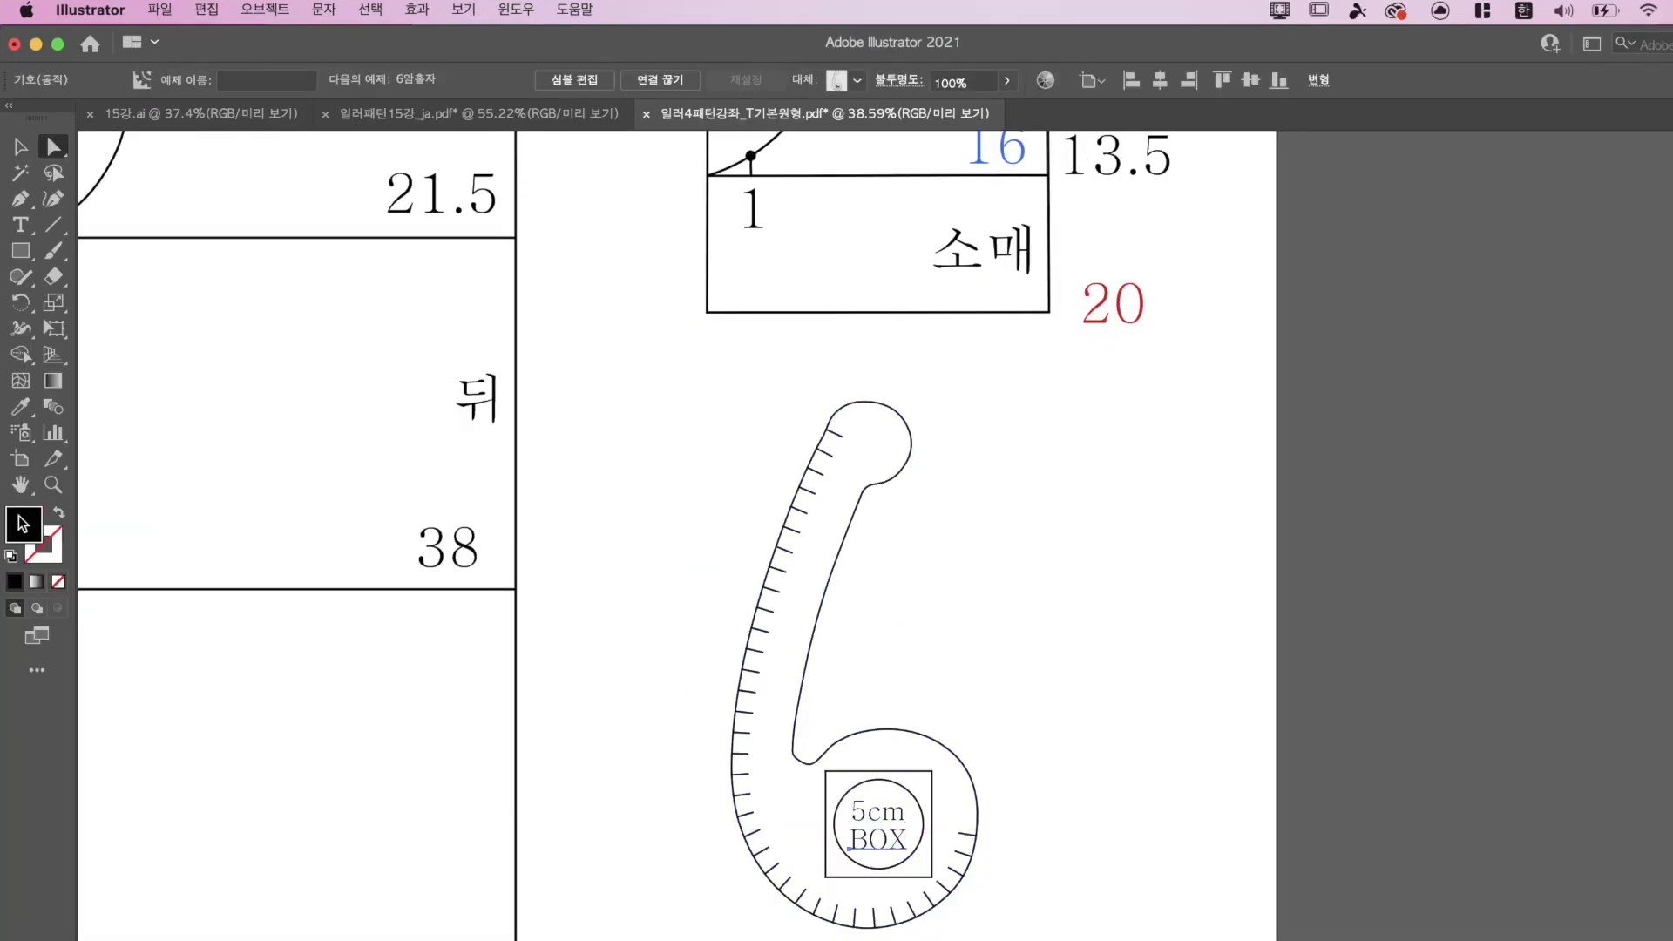
Expand the placed 6암홀자 symbol into editable paths, with the object and fill options enabled.
left_click(1027, 599)
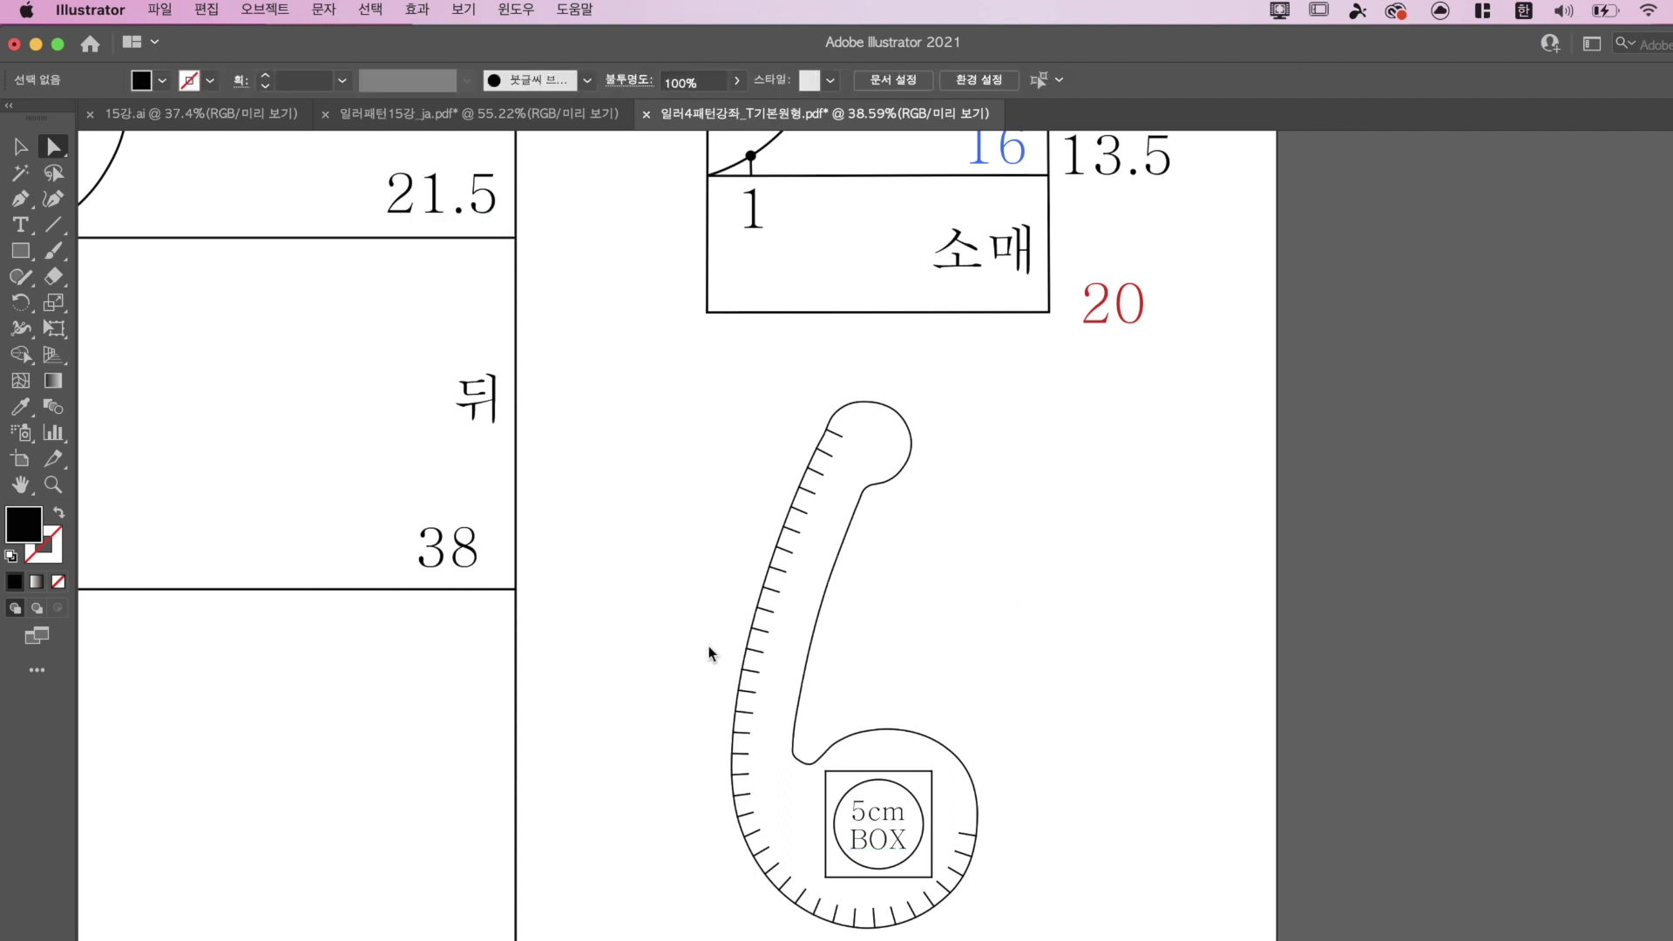
left_click_drag(1011, 539, 1100, 394)
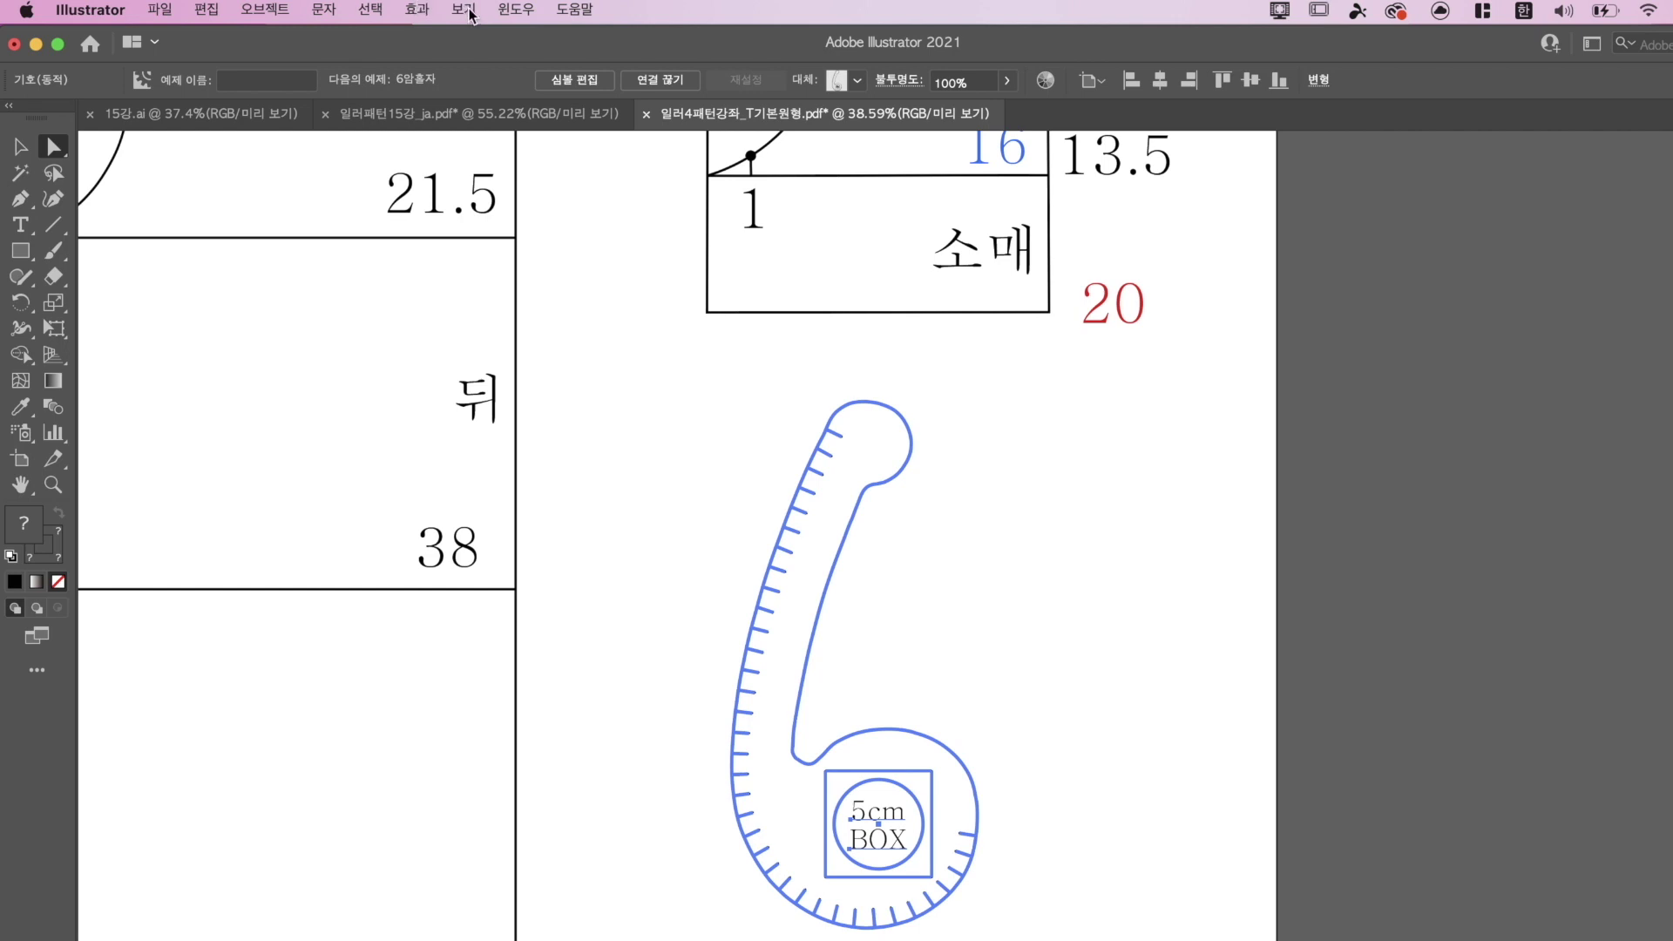
left_click(273, 14)
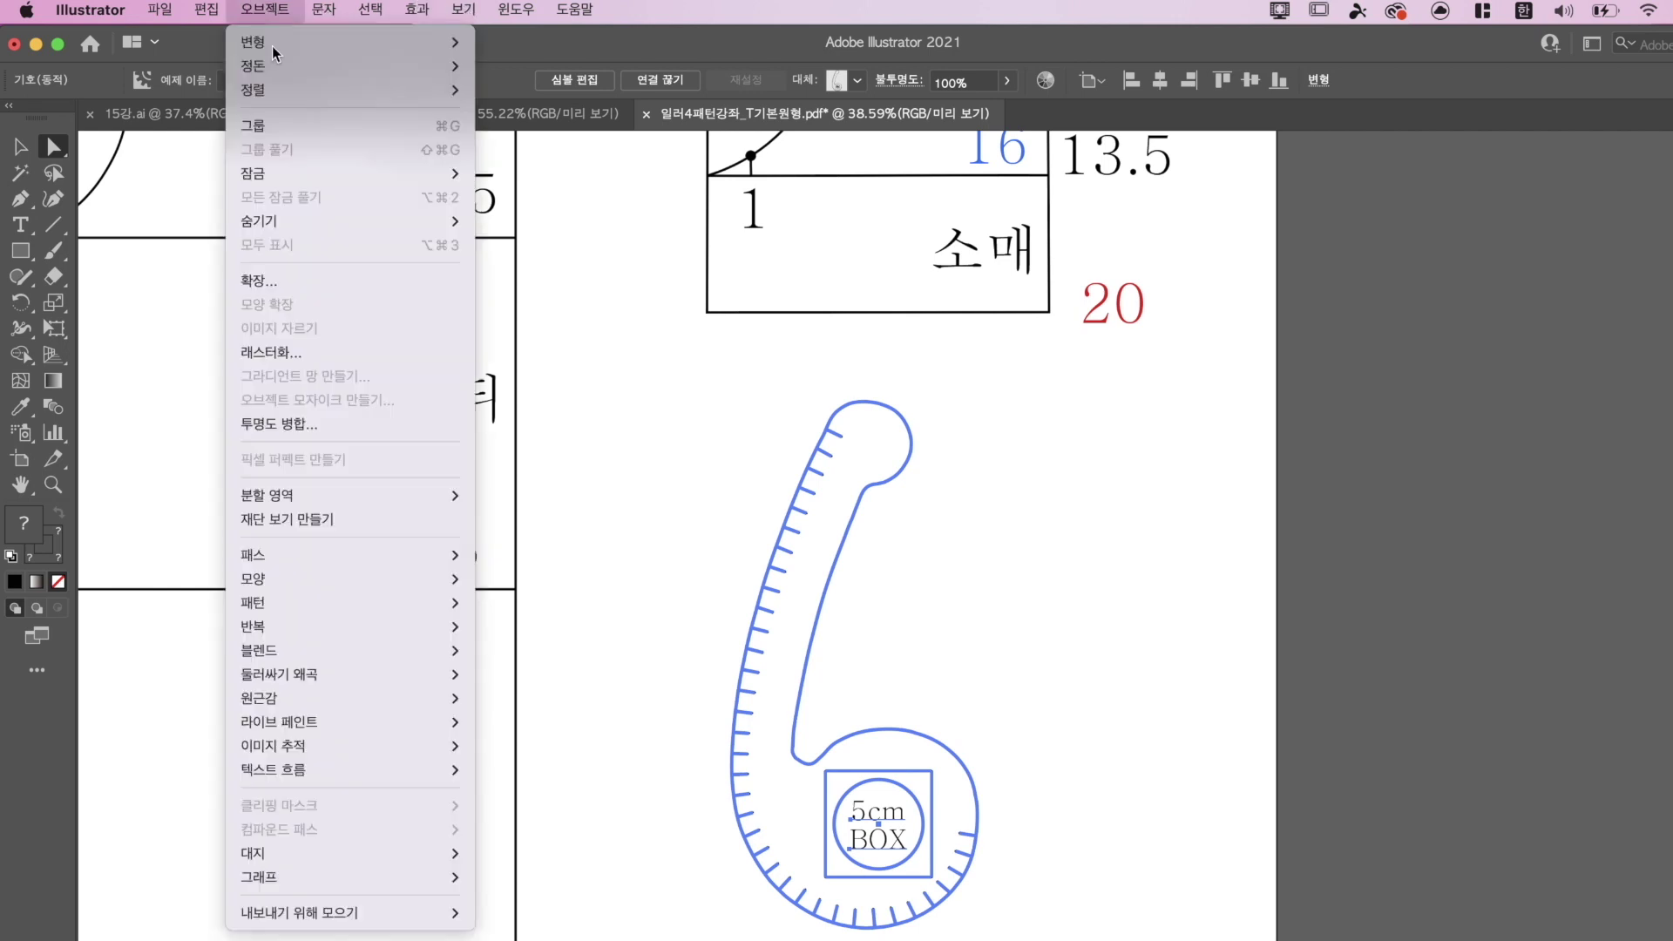
left_click(257, 283)
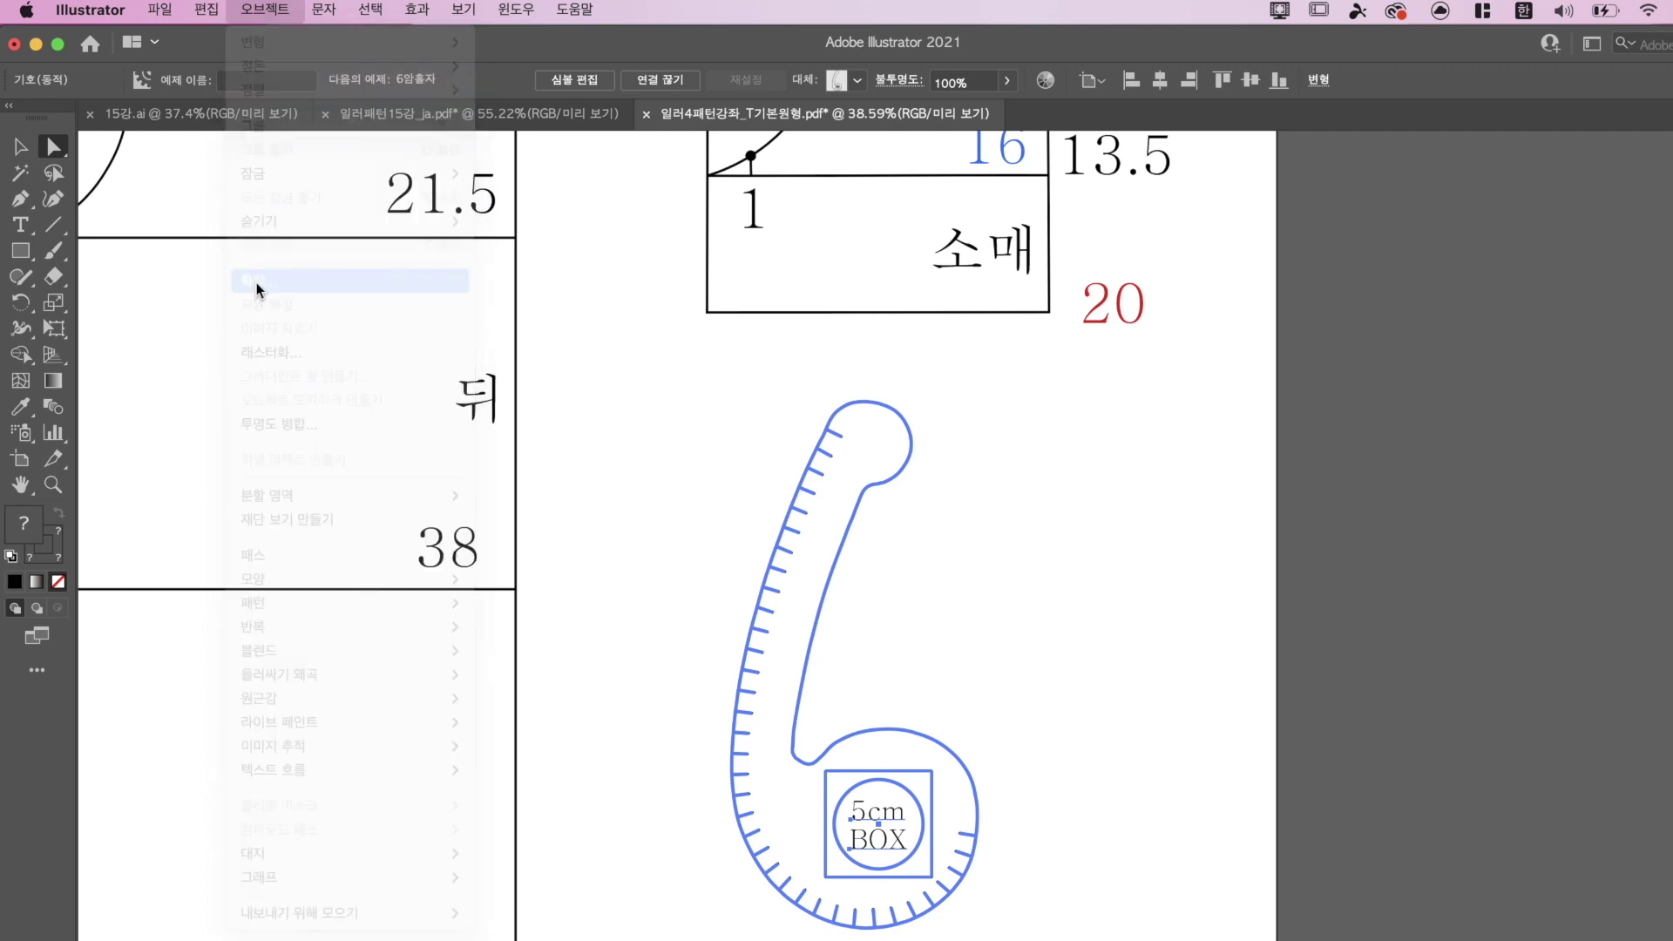
key("Return")
left_click(272, 14)
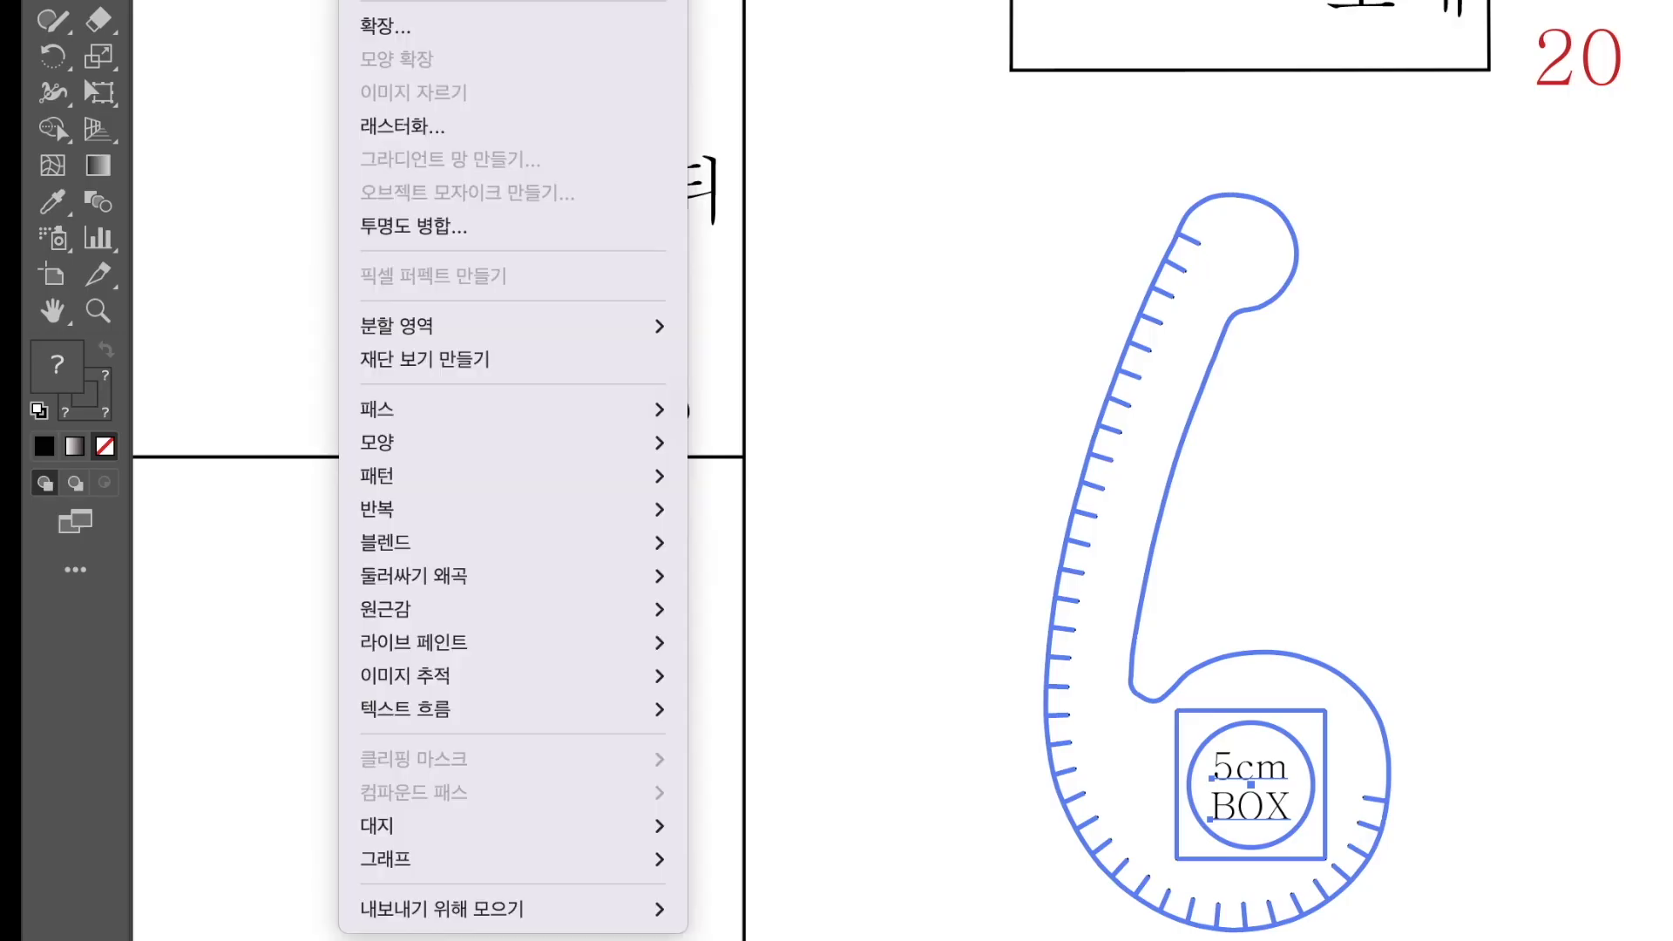
left_click(382, 32)
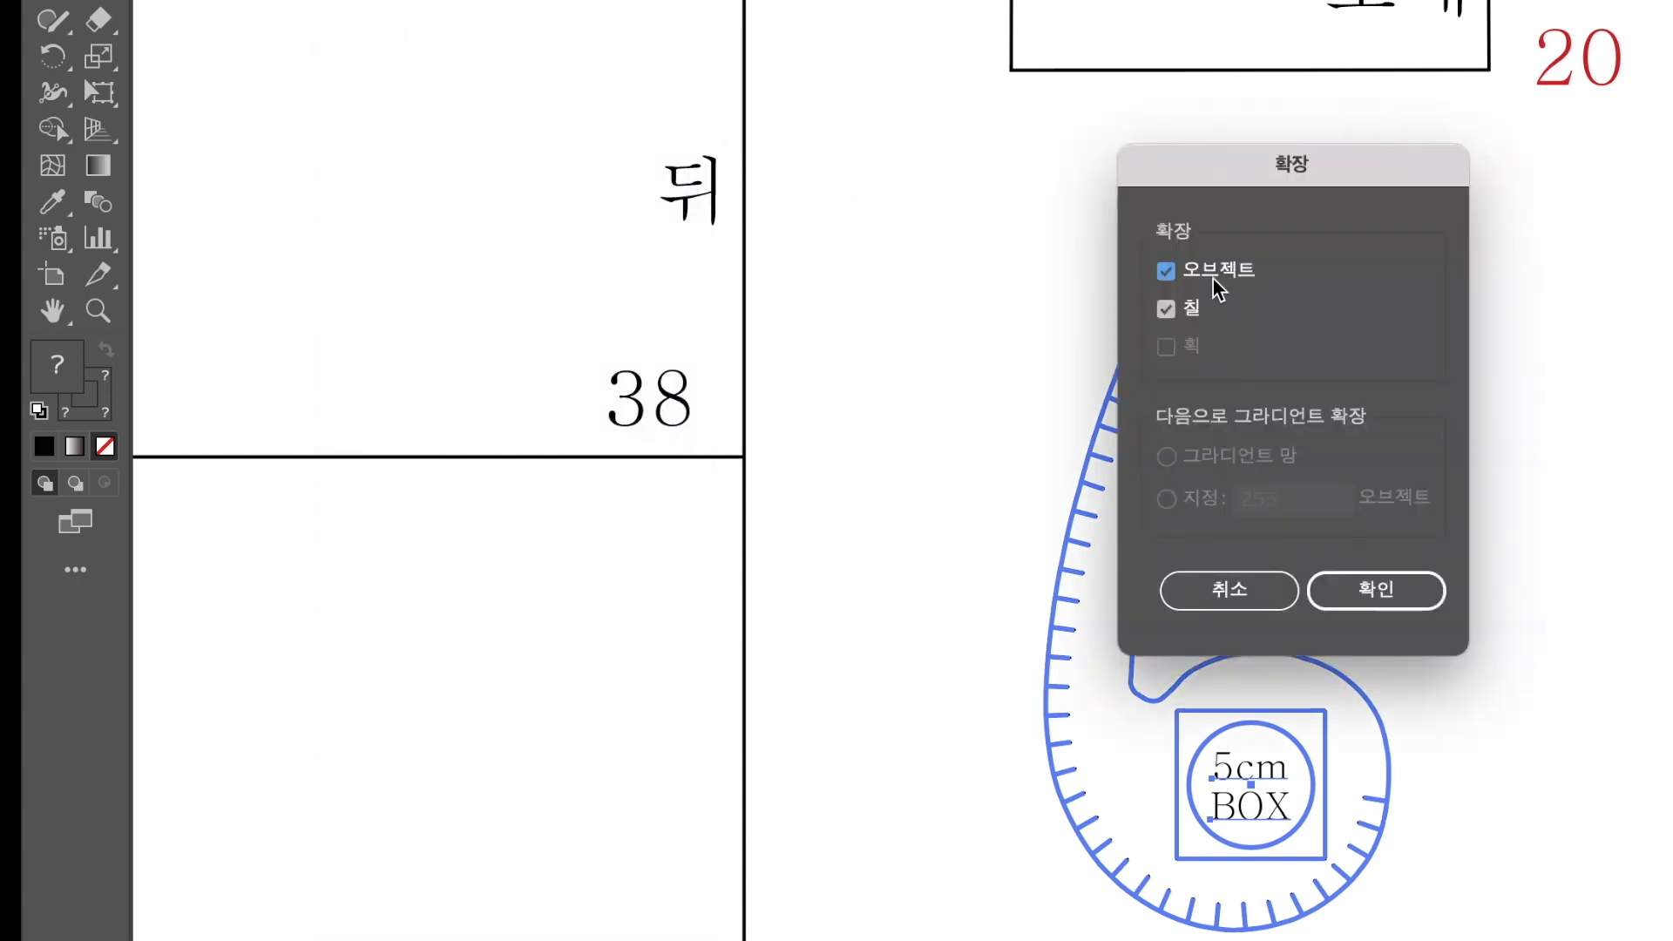
left_click(1370, 597)
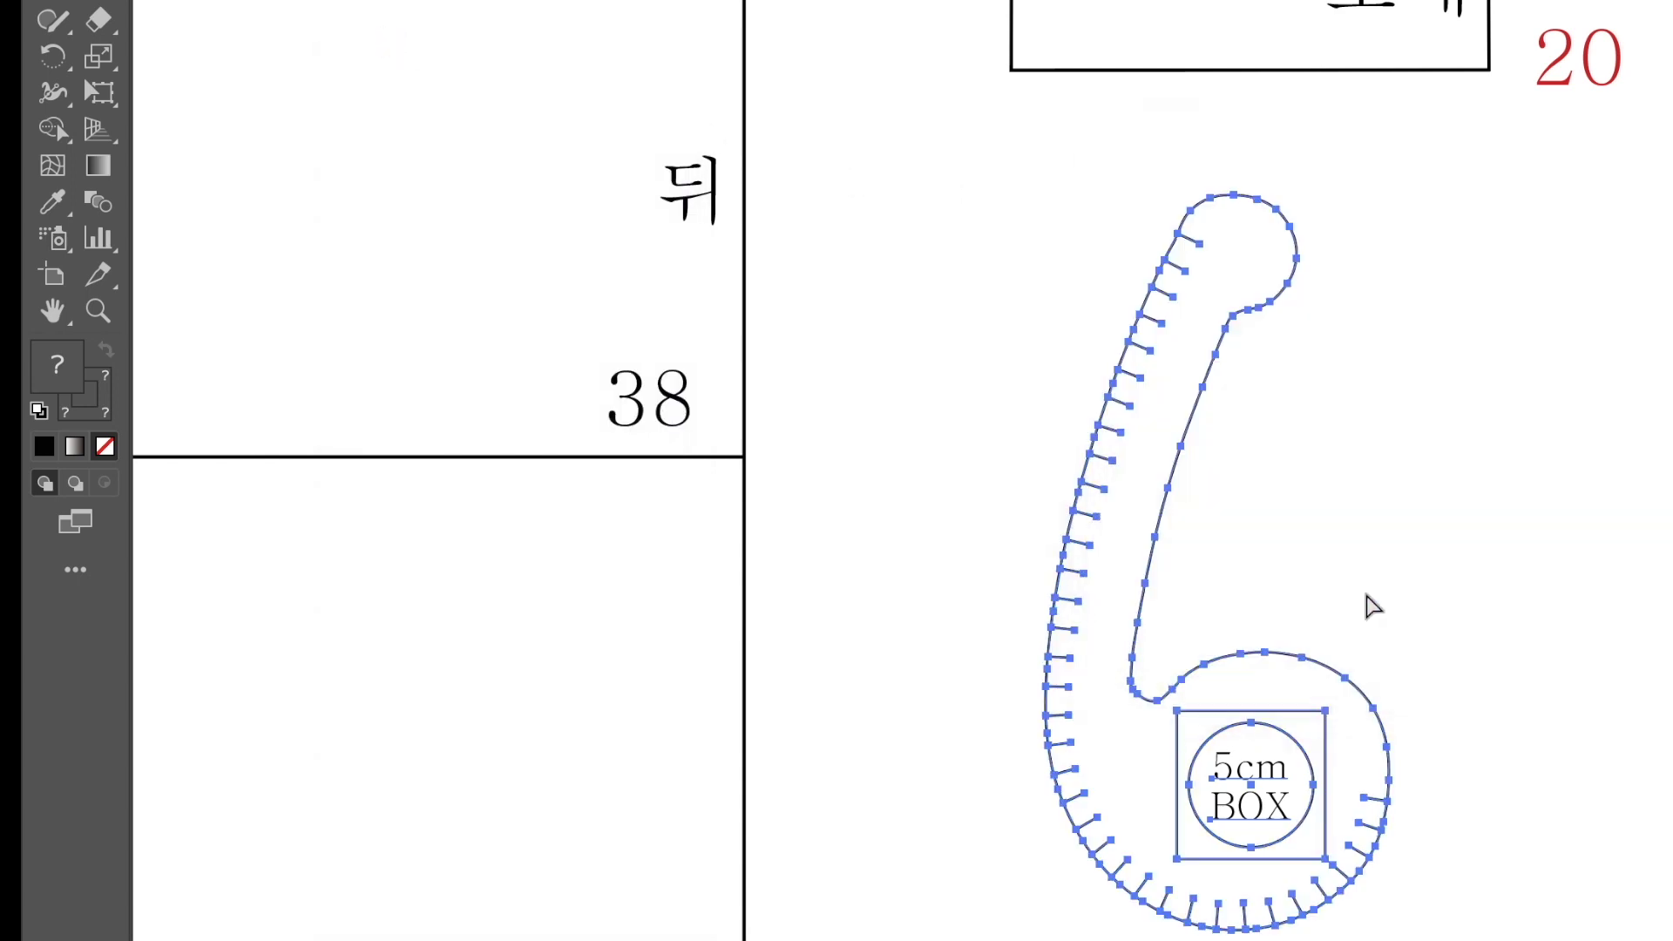
left_click(1328, 669)
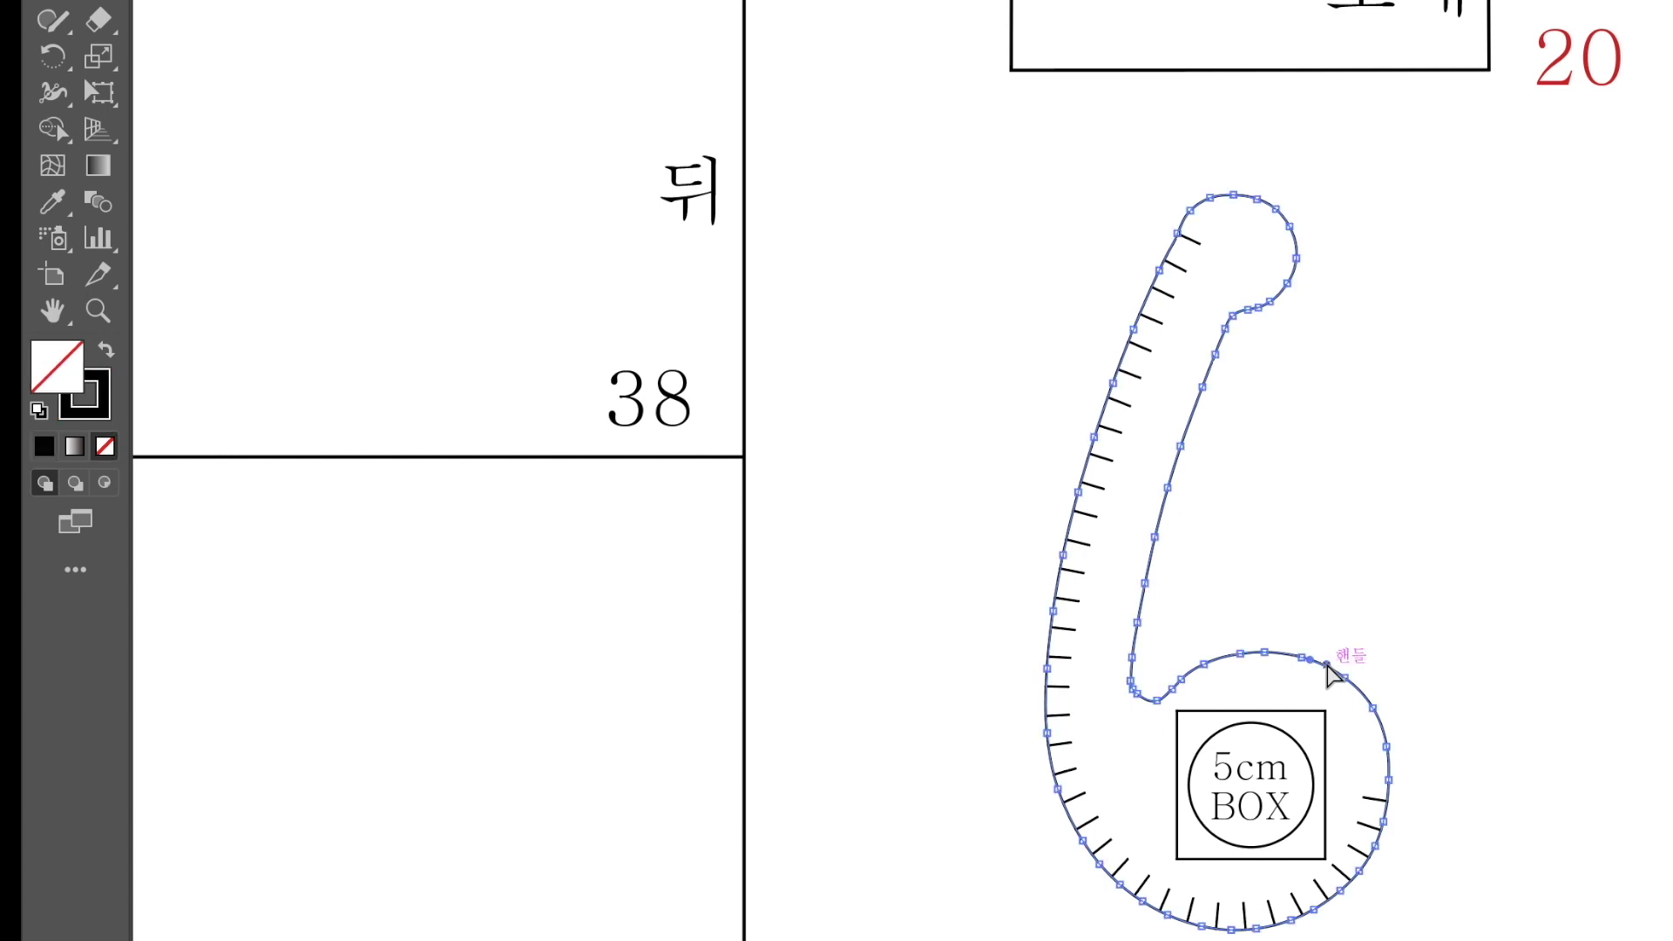
left_click(1606, 583)
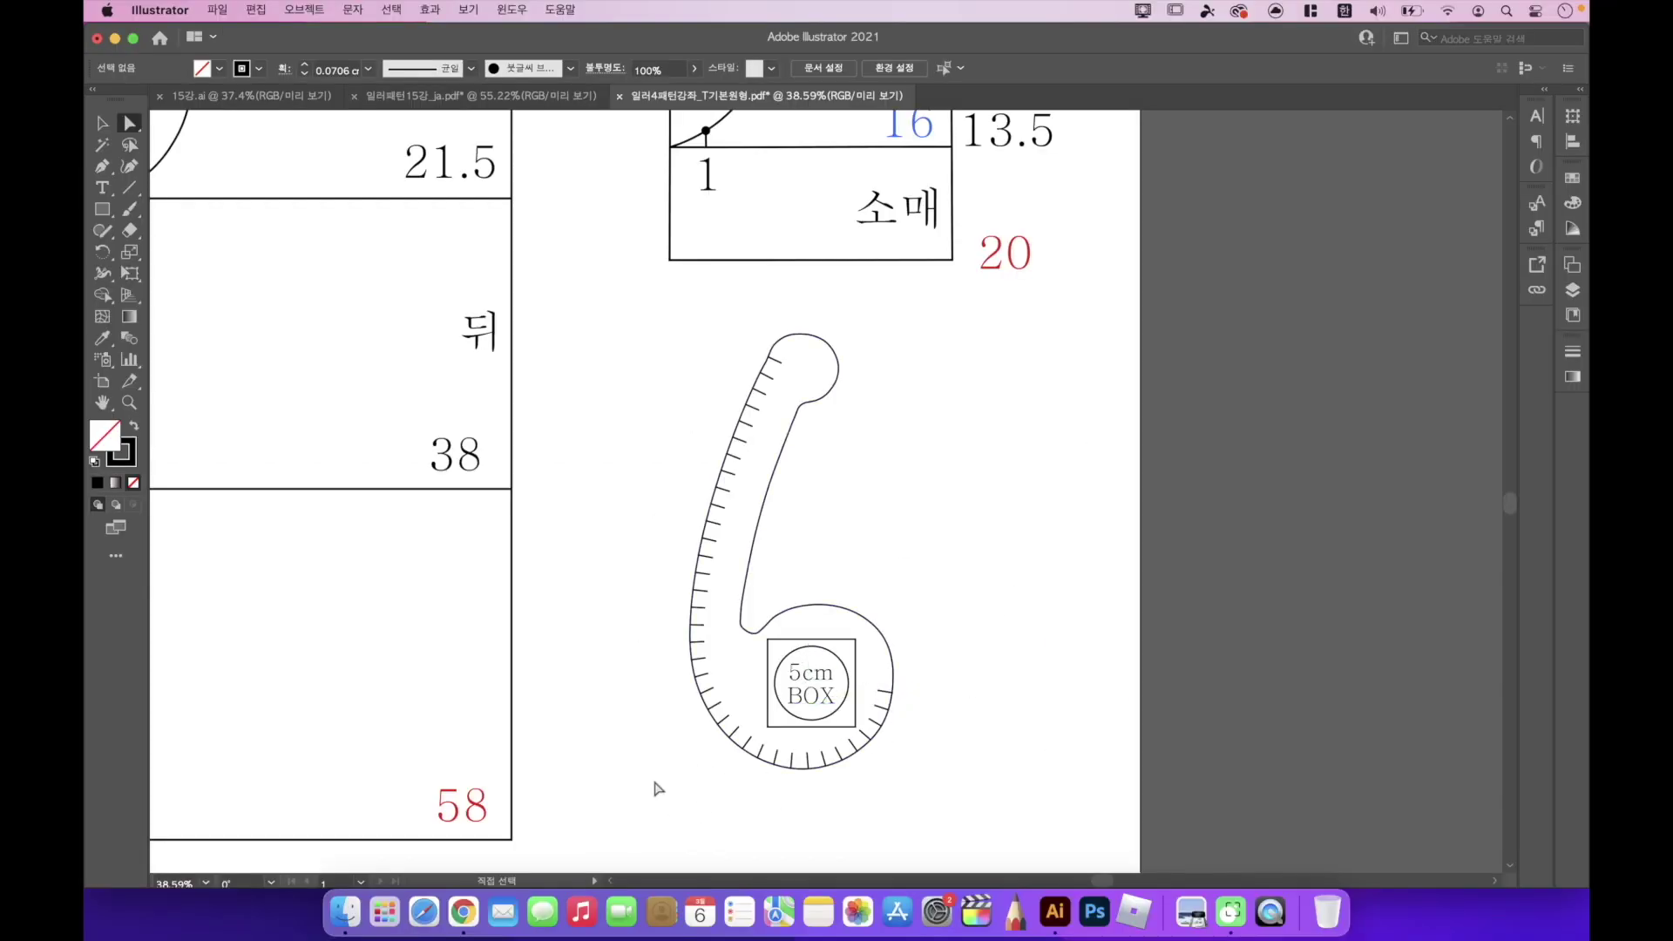
Fill the outline of the expanded 6-shaped ruler with mint green A0F9E8.
left_click(805, 337)
double_click(113, 440)
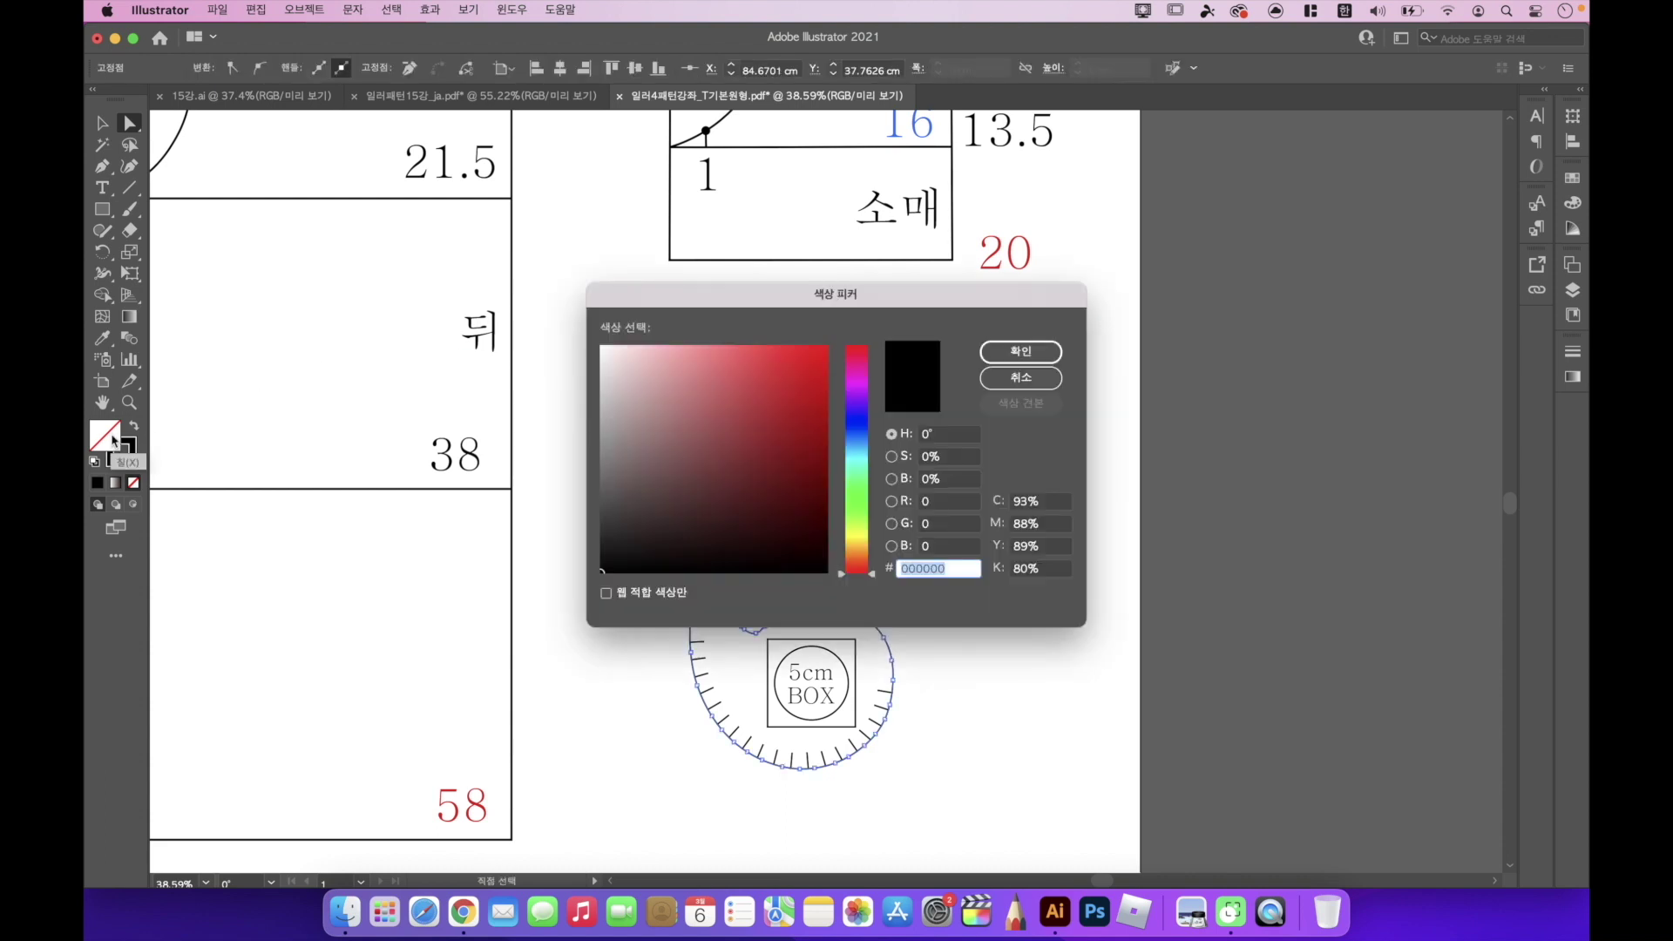
left_click(860, 471)
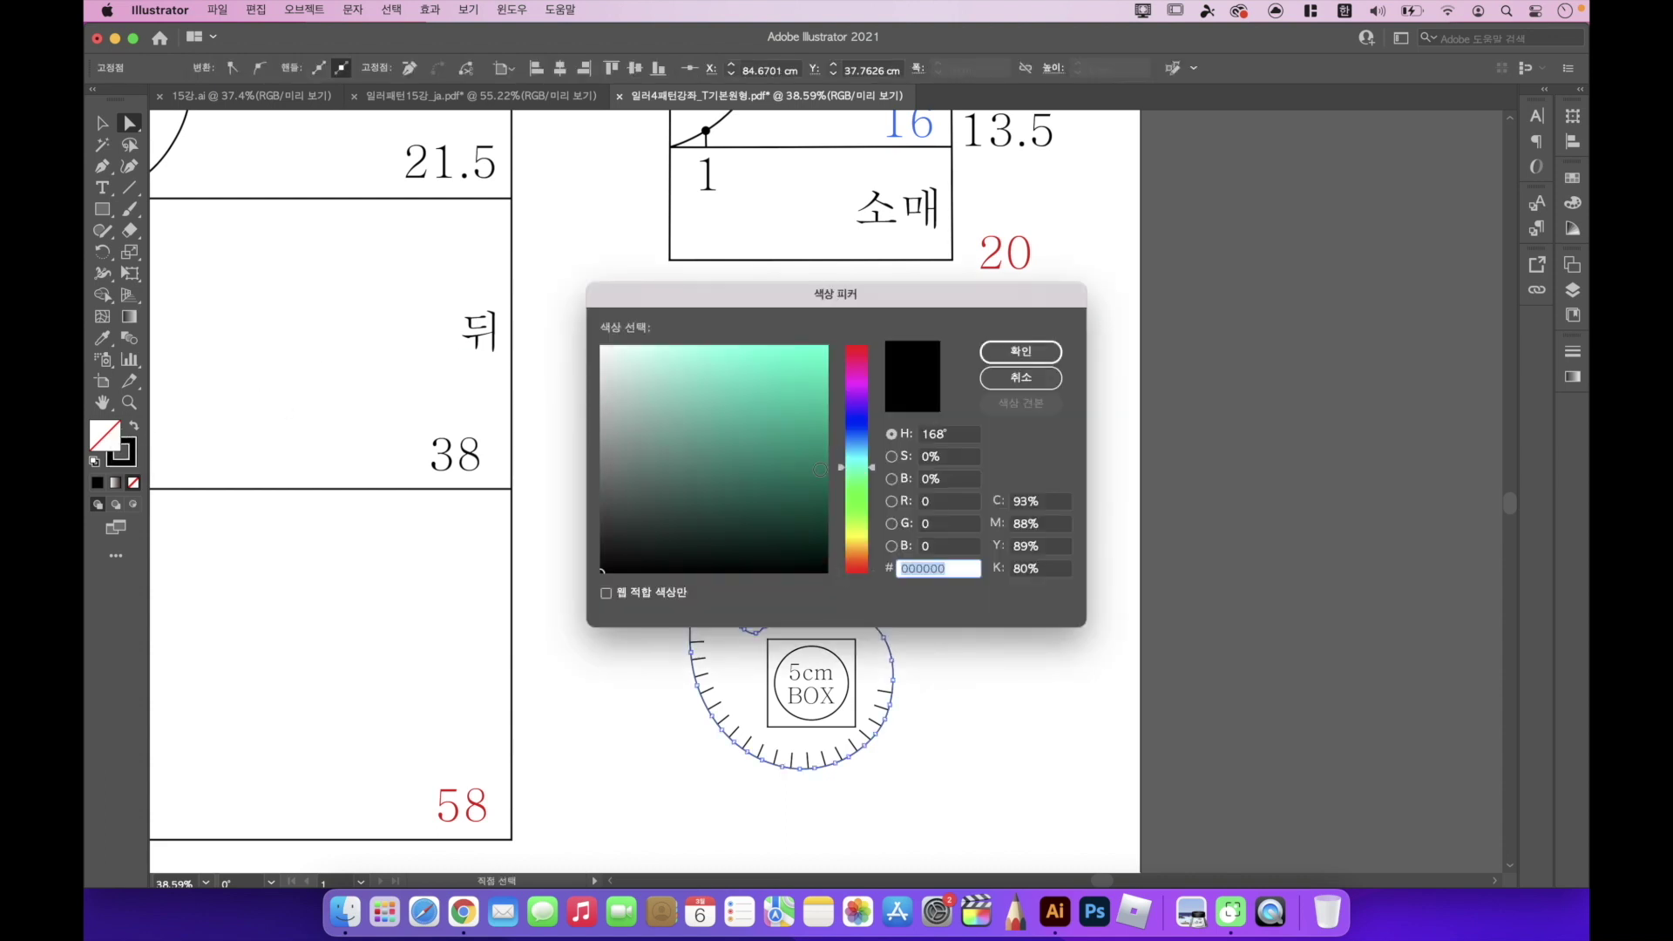
left_click(683, 349)
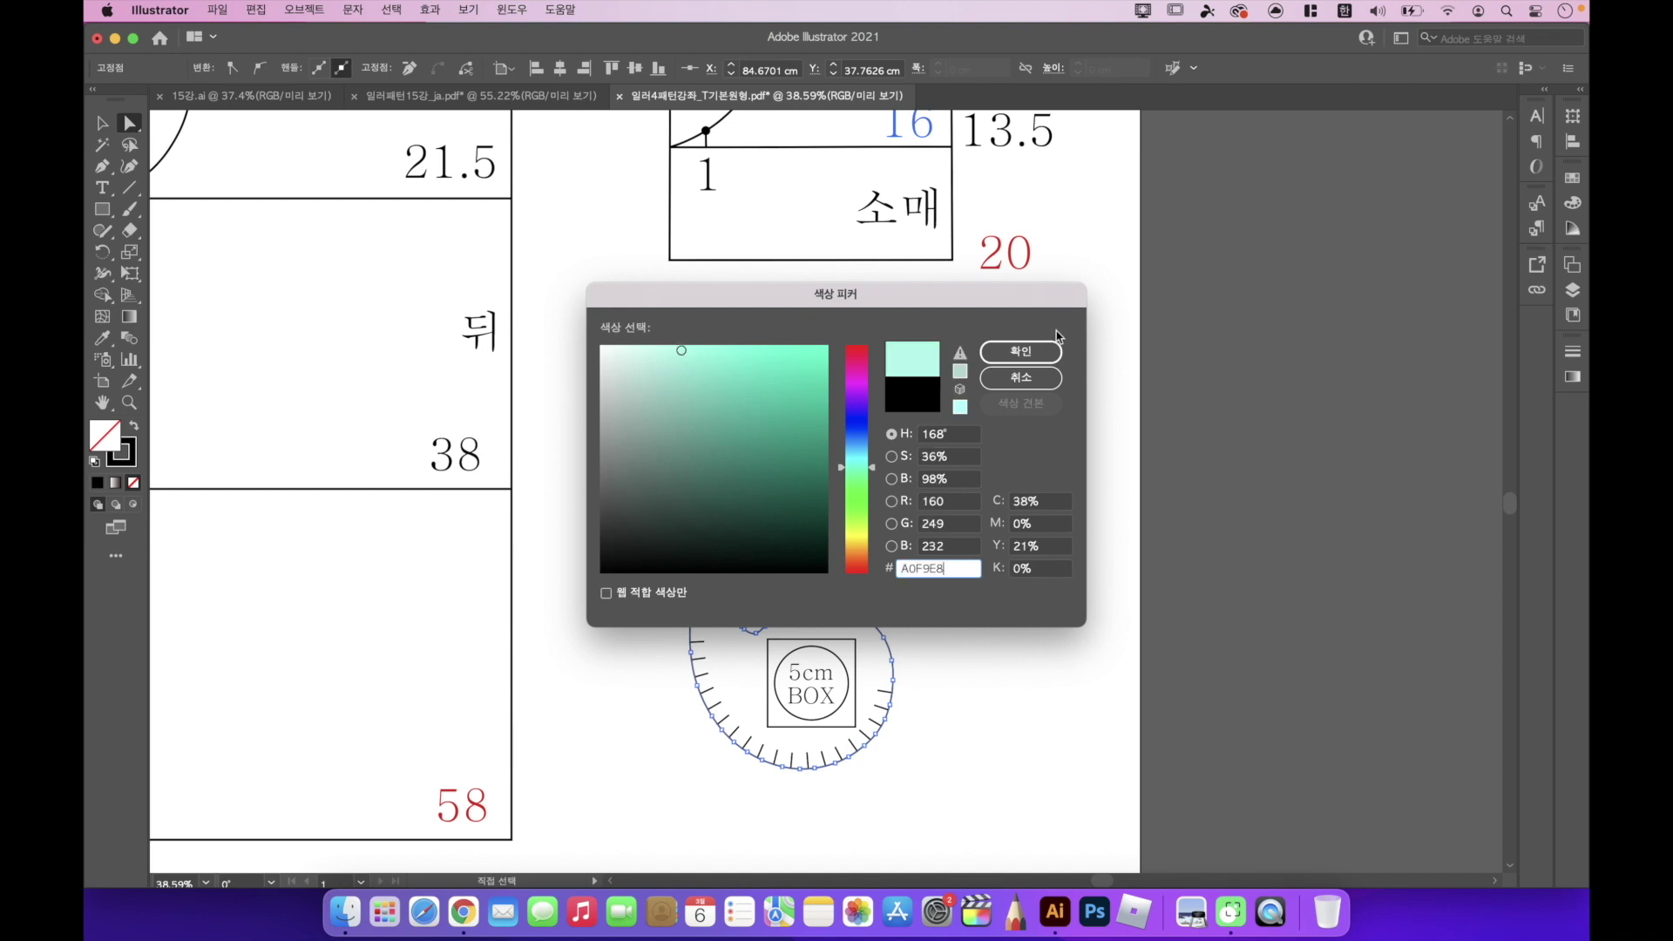
left_click(1042, 355)
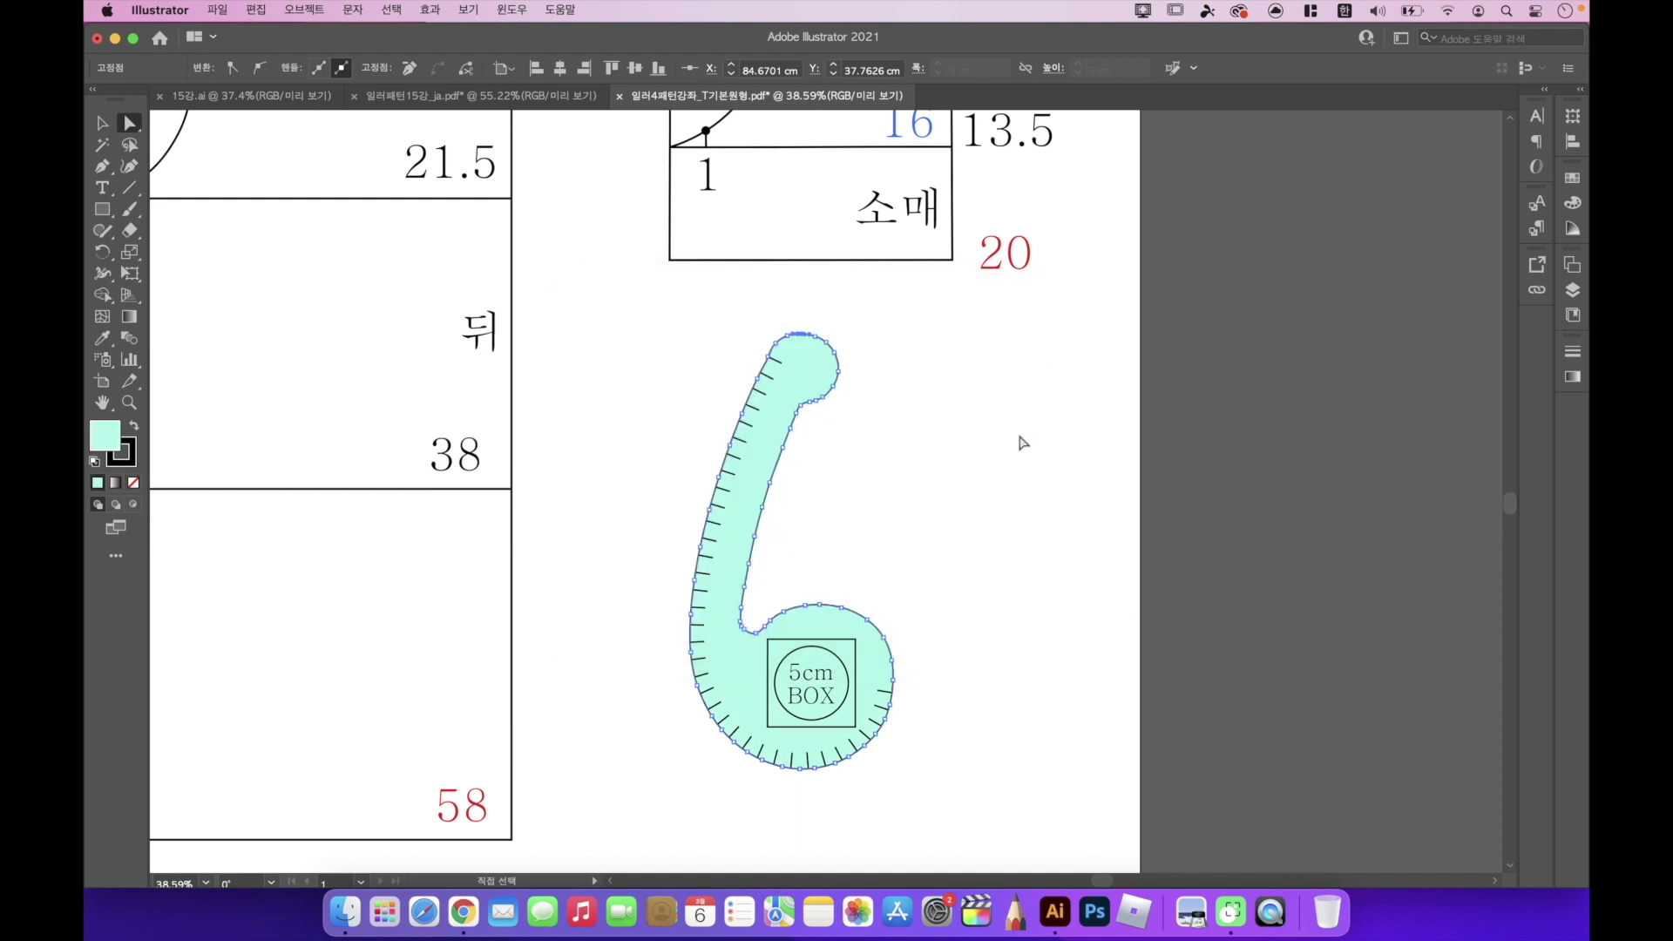
left_click(1024, 443)
Split the whole 6-shaped ruler into separate pieces with the Pathfinder Divide operation.
left_click_drag(640, 844, 967, 322)
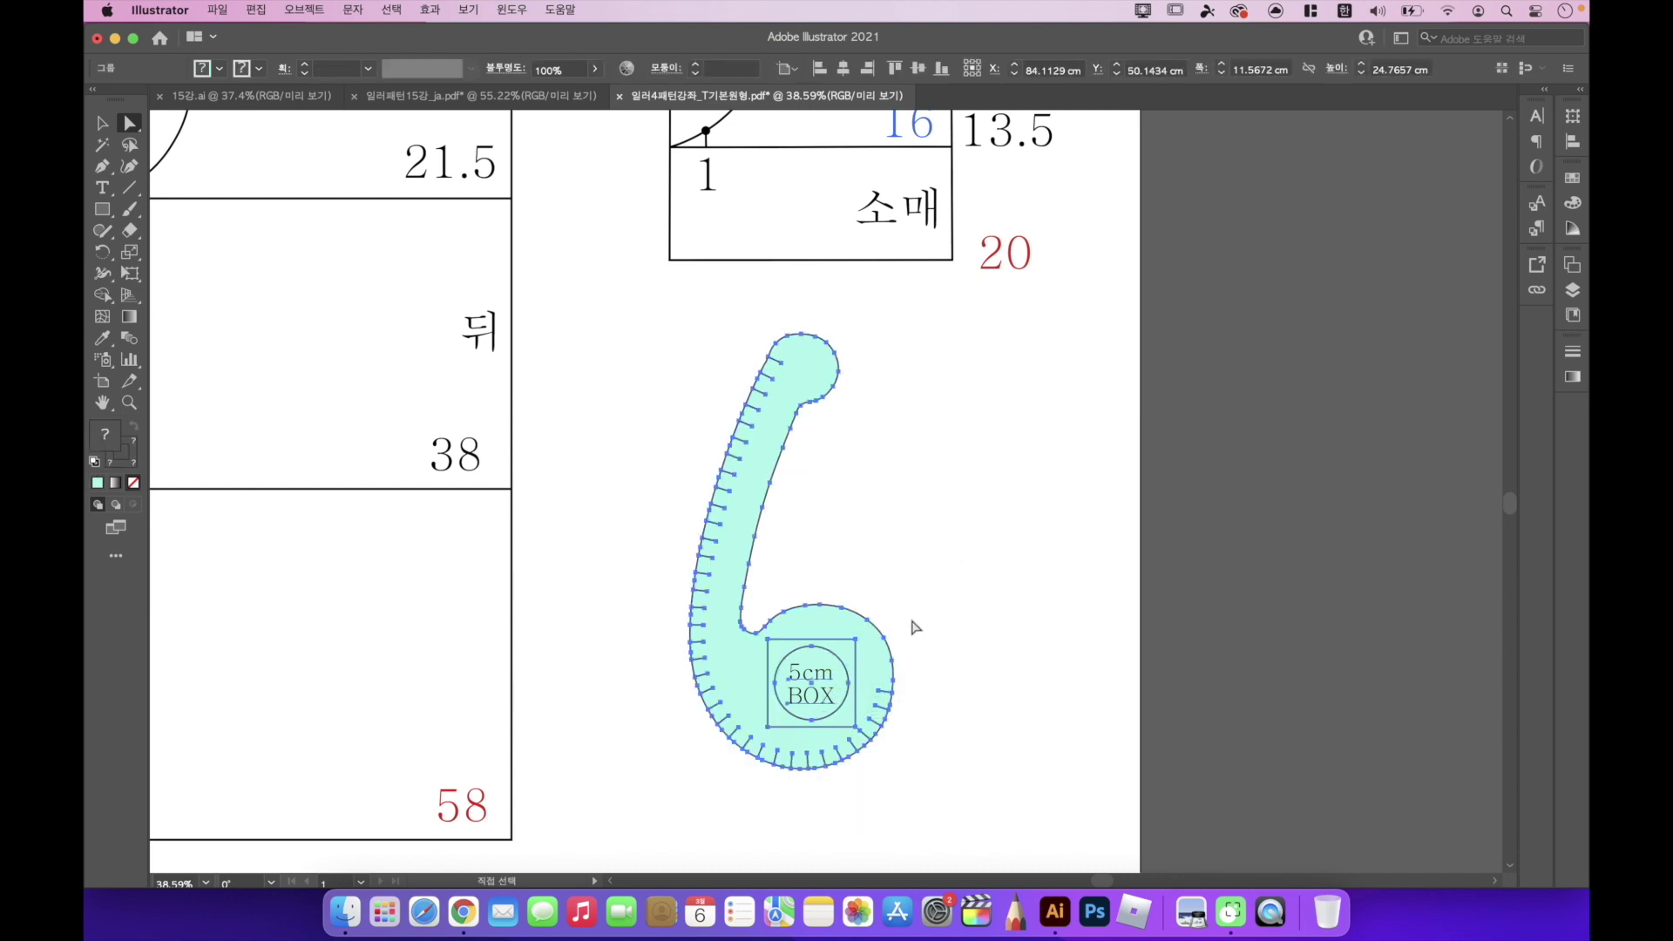
left_click(515, 12)
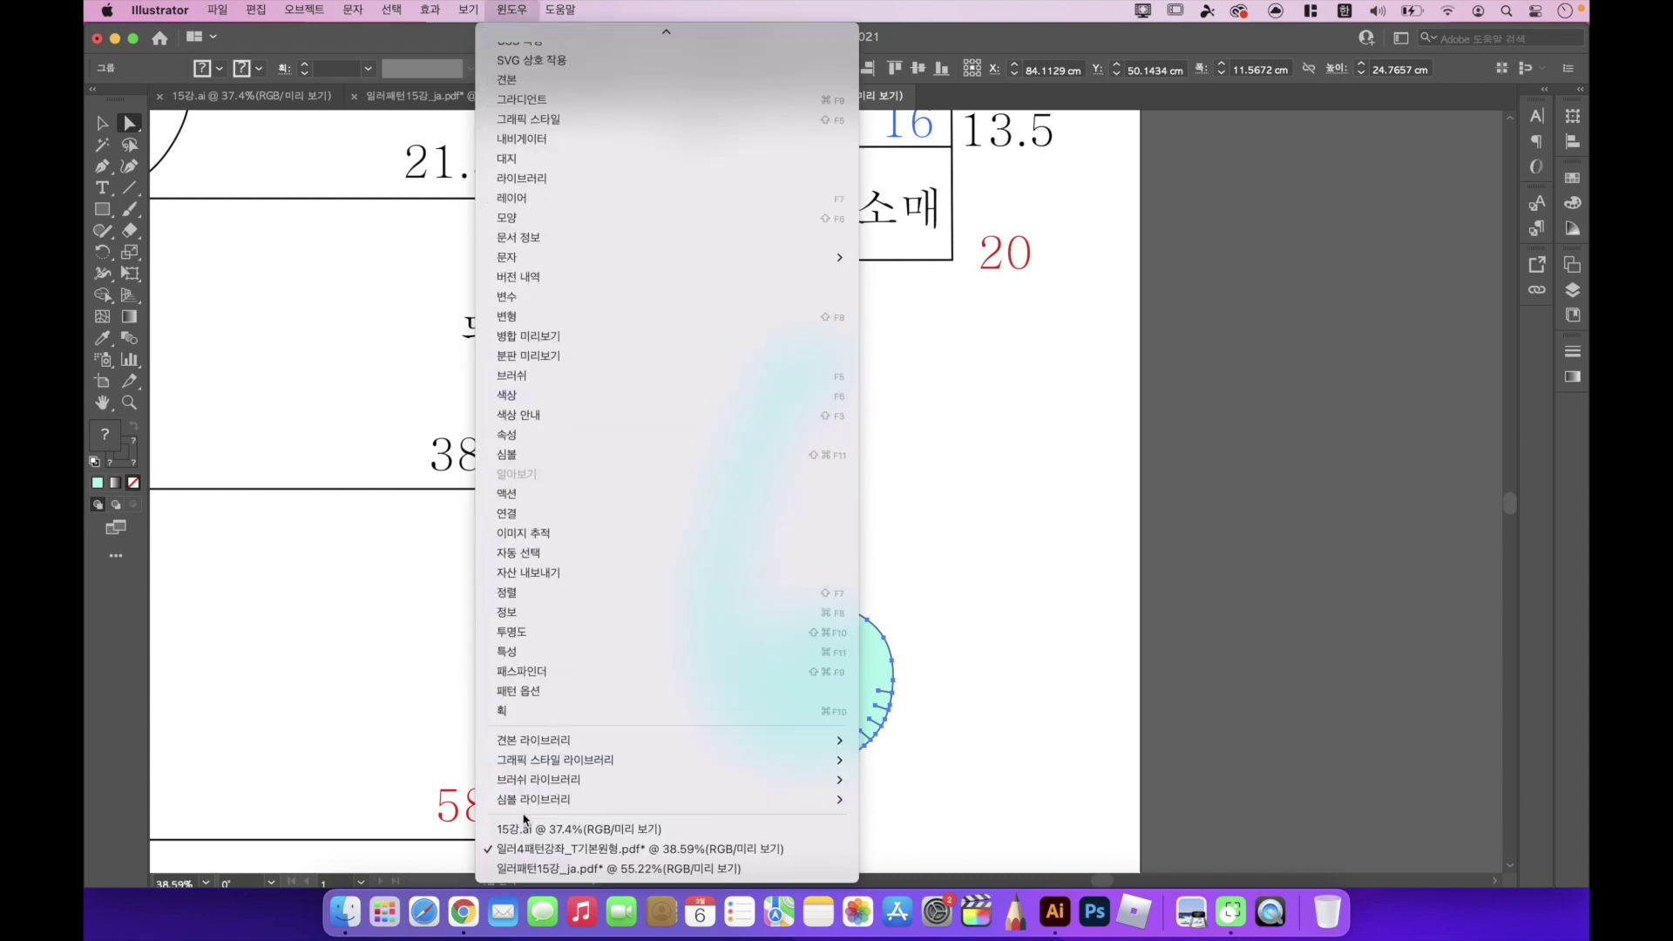
left_click(523, 671)
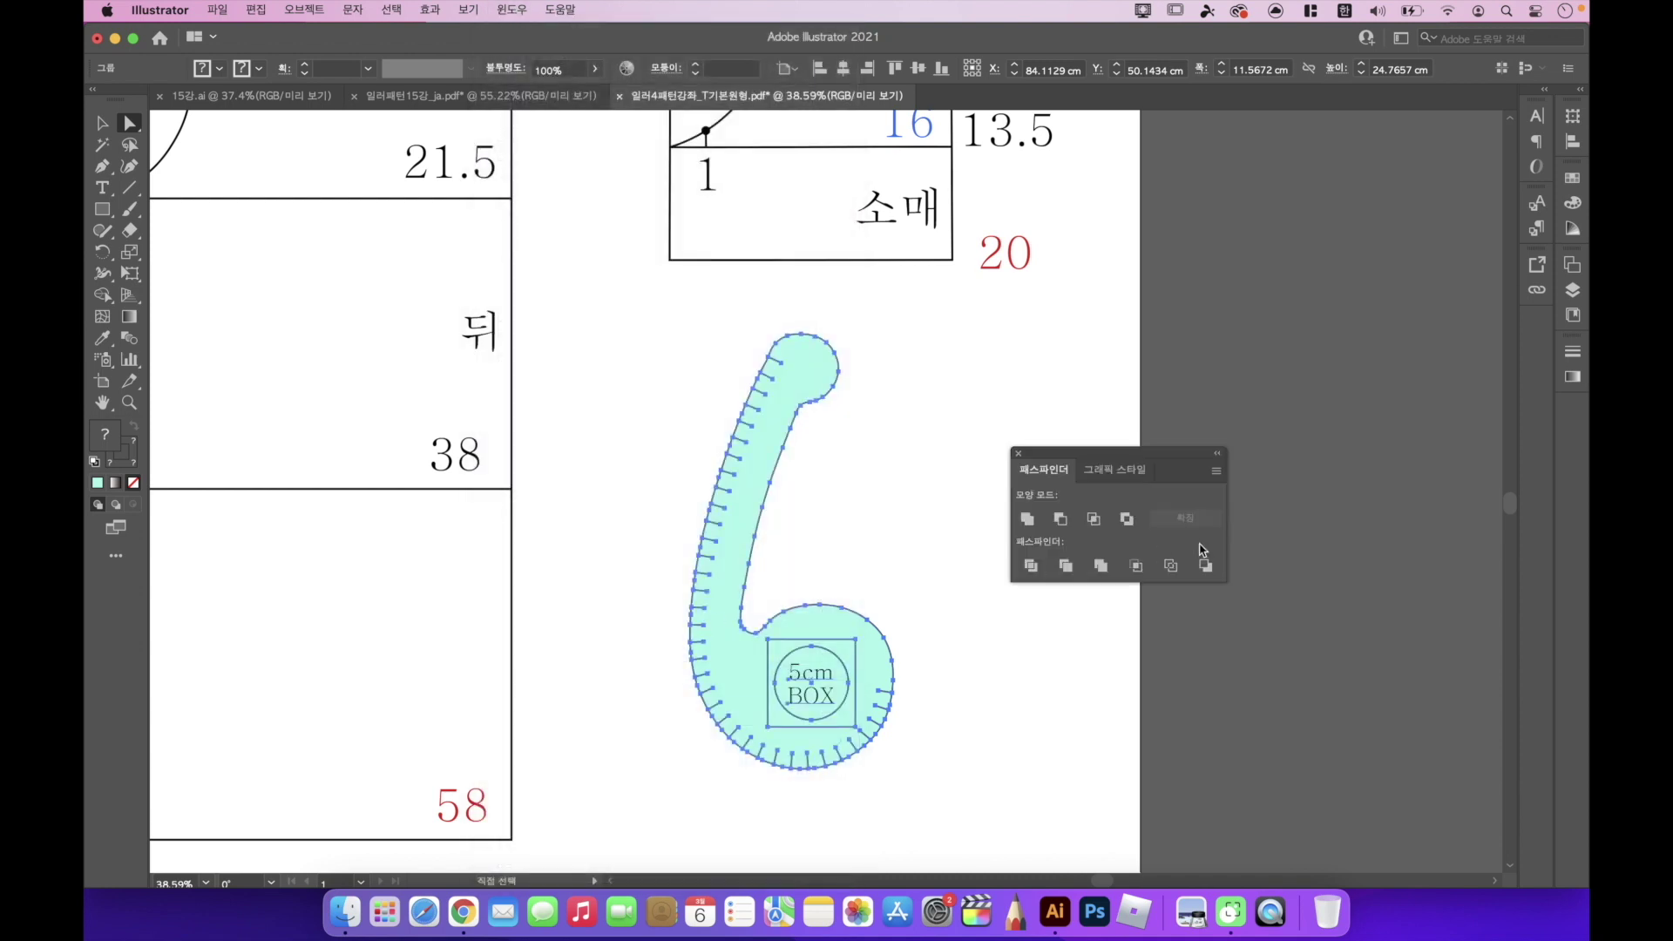
left_click_drag(1089, 457, 1022, 527)
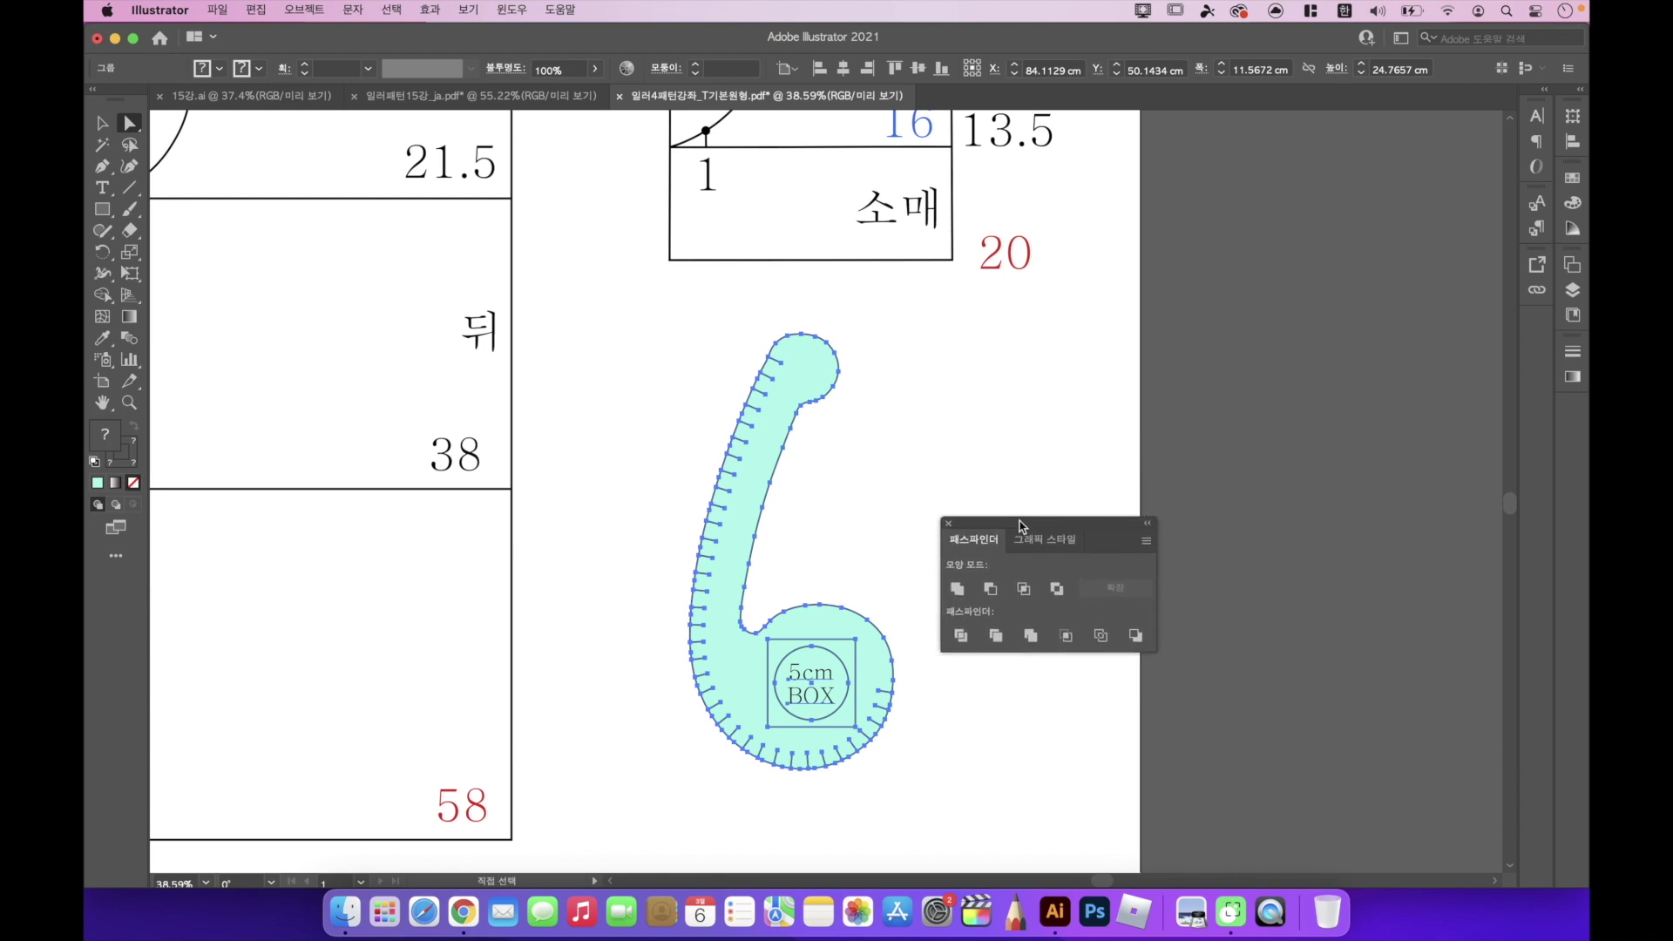
left_click(960, 637)
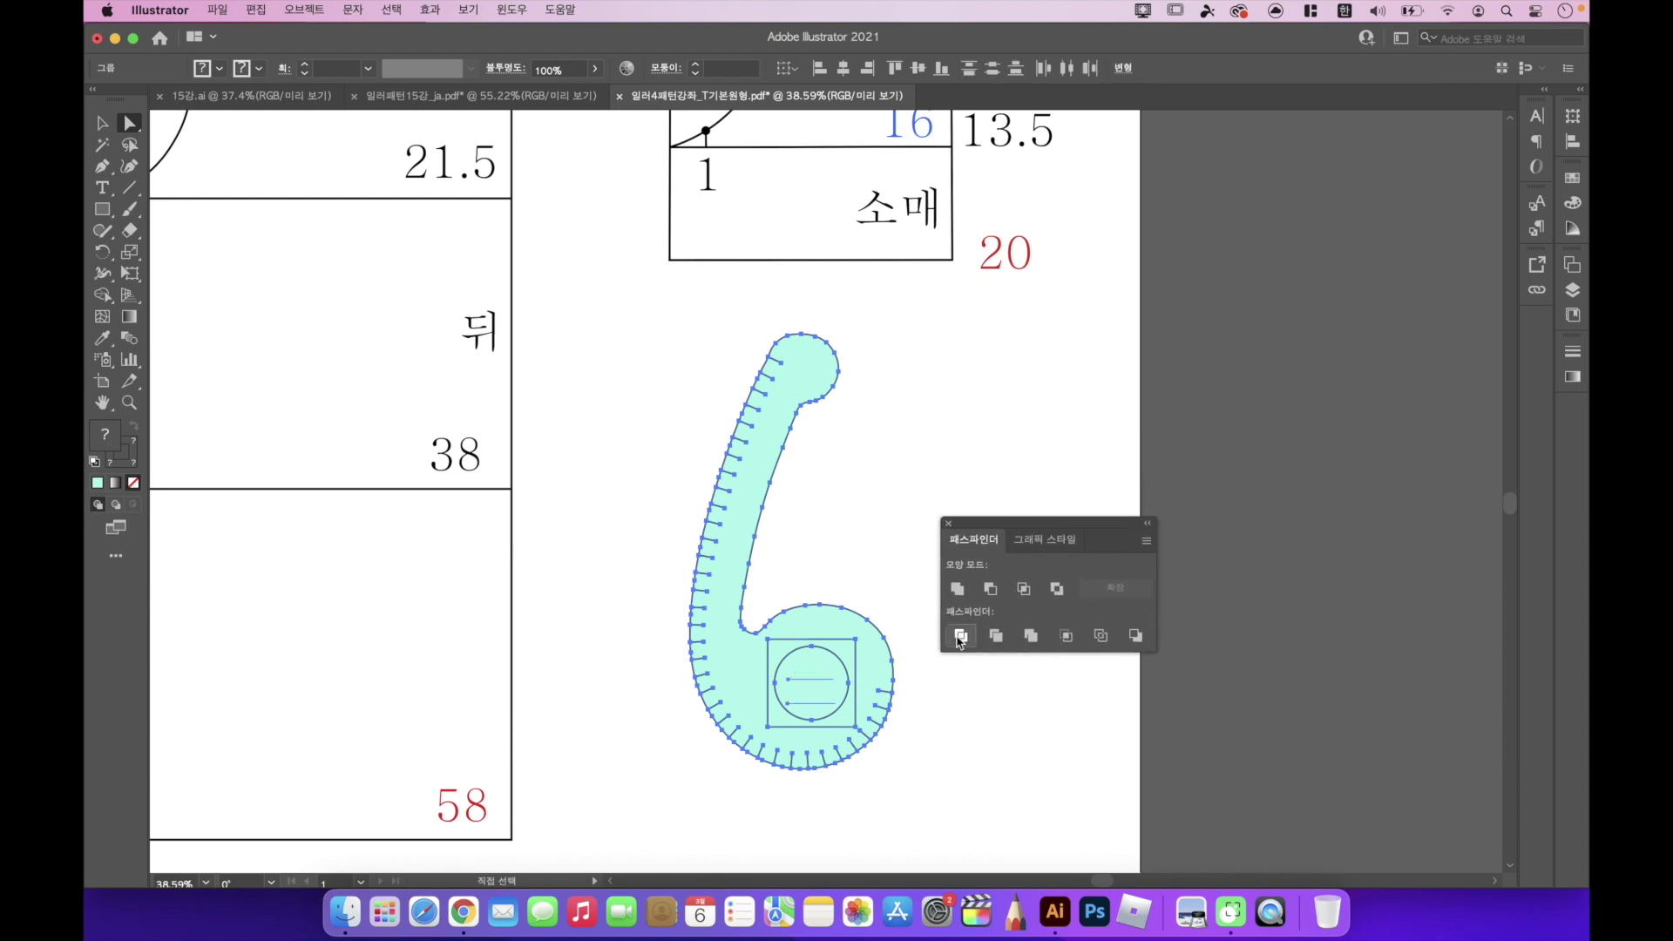
Pull the filled circle out of the ruler's 5cm BOX square and delete it to leave a hole.
left_click(960, 700)
left_click_drag(883, 681, 955, 701)
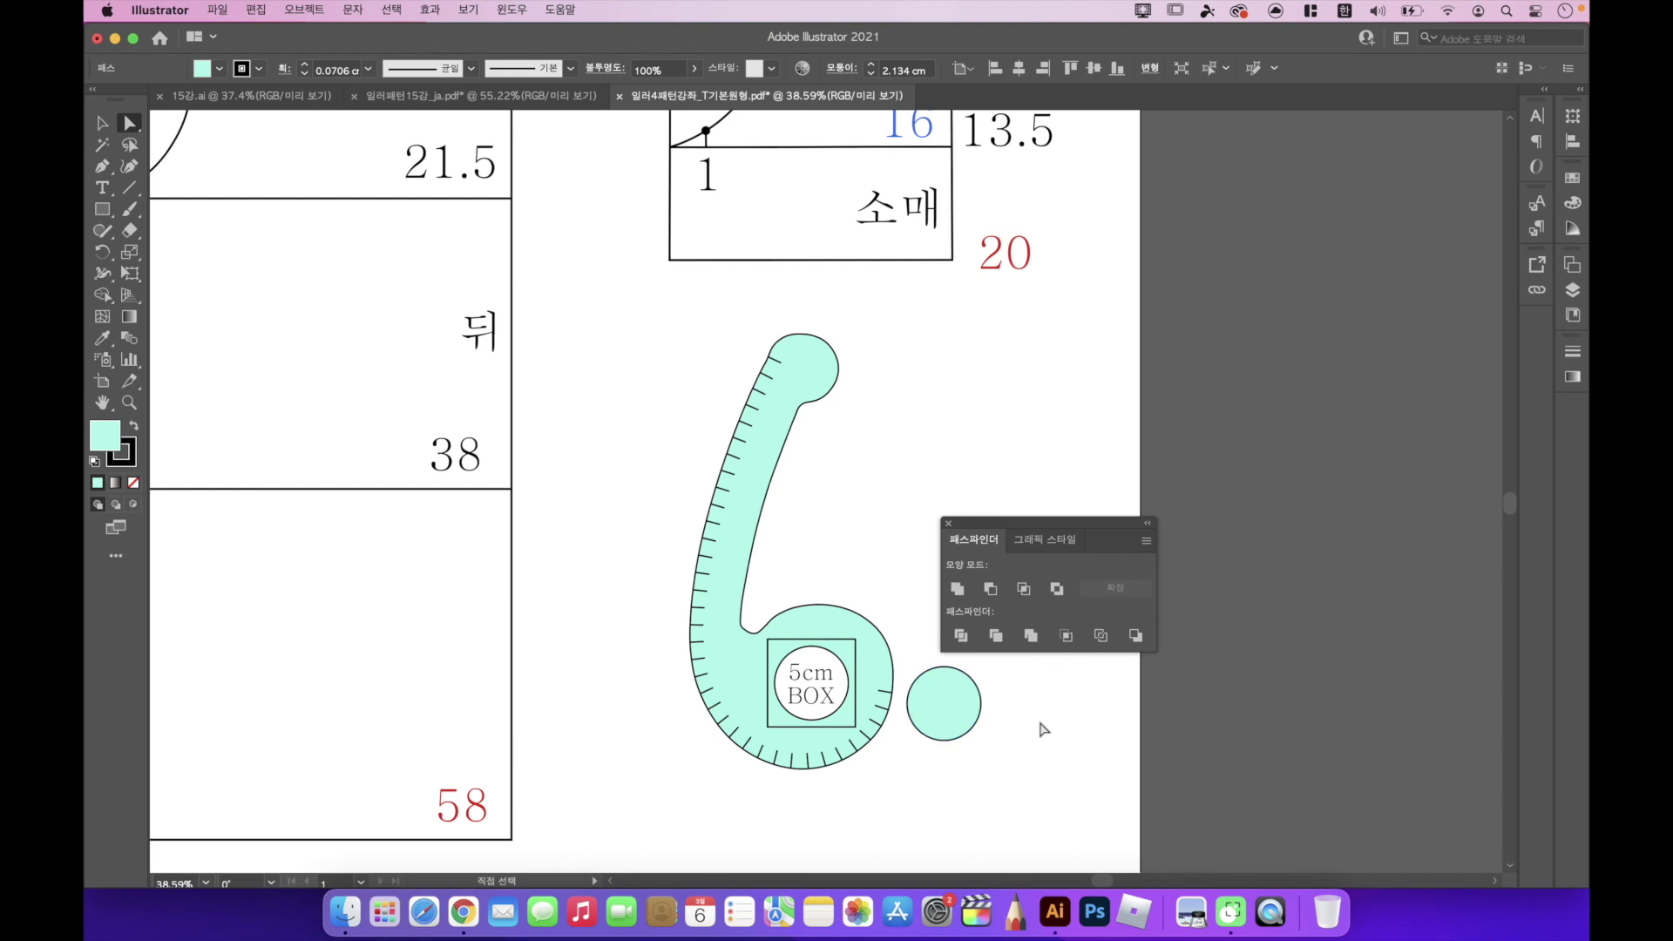
left_click(963, 698)
key("Delete")
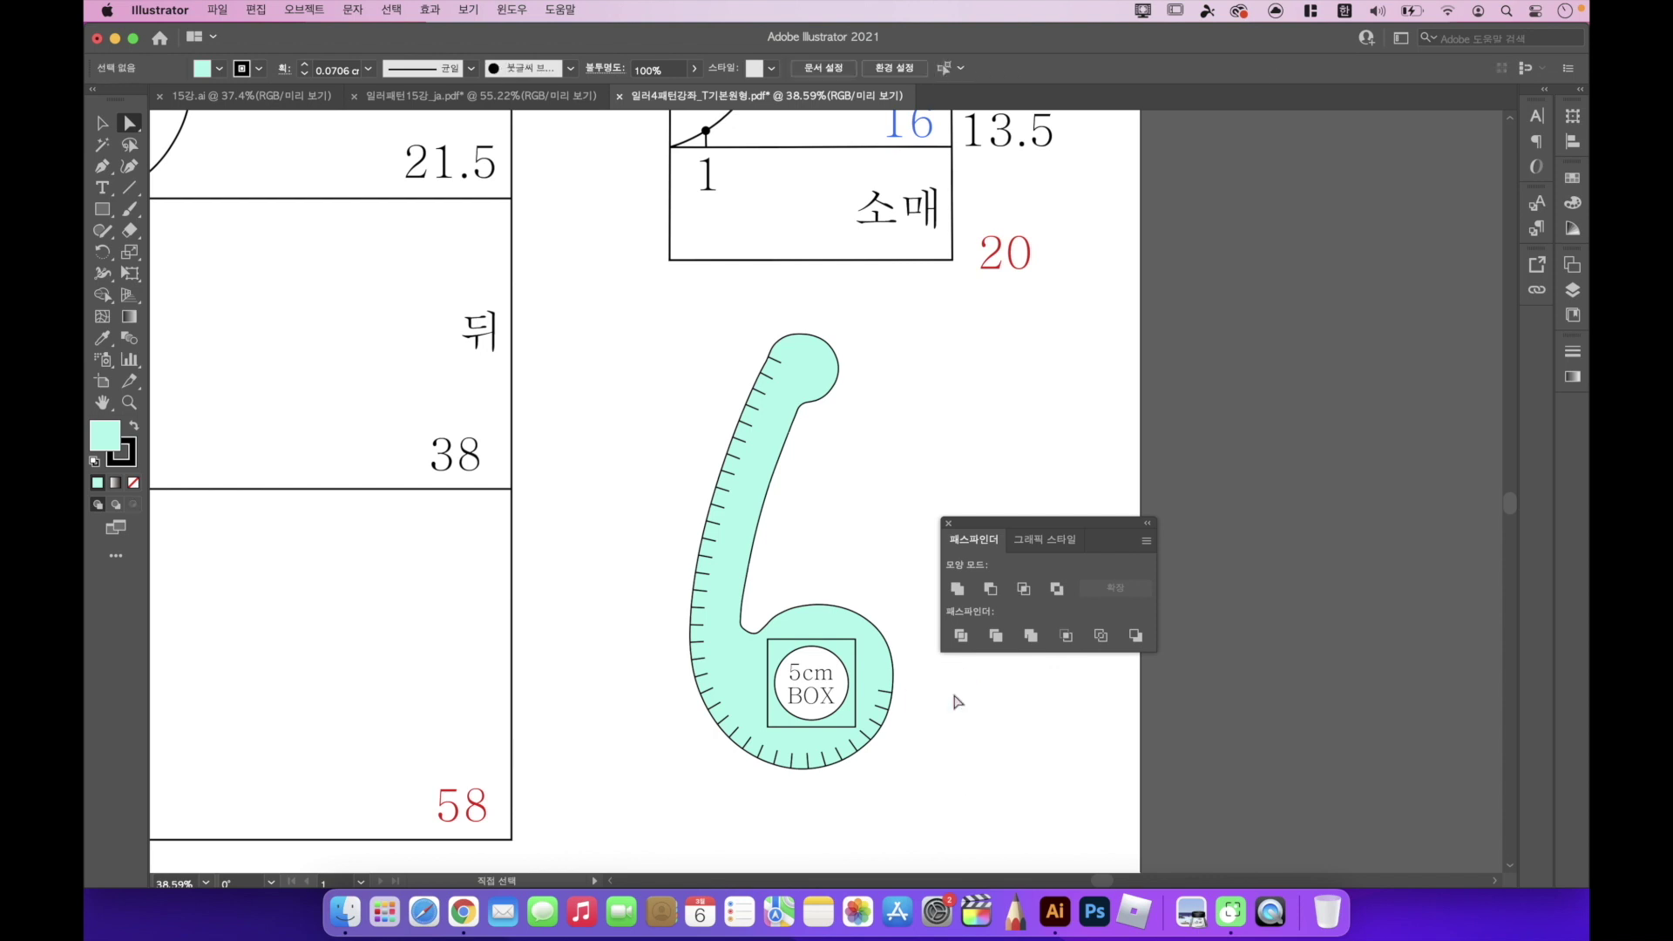
Bring up the user-defined symbol library 쏘잉핏자자자자요_ja and place it just above the Pathfinder options.
left_click(518, 9)
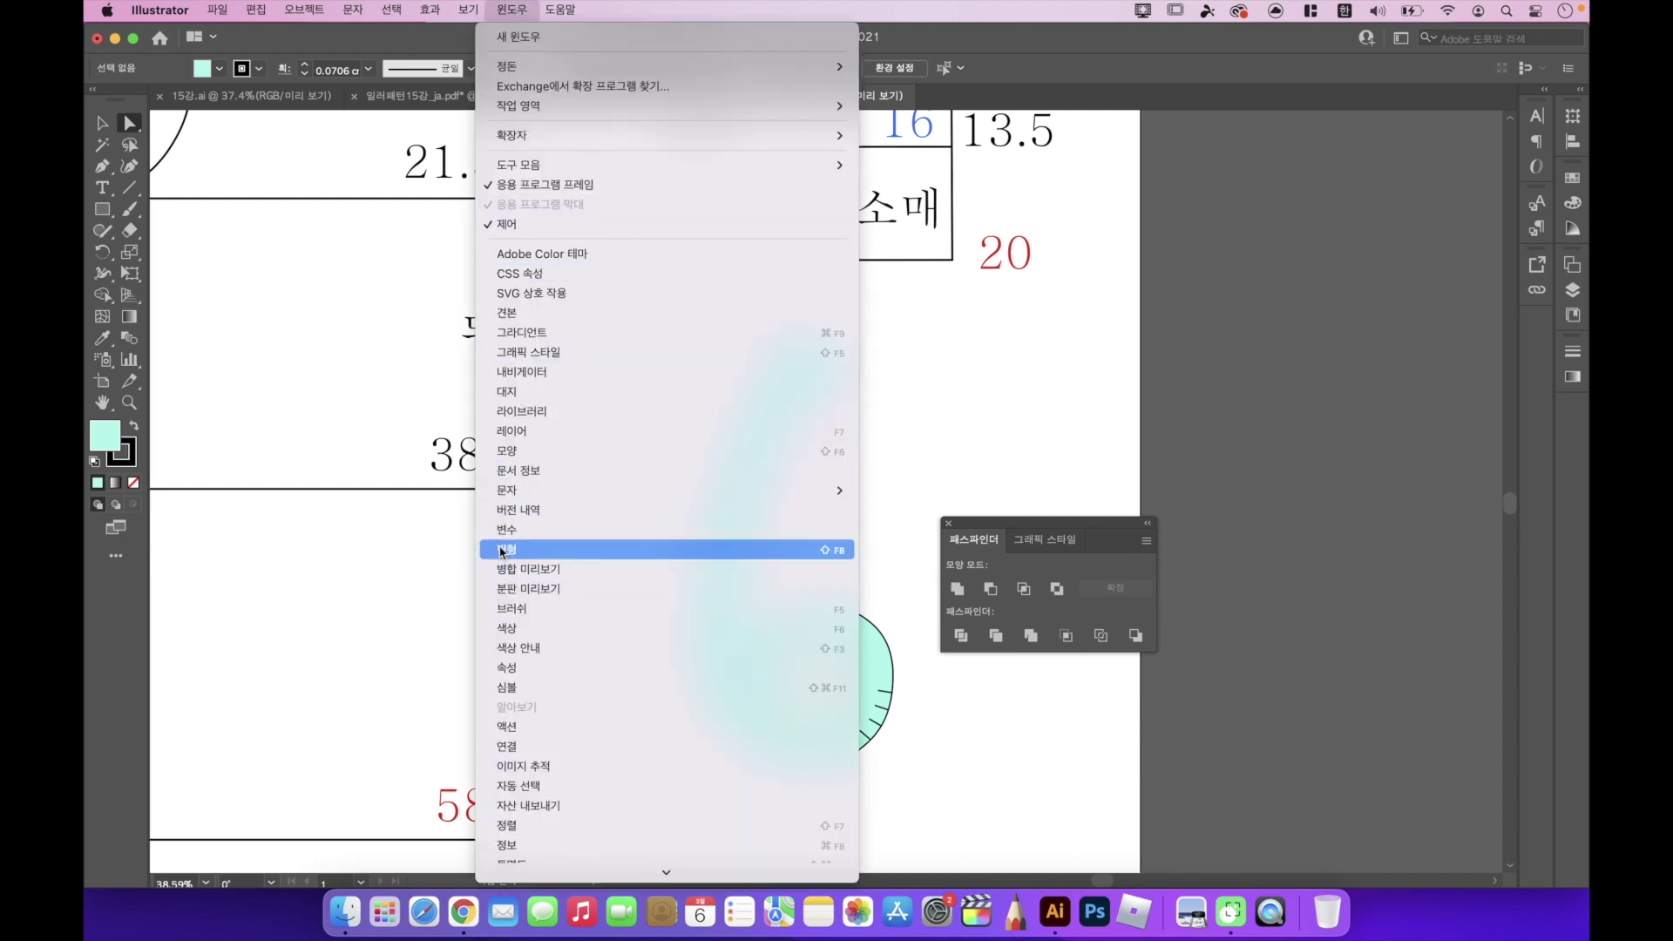
mouse_move(827, 800)
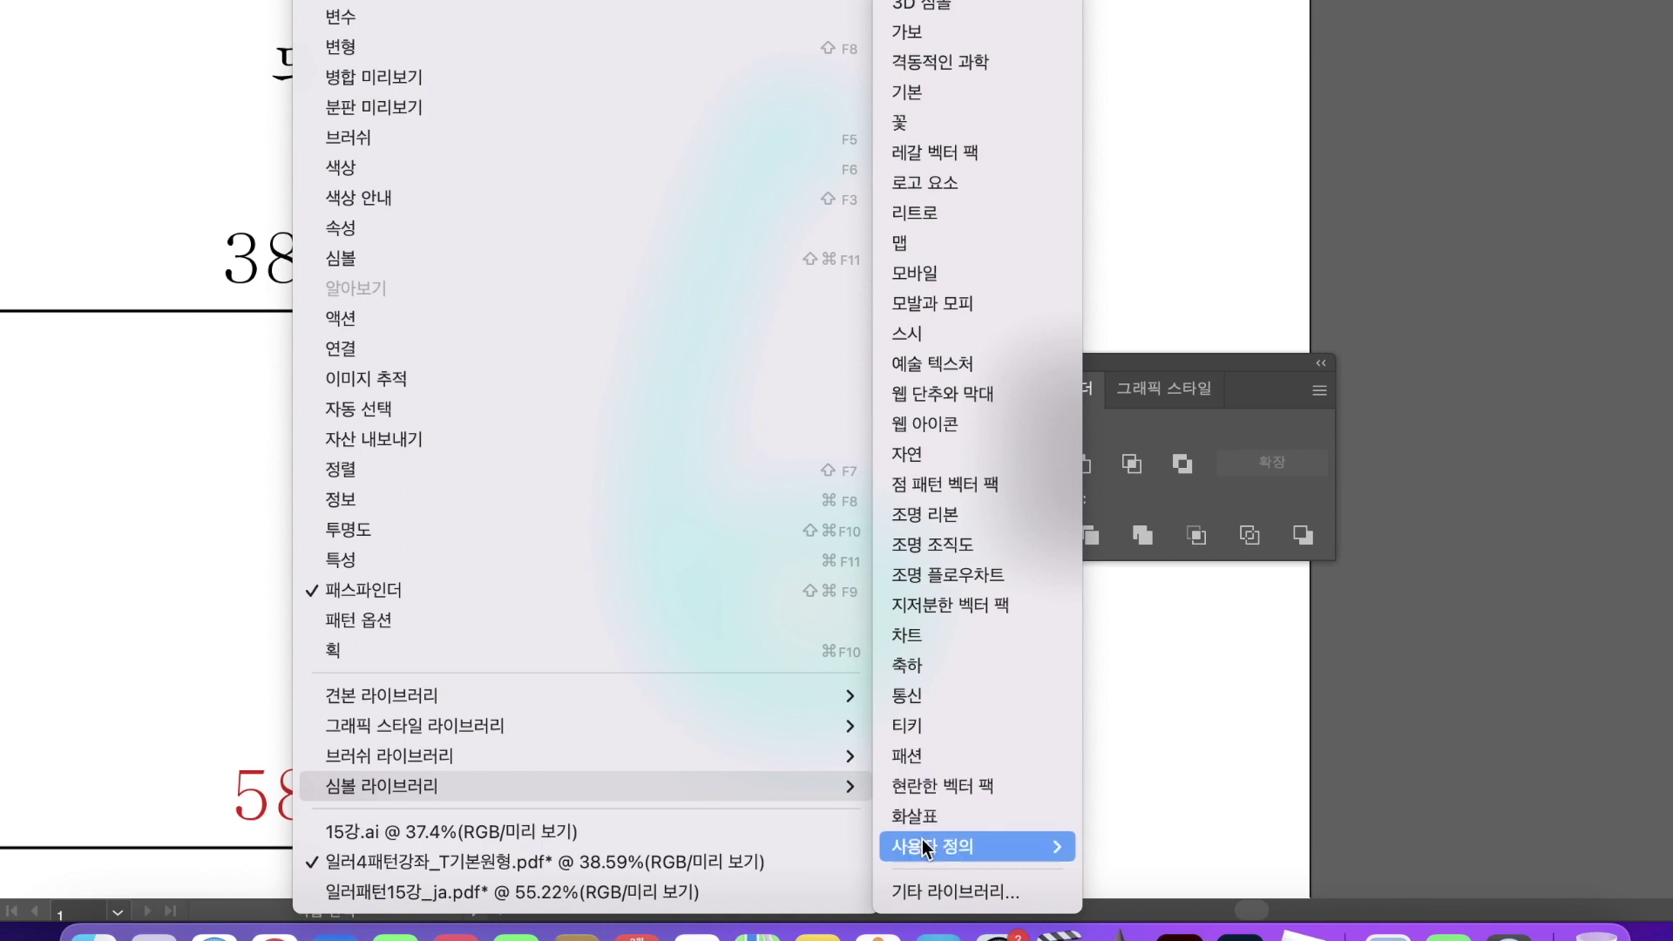
mouse_move(1063, 844)
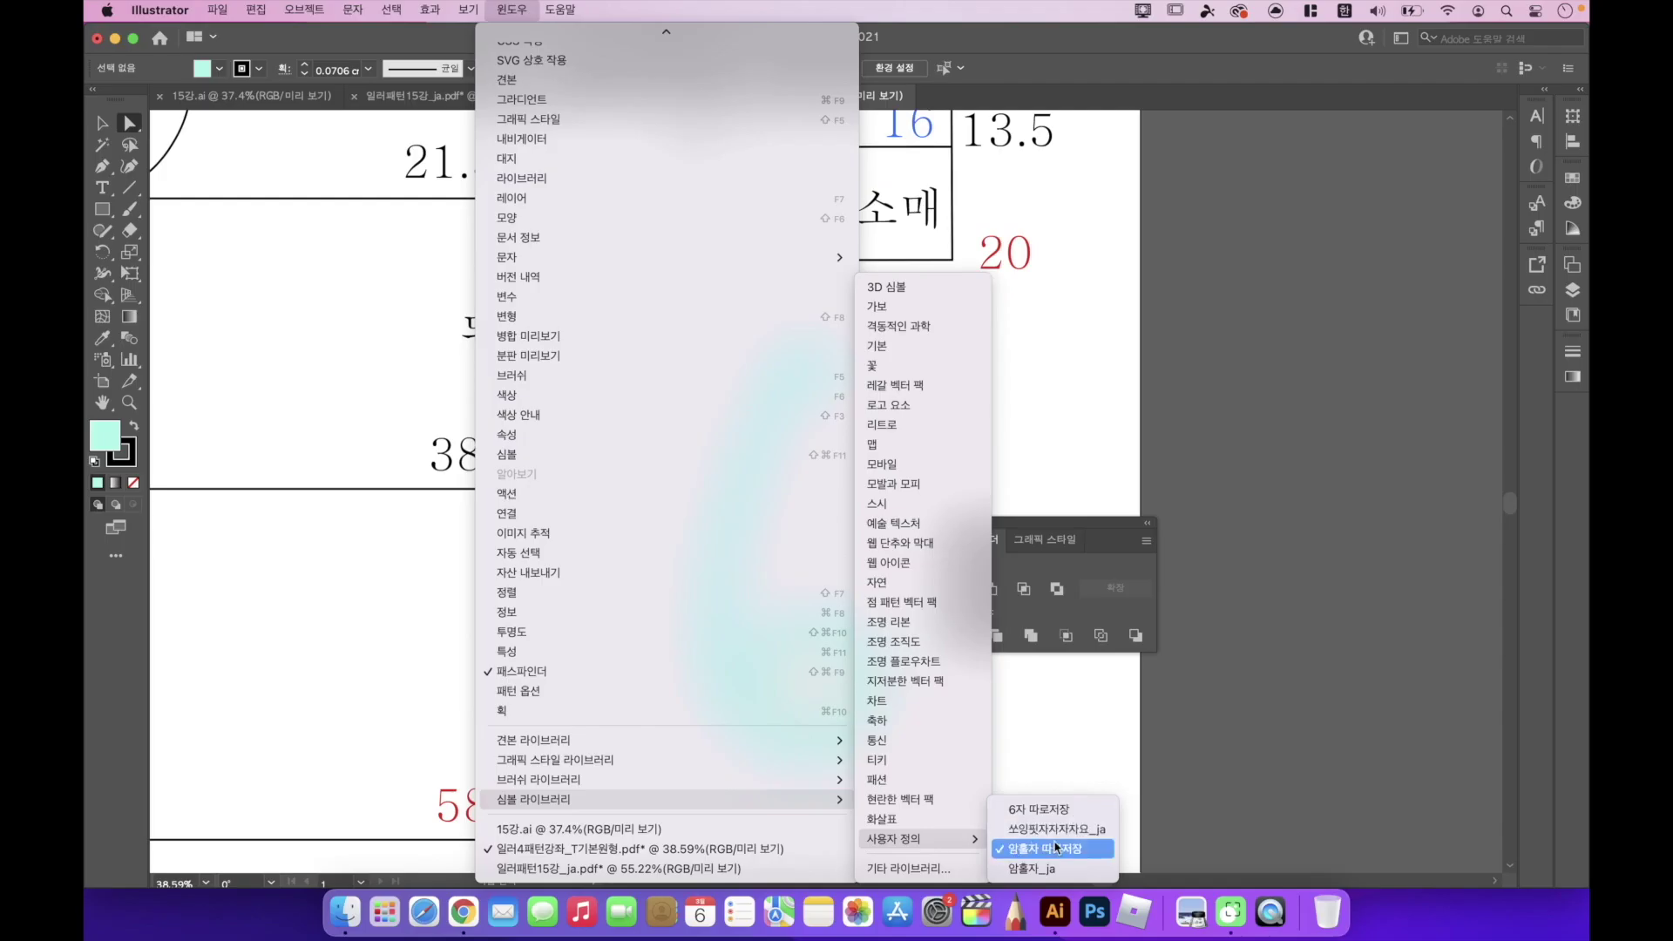
left_click(1055, 829)
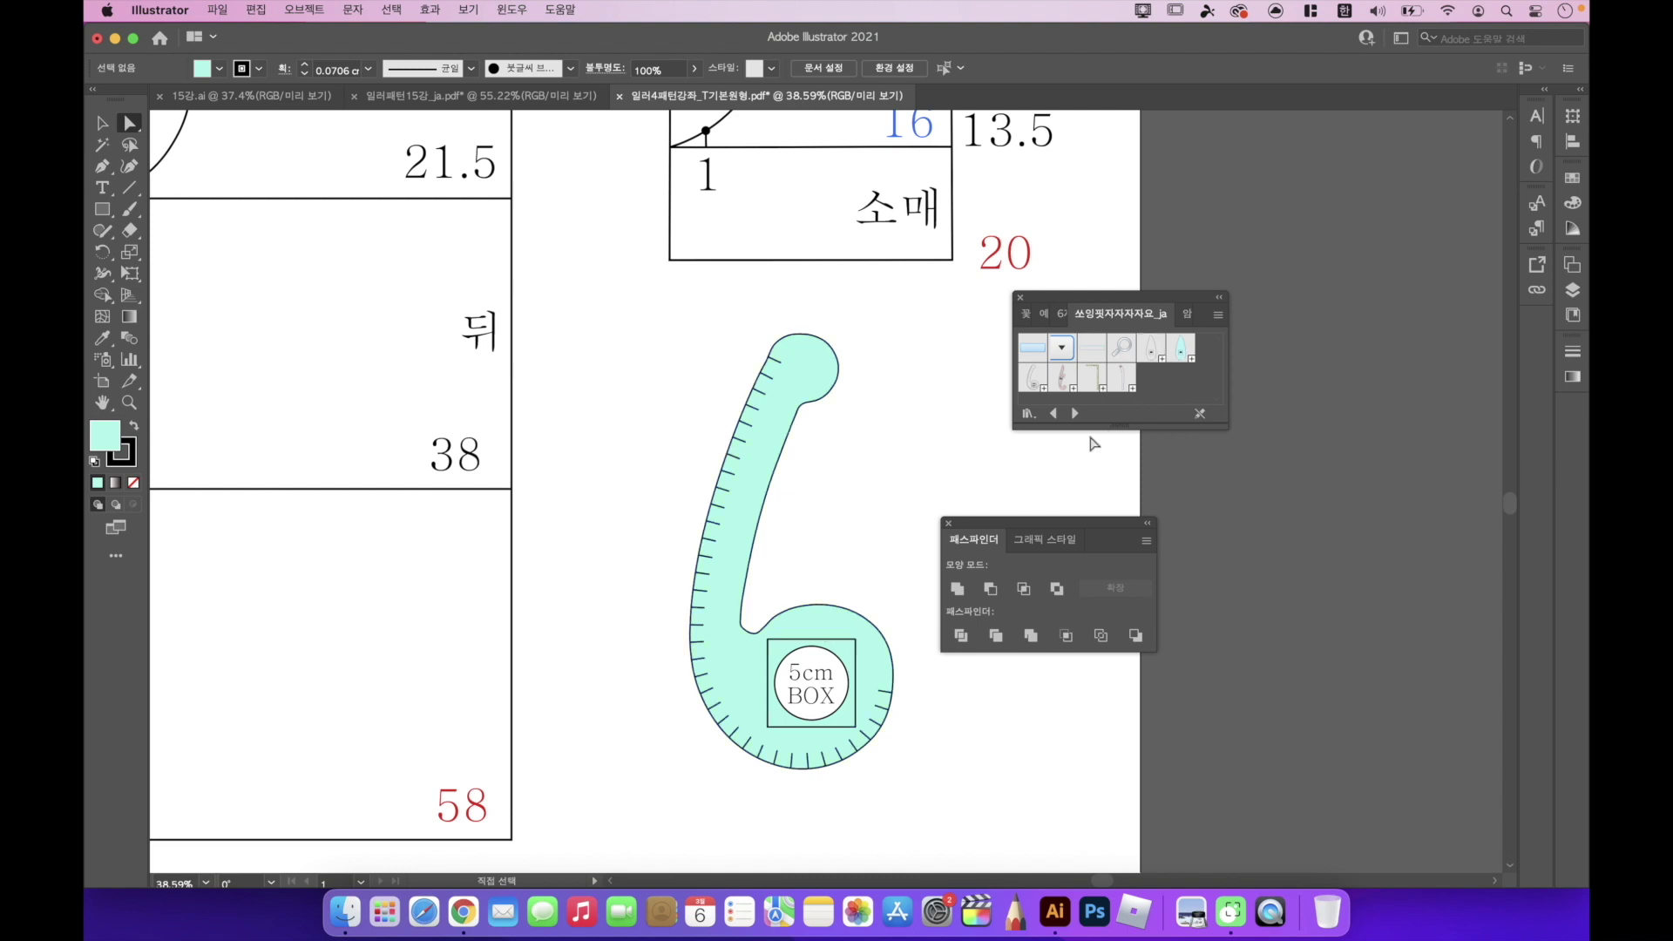
left_click_drag(1129, 299, 1063, 370)
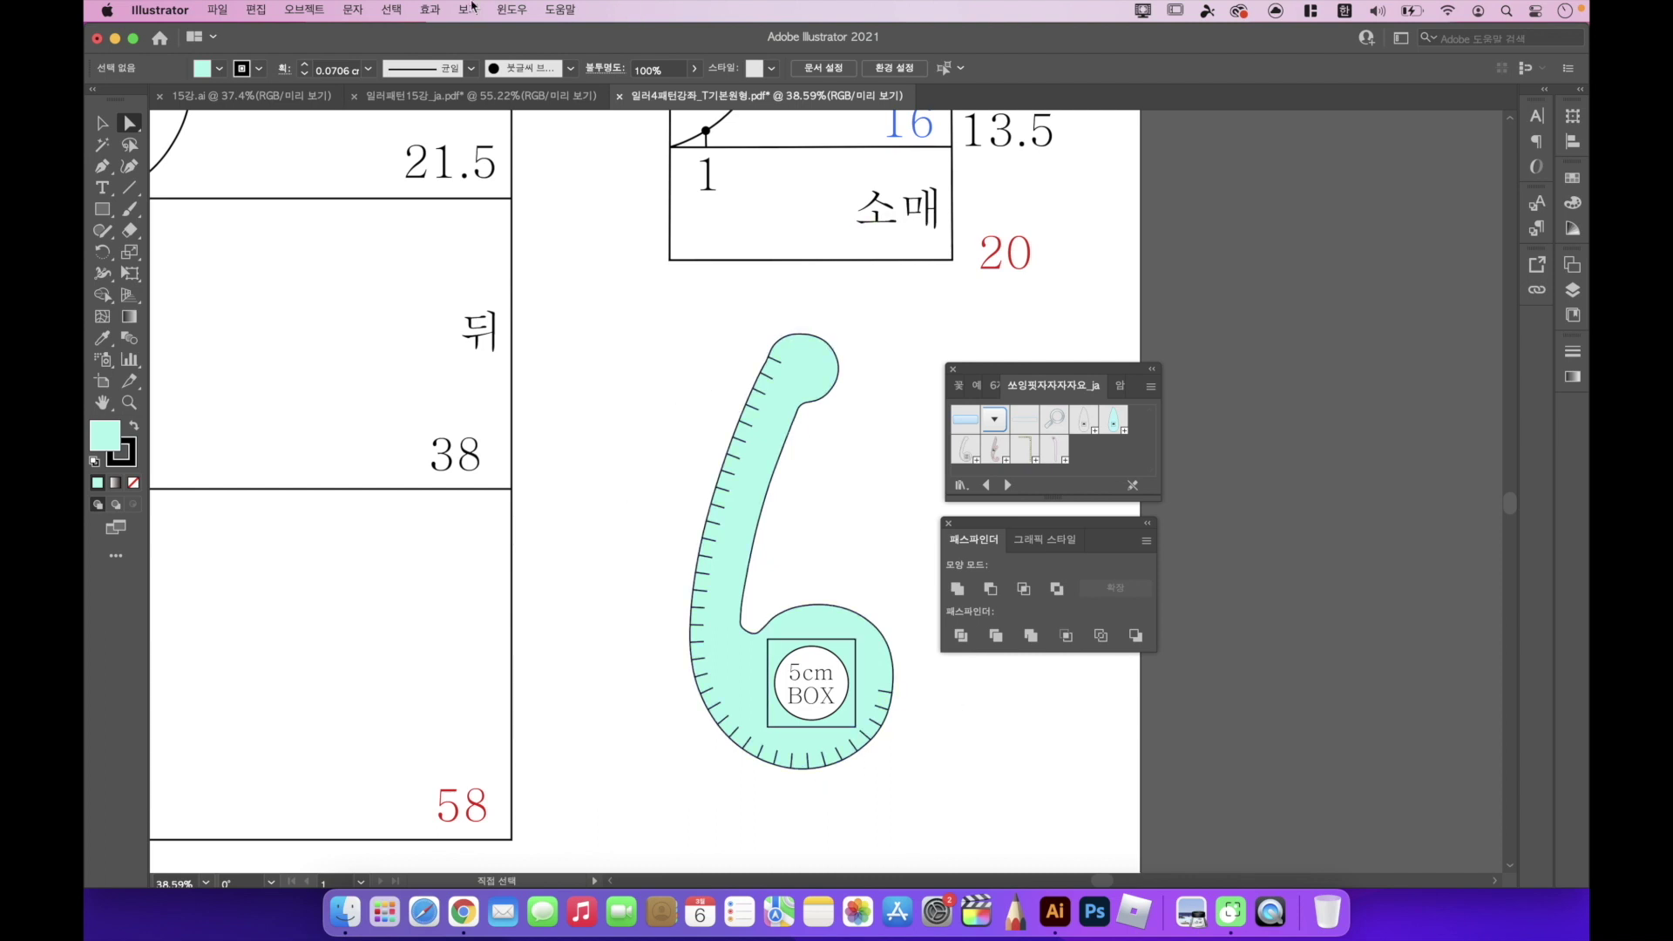
Show the document's own symbols and position them beside the open symbol library.
left_click(512, 9)
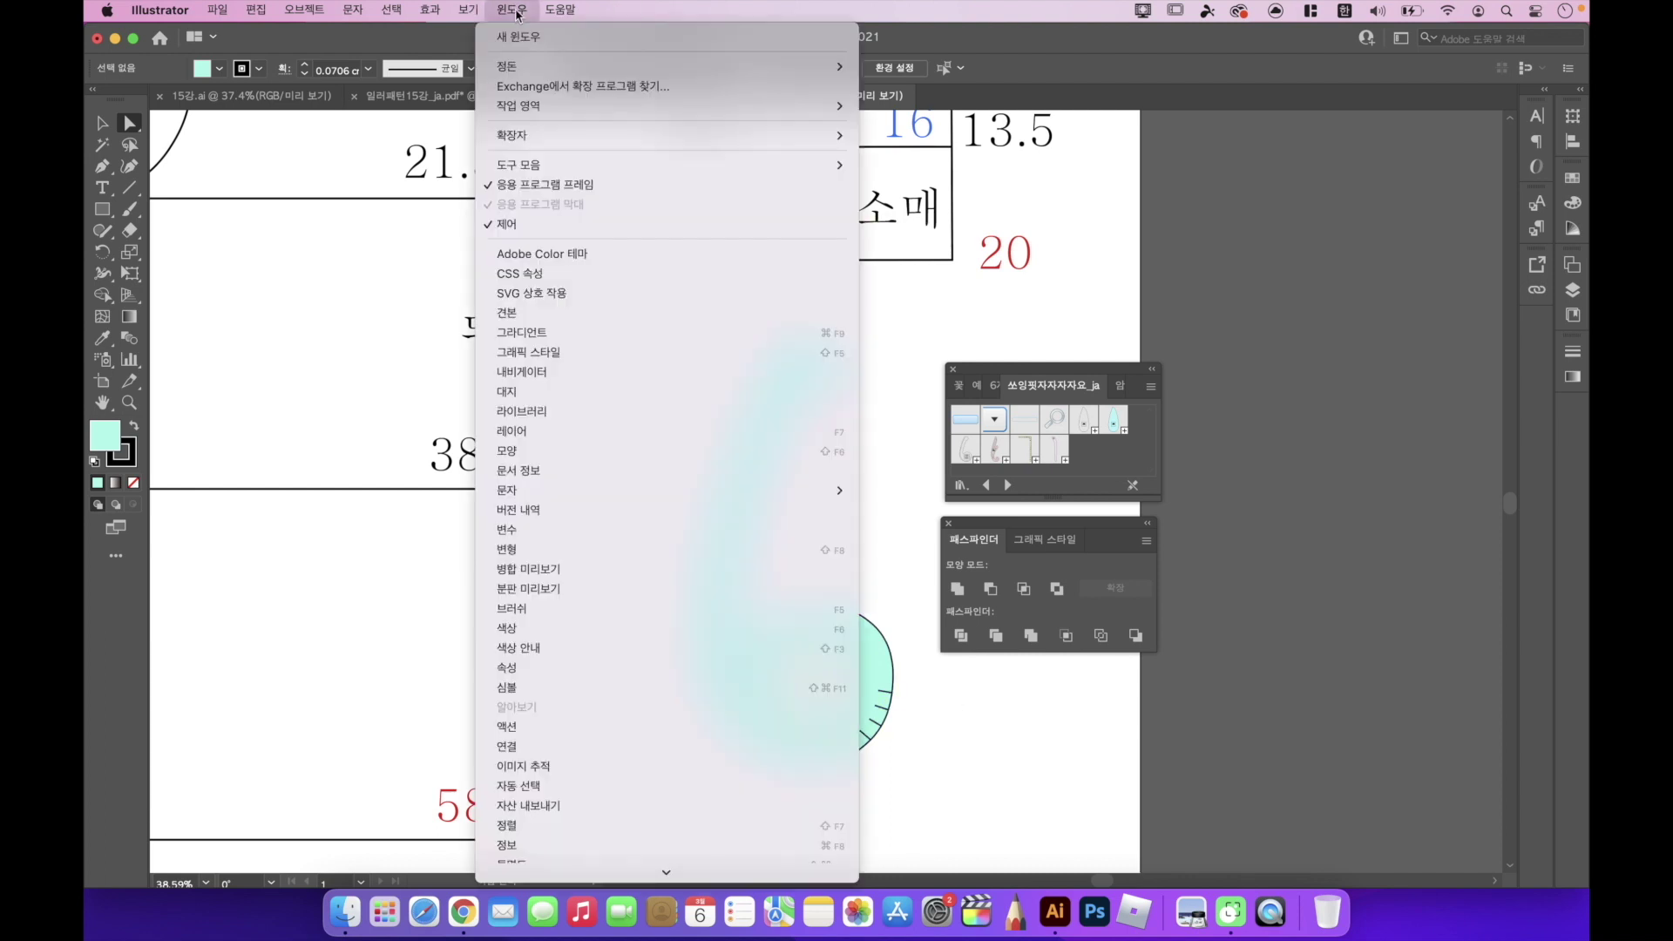
left_click(515, 689)
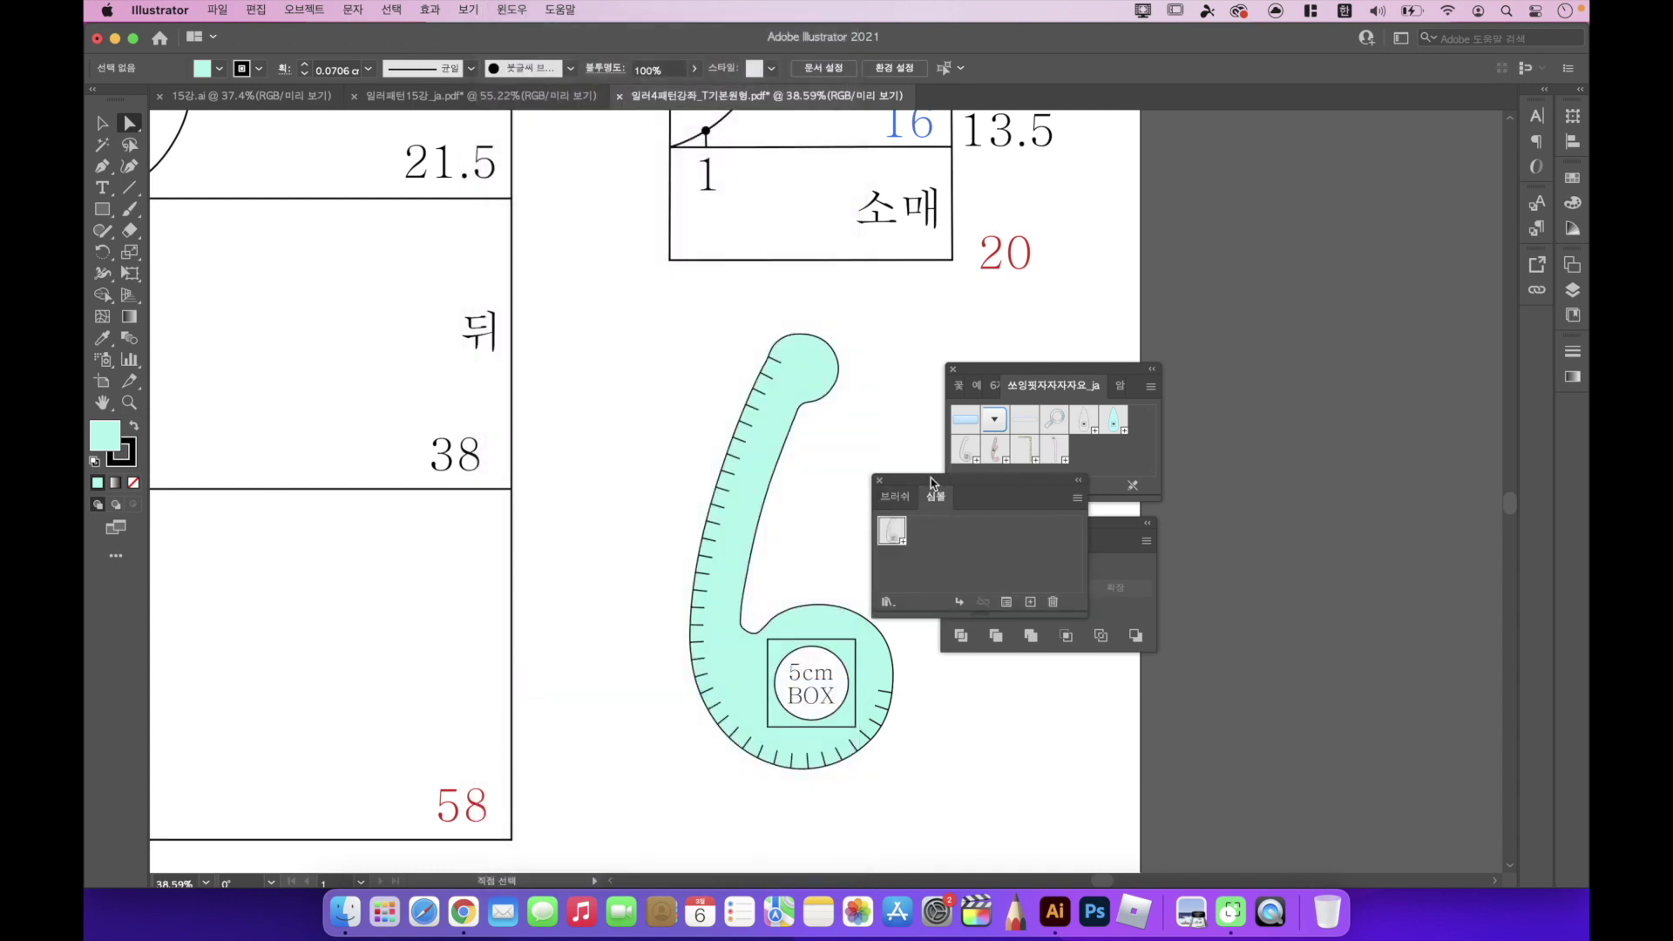
left_click_drag(931, 479, 1236, 366)
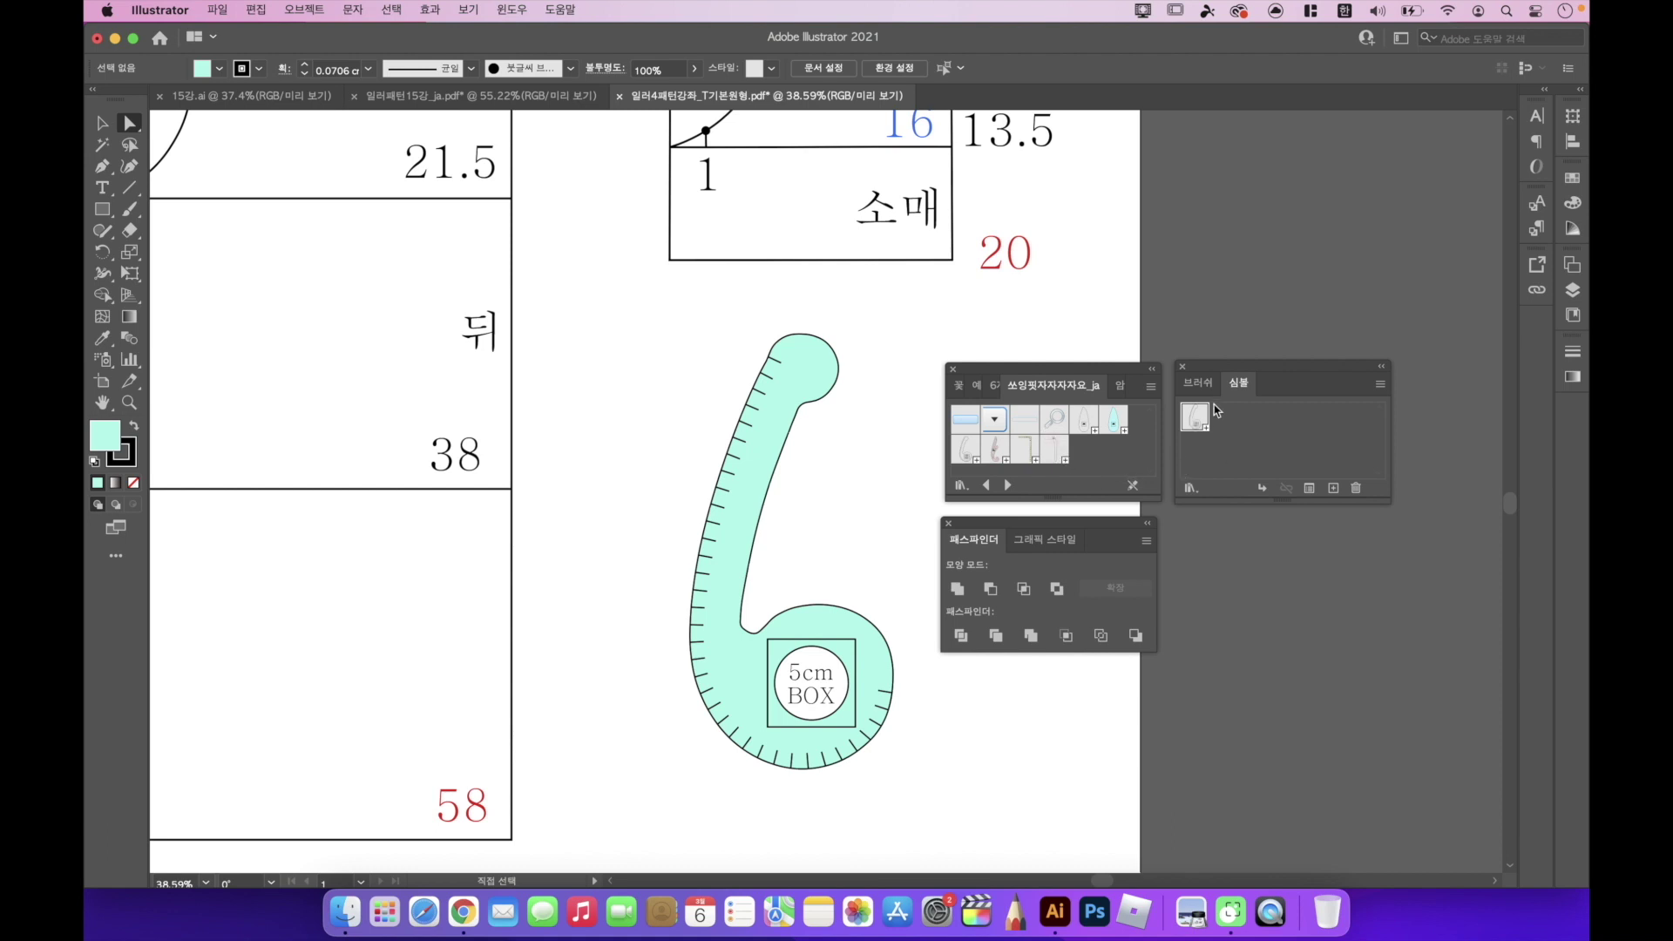
Open the 꽃 symbol library and place a 거베라 flower instance beside the 6-shaped ruler.
left_click(1190, 489)
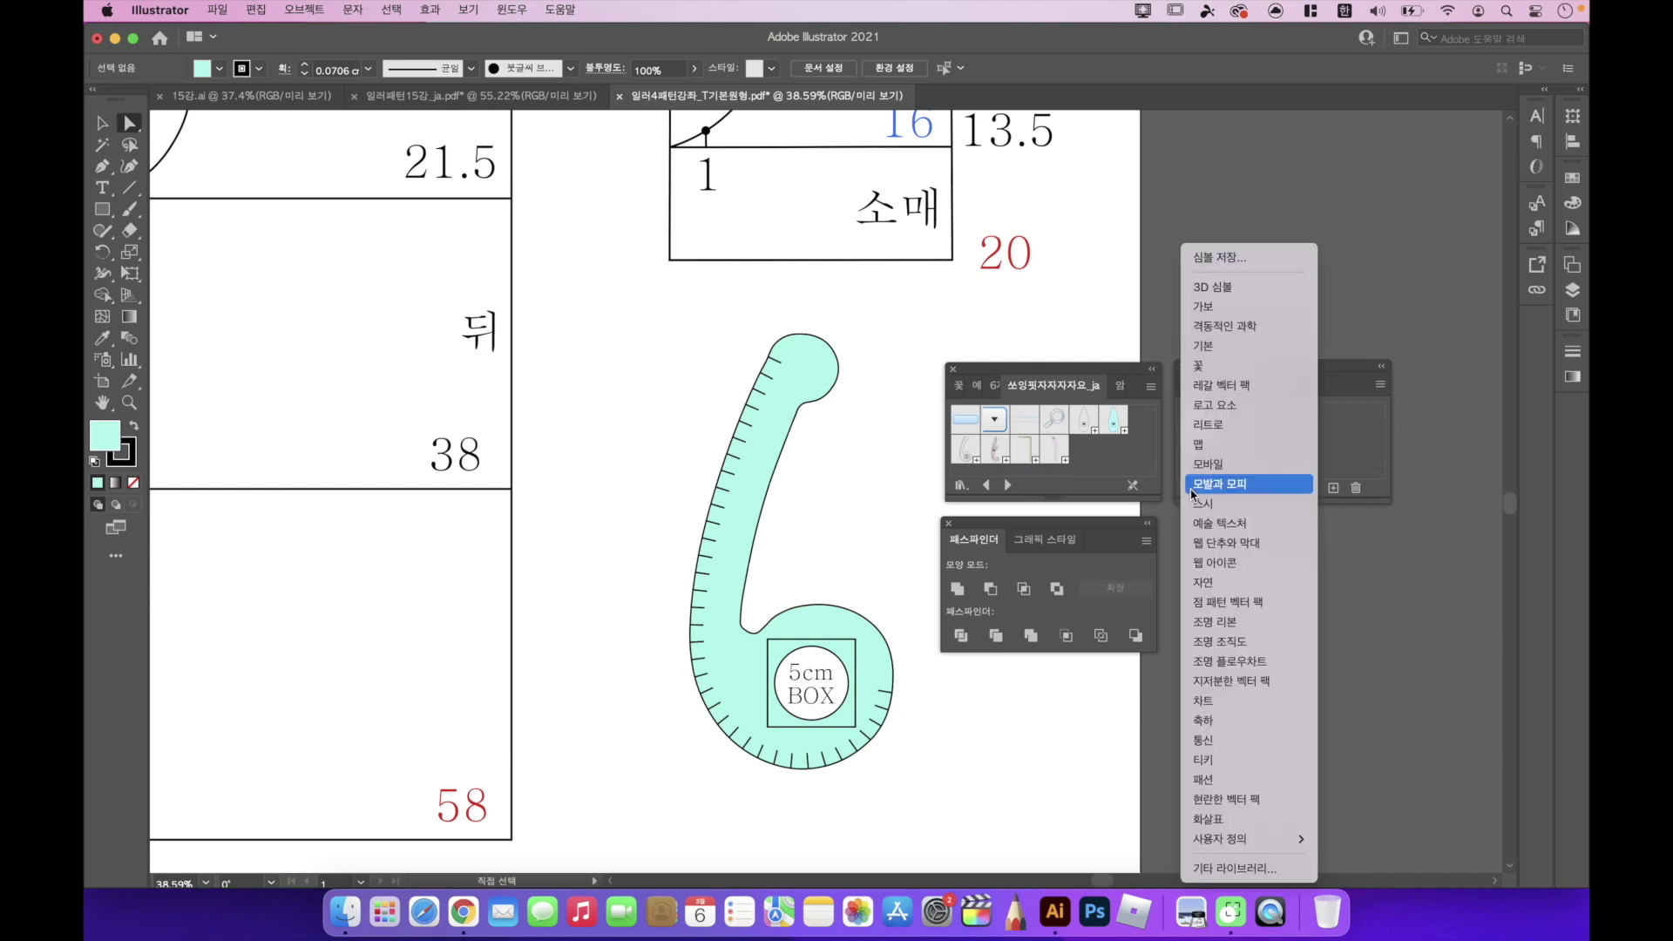
left_click(1198, 367)
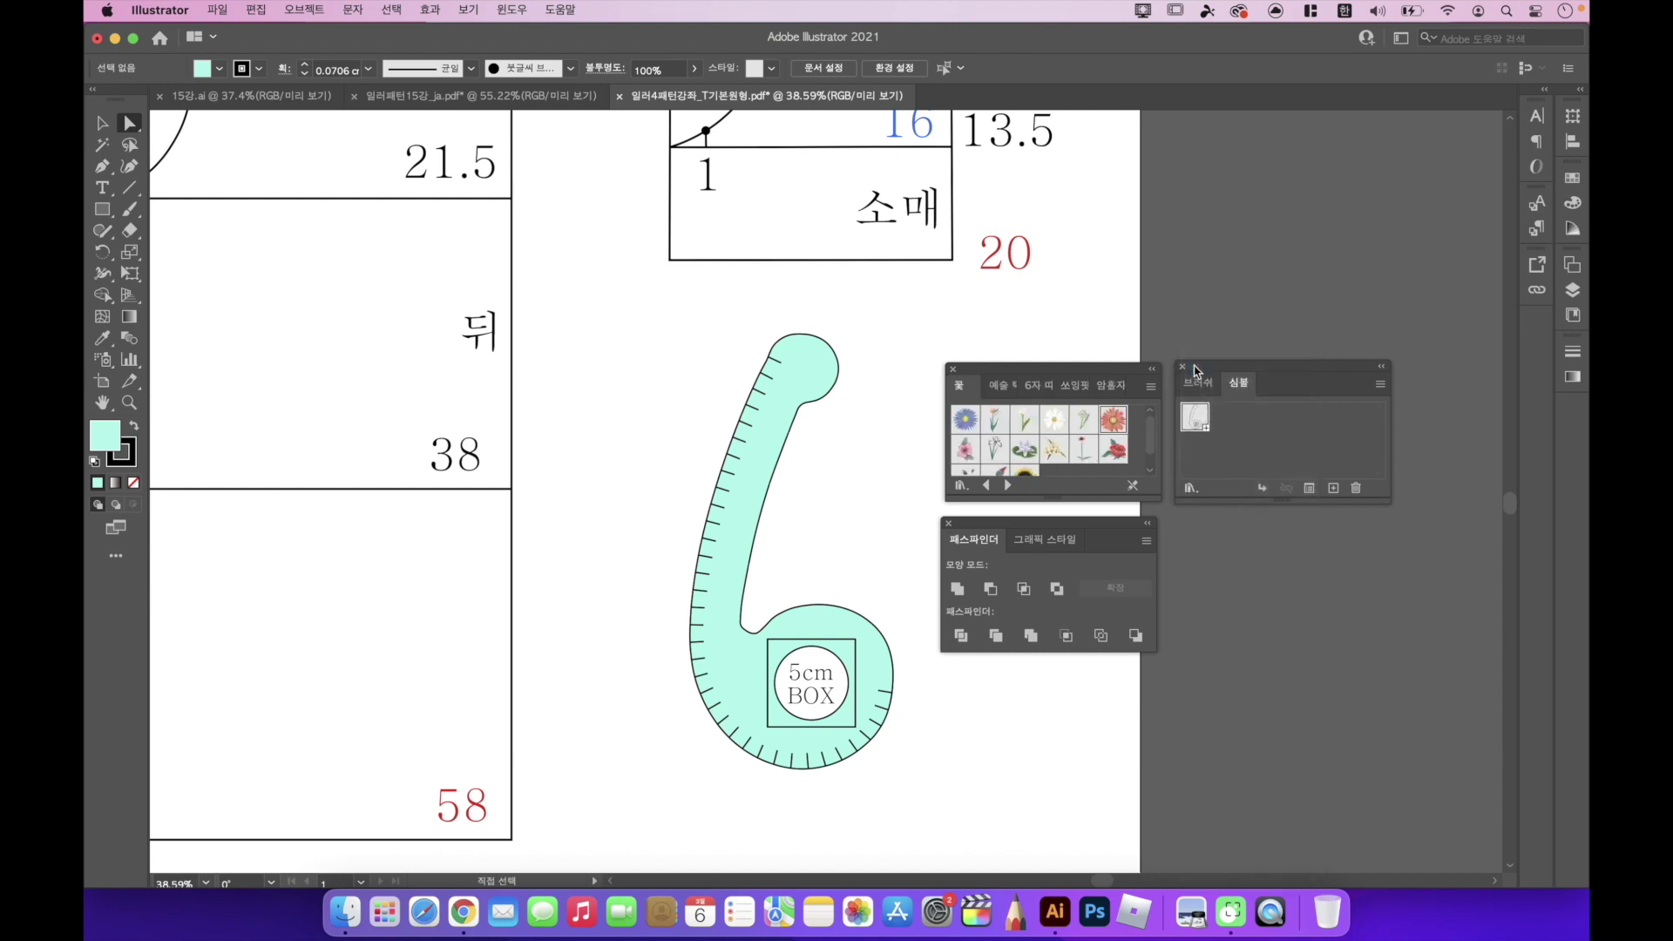
left_click(1112, 424)
left_click_drag(1112, 424, 654, 405)
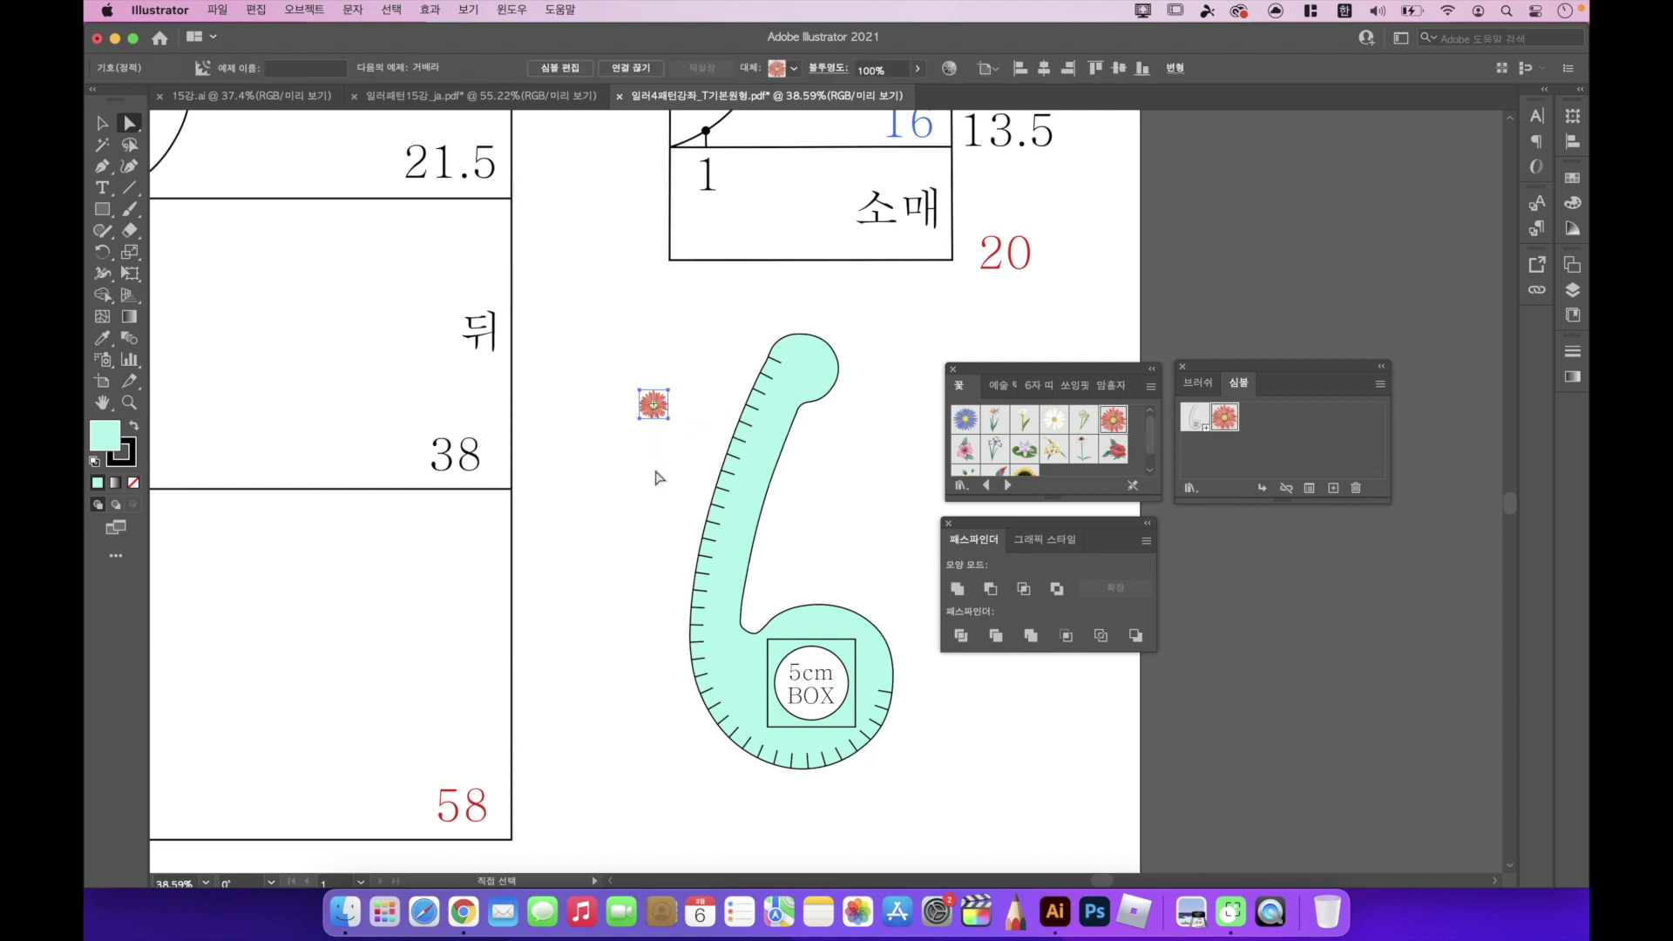
left_click(660, 482)
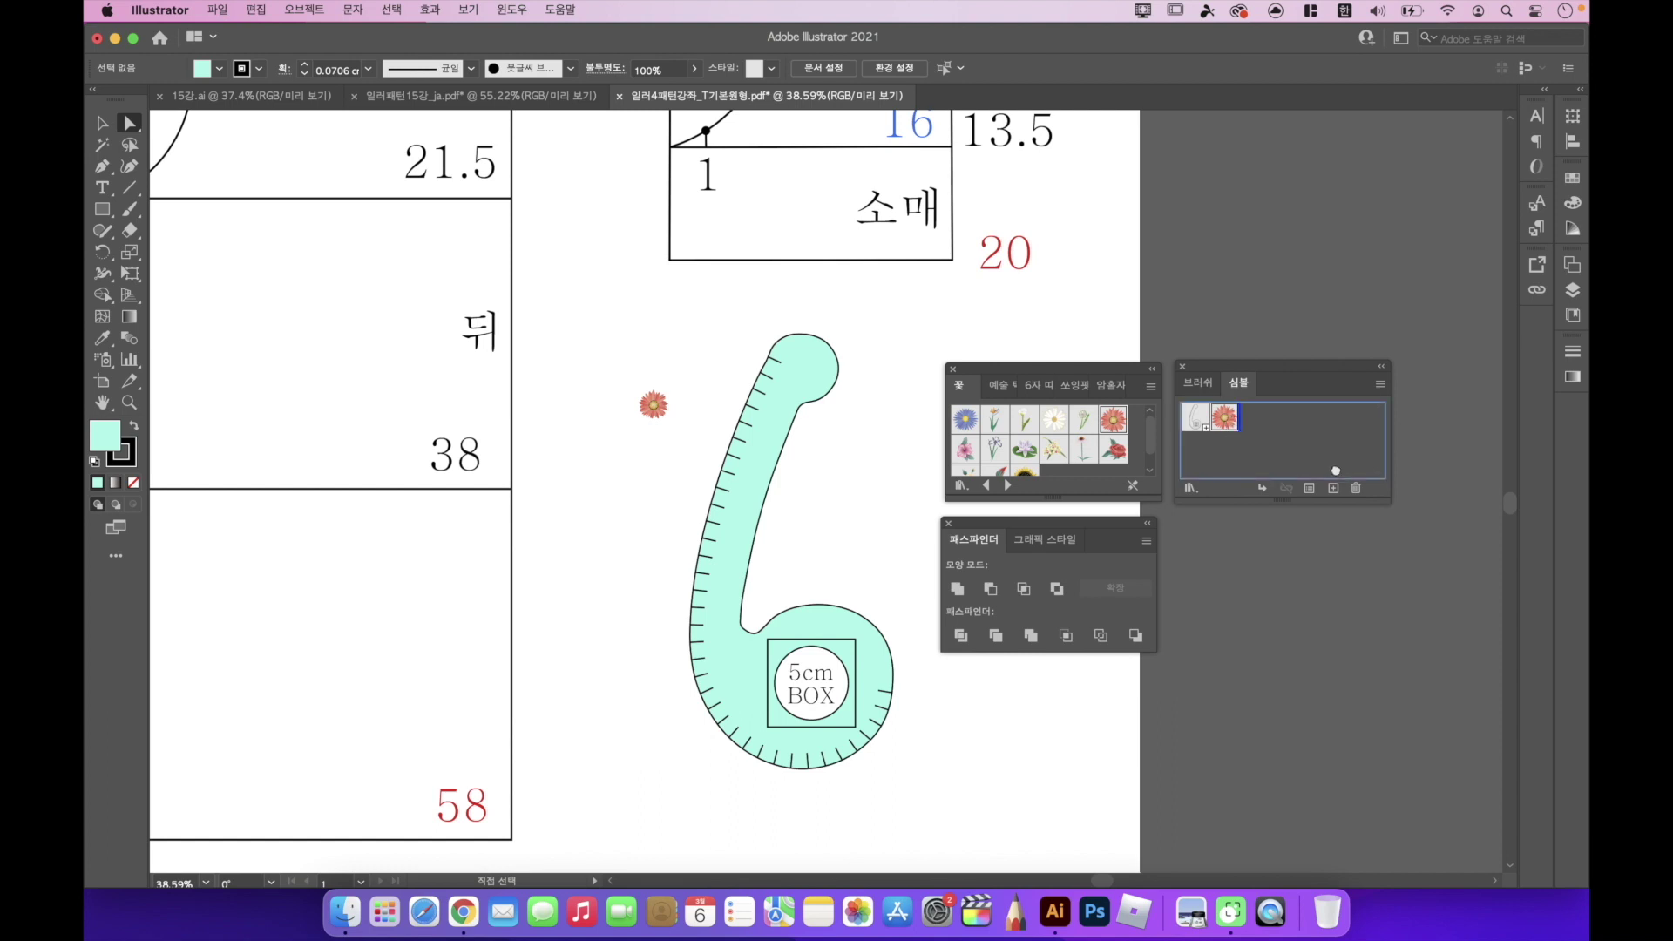
Delete the 거베라 symbol from the document together with its placed instance.
left_click(1357, 489)
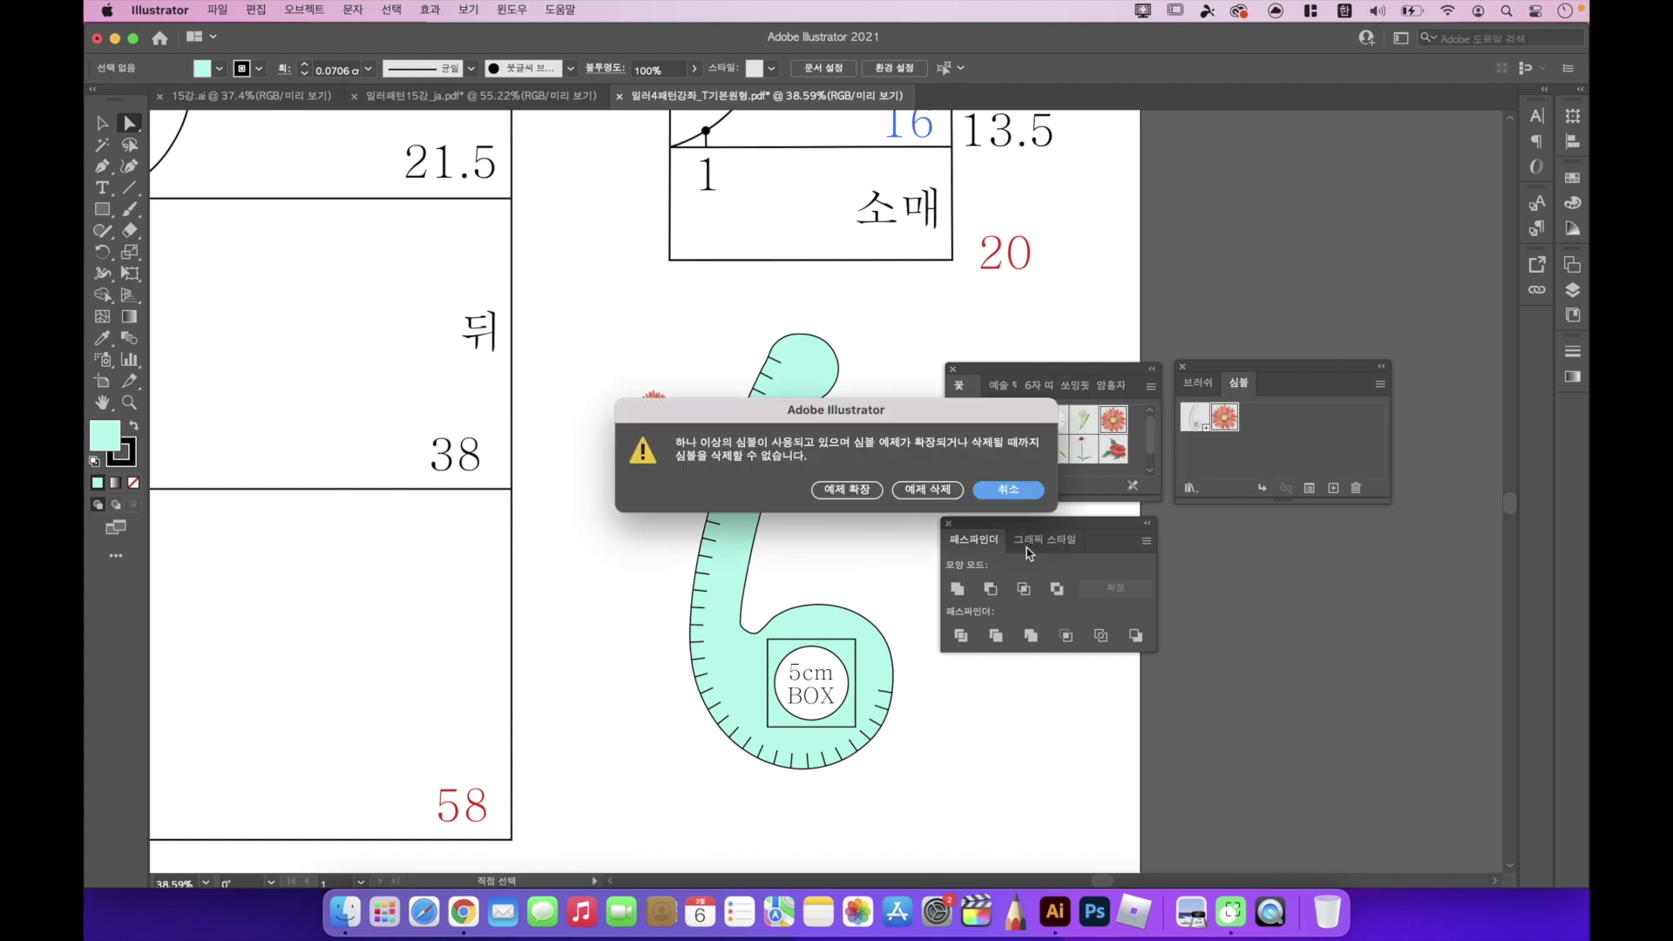
left_click(924, 491)
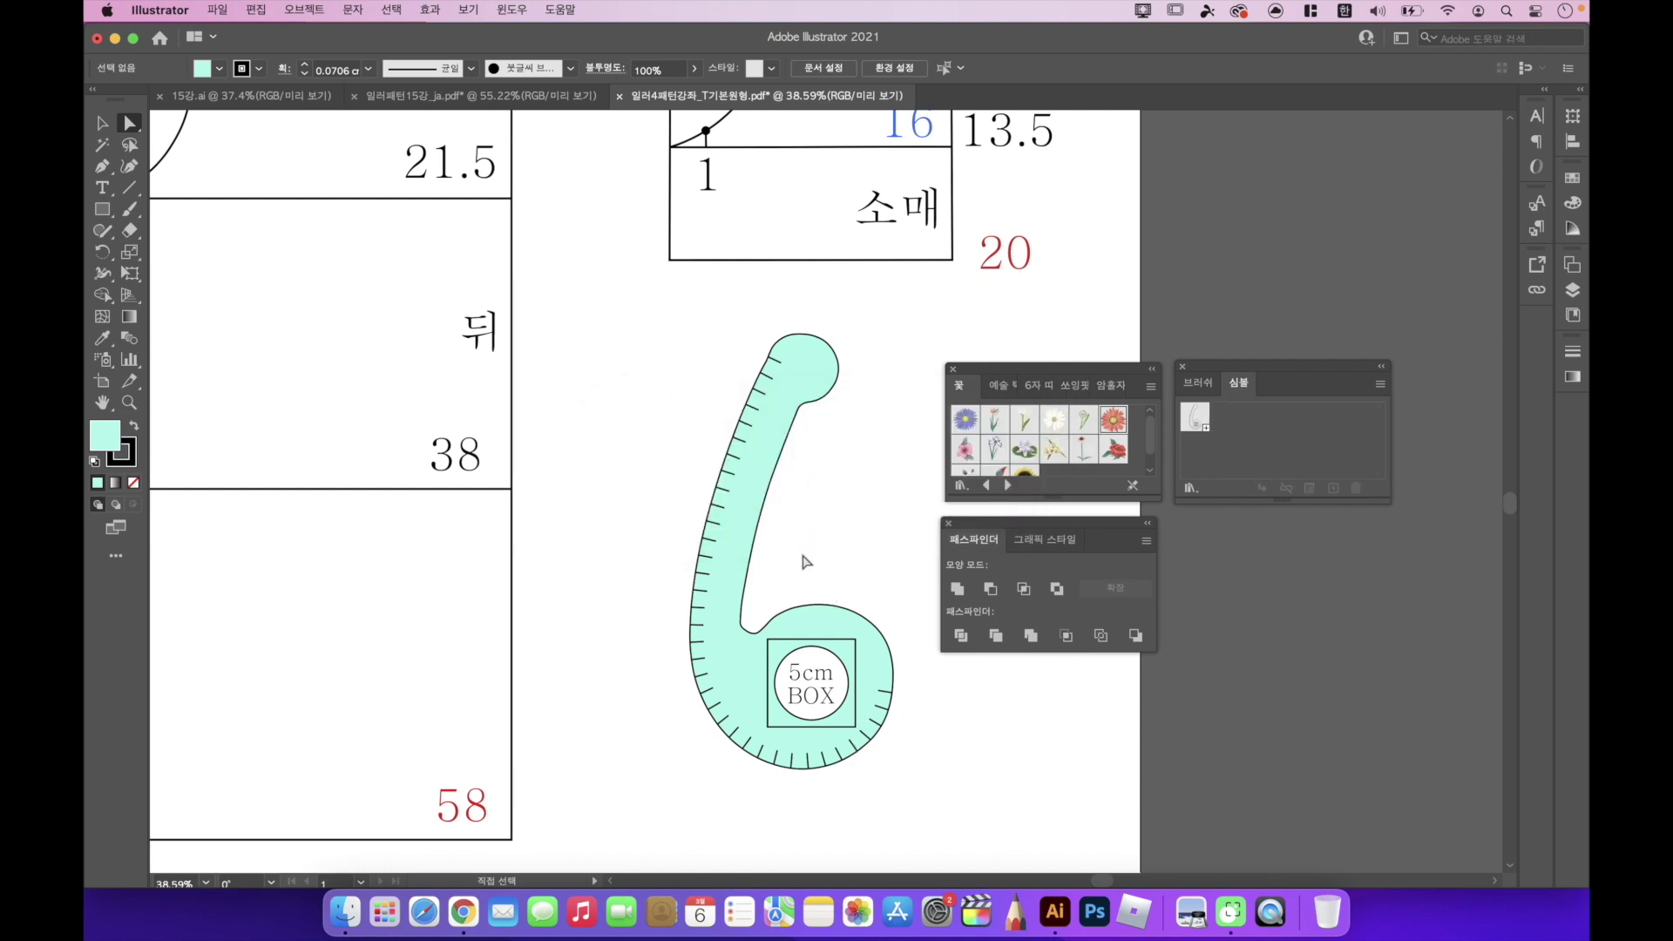
Register the whole perforated mint ruler as a new dynamic symbol named 뻥 뚫린 6자.
left_click_drag(652, 808, 924, 305)
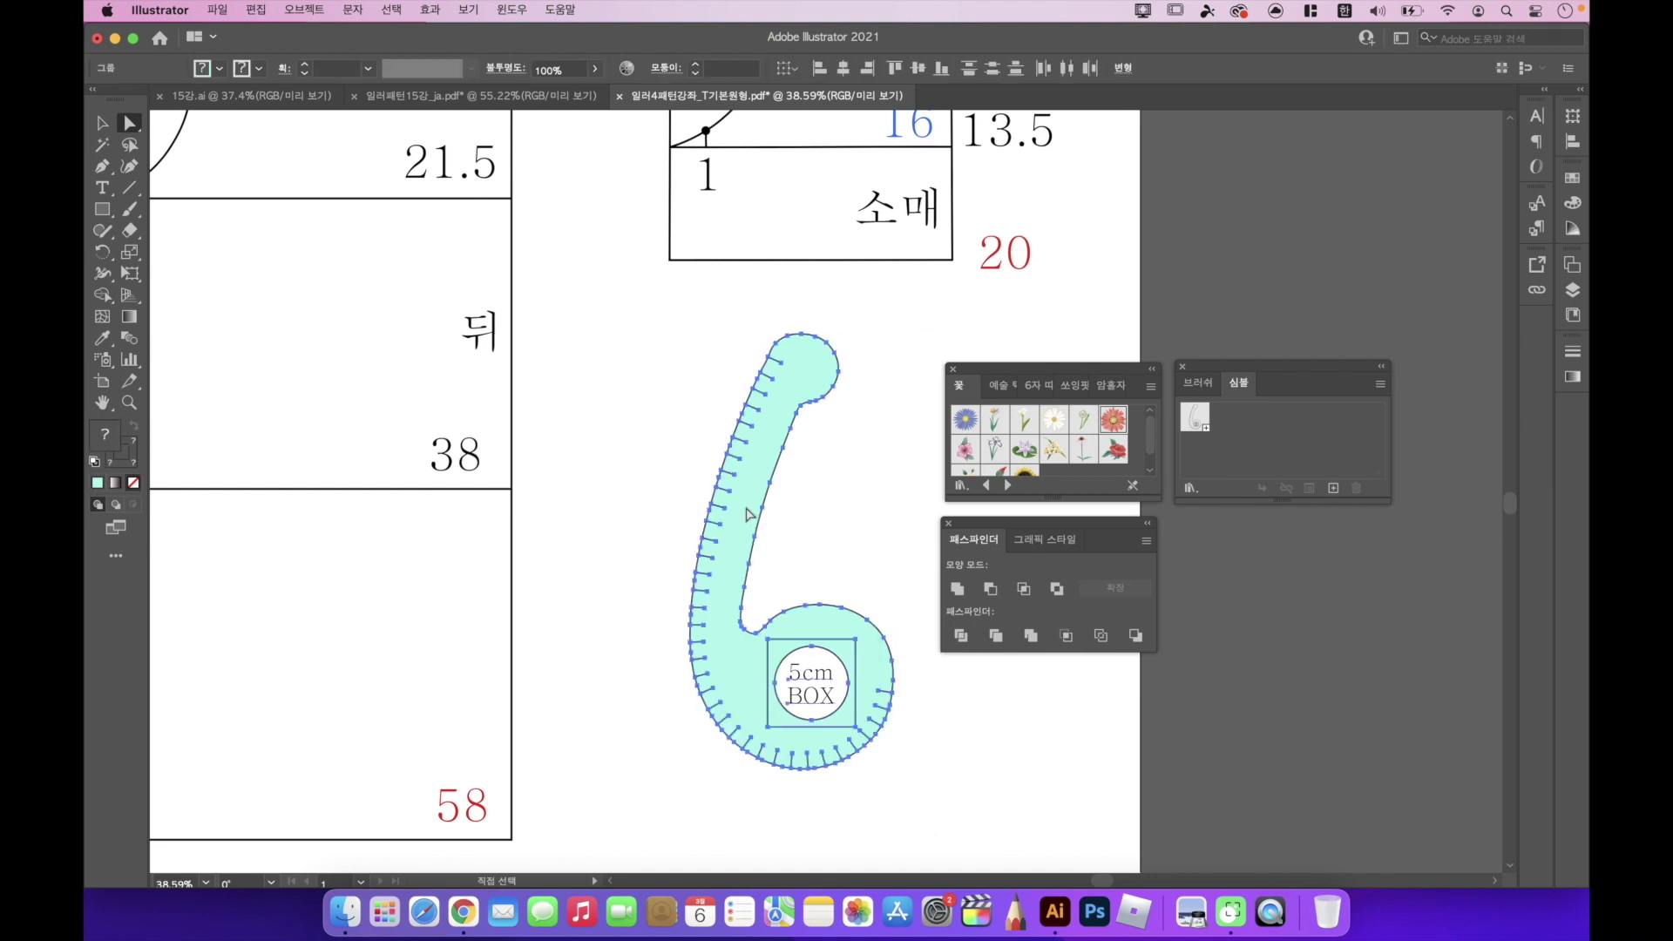
left_click(1334, 488)
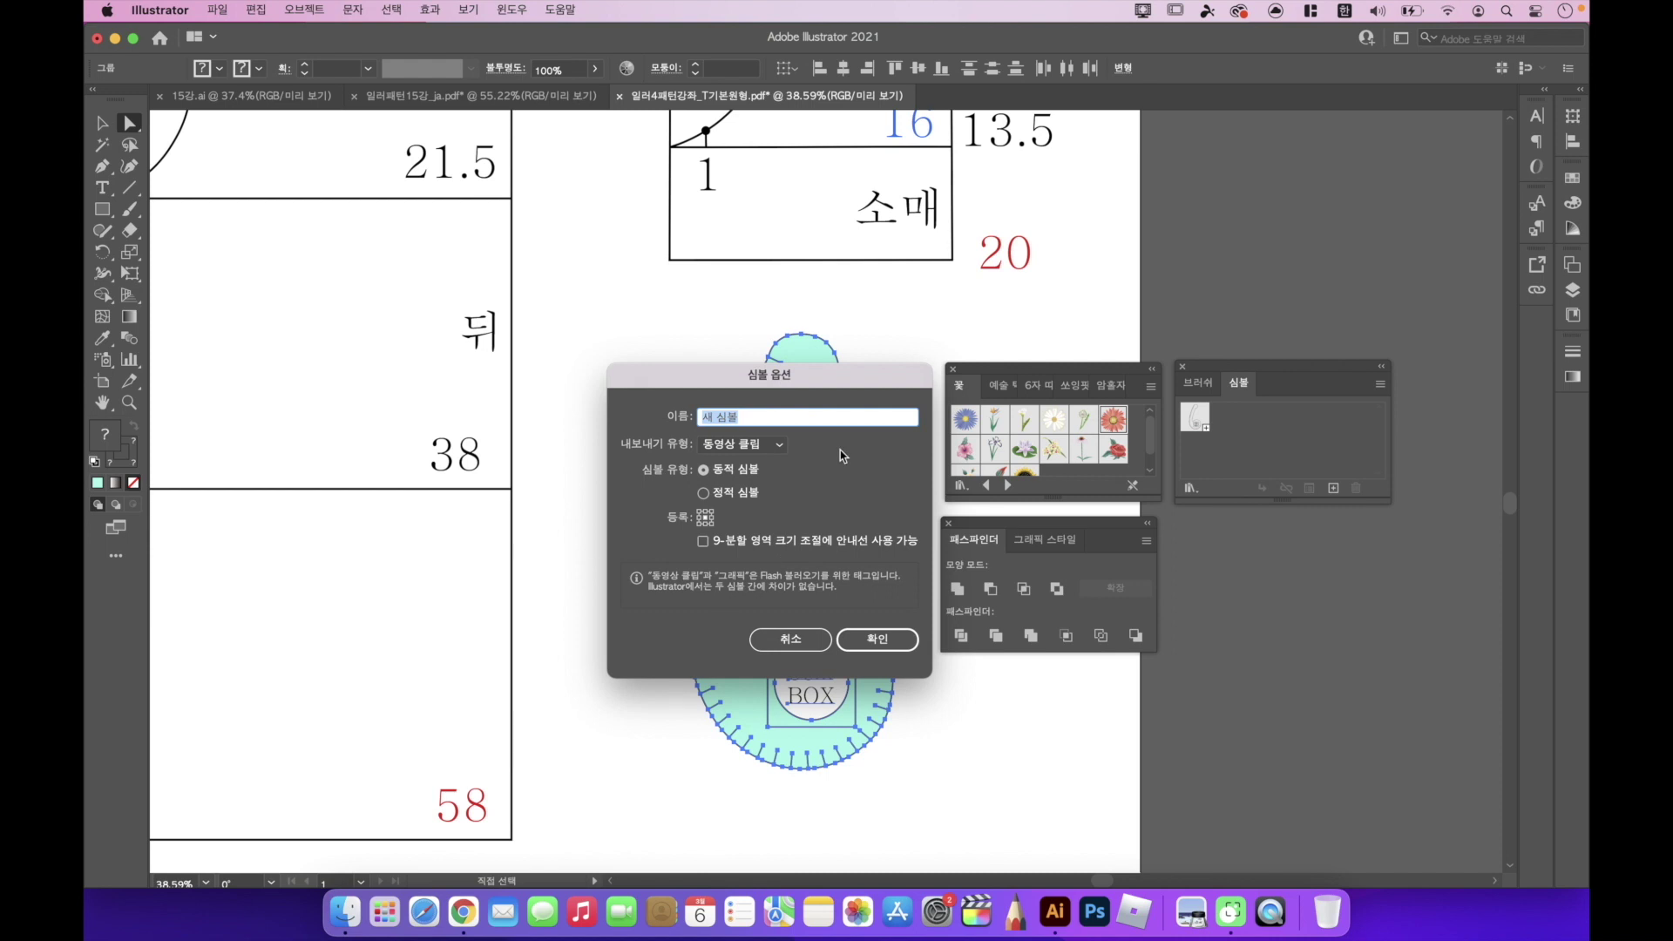
type("뻥 뚫린 6자")
left_click(877, 641)
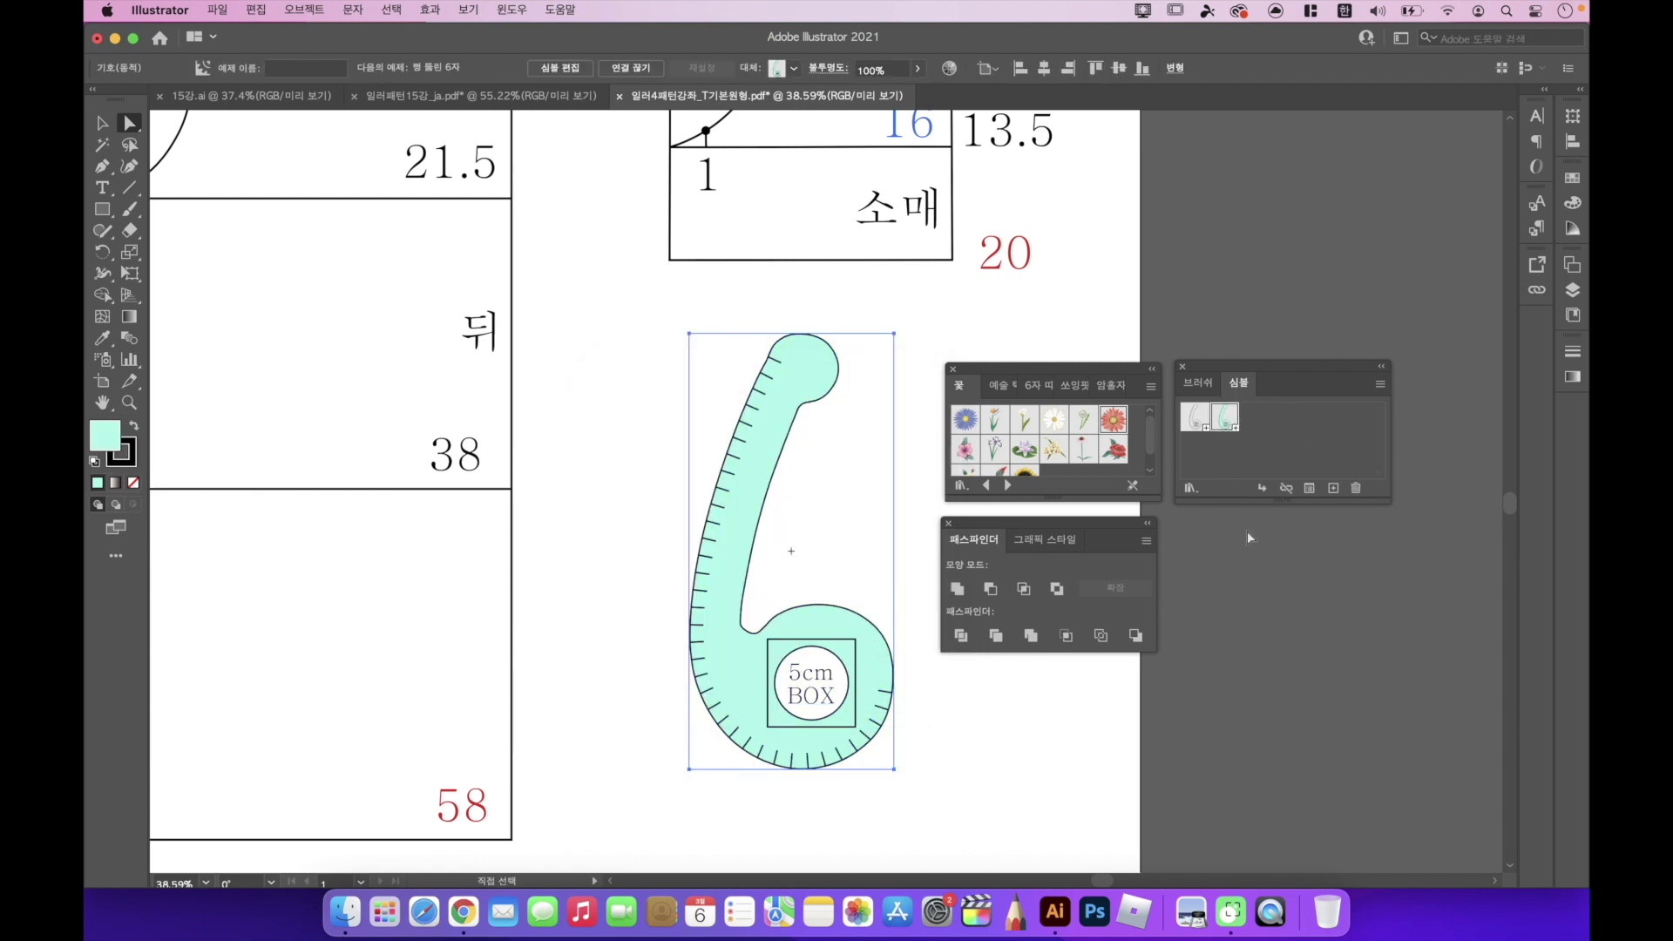
Save the document's symbols as a symbol library file named 6자 따로따로저자 in the 심볼 folder.
left_click(1189, 490)
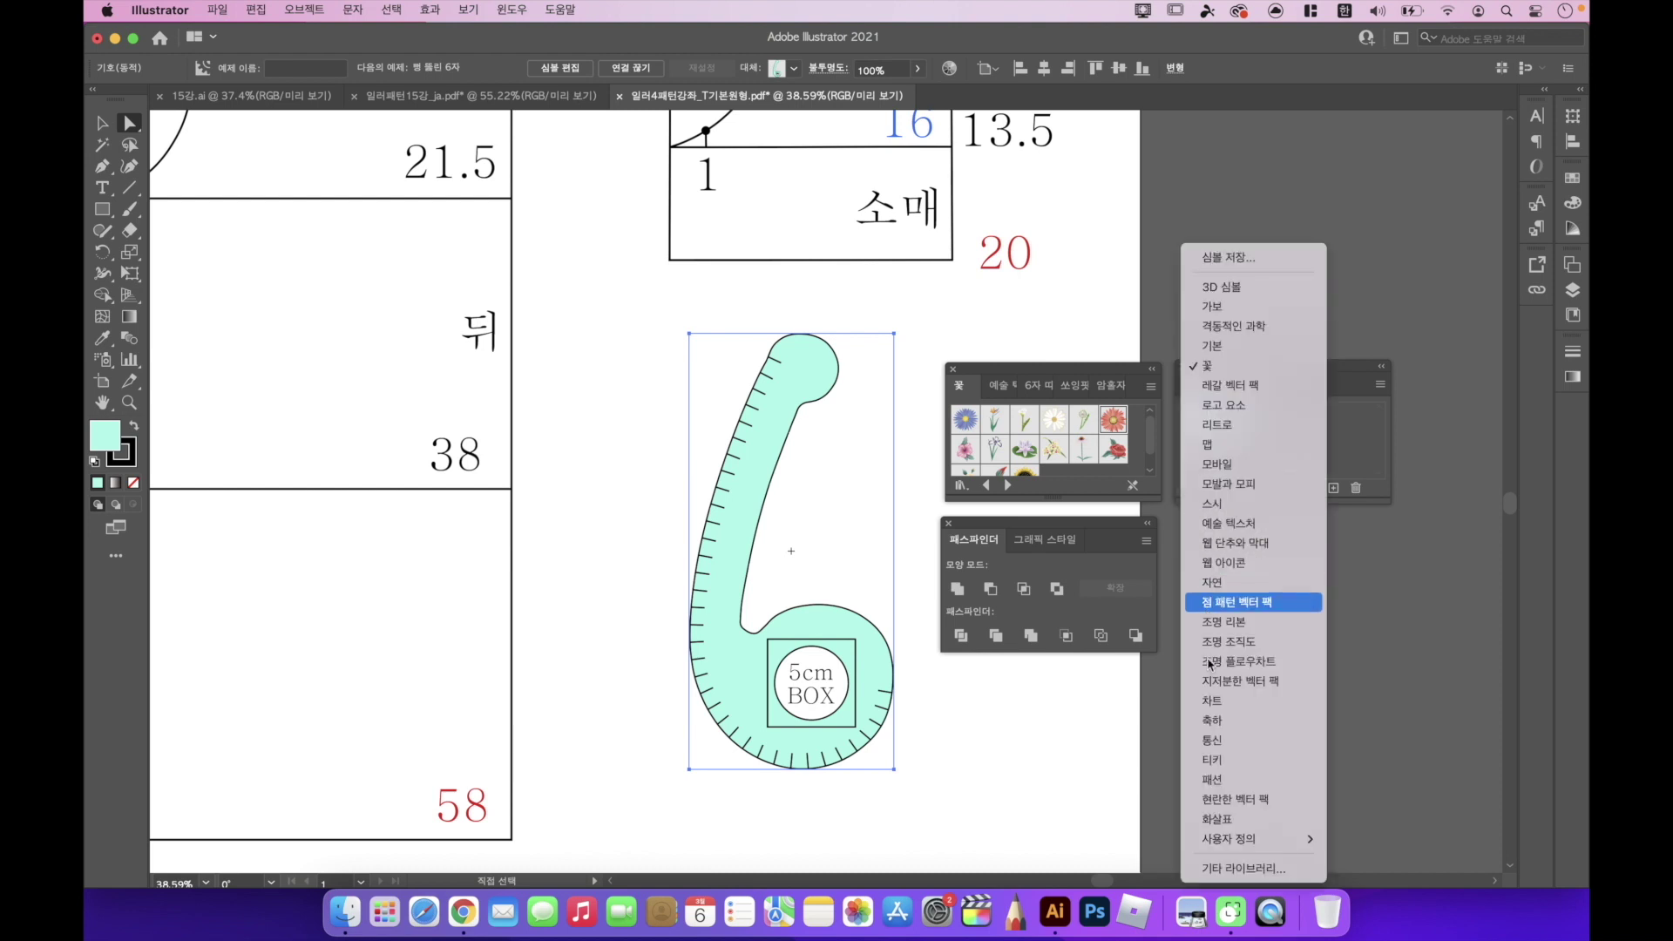
left_click(1222, 259)
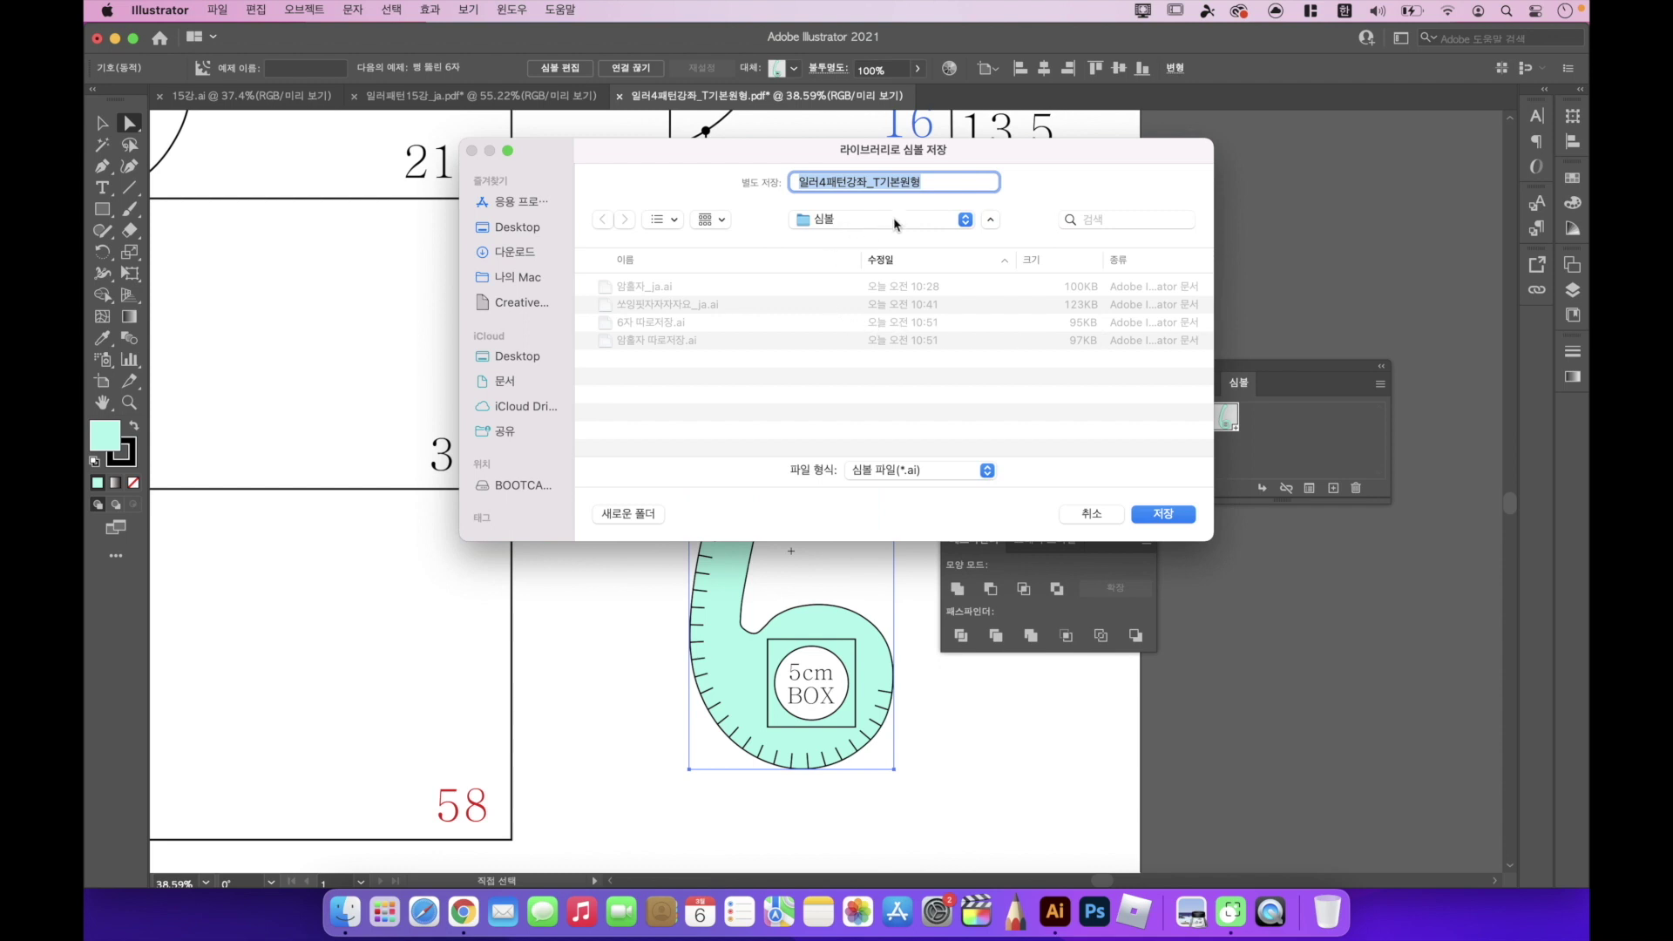
type("6")
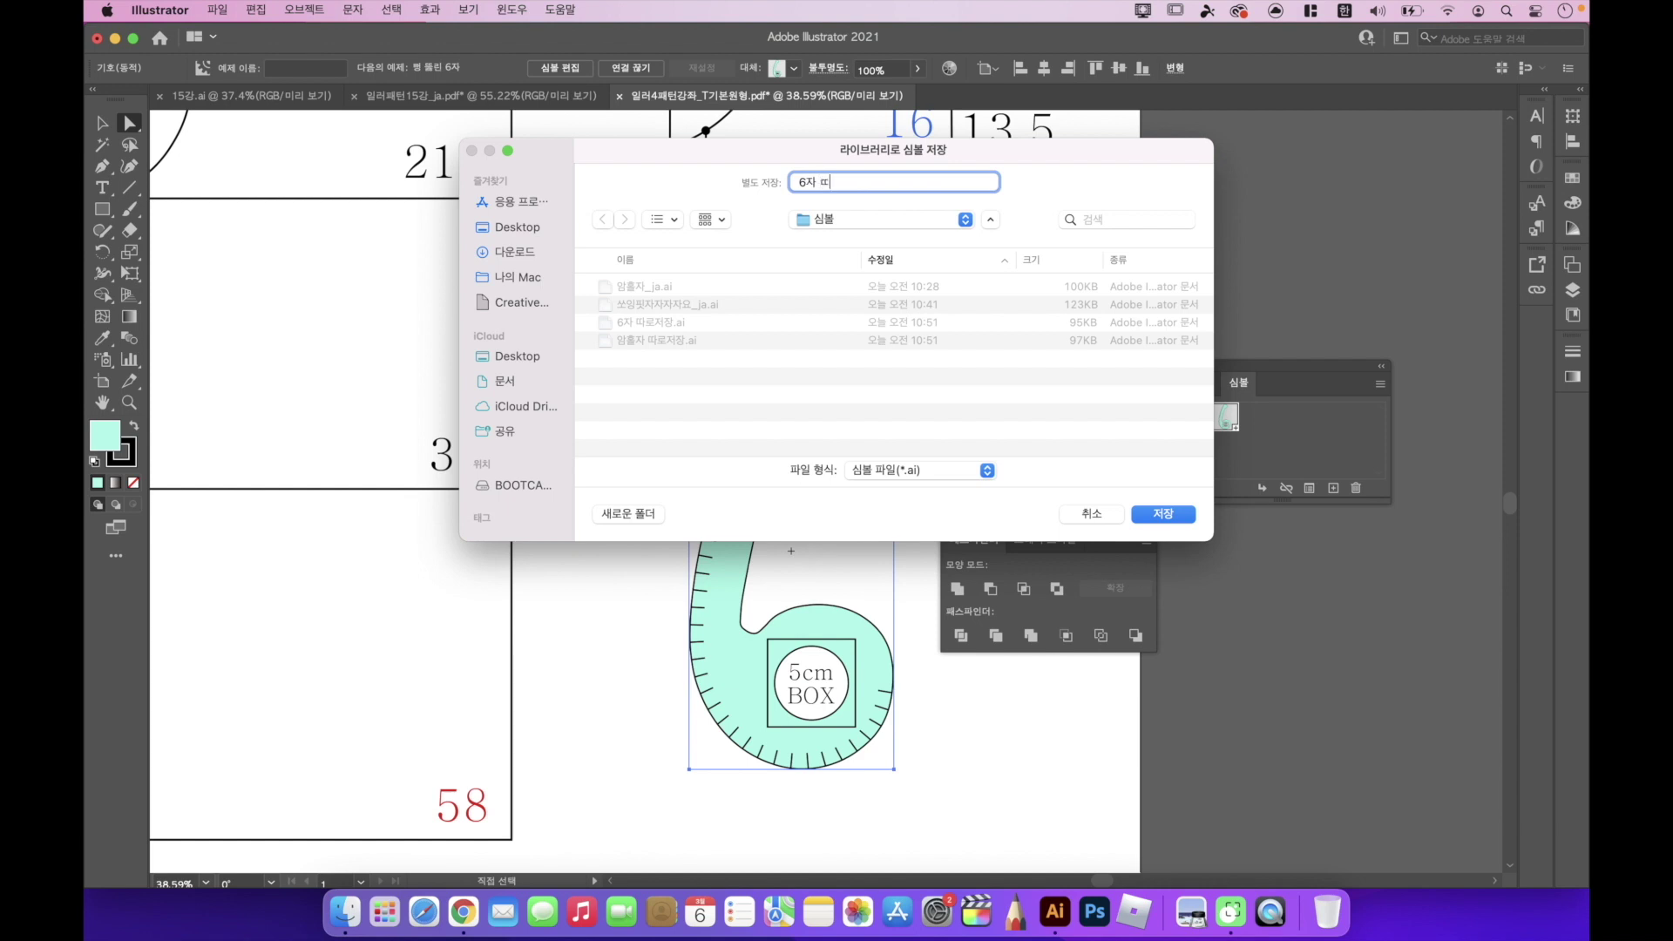
type("자 따로따로저")
type("자")
left_click(1162, 515)
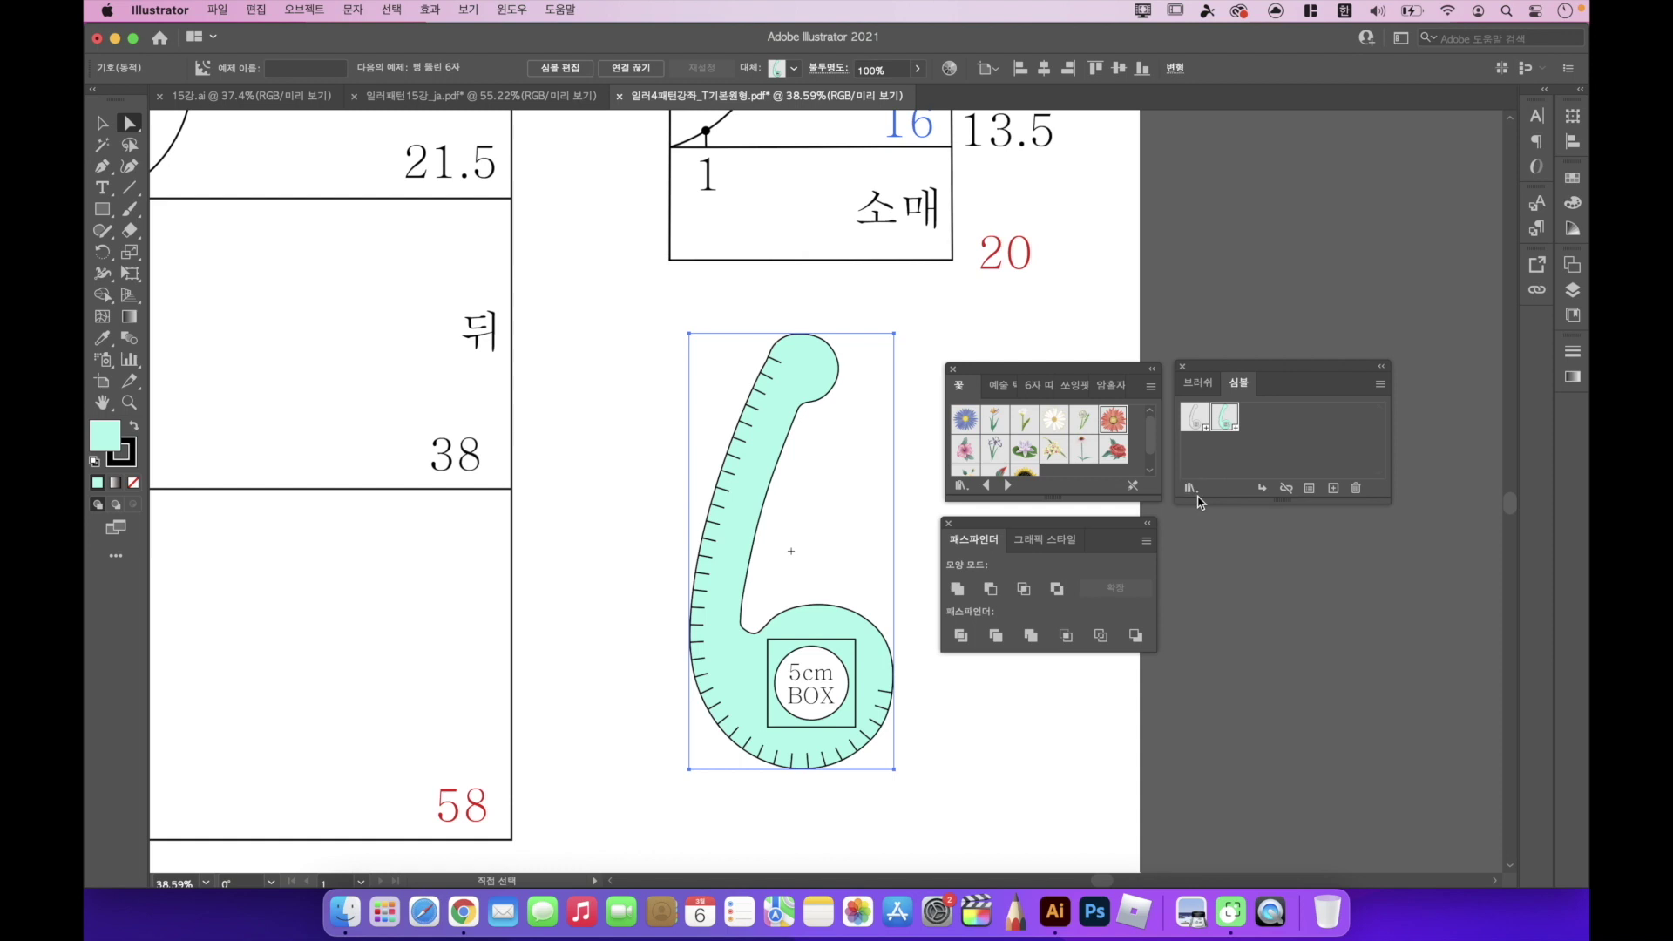
Close the document symbols, the 꽃 library and the Pathfinder options to clear the workspace.
left_click(1181, 368)
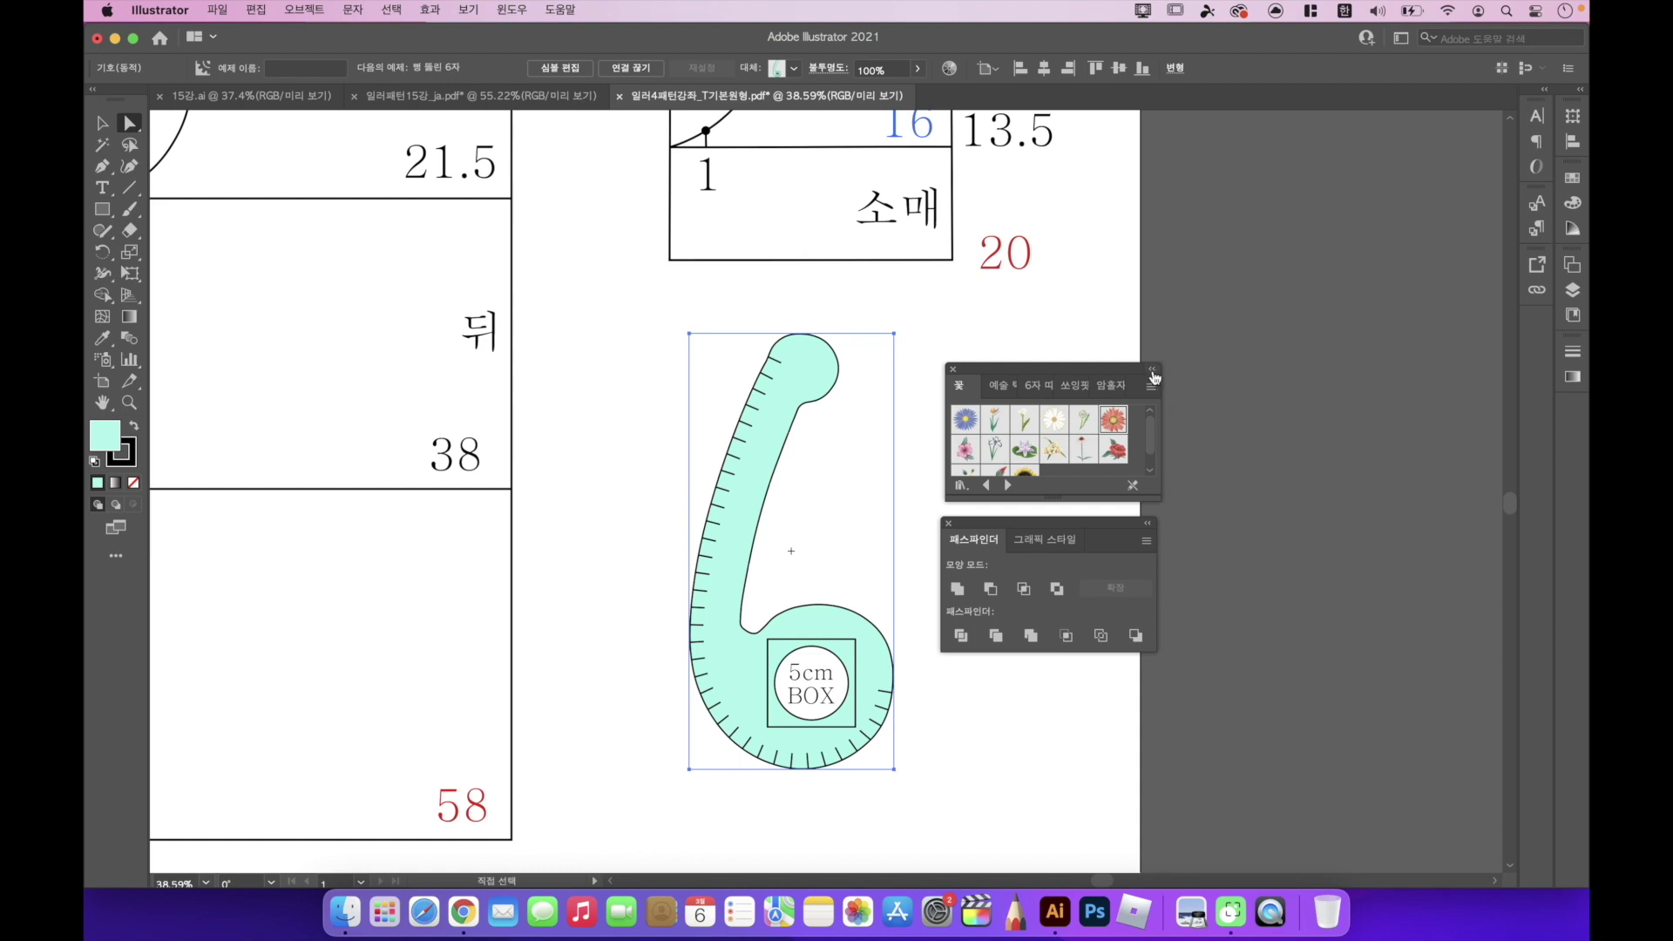
left_click(954, 369)
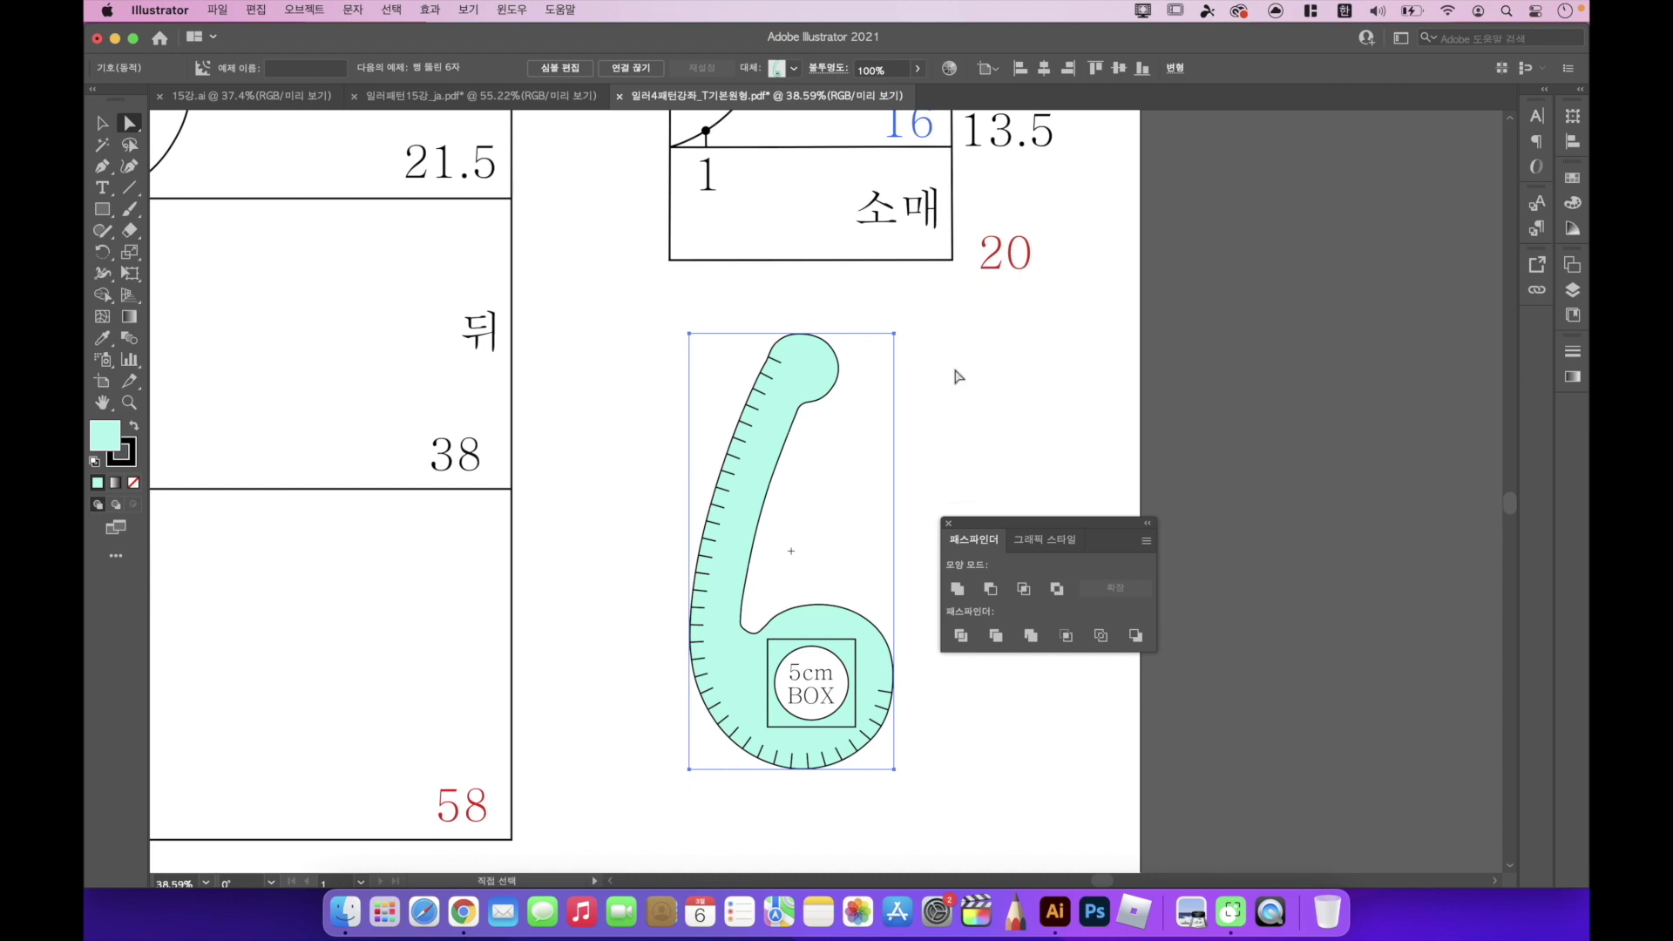
left_click(949, 526)
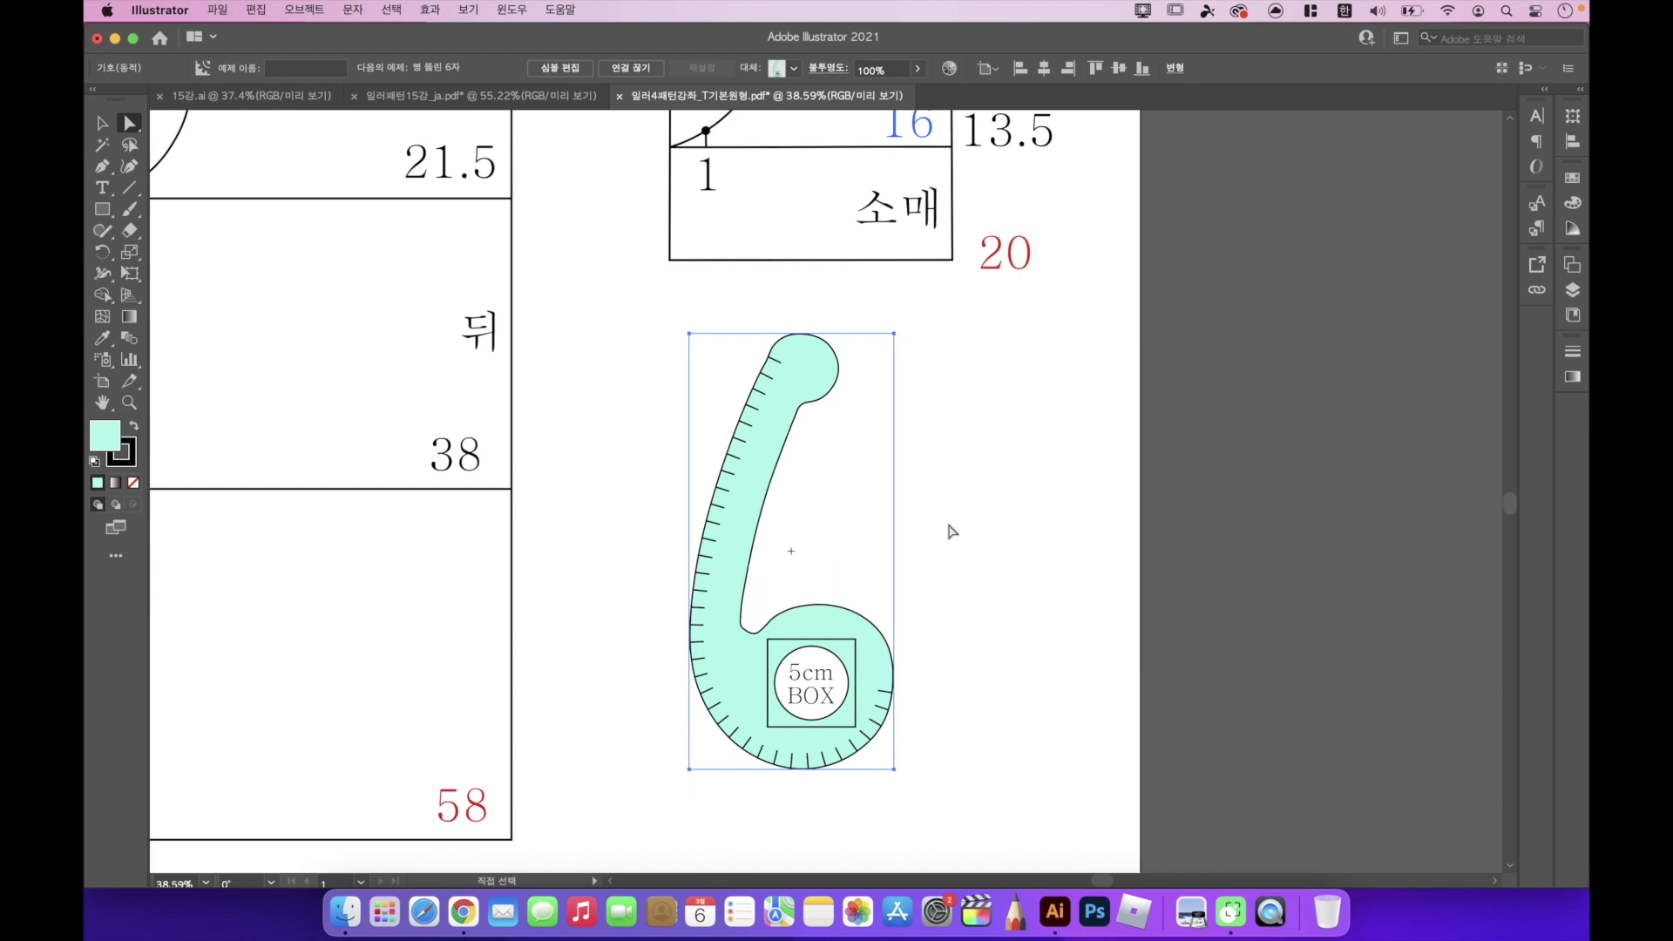
Delete the placed mint ruler symbol and apply the Pathfinder Divide operation to the unfilled ruler outline.
key("Delete")
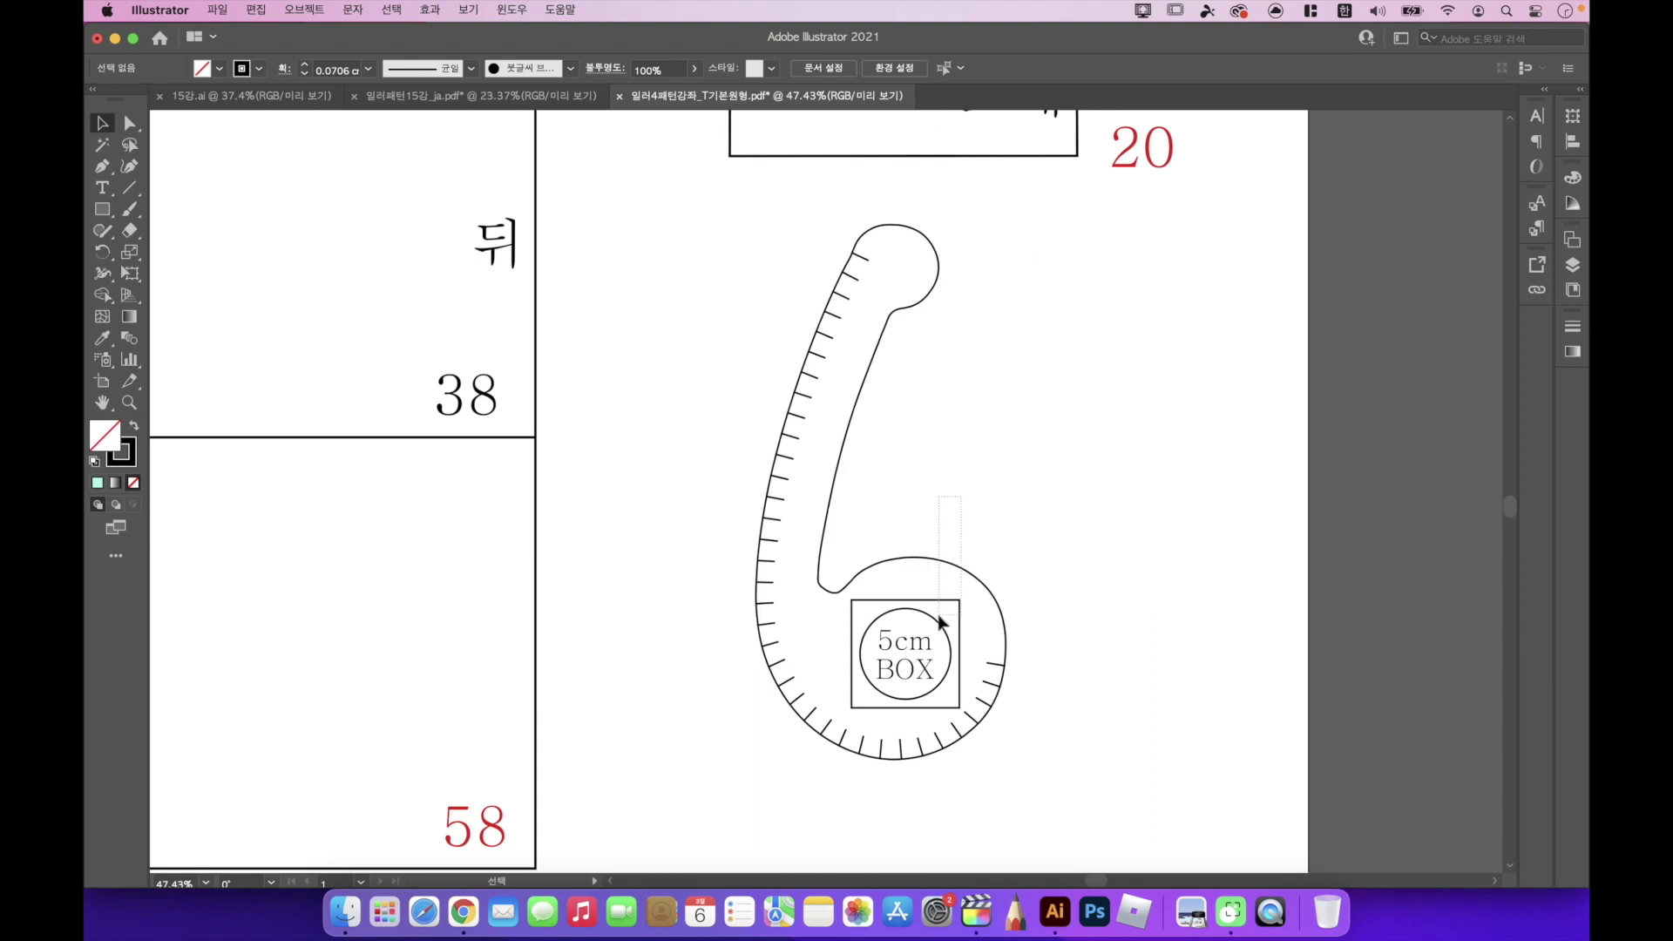
left_click(938, 613)
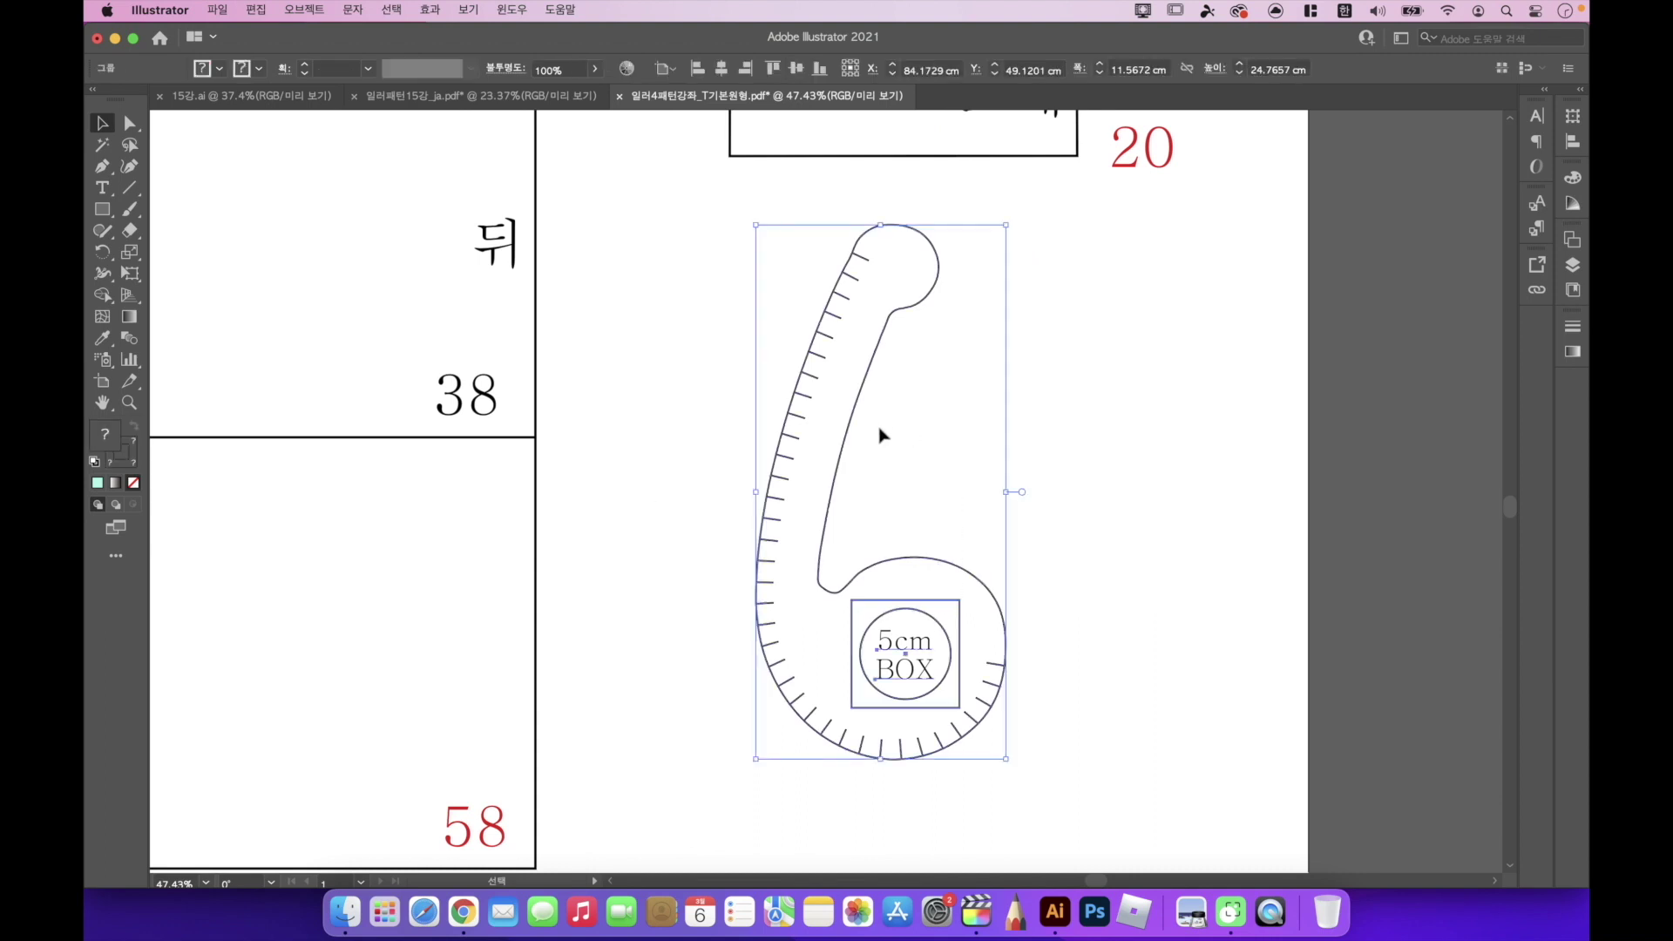
left_click(510, 10)
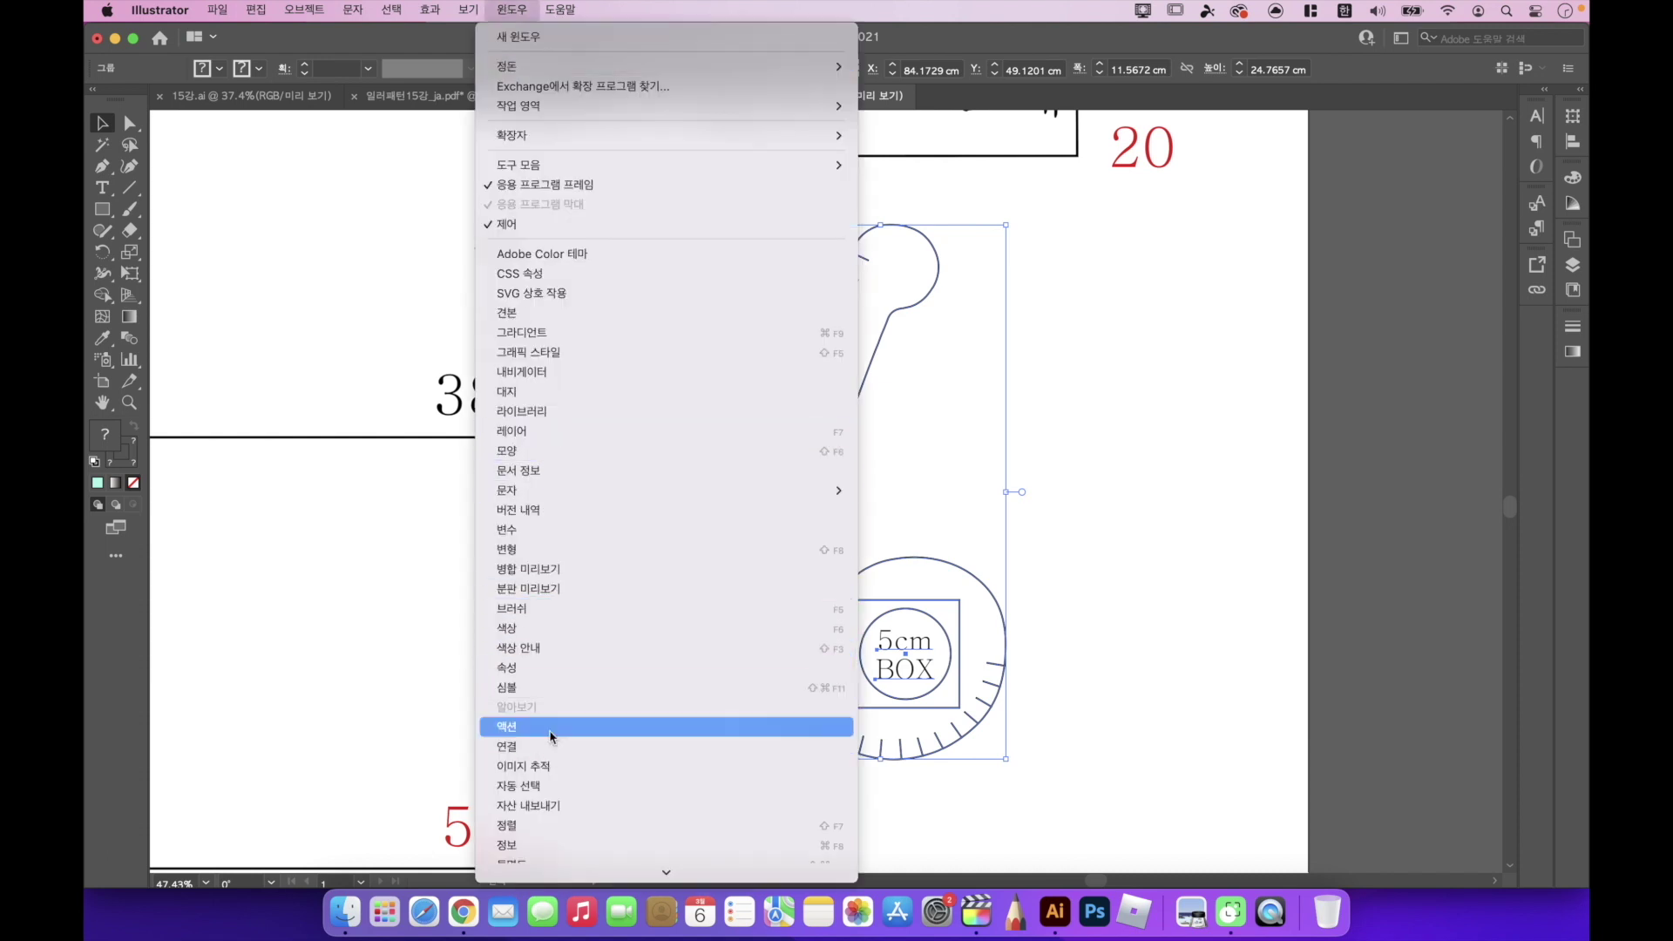
scroll(551, 723, "down", 5)
mouse_move(550, 738)
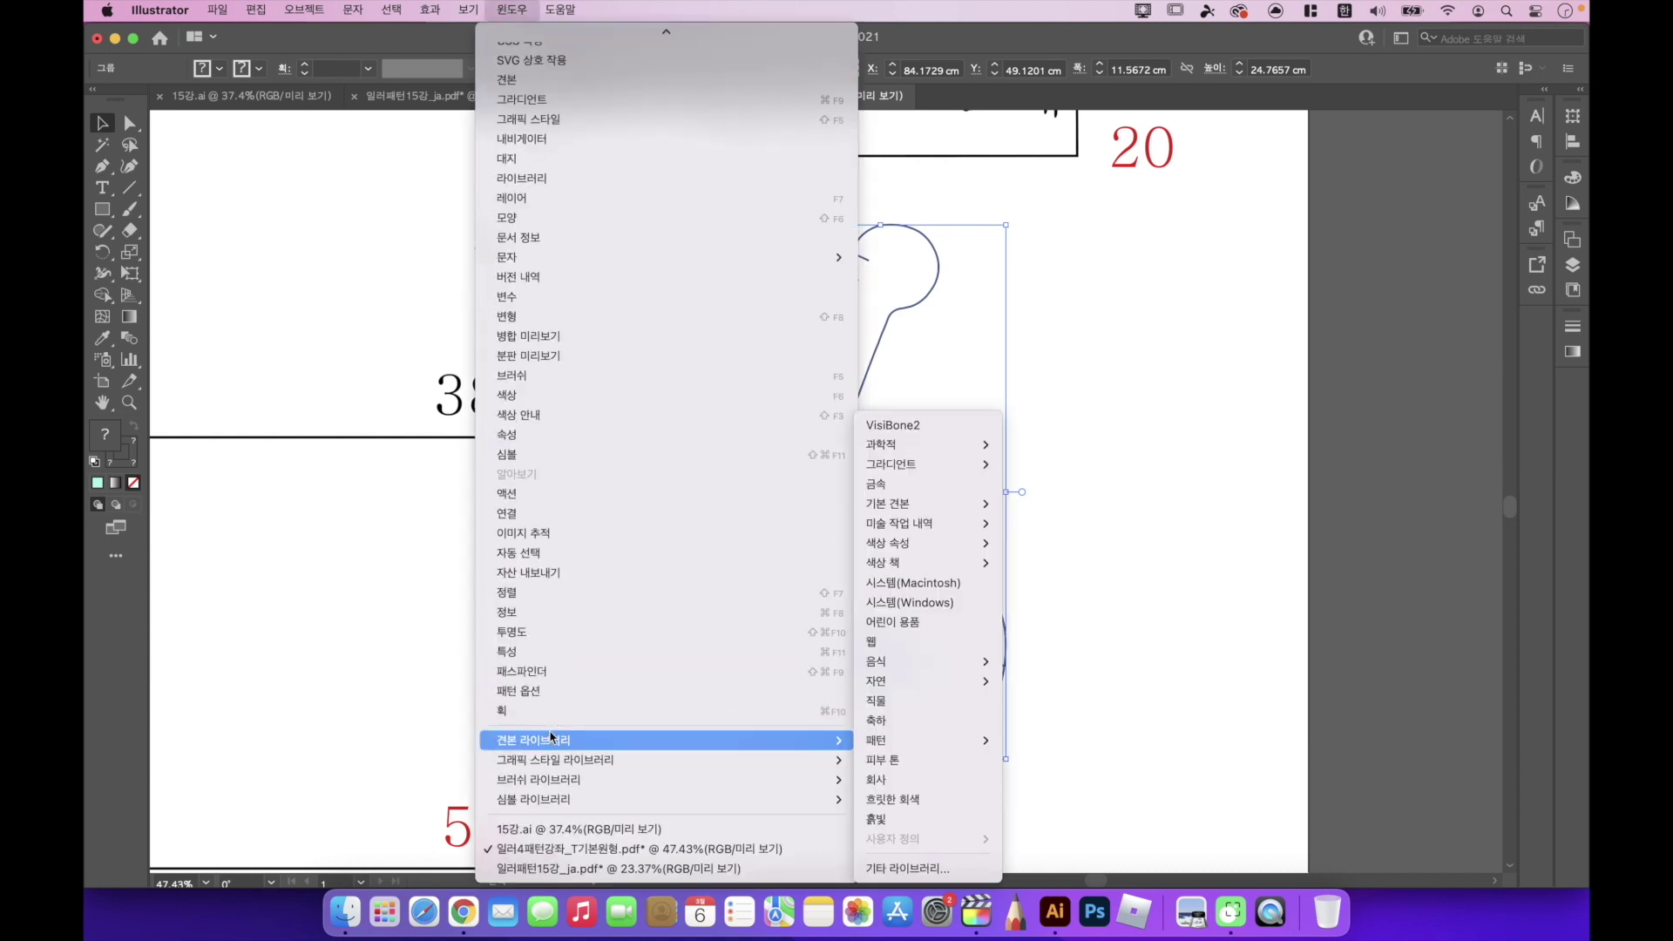
left_click(555, 676)
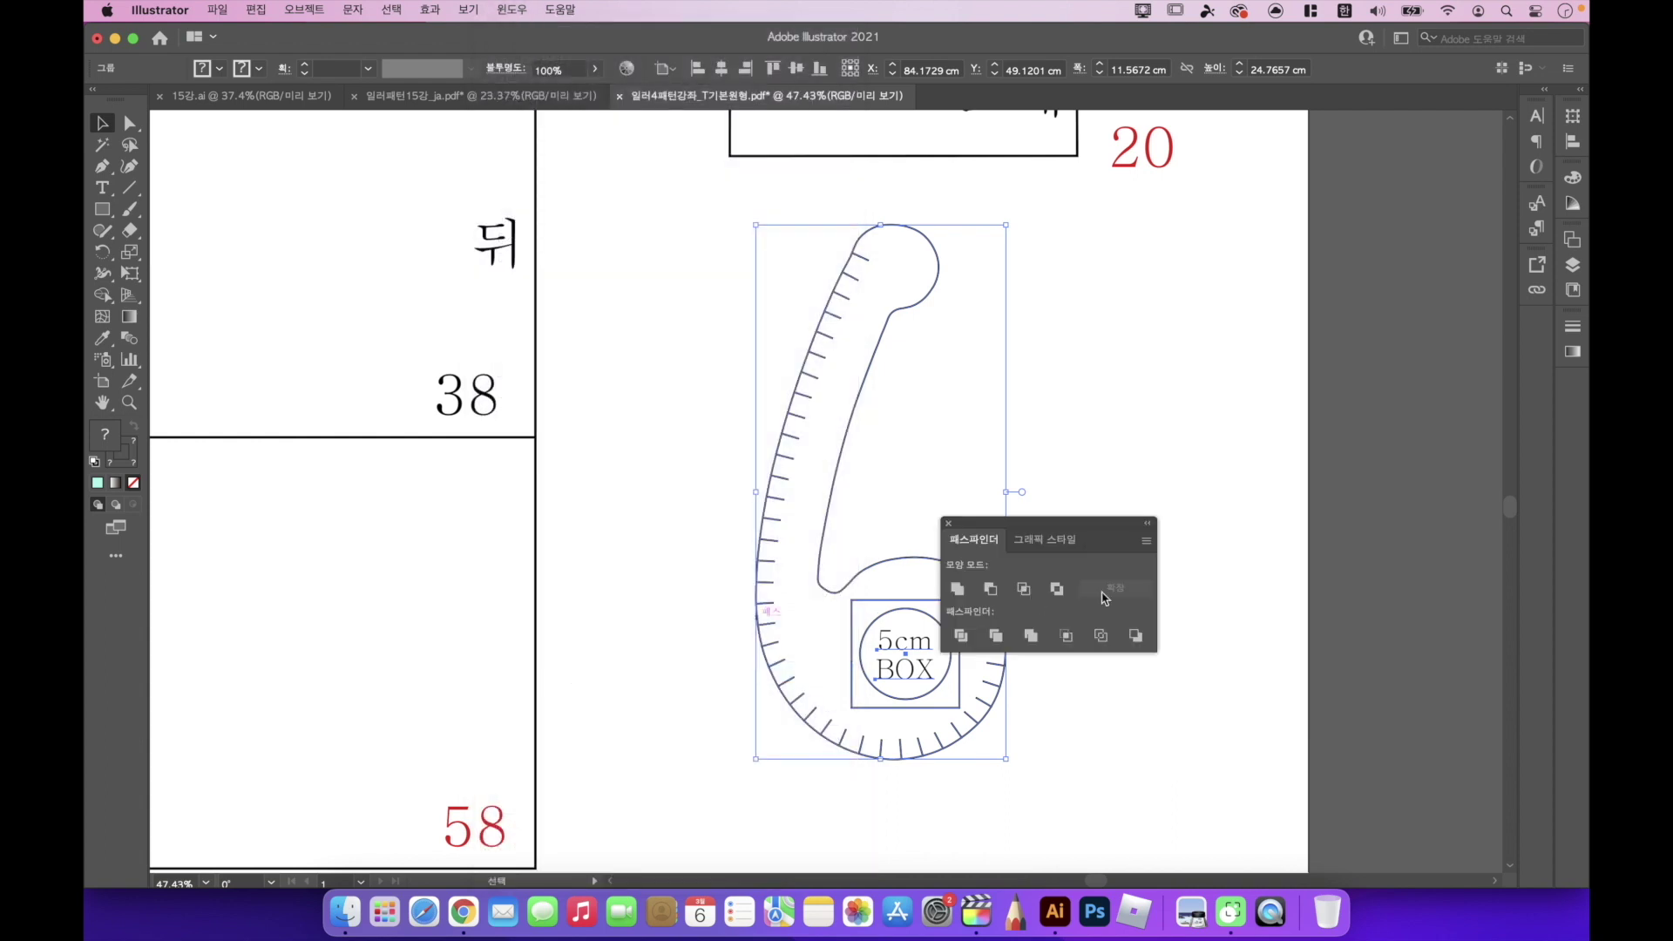
left_click(961, 637)
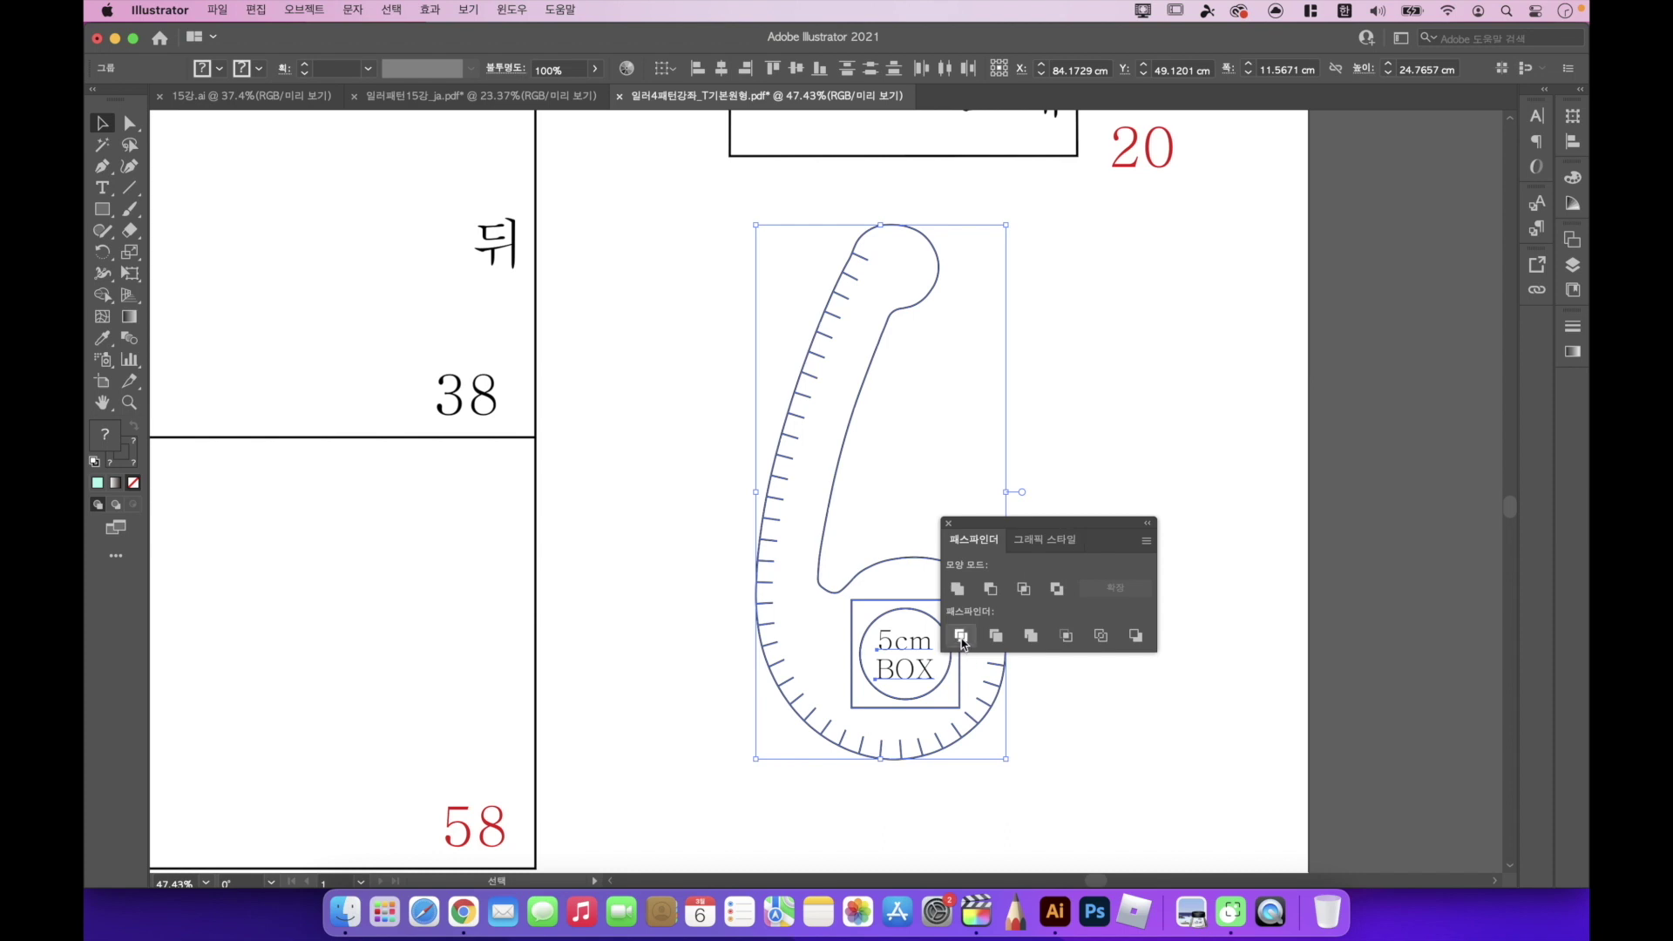
left_click_drag(1037, 530, 1165, 524)
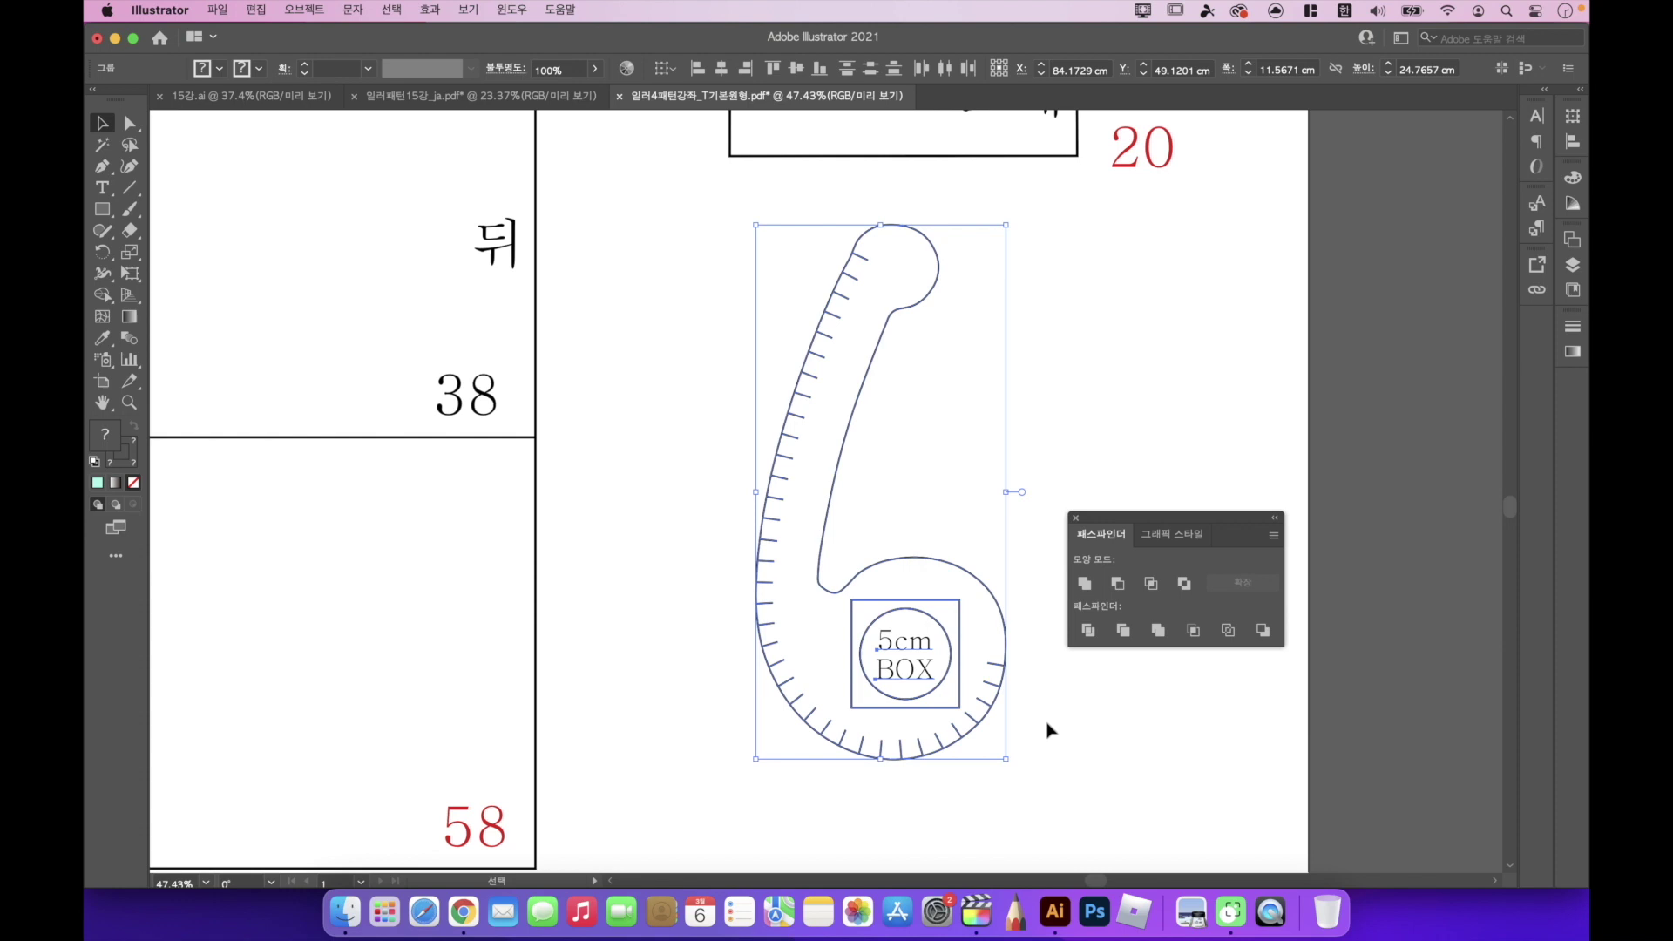
Ungroup the divided ruler artwork and close the Pathfinder options.
left_click(1017, 528)
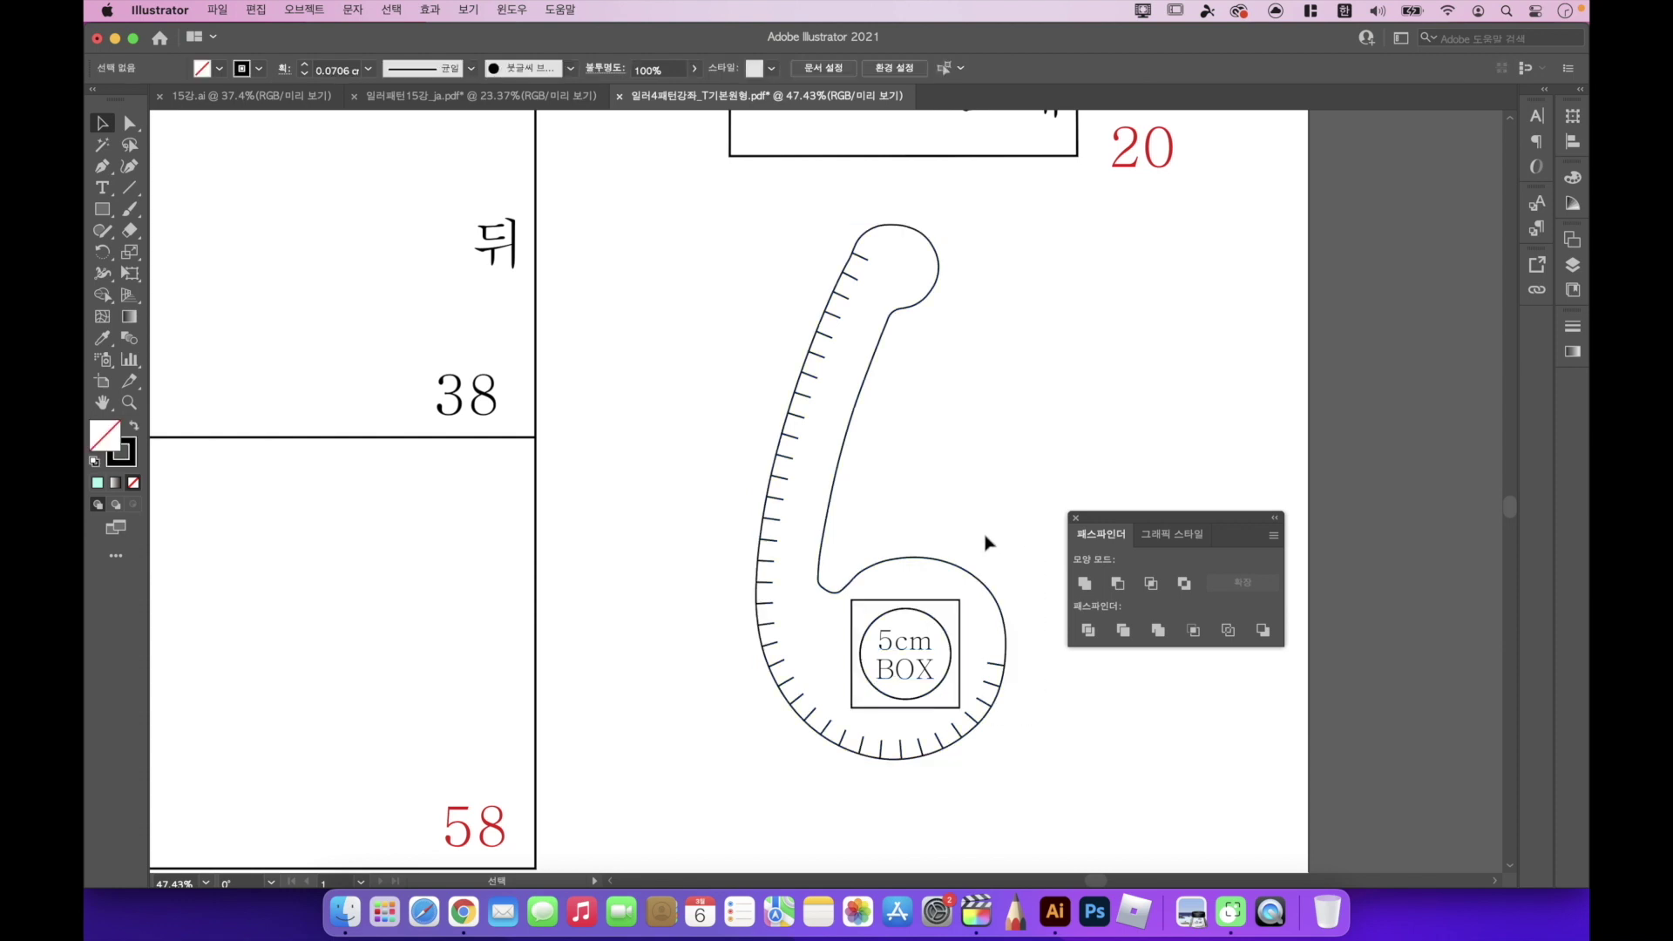
left_click(941, 566)
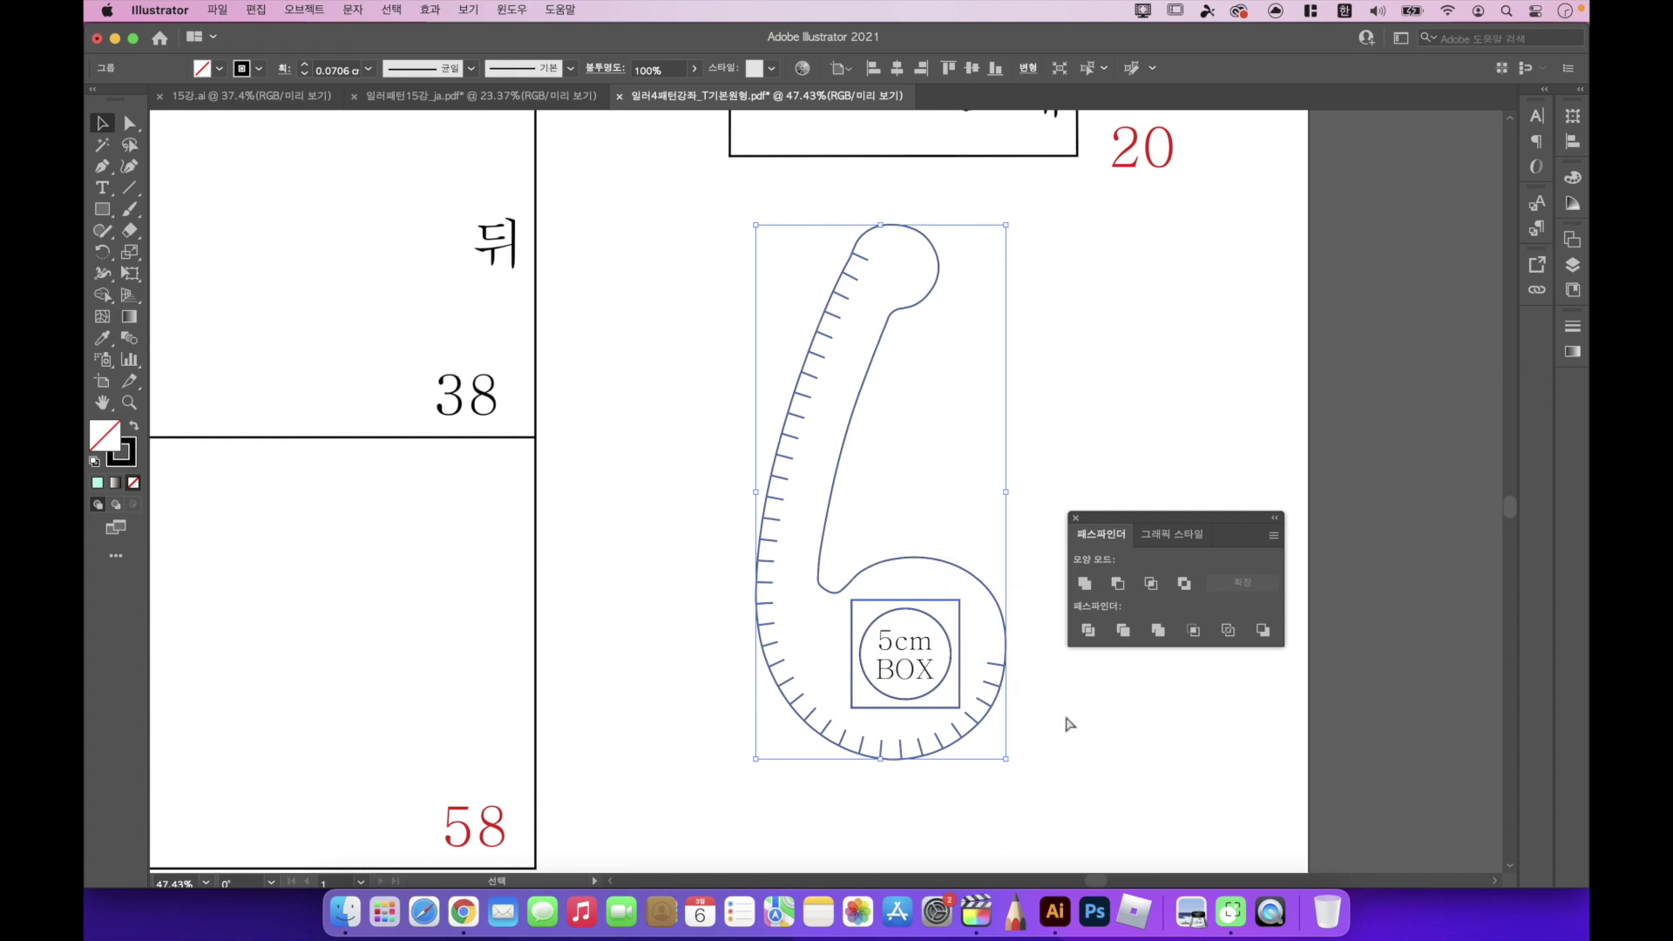
key("super+shift+g")
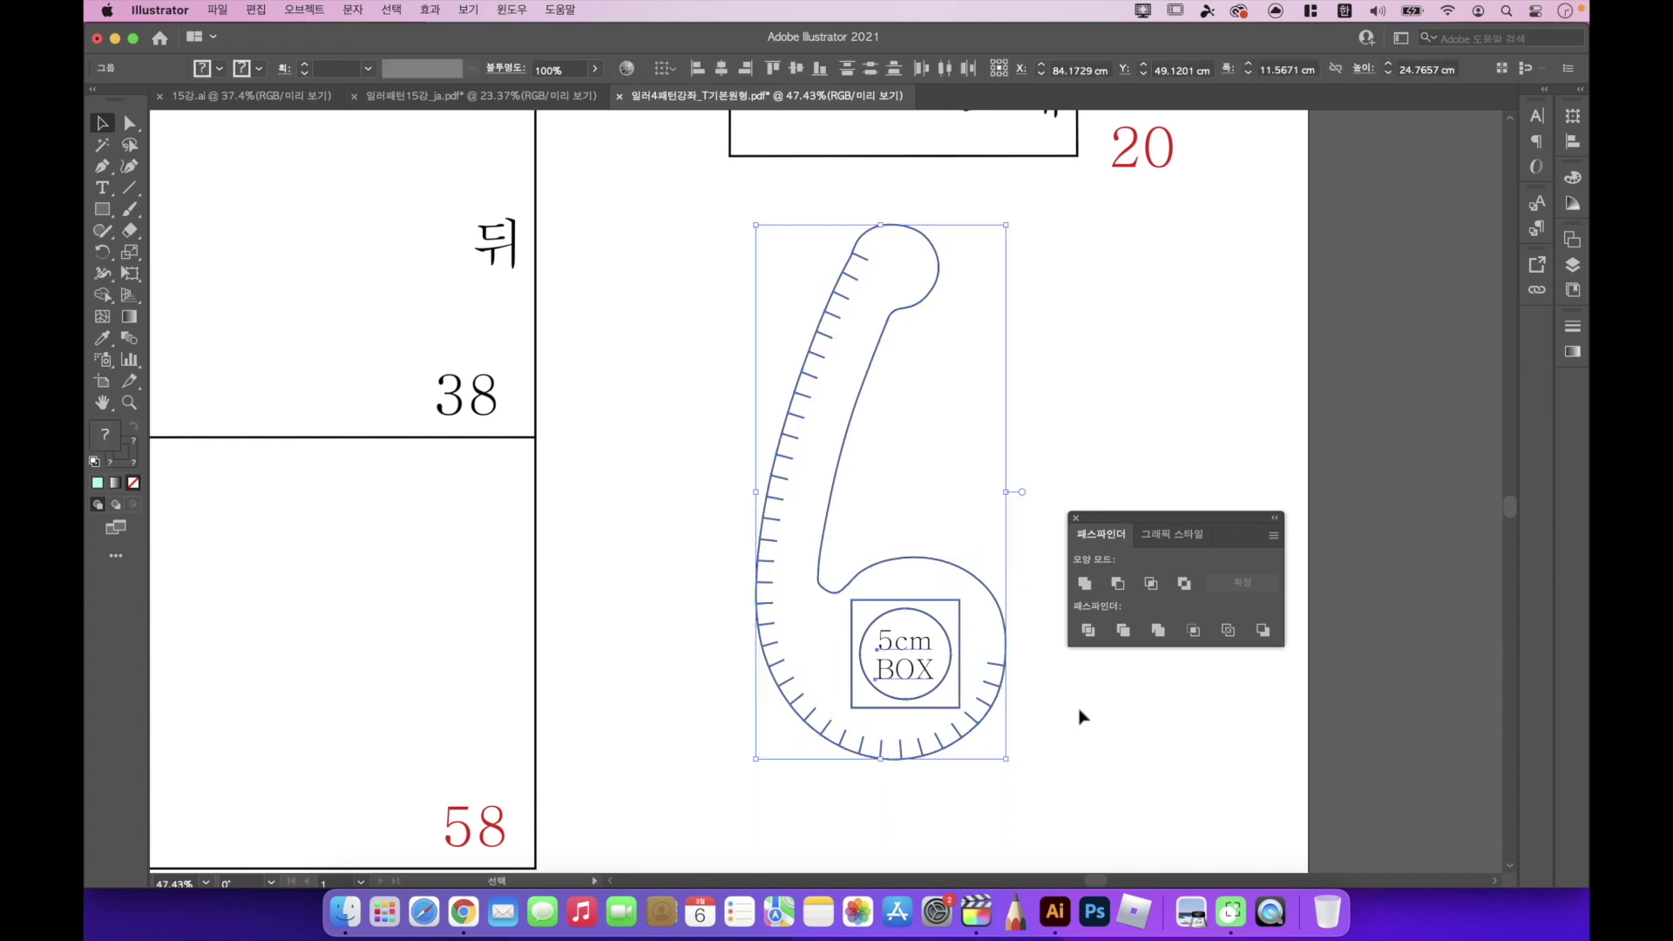
left_click(1058, 521)
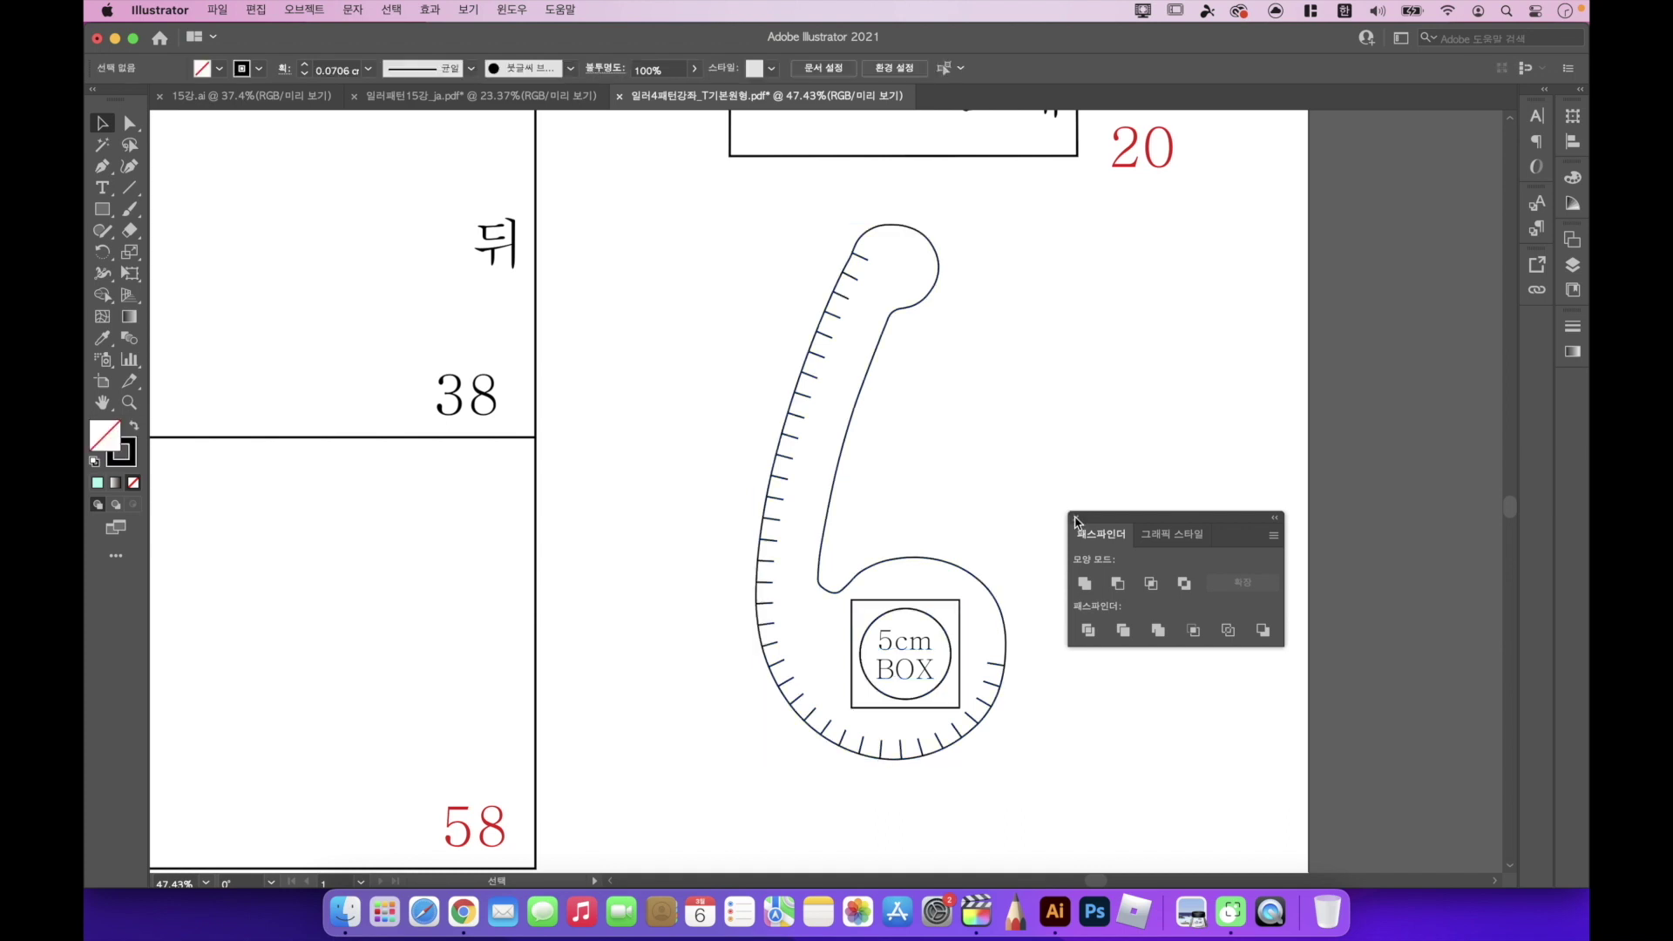
left_click(1073, 520)
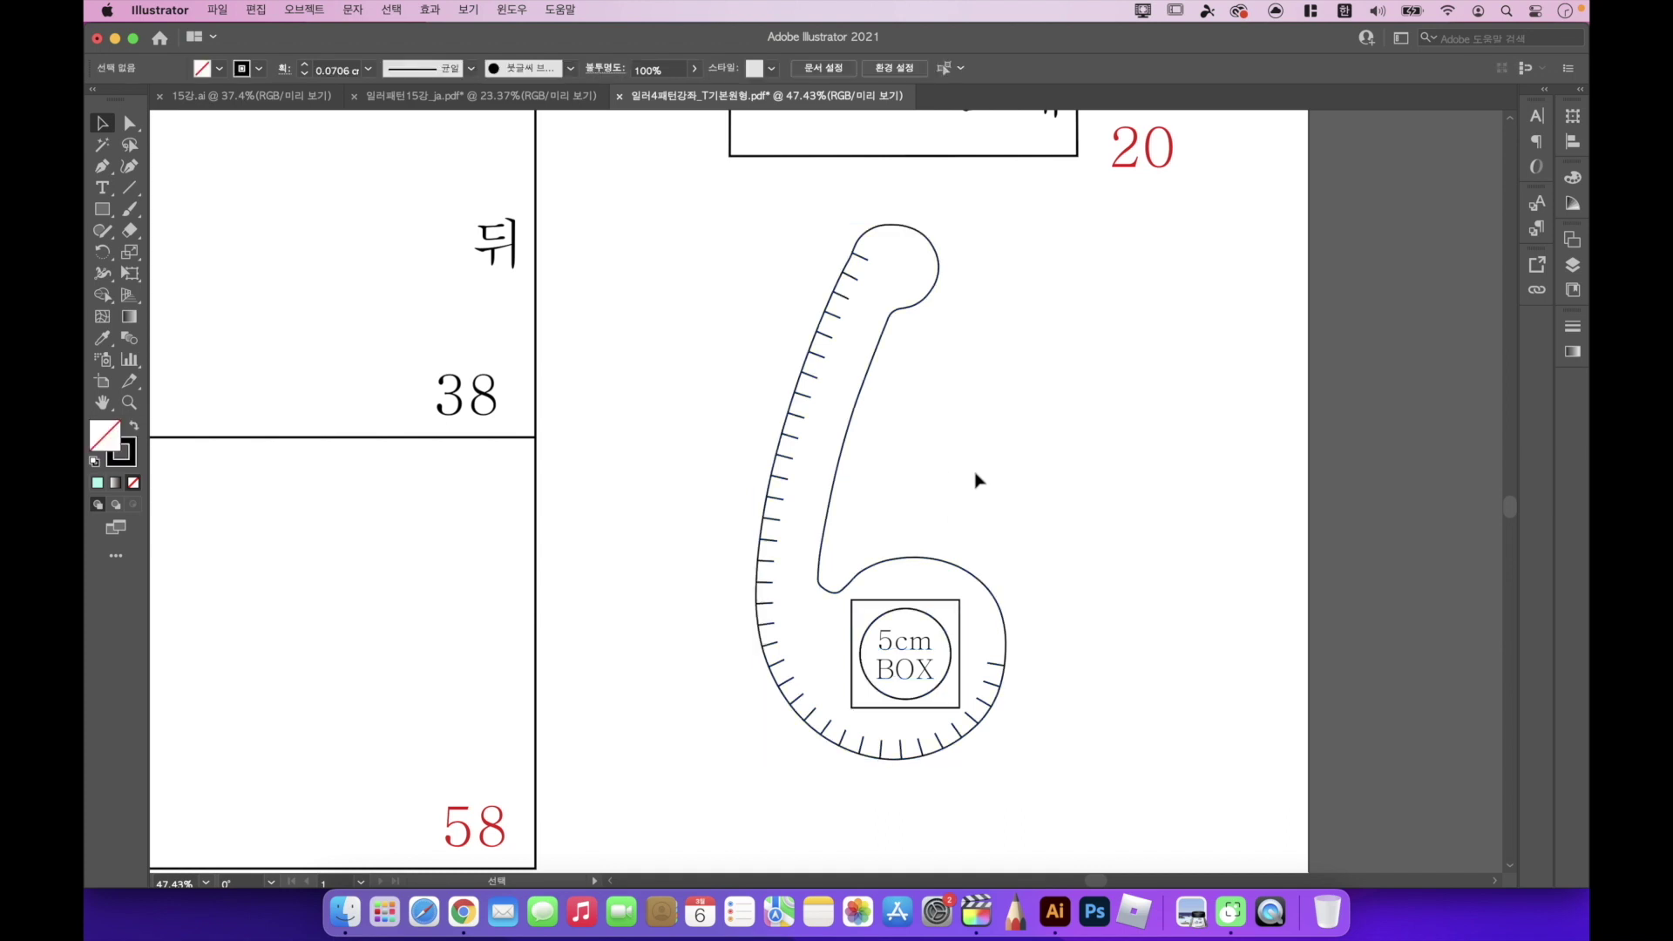
Select only the ruler's outer body path with the Direct Selection tool.
left_click(944, 563)
left_click(306, 366)
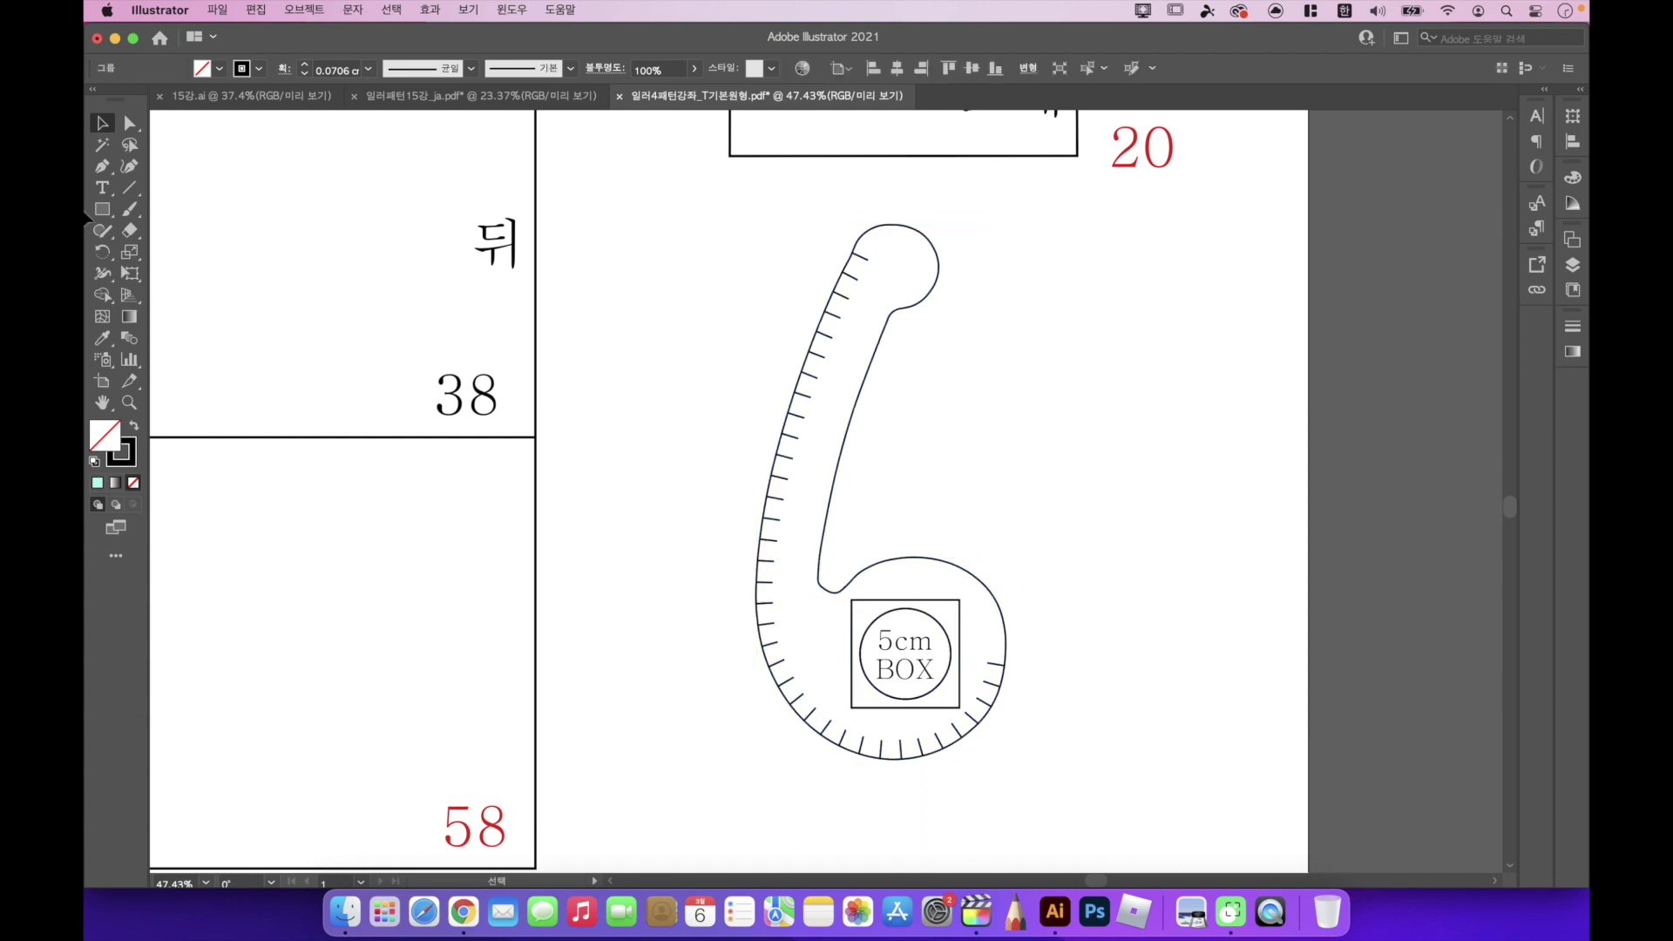
left_click(130, 123)
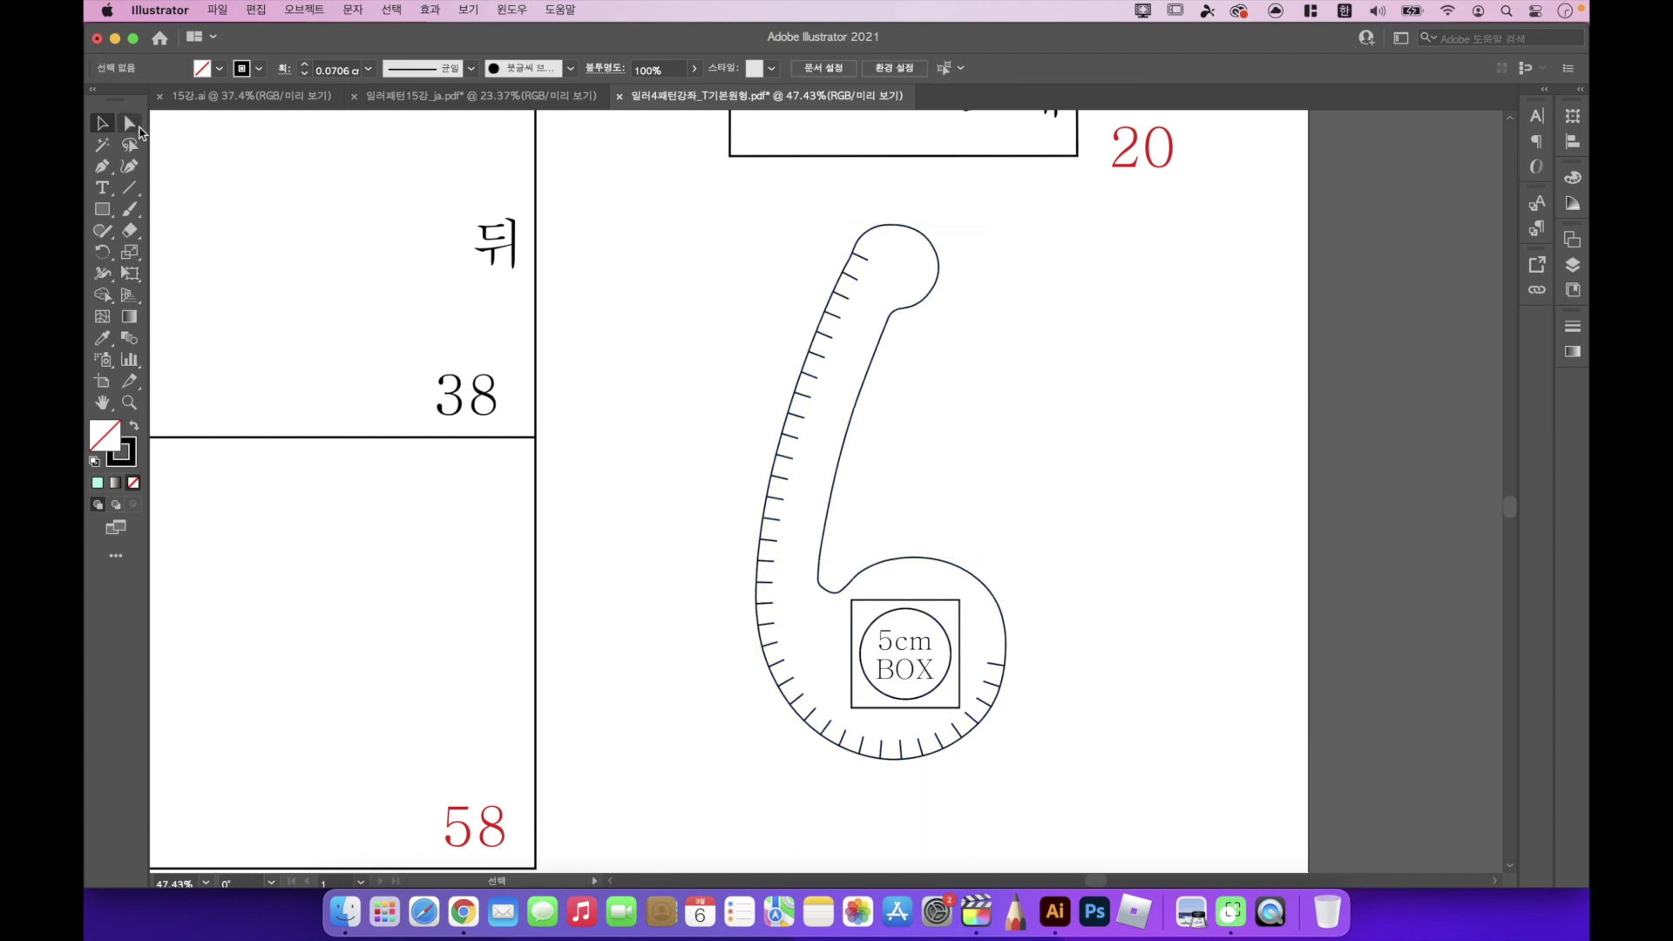
left_click(857, 406)
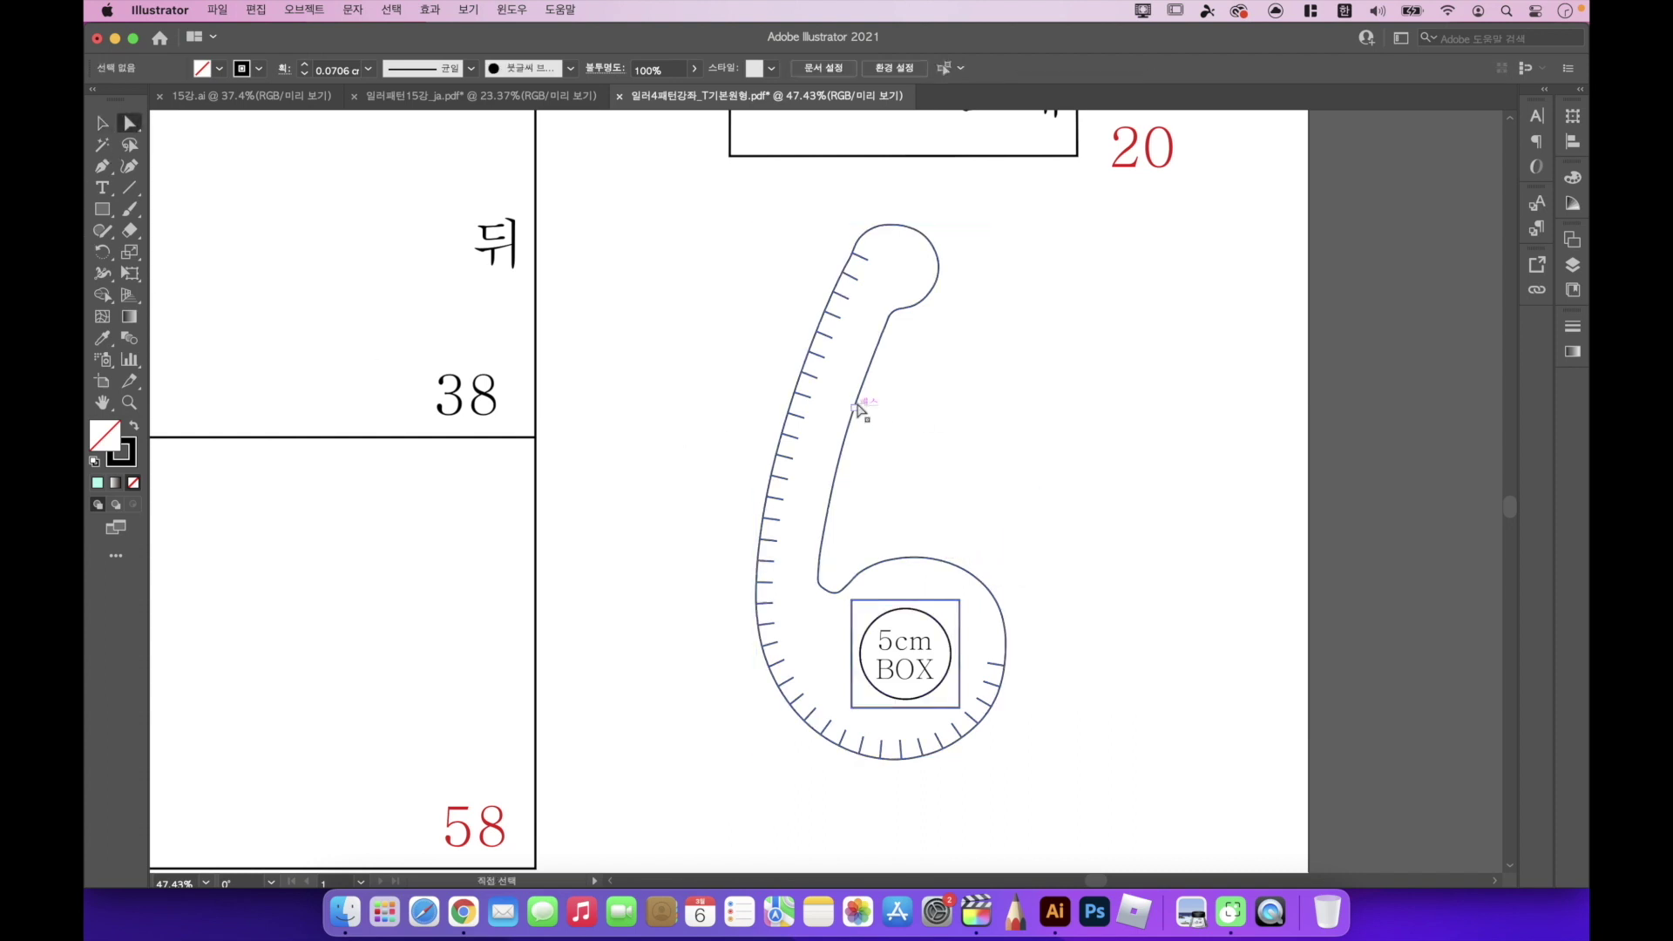
left_click(1064, 377)
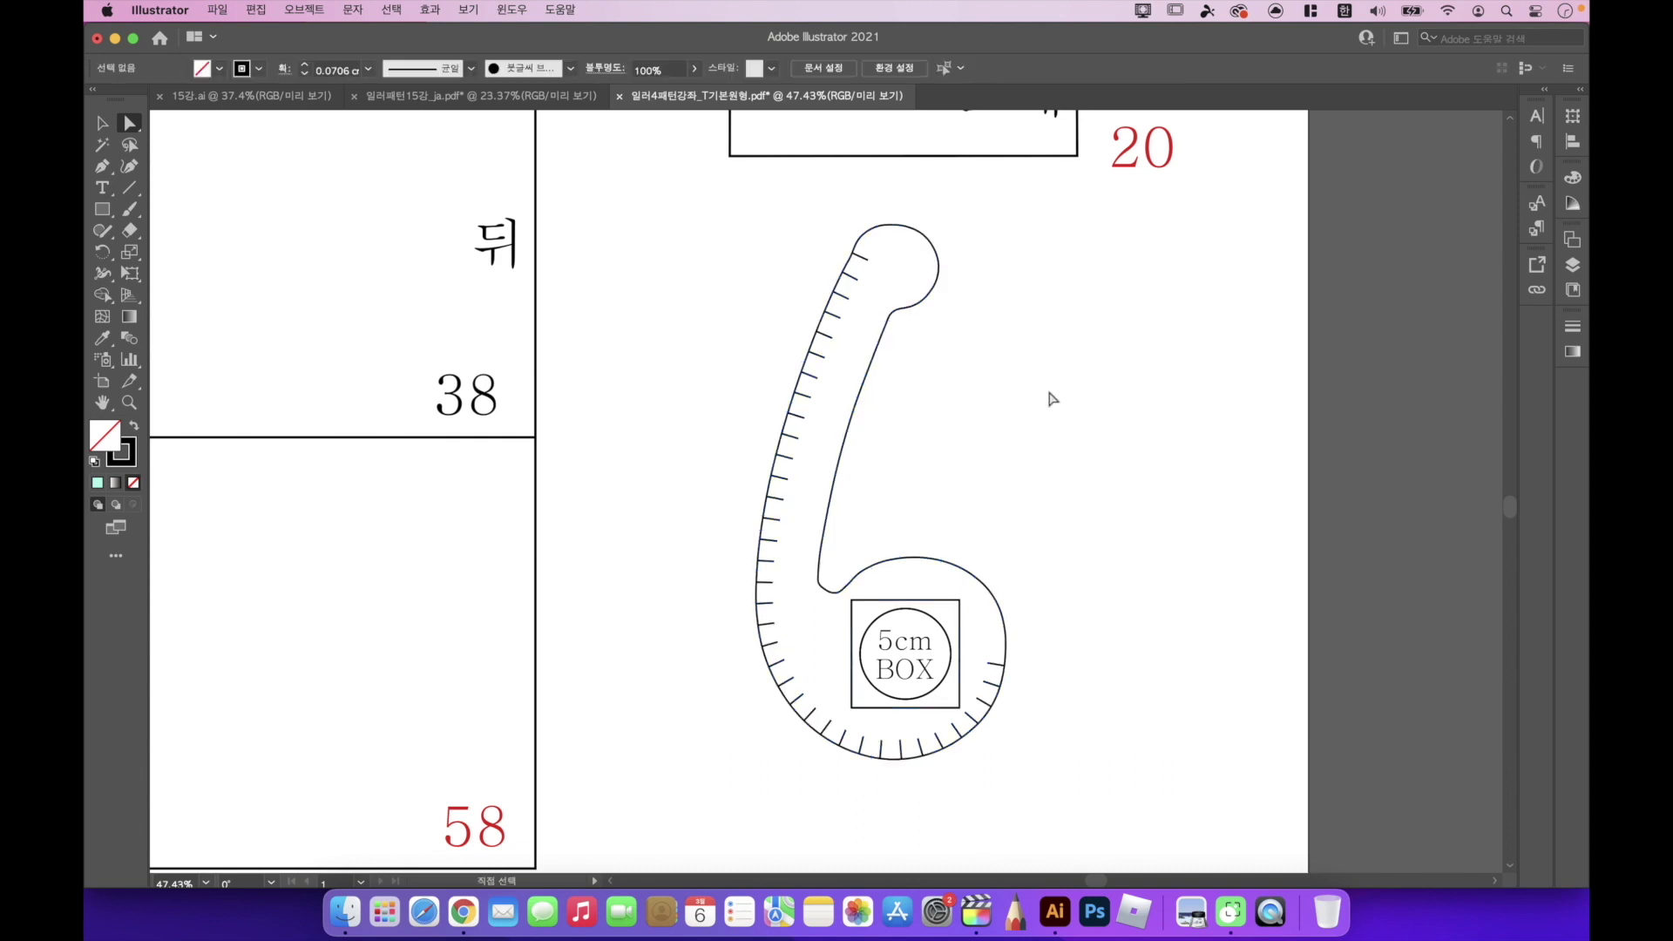
left_click(861, 382)
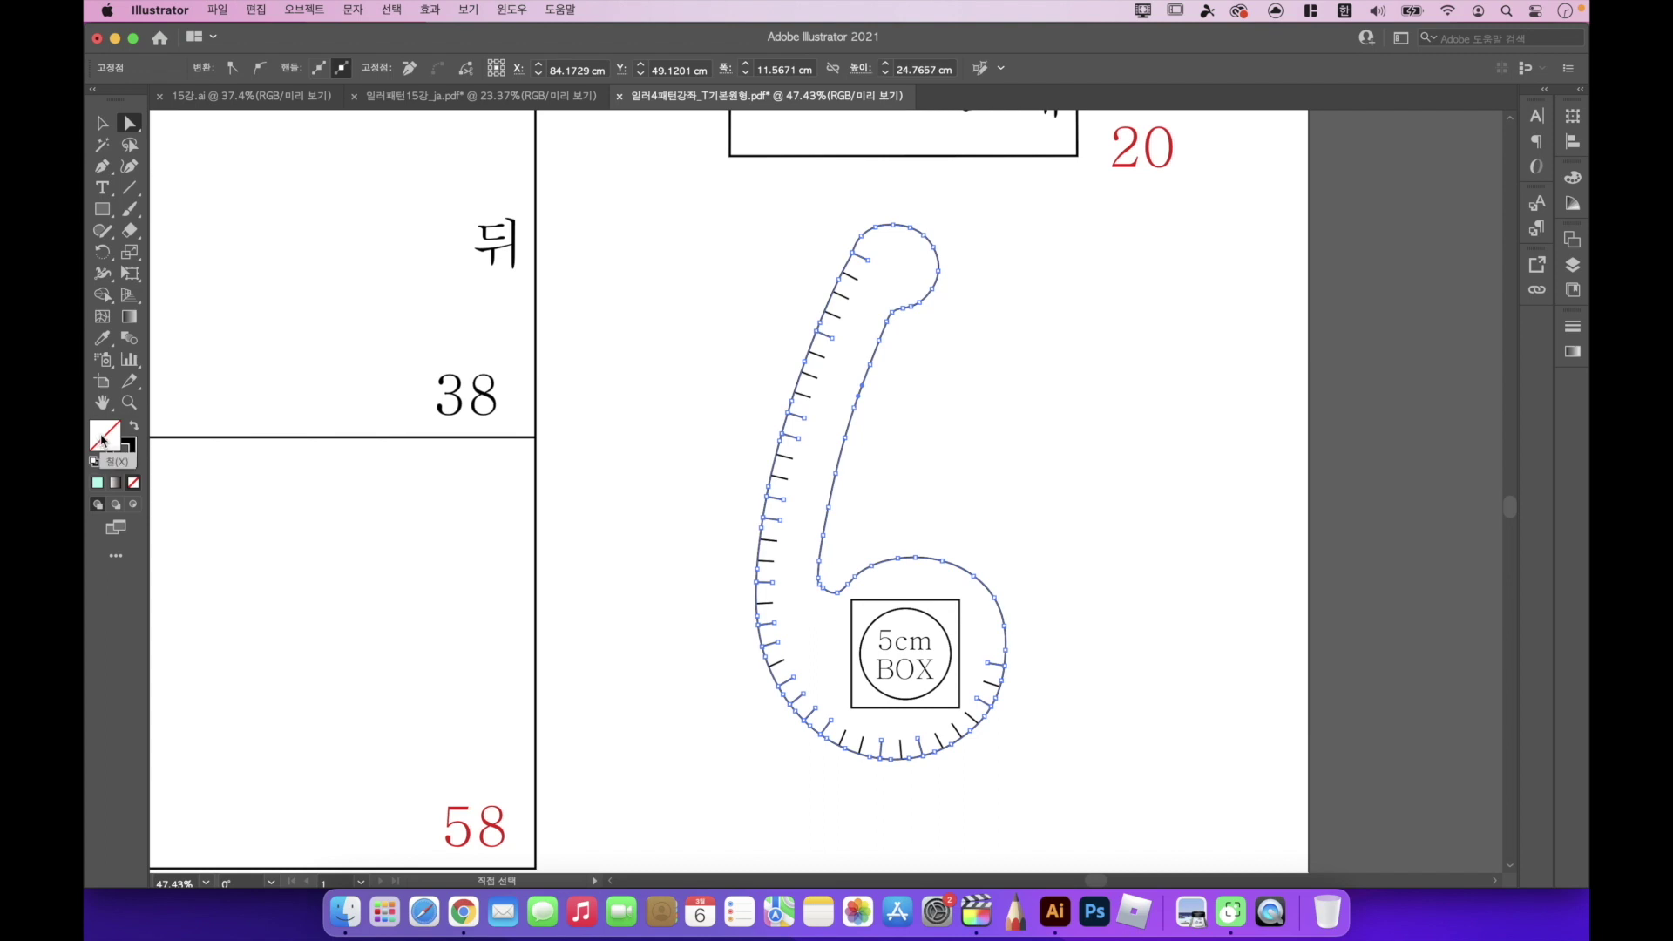
Show the 견본 swatches, open the 장식용 레거시 decorative pattern library and place it beside the ruler.
left_click(513, 10)
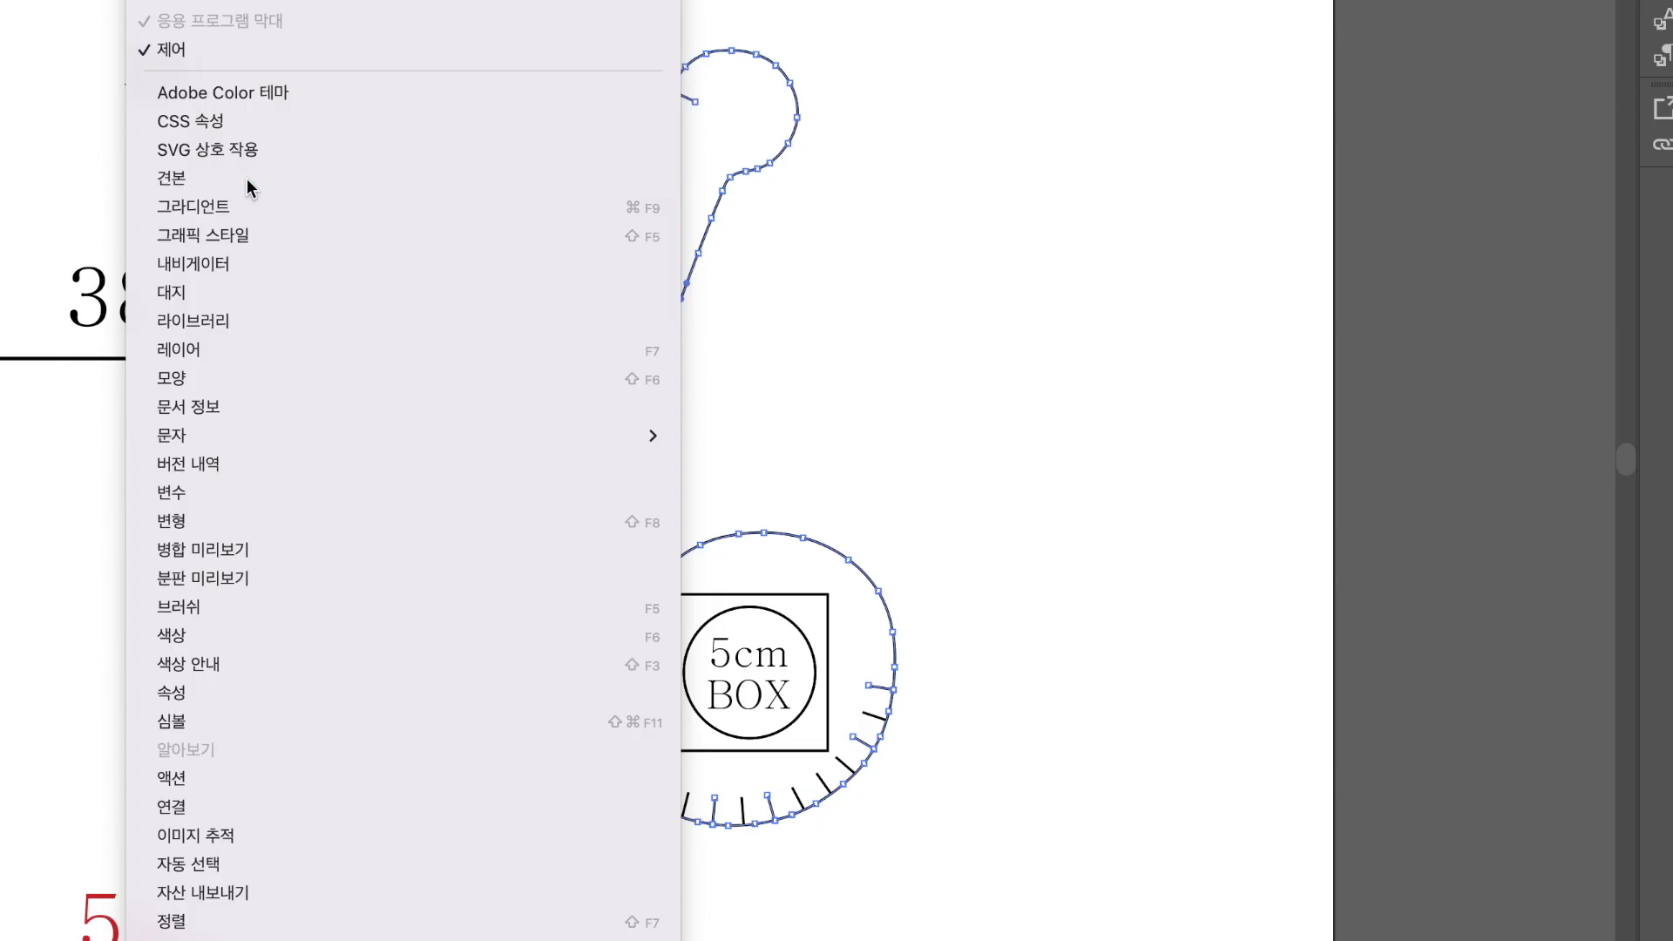
left_click(558, 315)
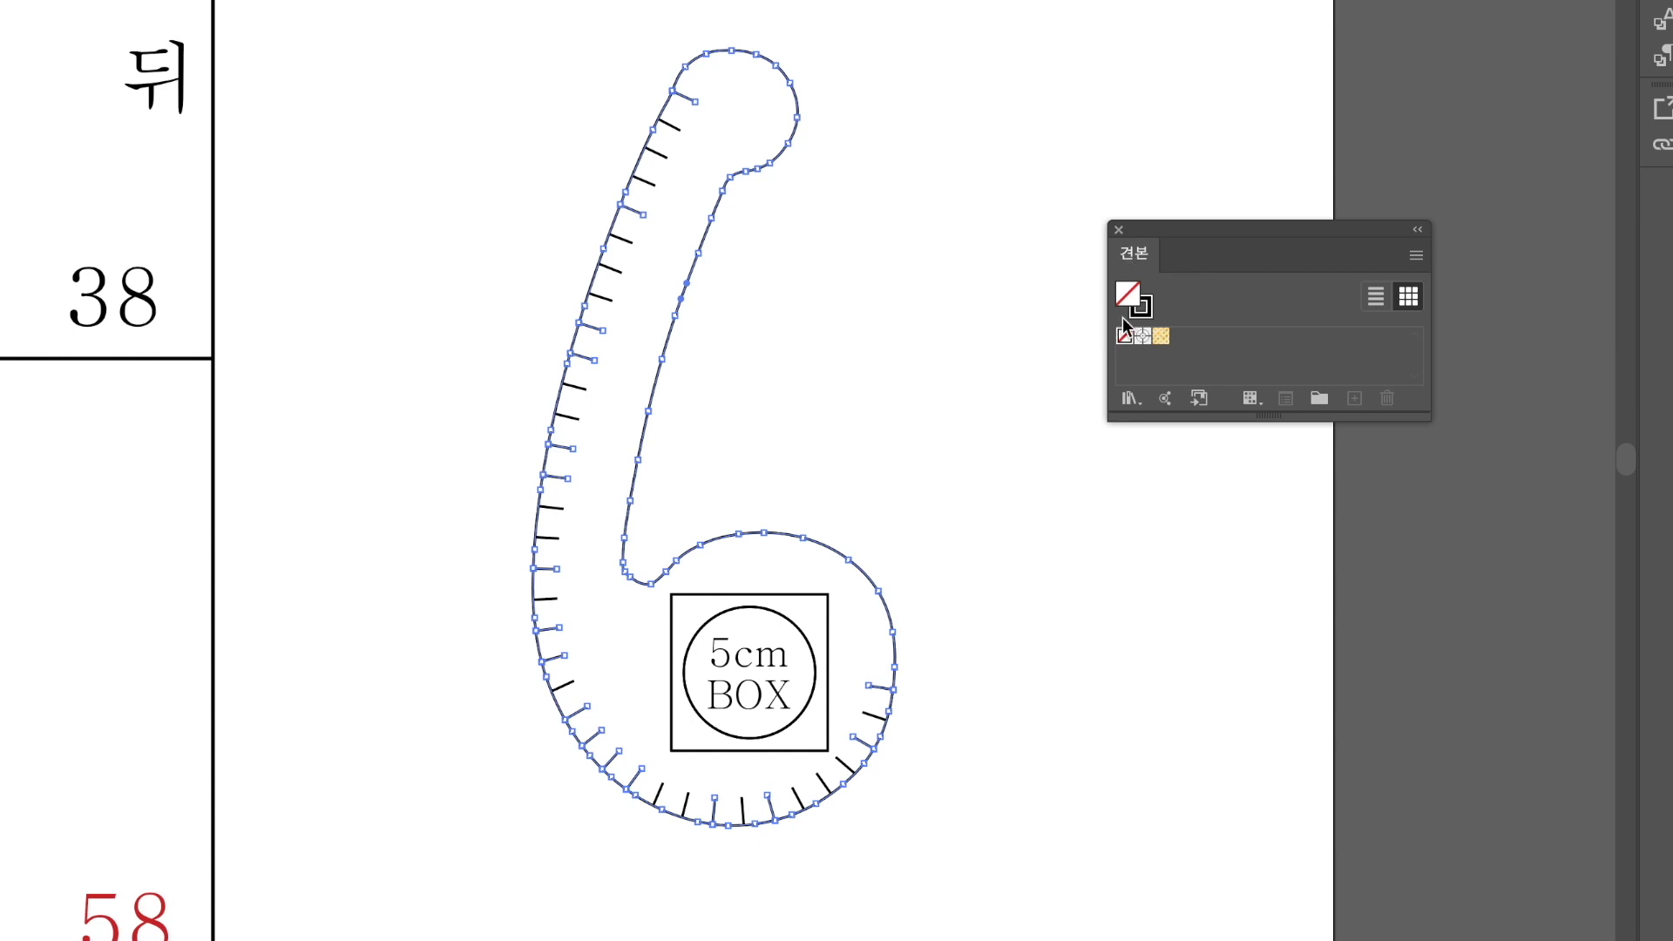
left_click(1128, 401)
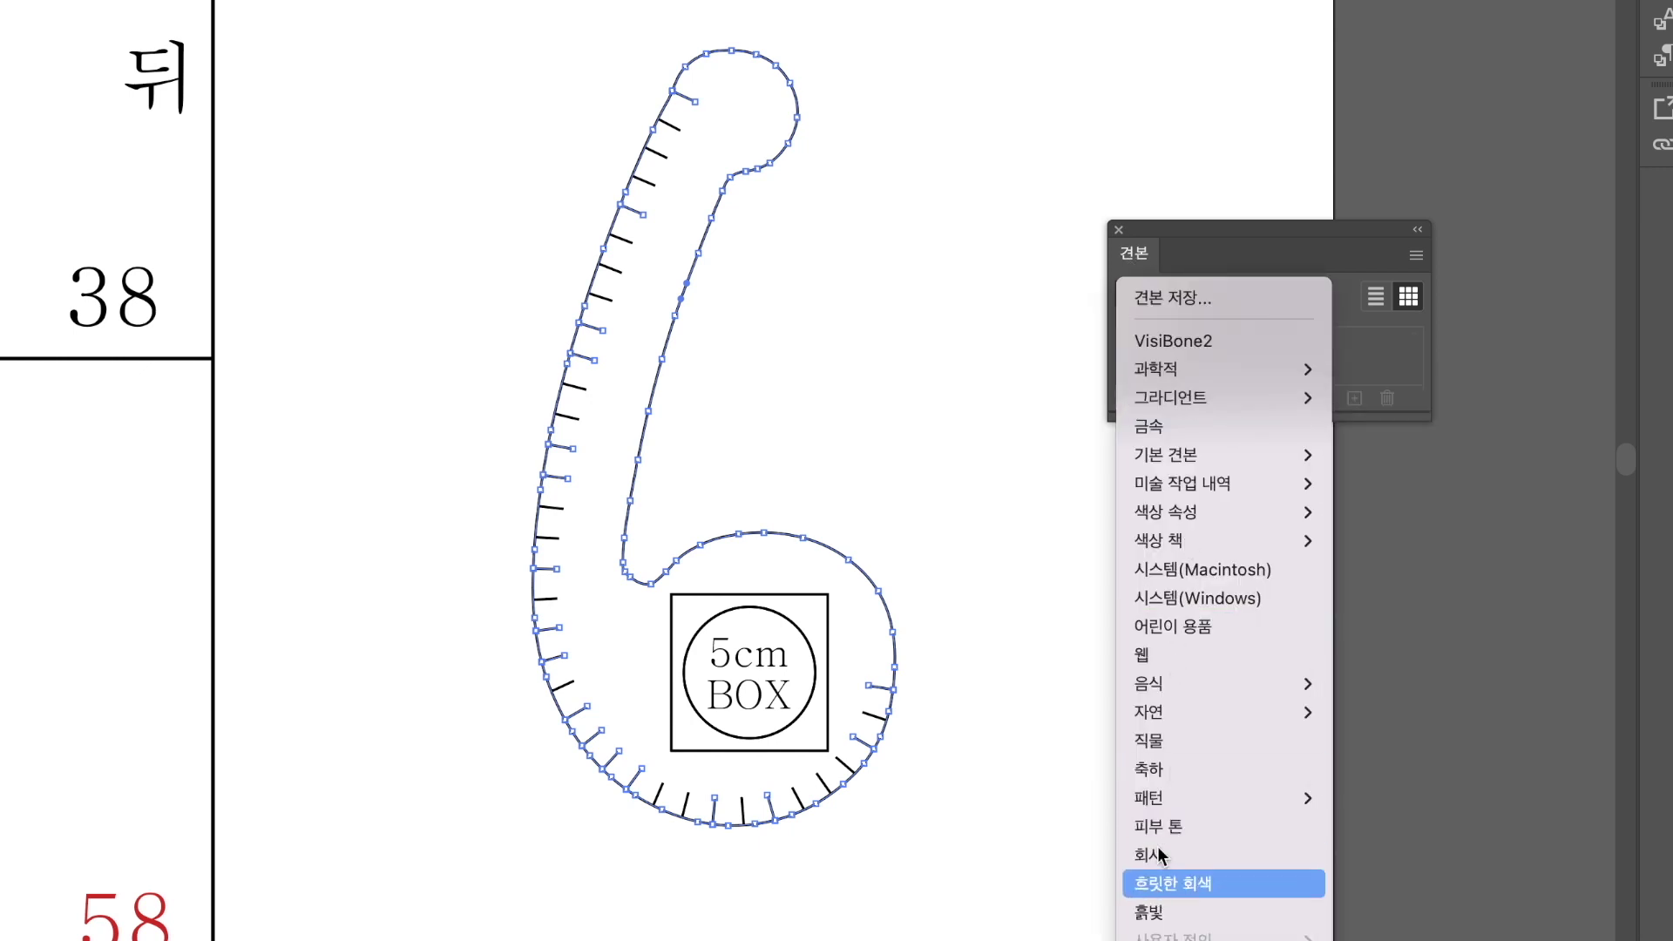
mouse_move(1163, 807)
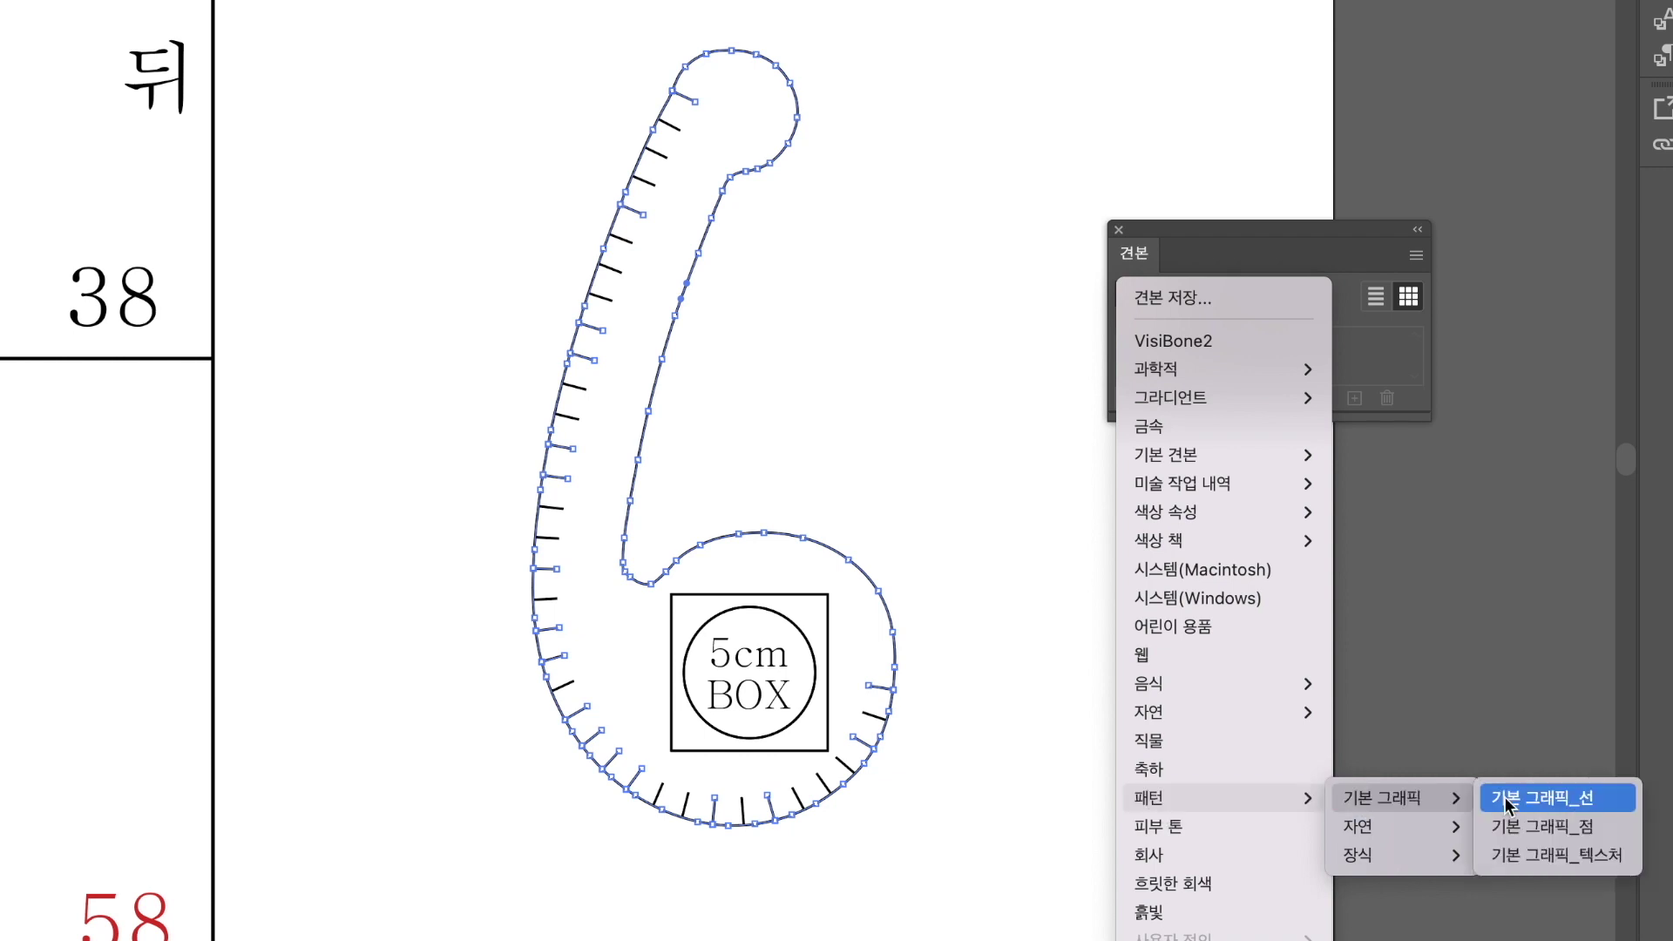
mouse_move(1357, 857)
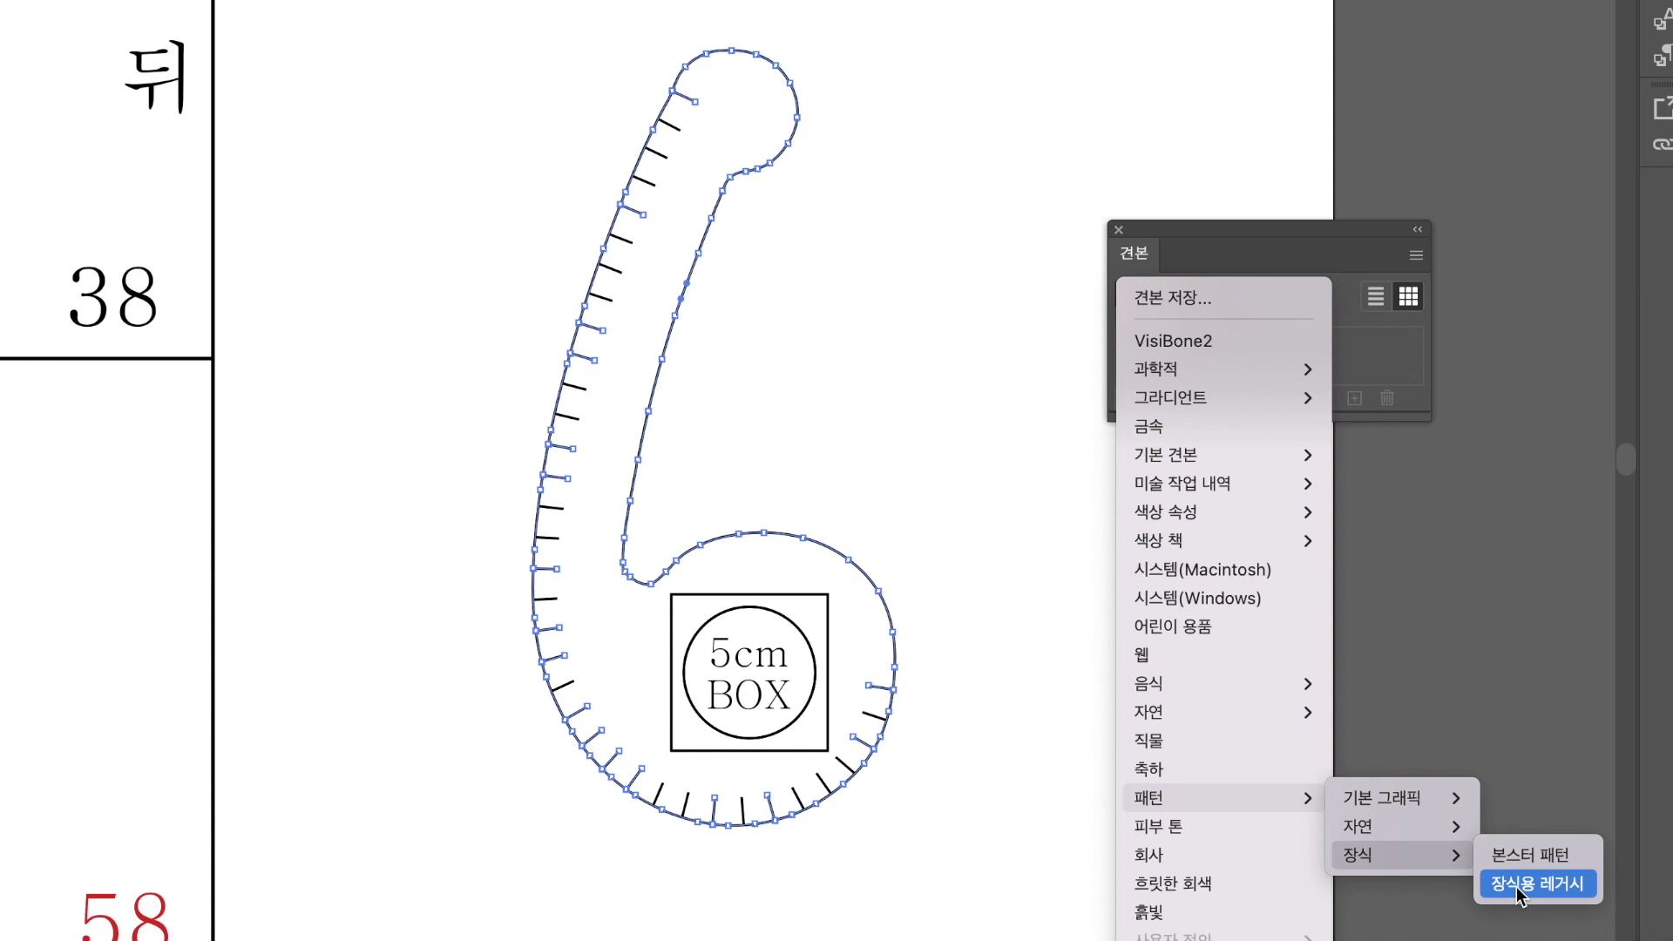
left_click(1516, 885)
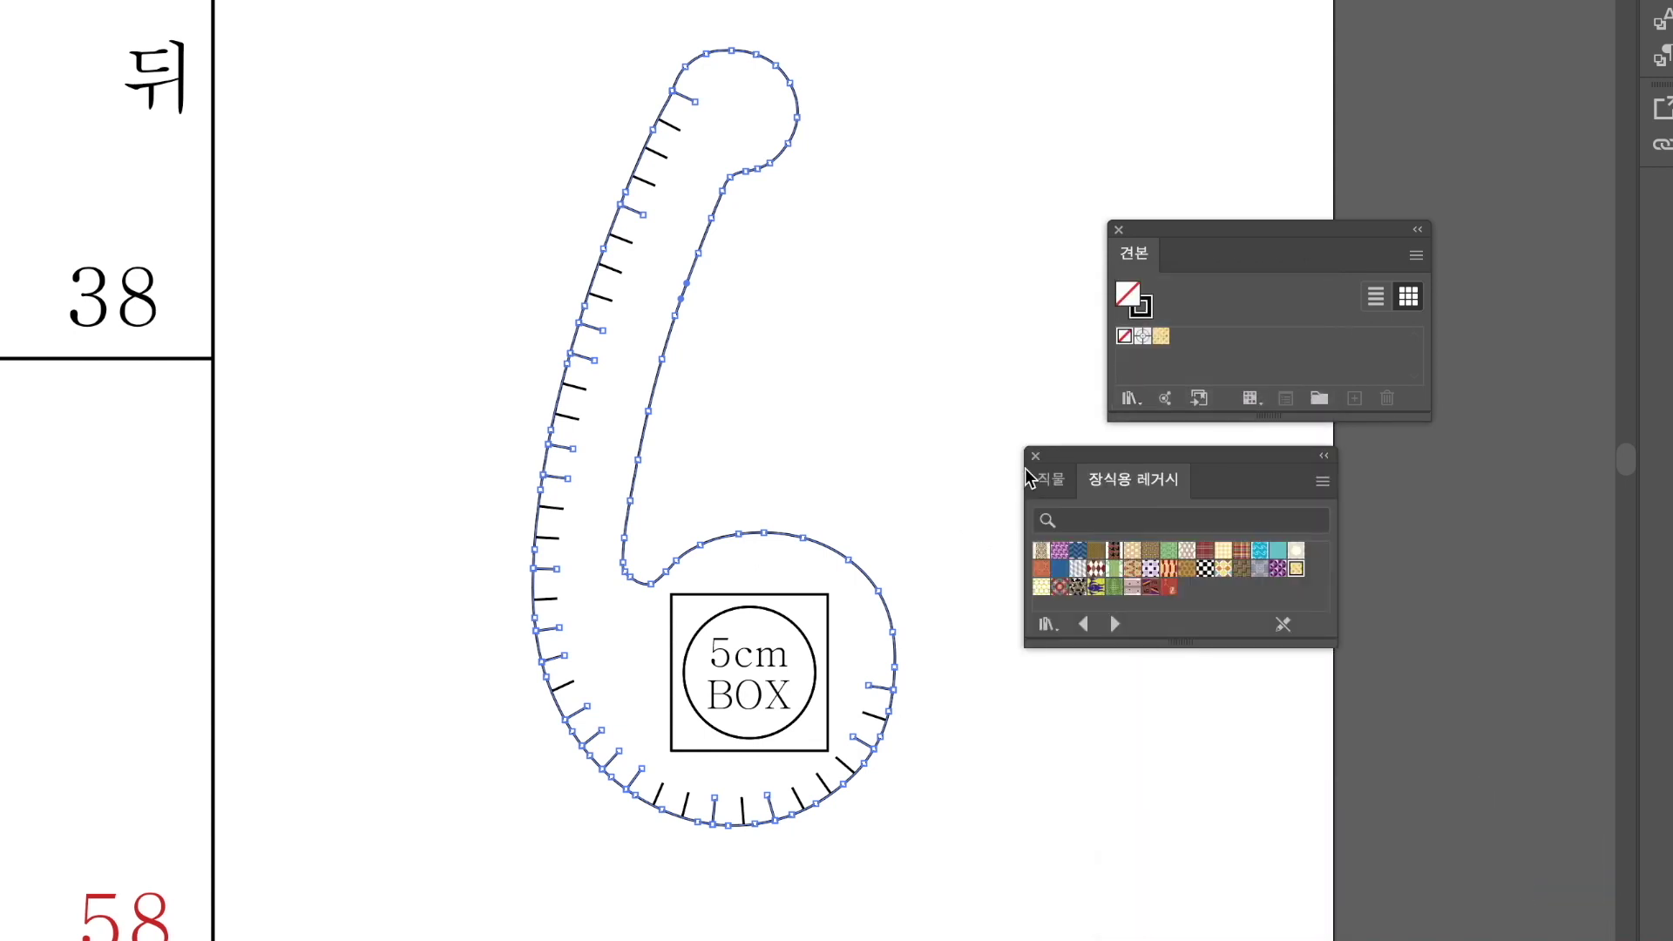
left_click_drag(1143, 447, 1078, 528)
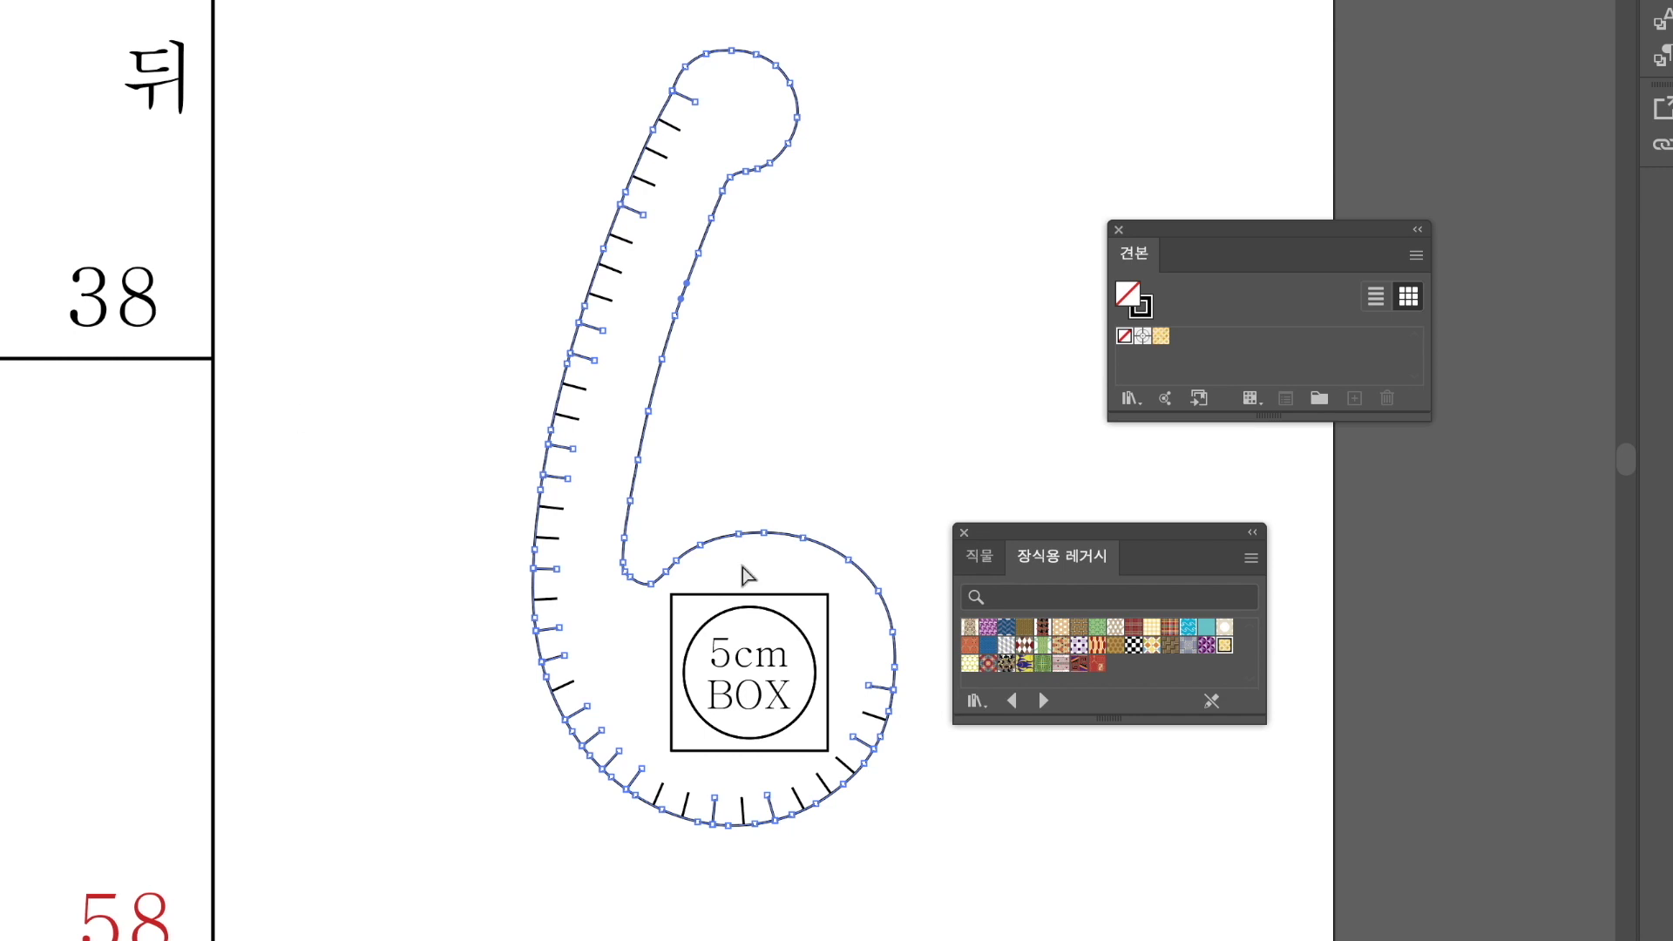
Fill the ruler body with the black-and-white checkerboard pattern and the inner circle with the purple geometric pattern.
left_click(1134, 645)
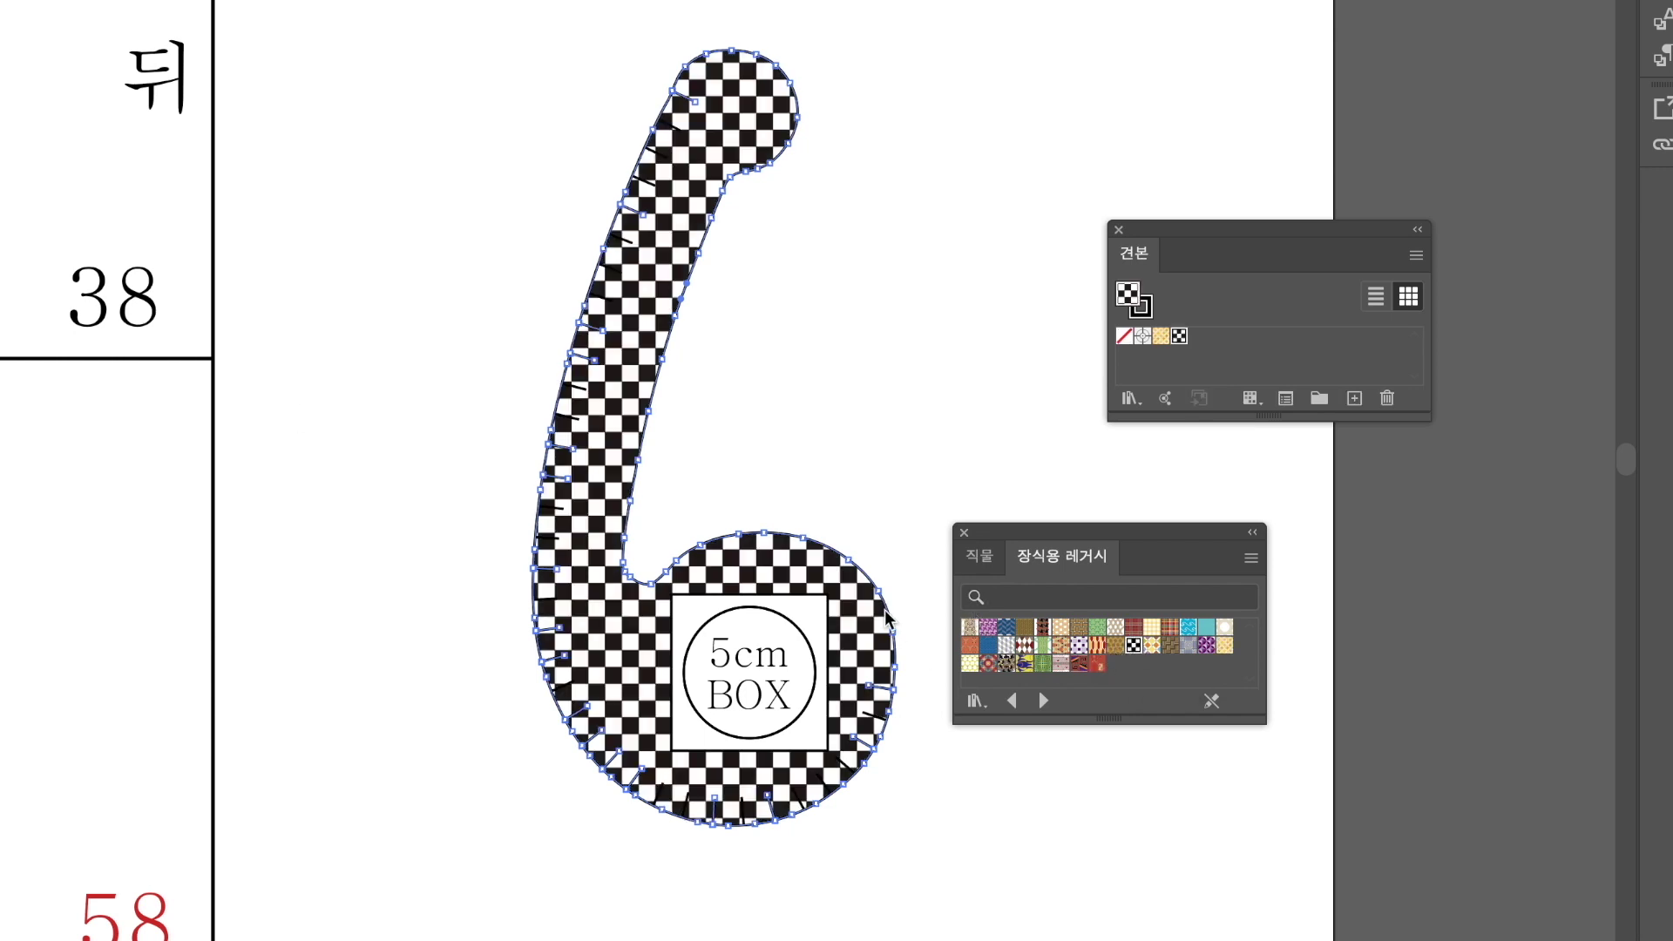
left_click(806, 634)
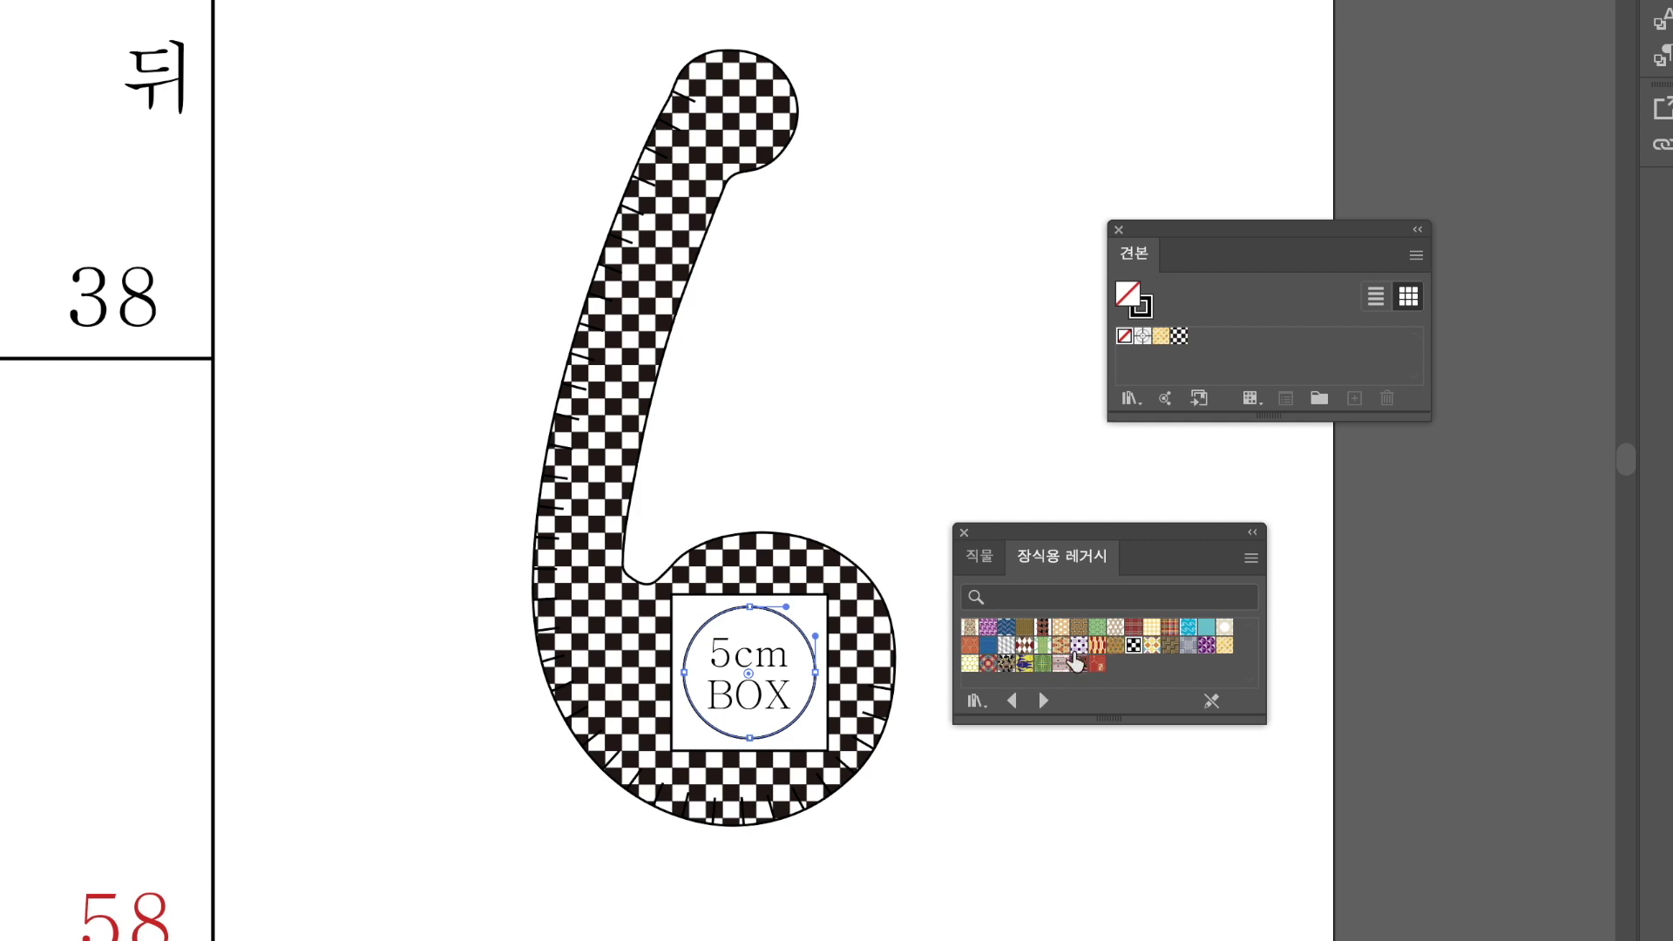
left_click(1207, 646)
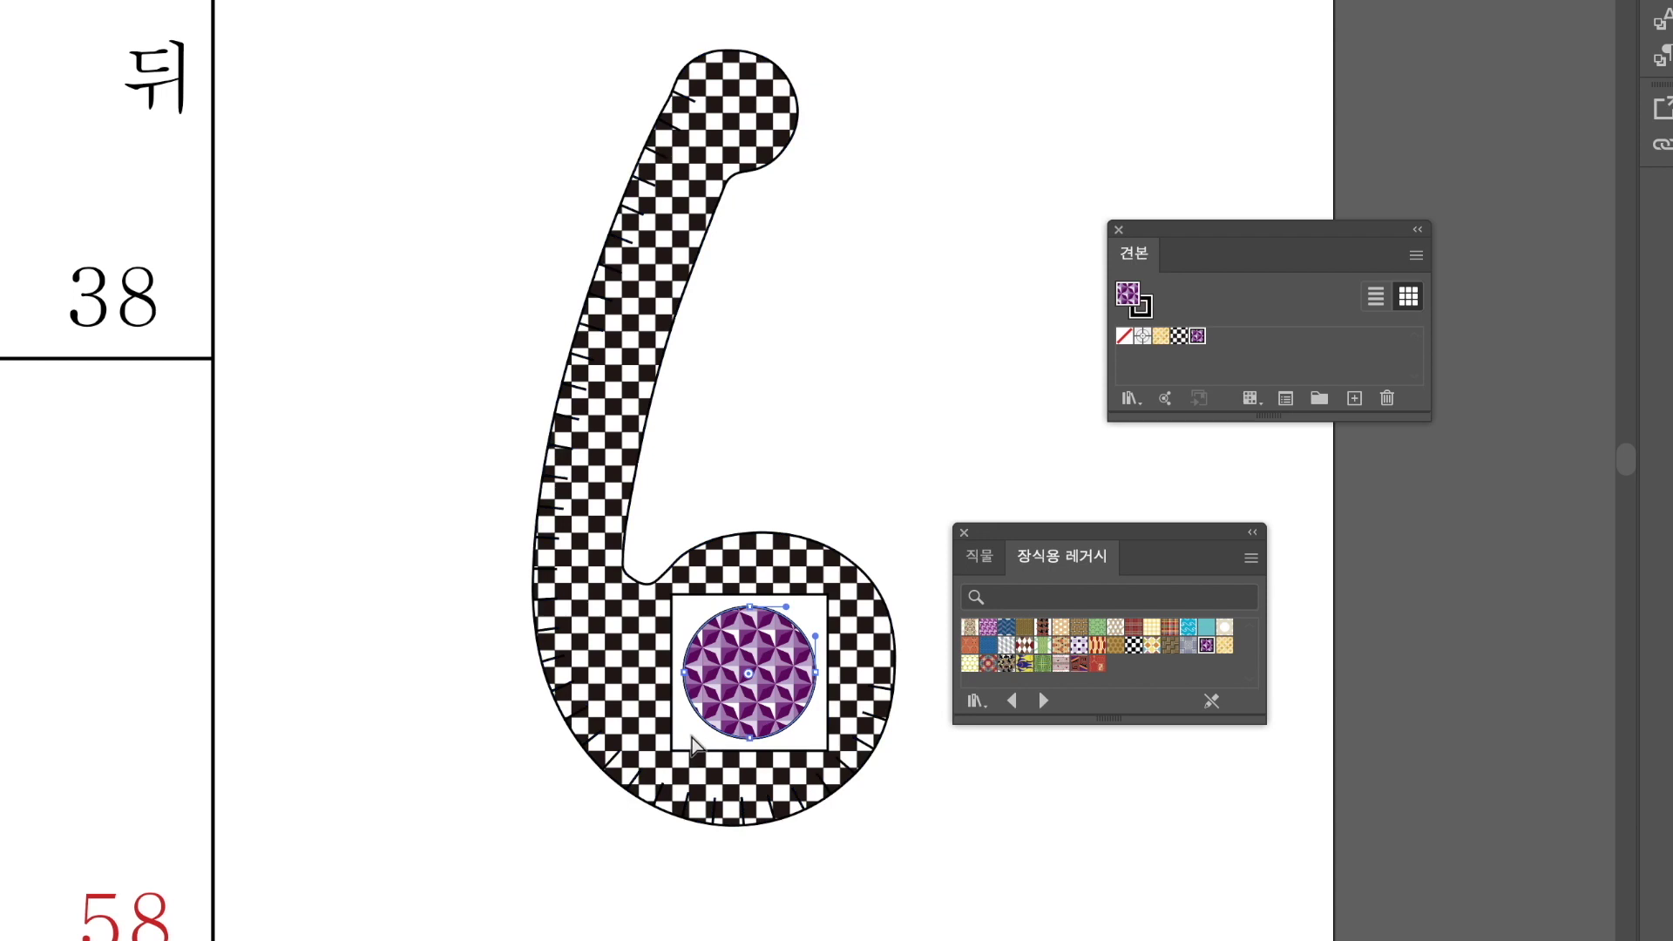
left_click(924, 701)
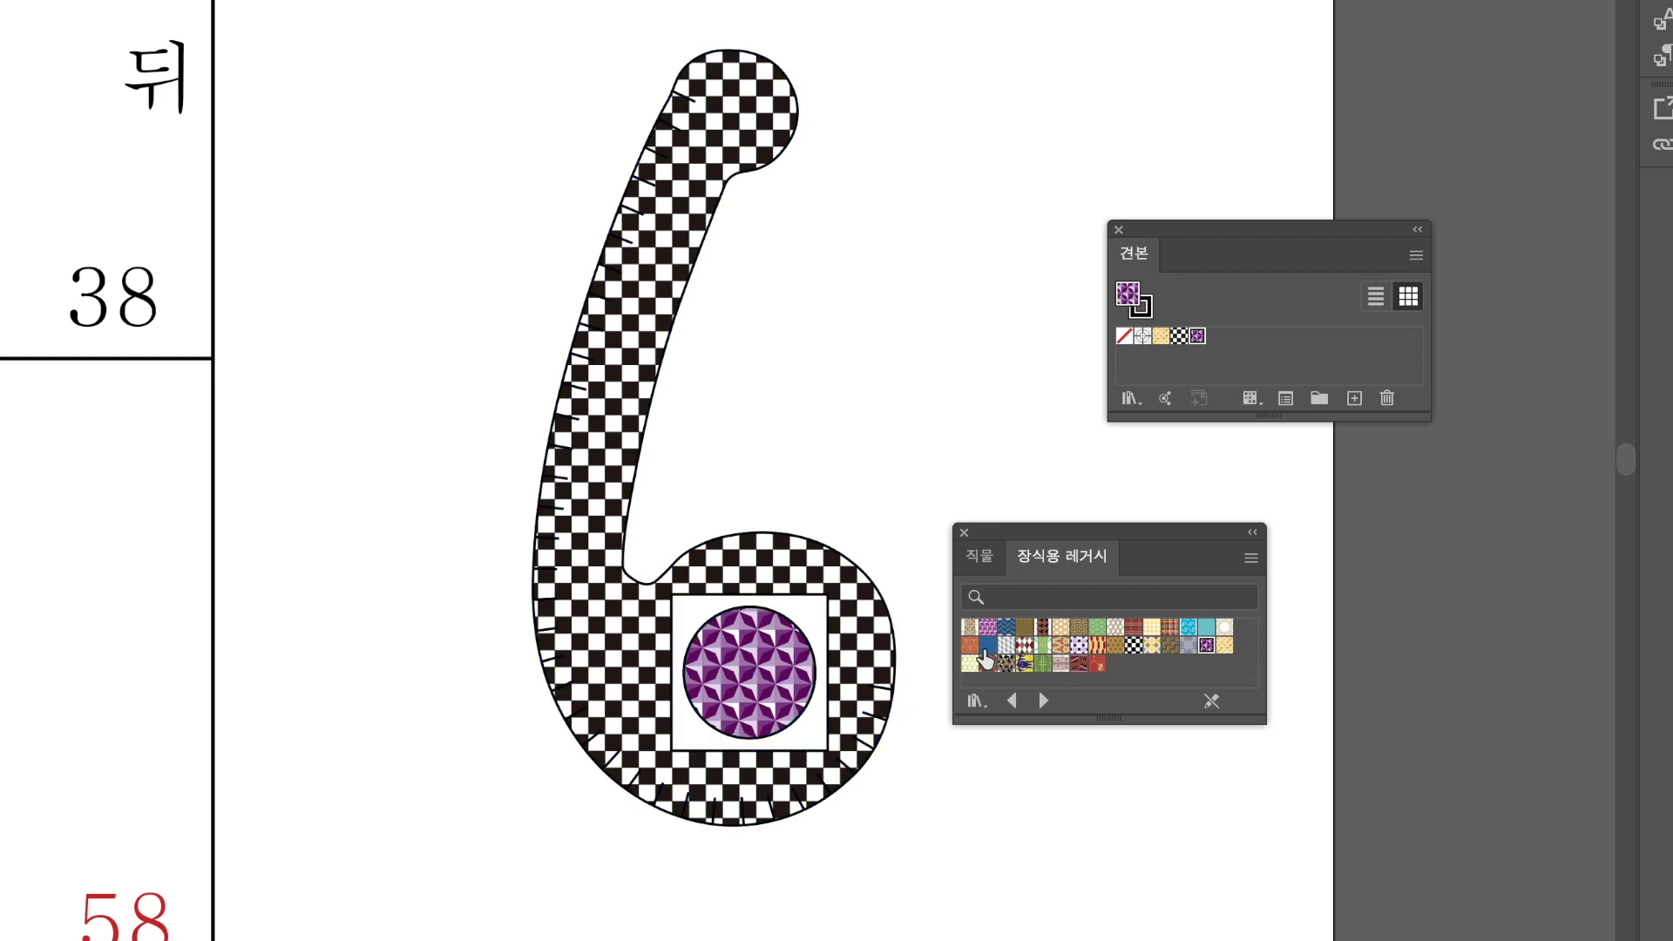
Select the whole ruler, try the yellow geometric pattern as its fill, and switch the fill to the blue wave pattern 파도 색상.
left_click(852, 766)
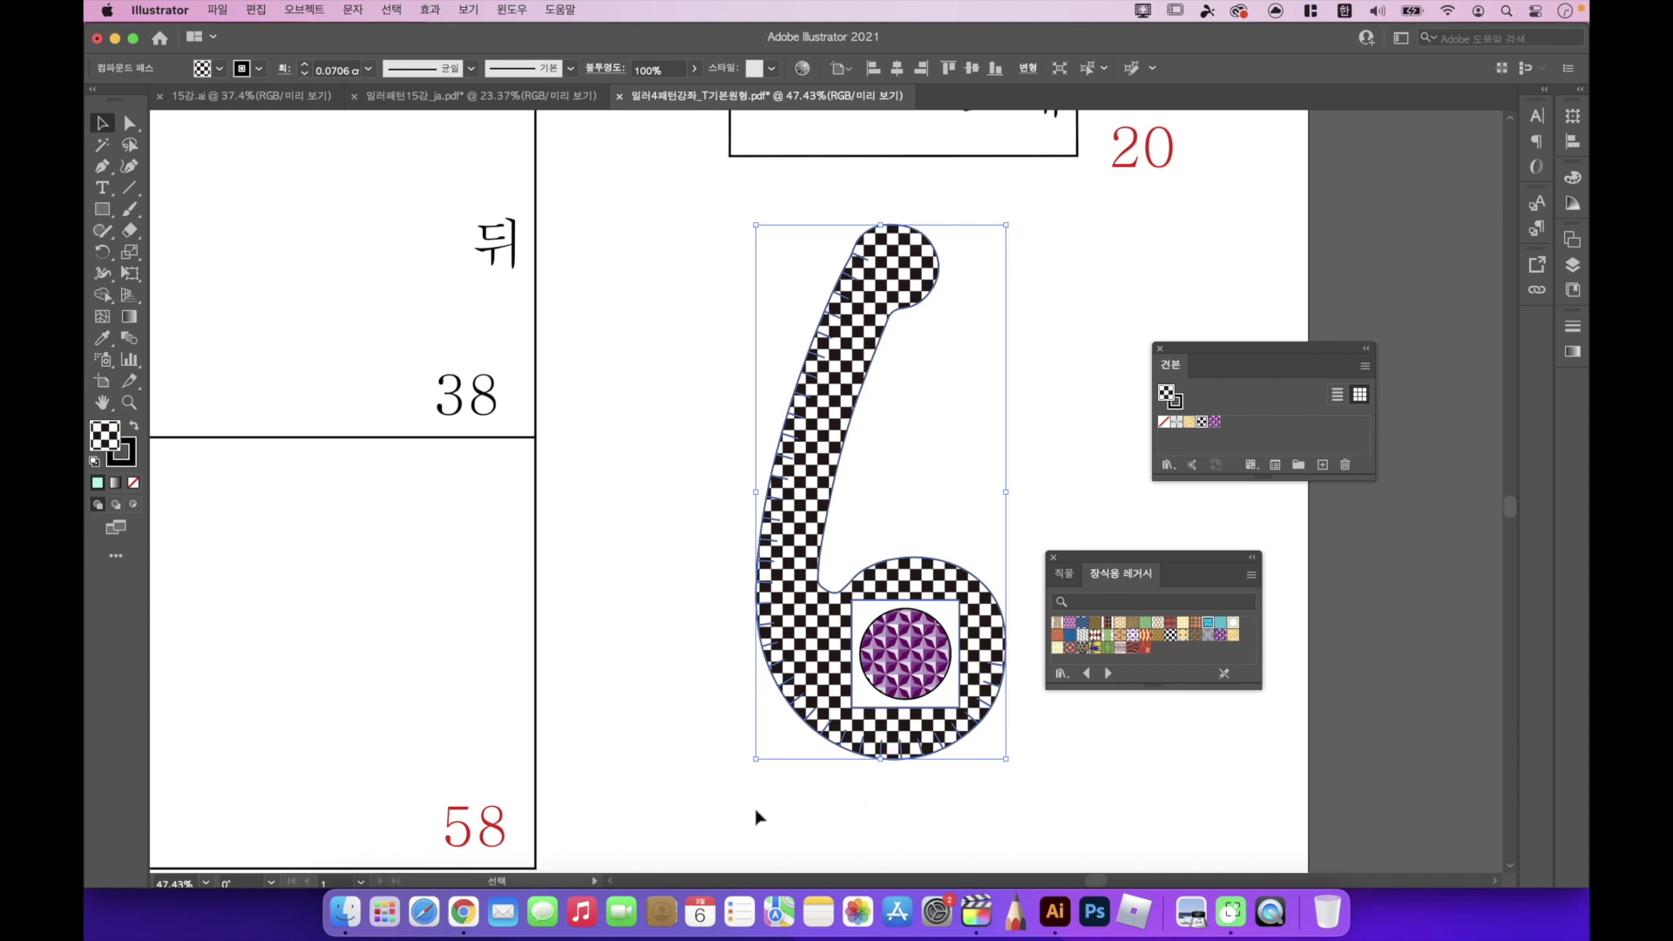
left_click(759, 817)
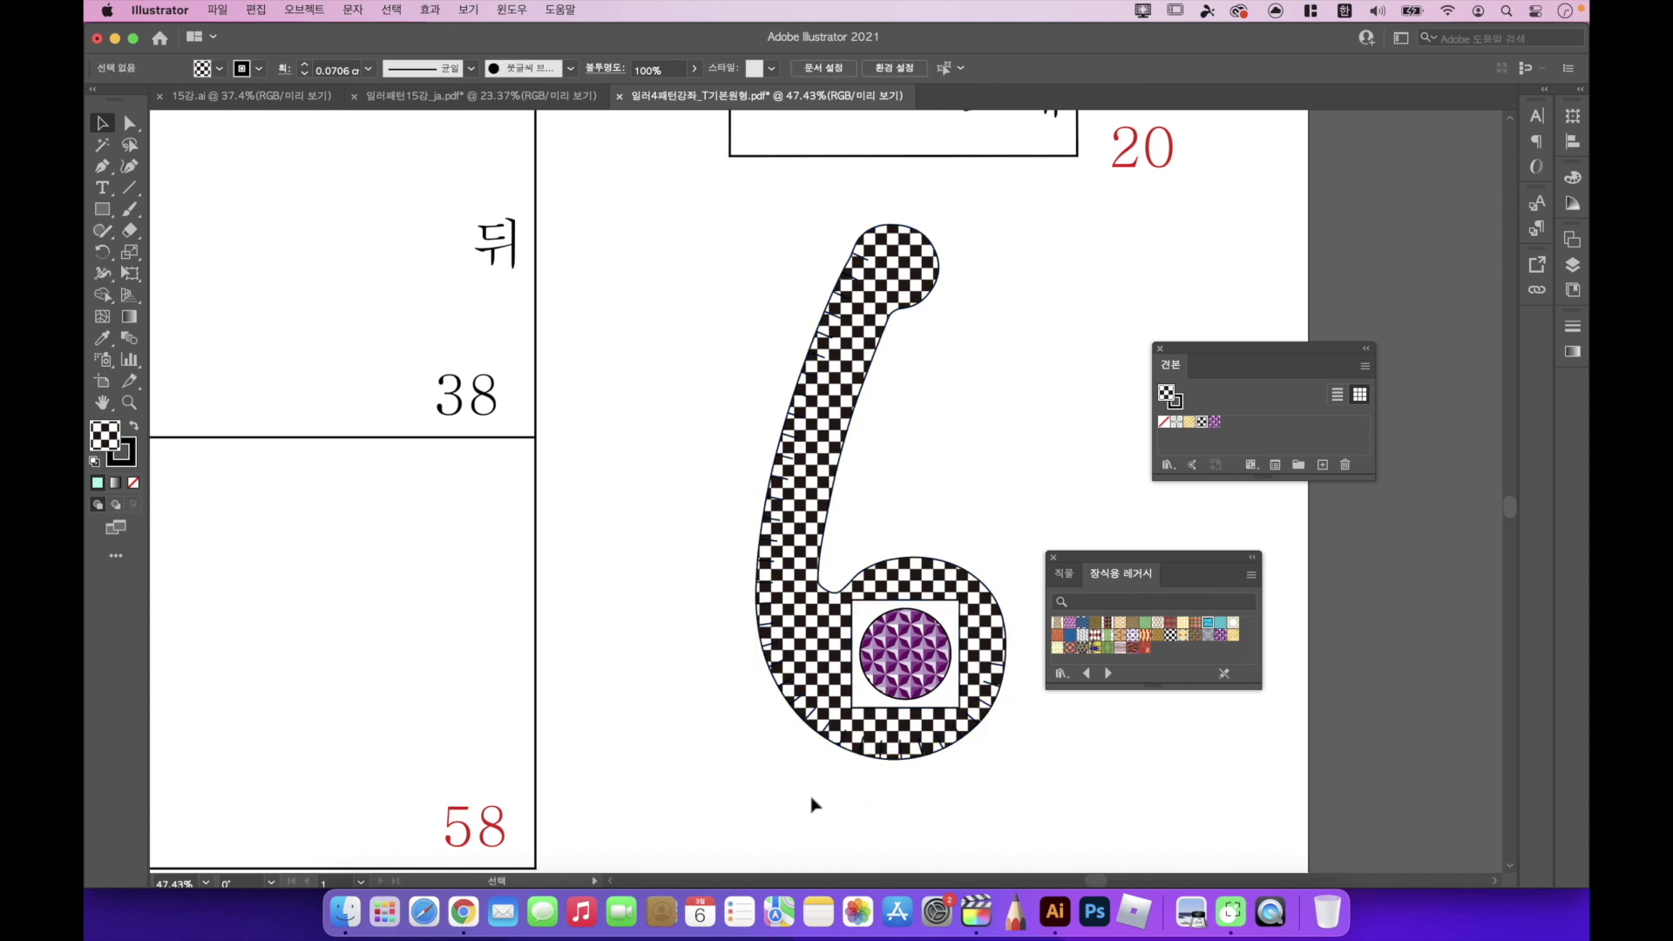
left_click(850, 737)
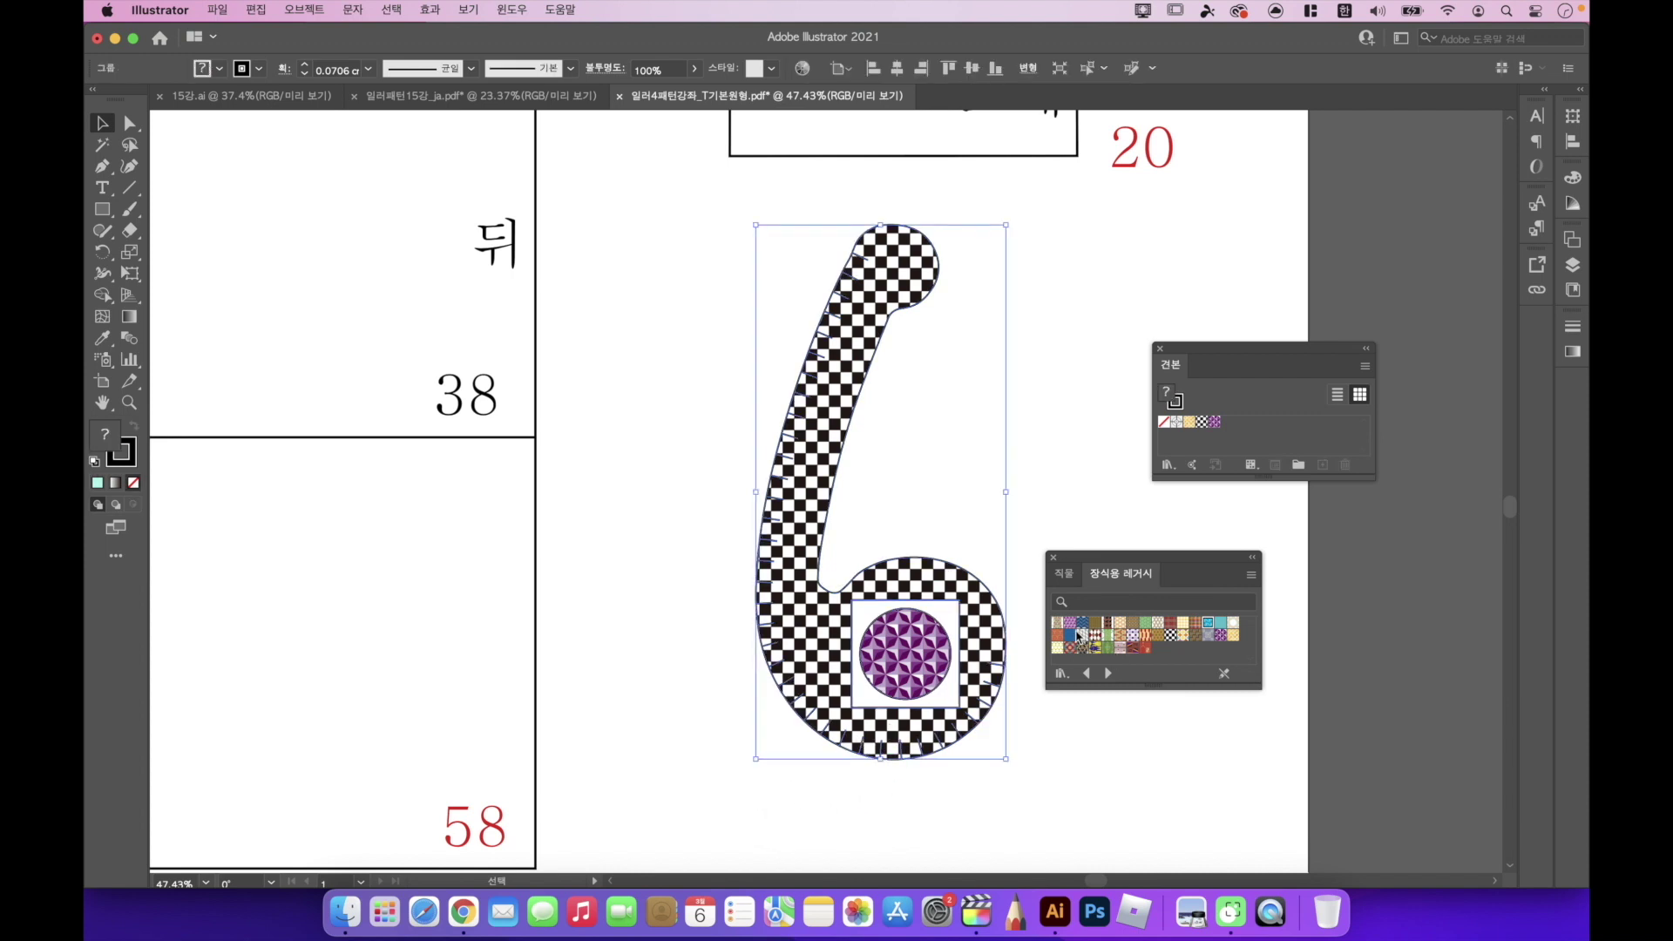
left_click(1057, 647)
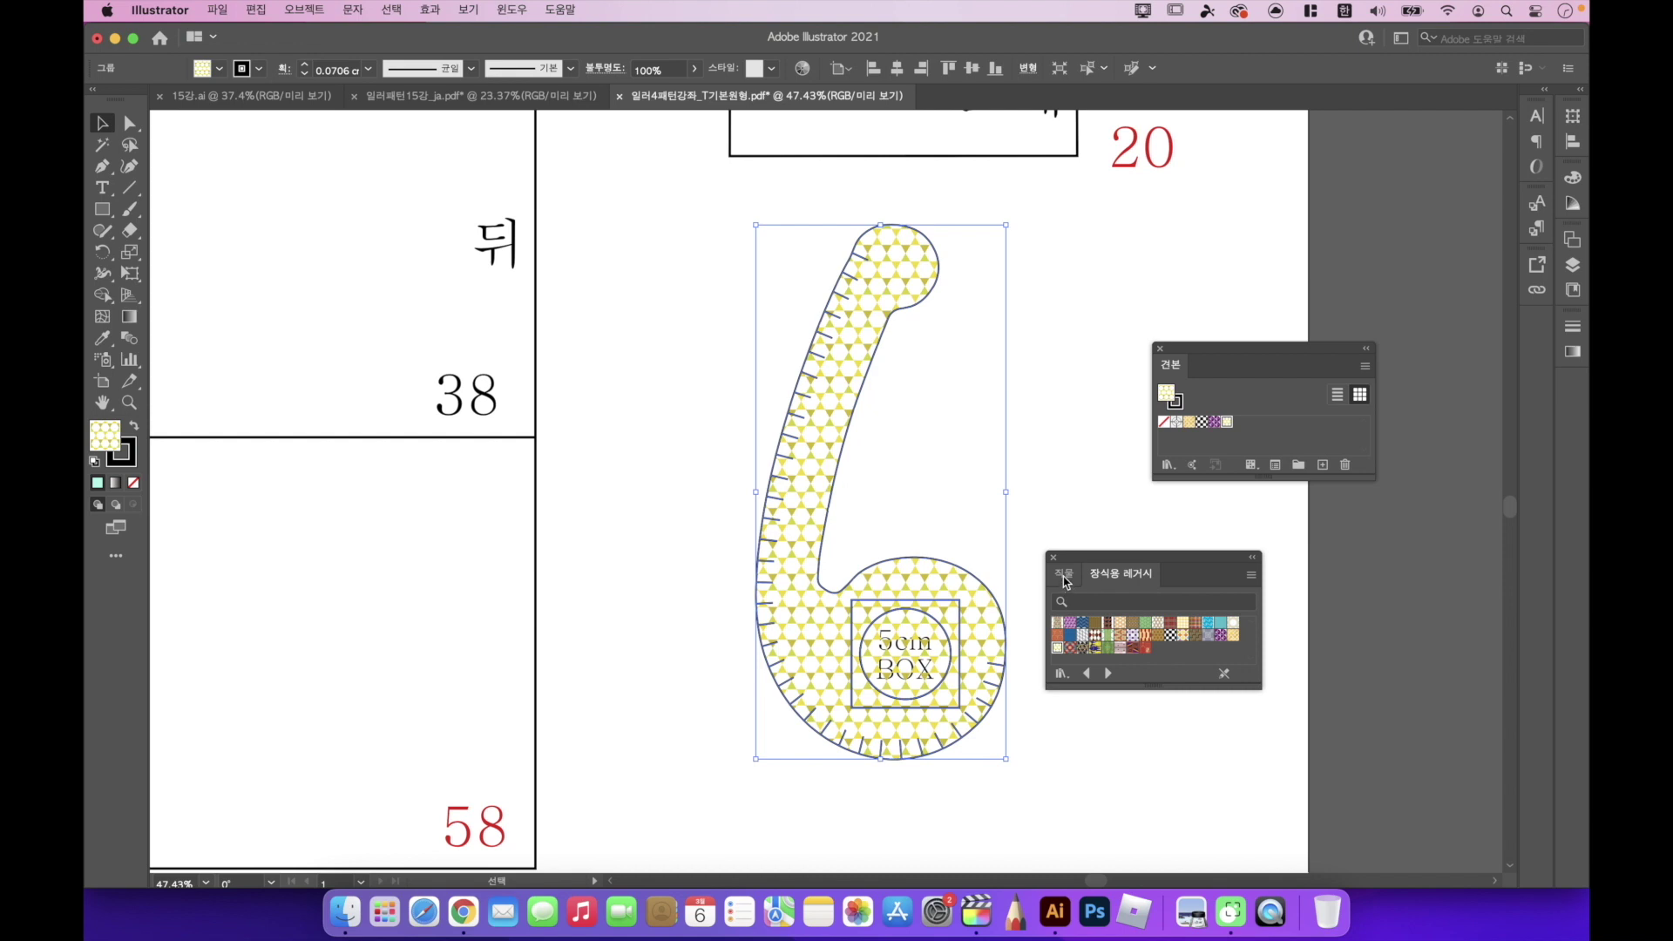
left_click(1064, 578)
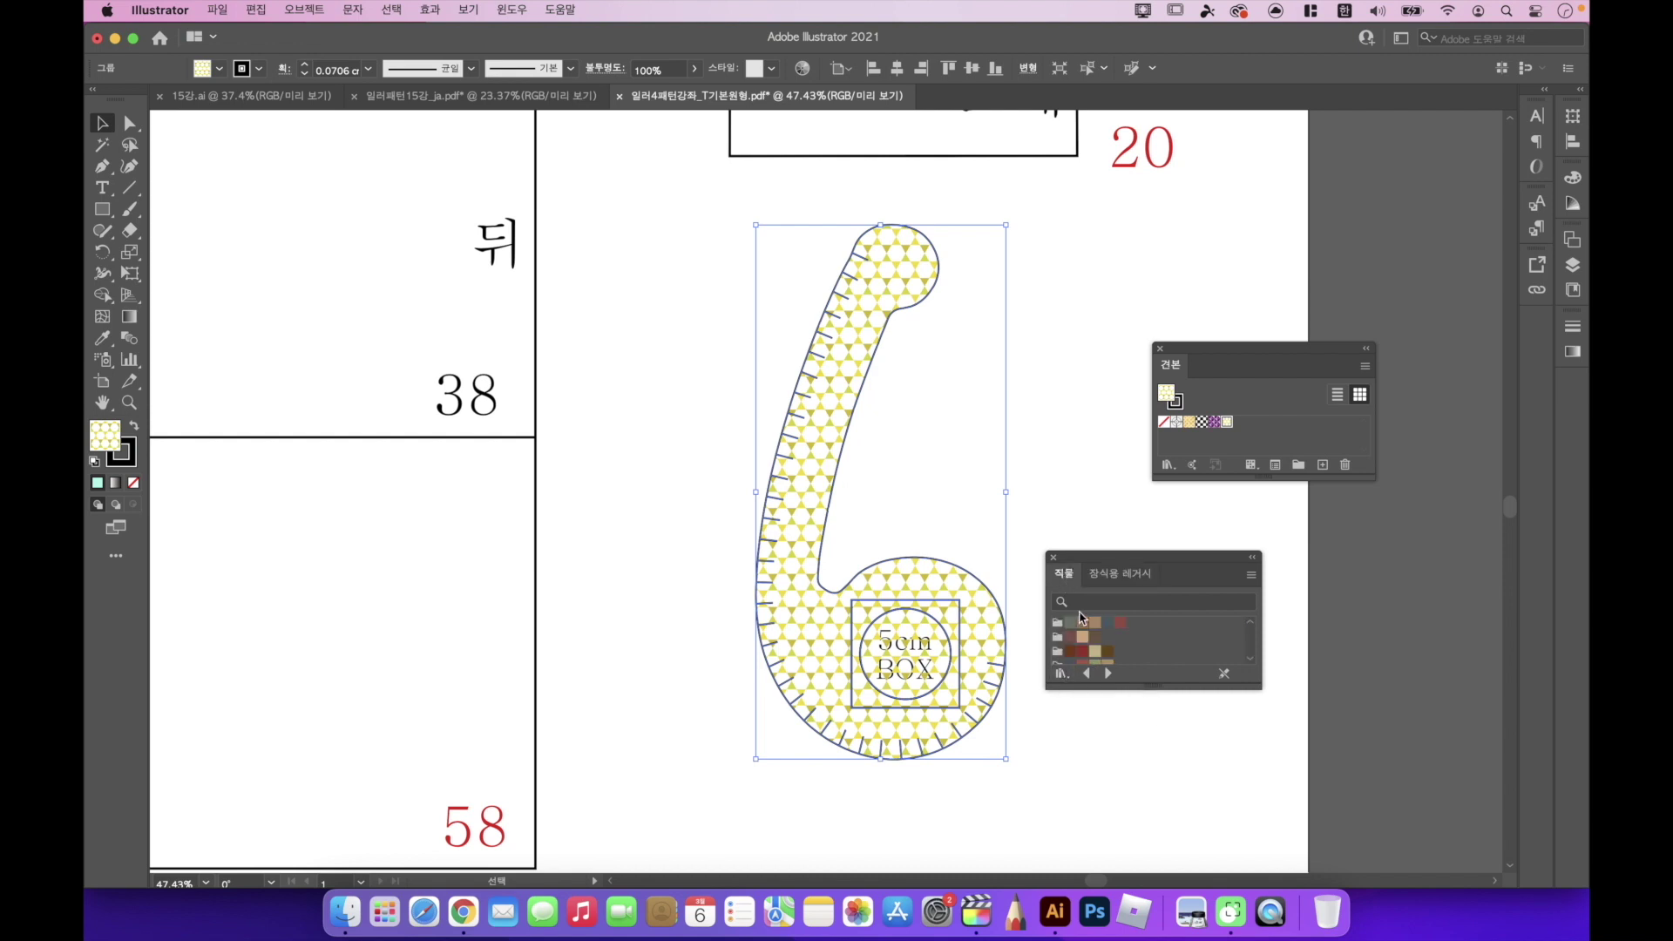
left_click(1104, 575)
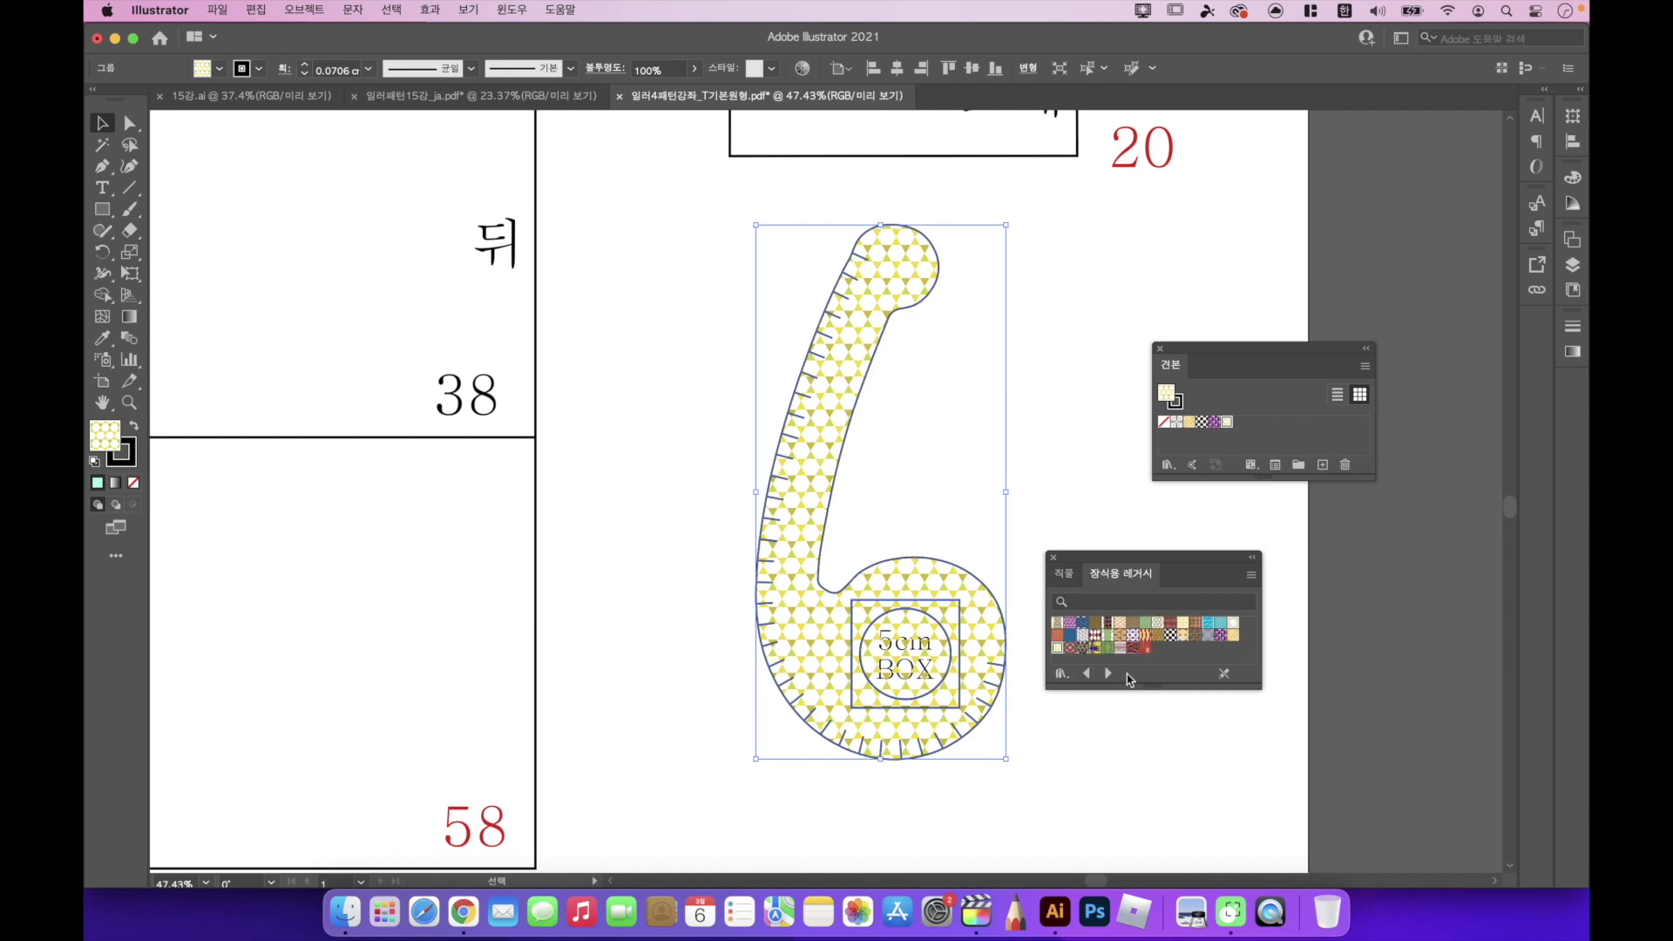
left_click(1234, 624)
left_click(1209, 624)
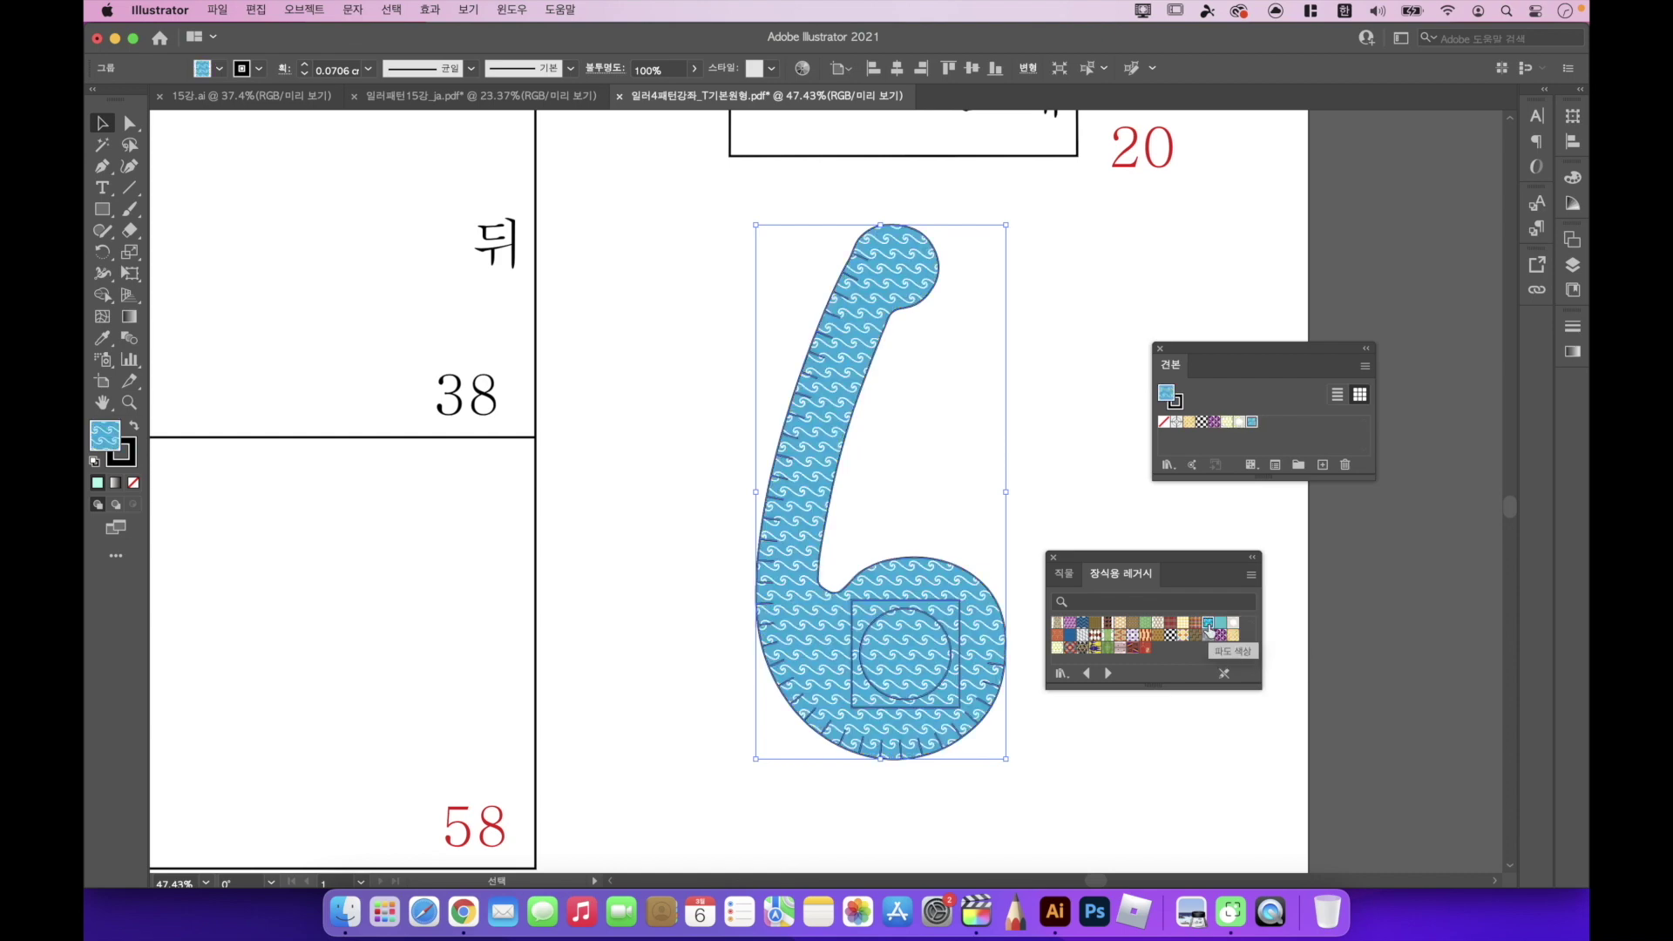
Try the beige lattice and grey cube patterns on the whole ruler, and switch its fill to the red floral pattern.
left_click(1159, 624)
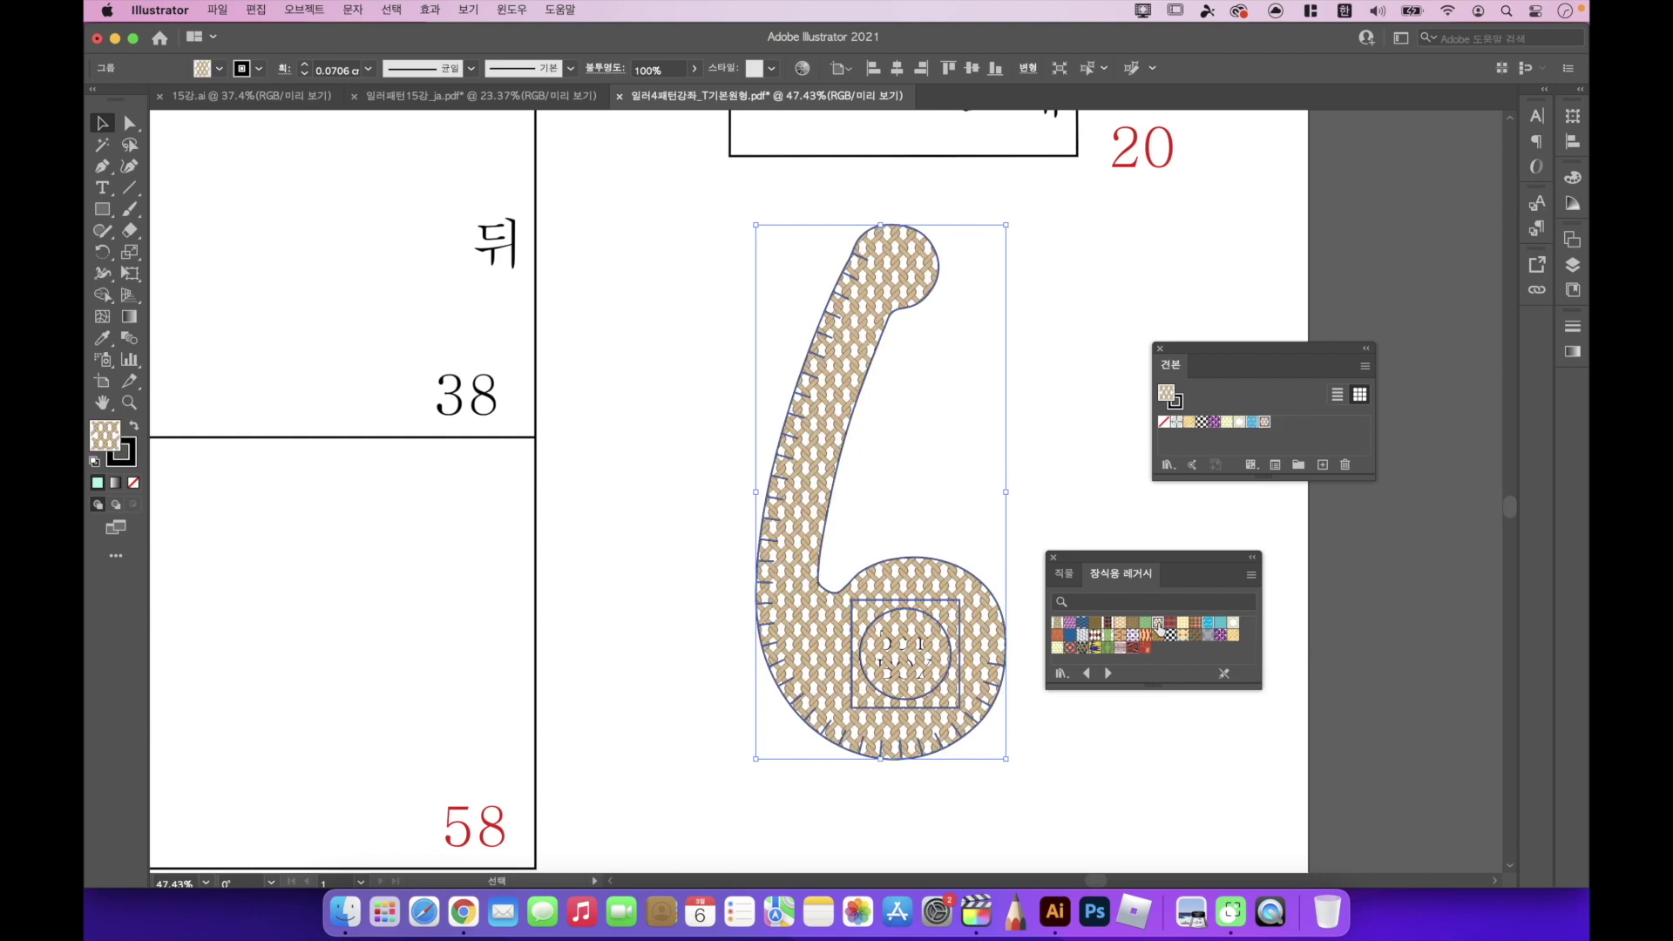
left_click(1083, 638)
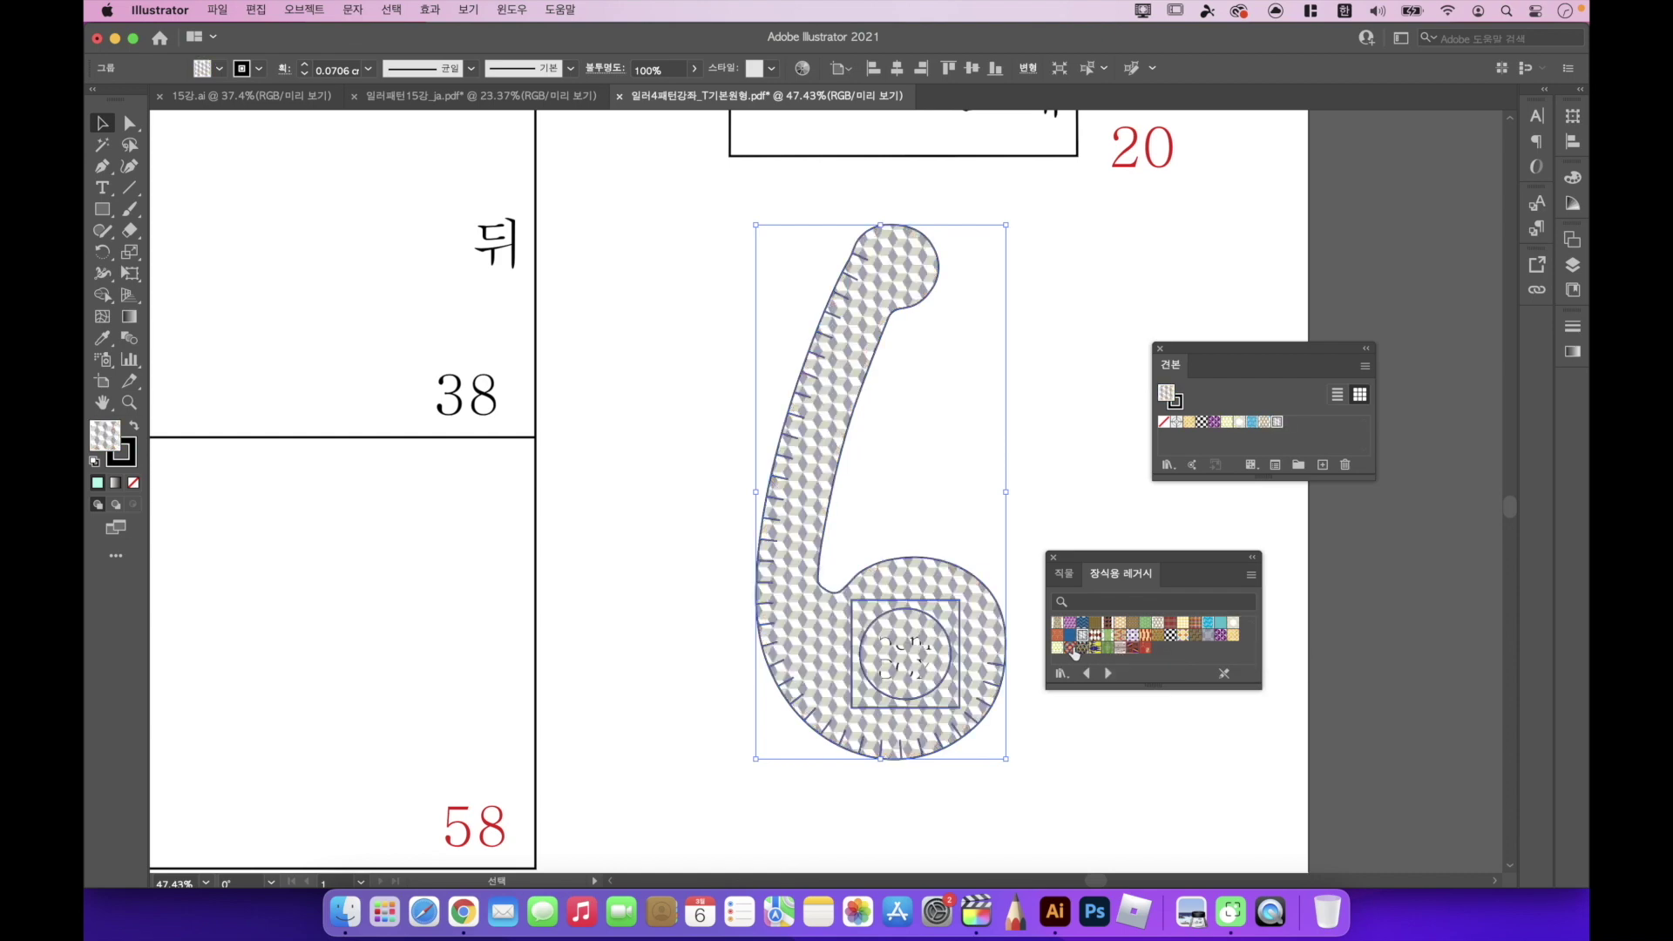
left_click(1071, 648)
left_click_drag(1074, 651, 915, 654)
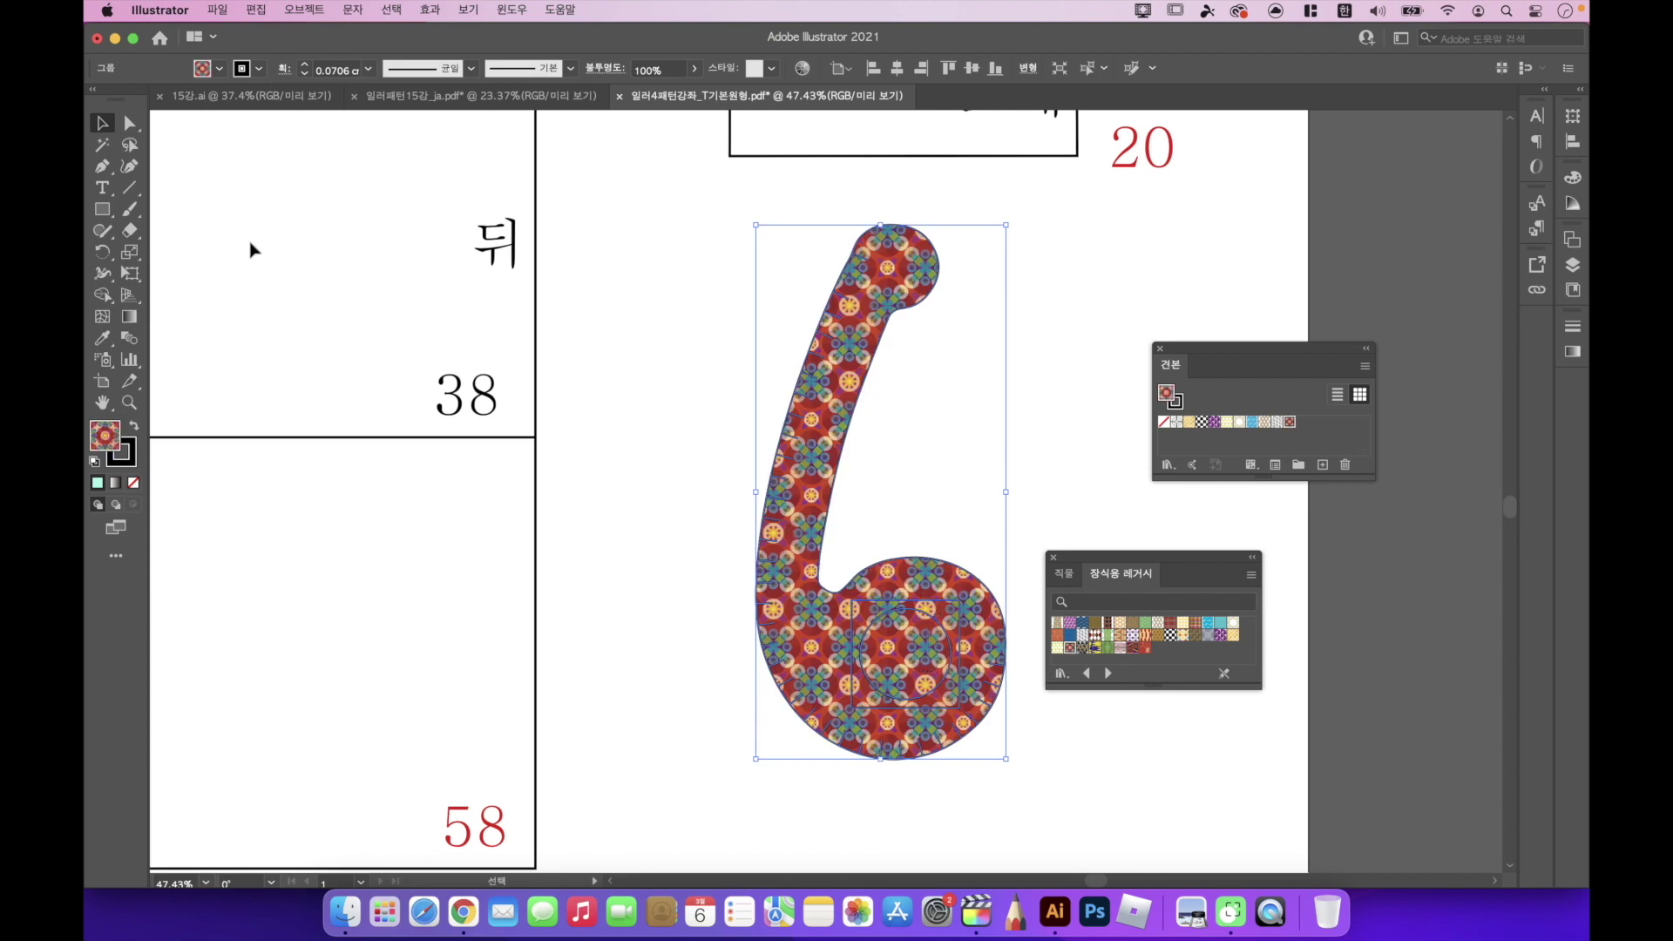
Deselect the ruler and try to move its inner circle out of the body with the Direct Selection tool.
left_click(130, 123)
left_click(1043, 488)
left_click_drag(910, 642, 1030, 455)
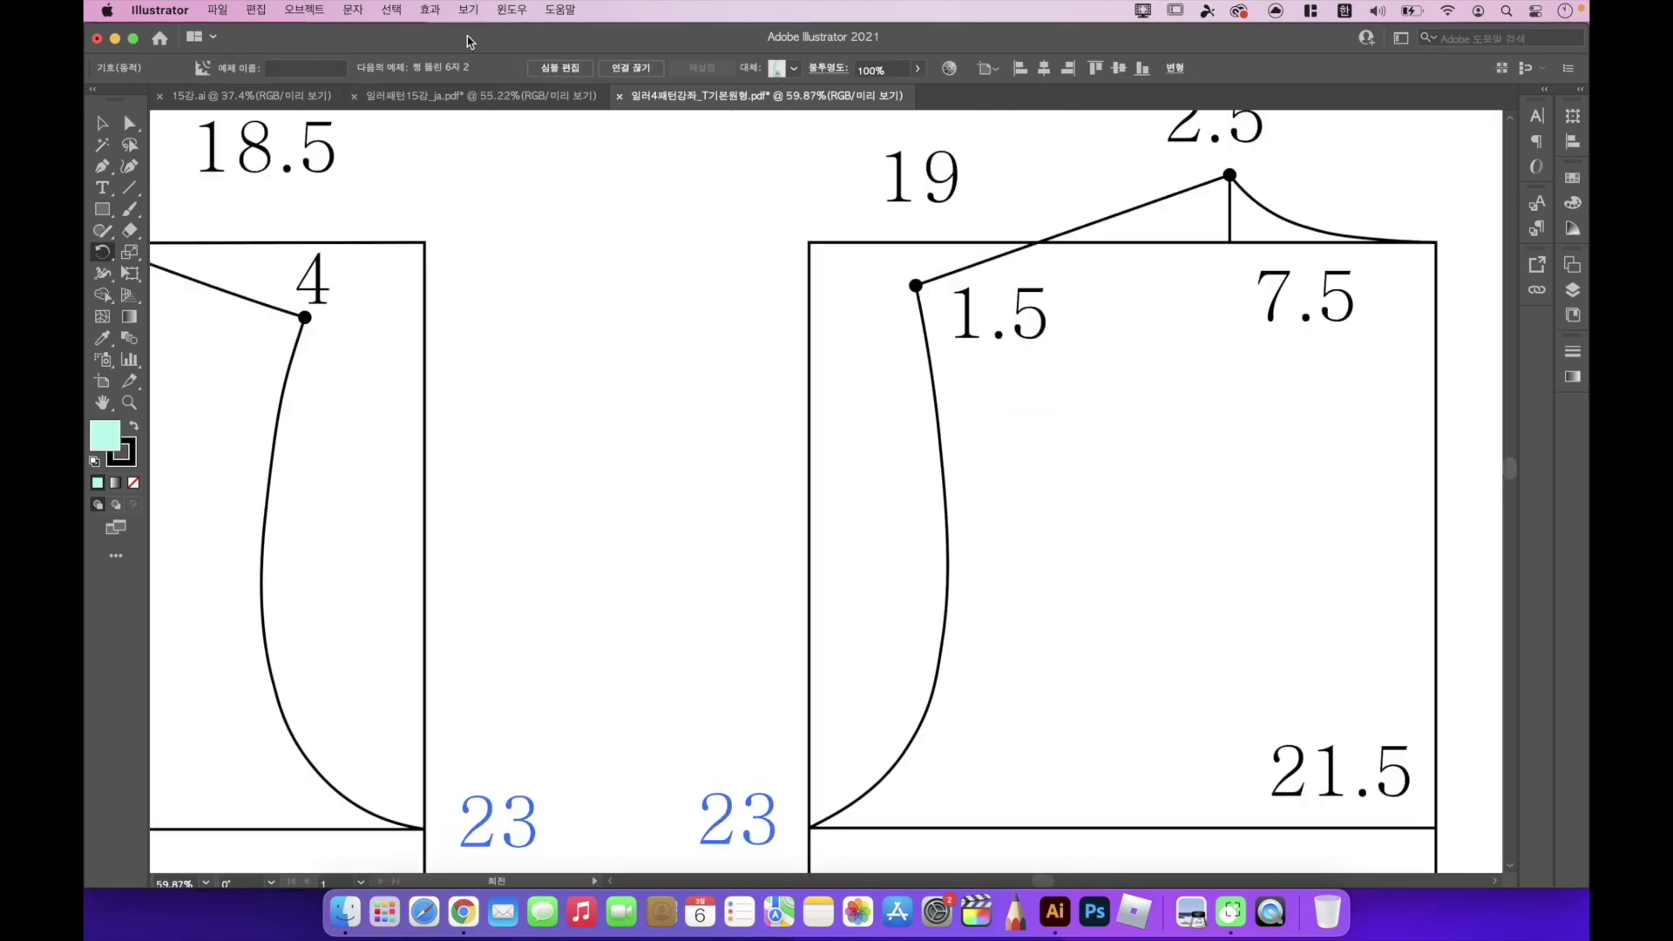
Place the mint curved ruler from the user-defined symbol library 6자 따로따로 저장 between the two bodice patterns and close the library.
left_click(513, 10)
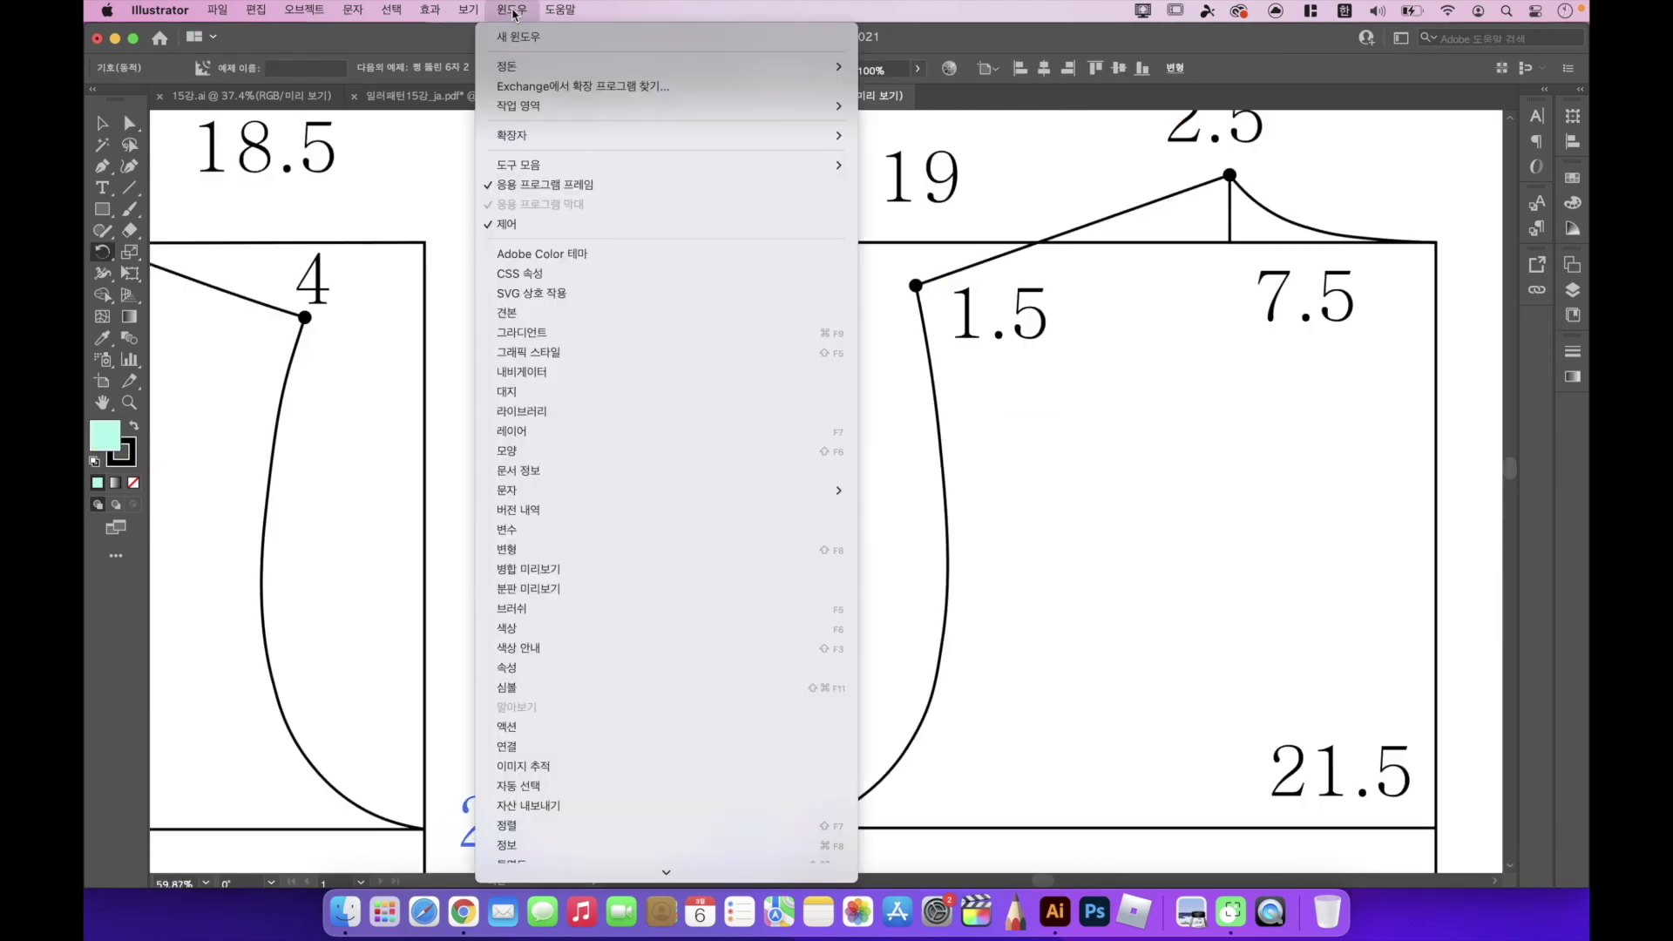
scroll(549, 826, "down", 5)
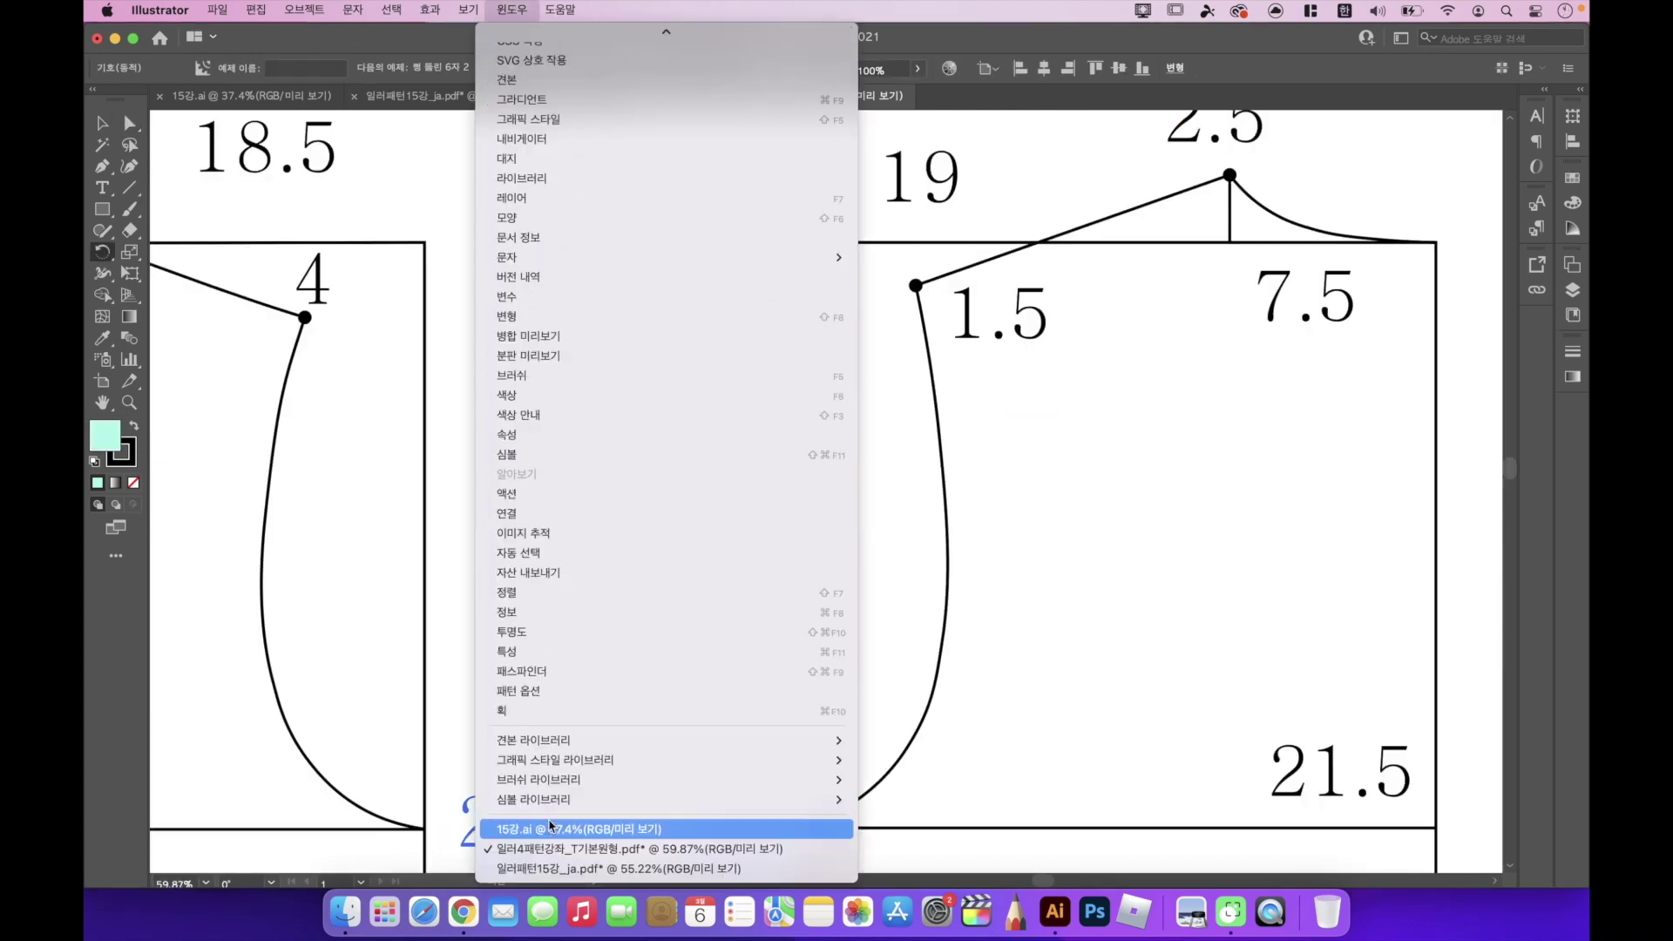
mouse_move(735, 801)
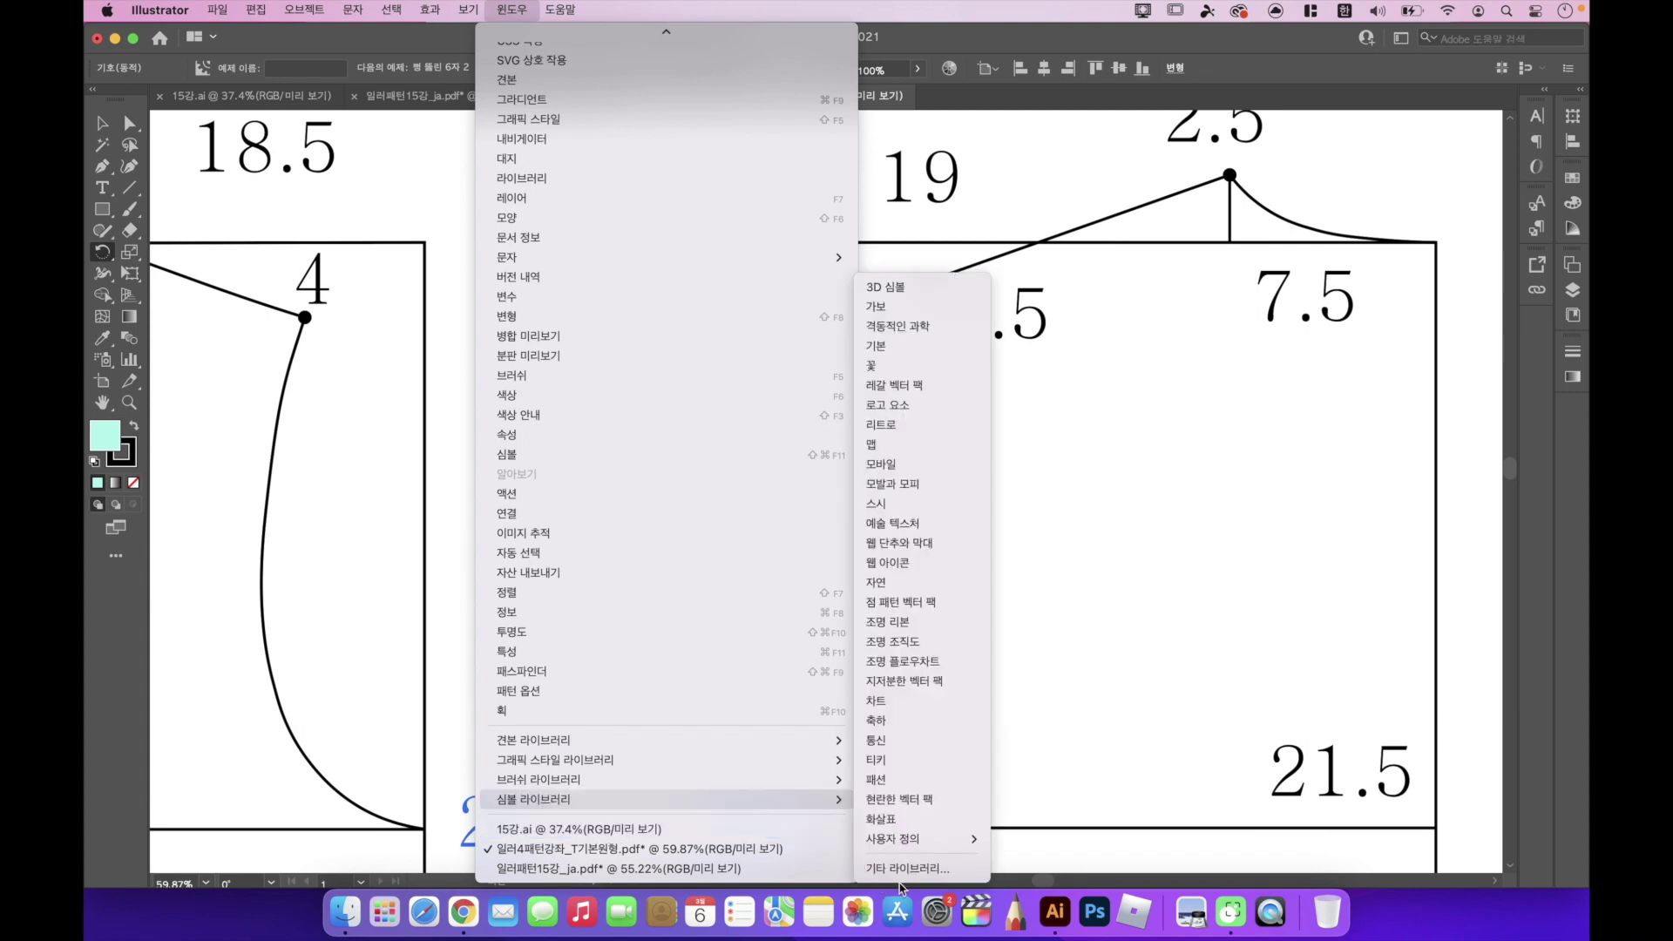
mouse_move(919, 840)
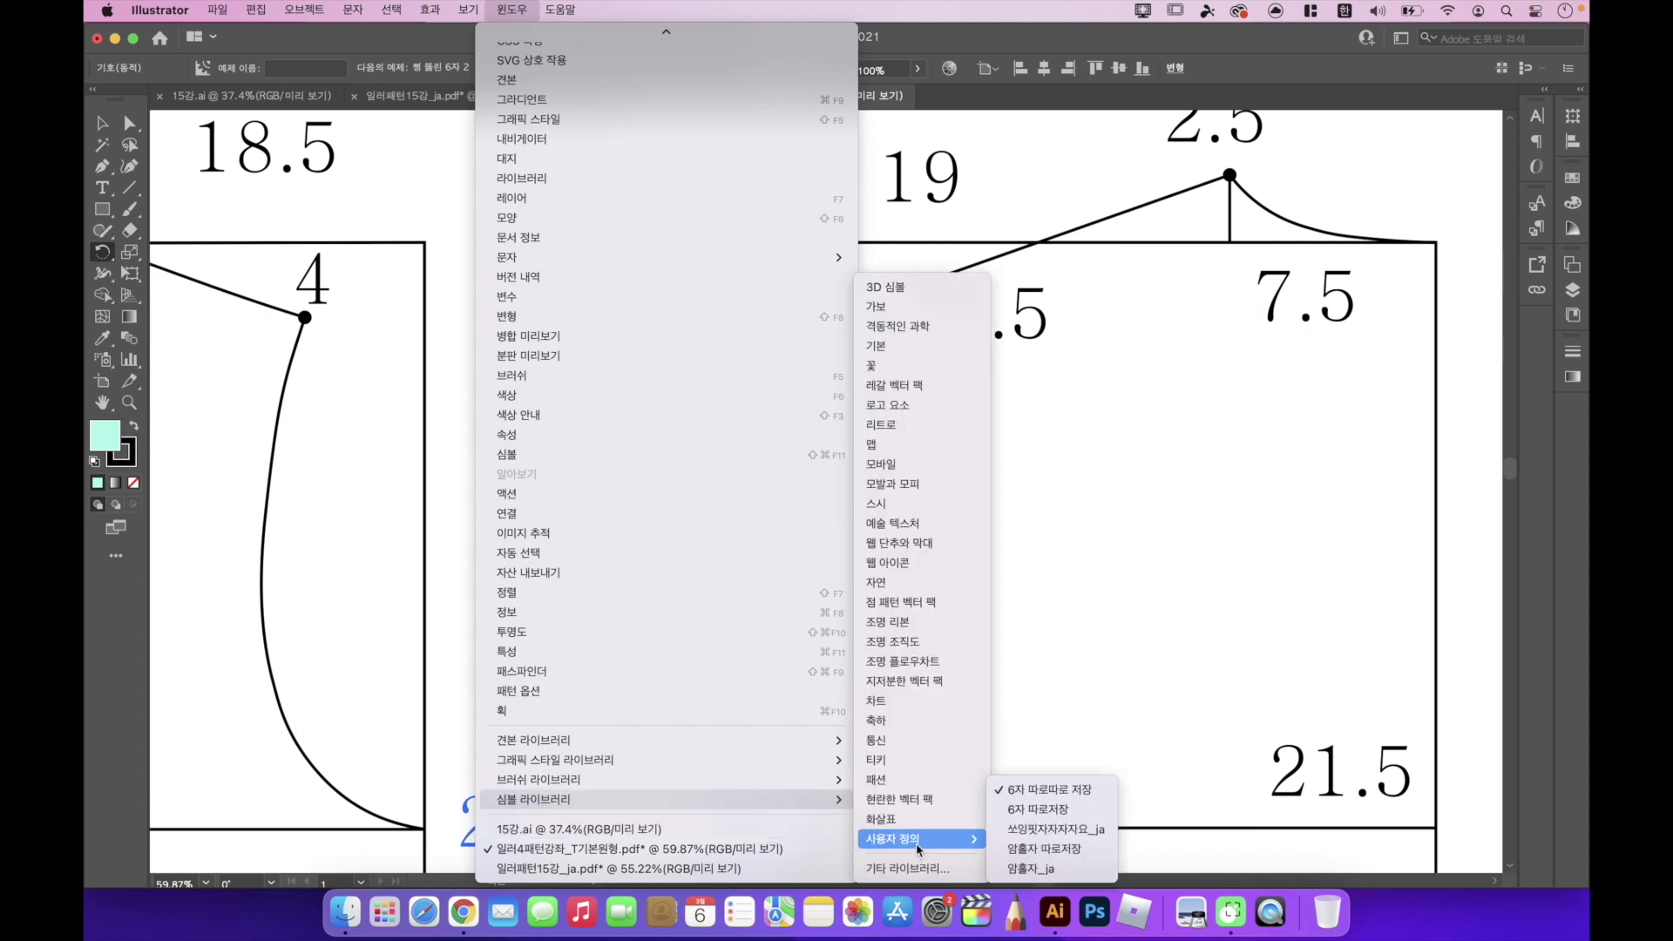
left_click(1043, 791)
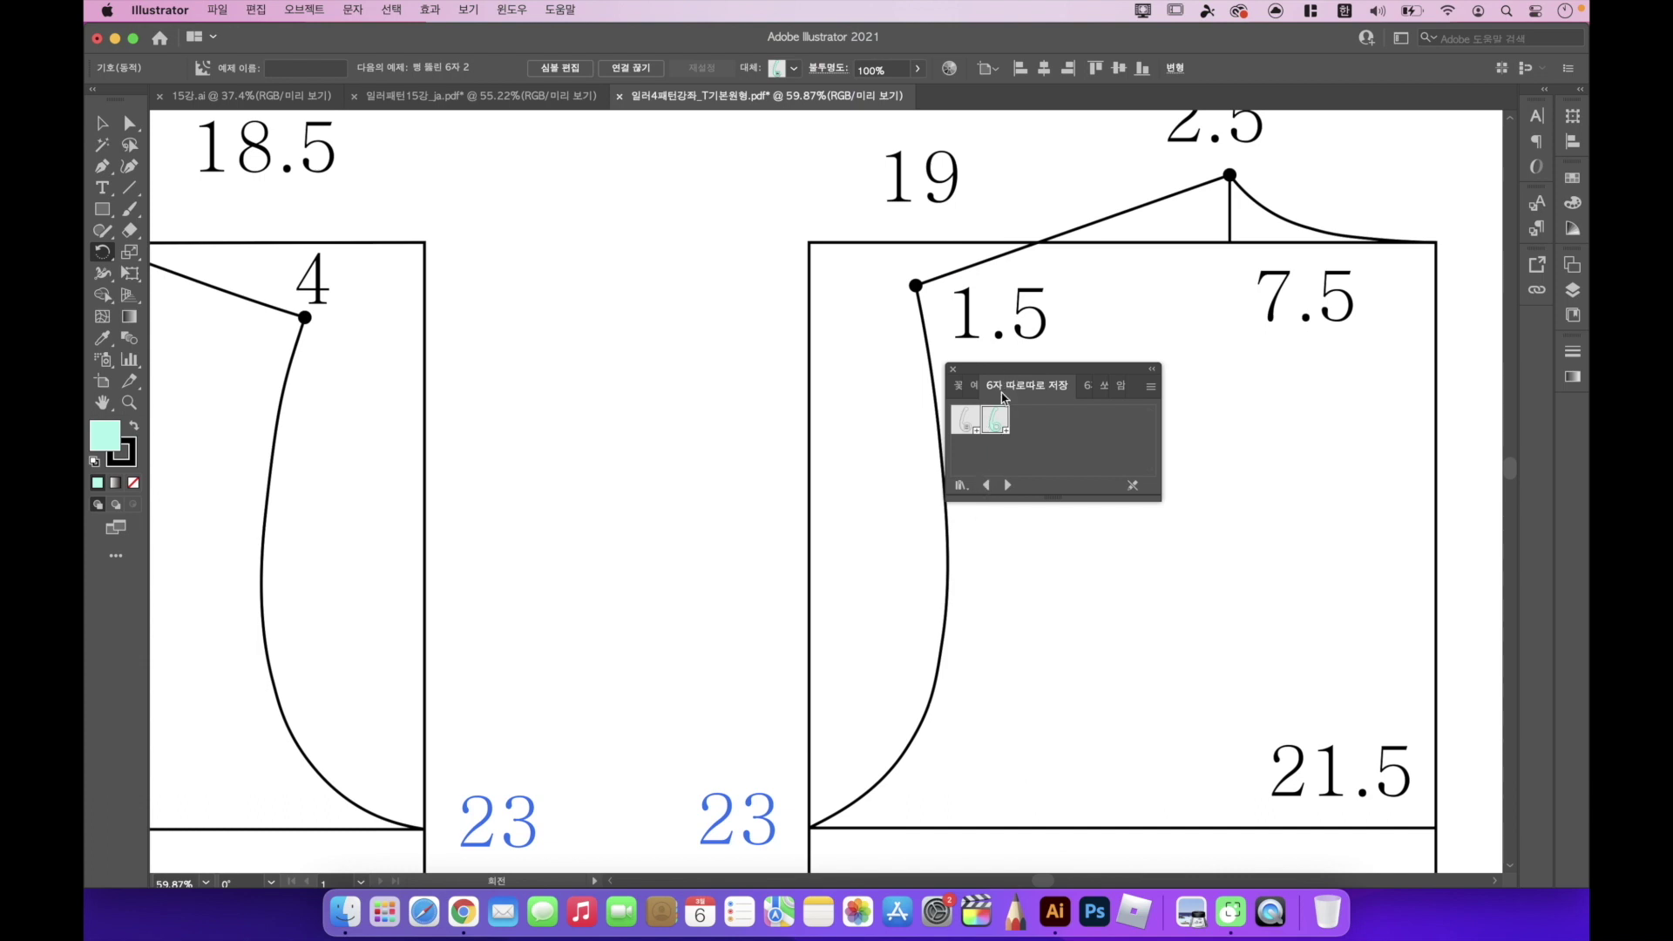
left_click_drag(995, 426, 565, 504)
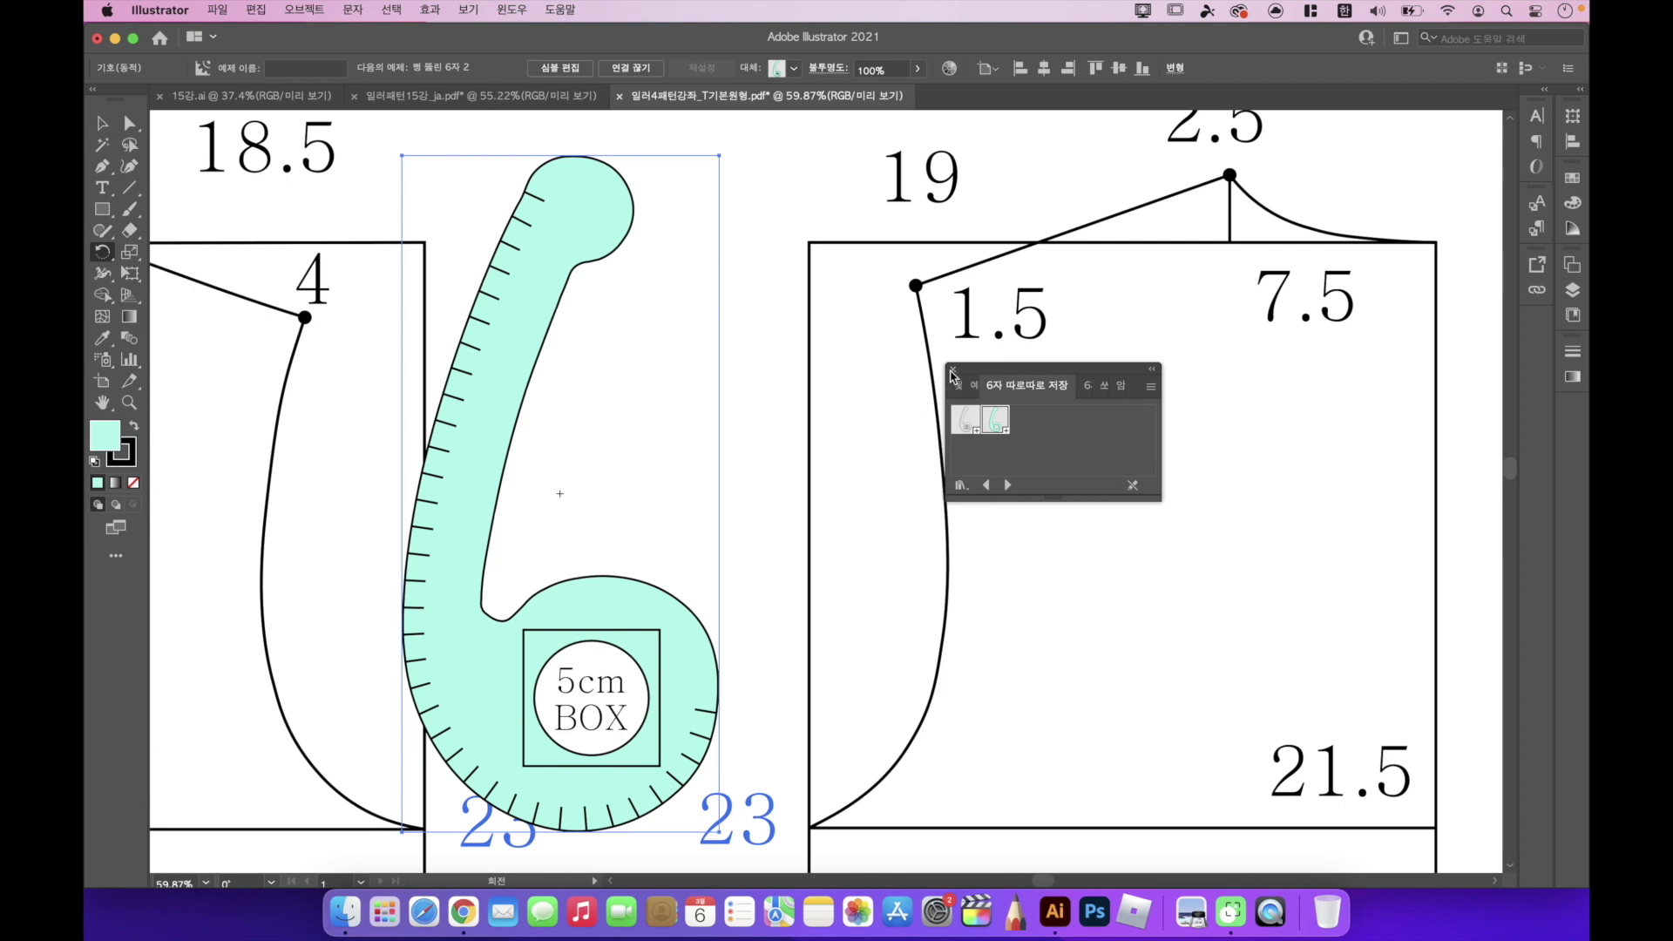
left_click(953, 372)
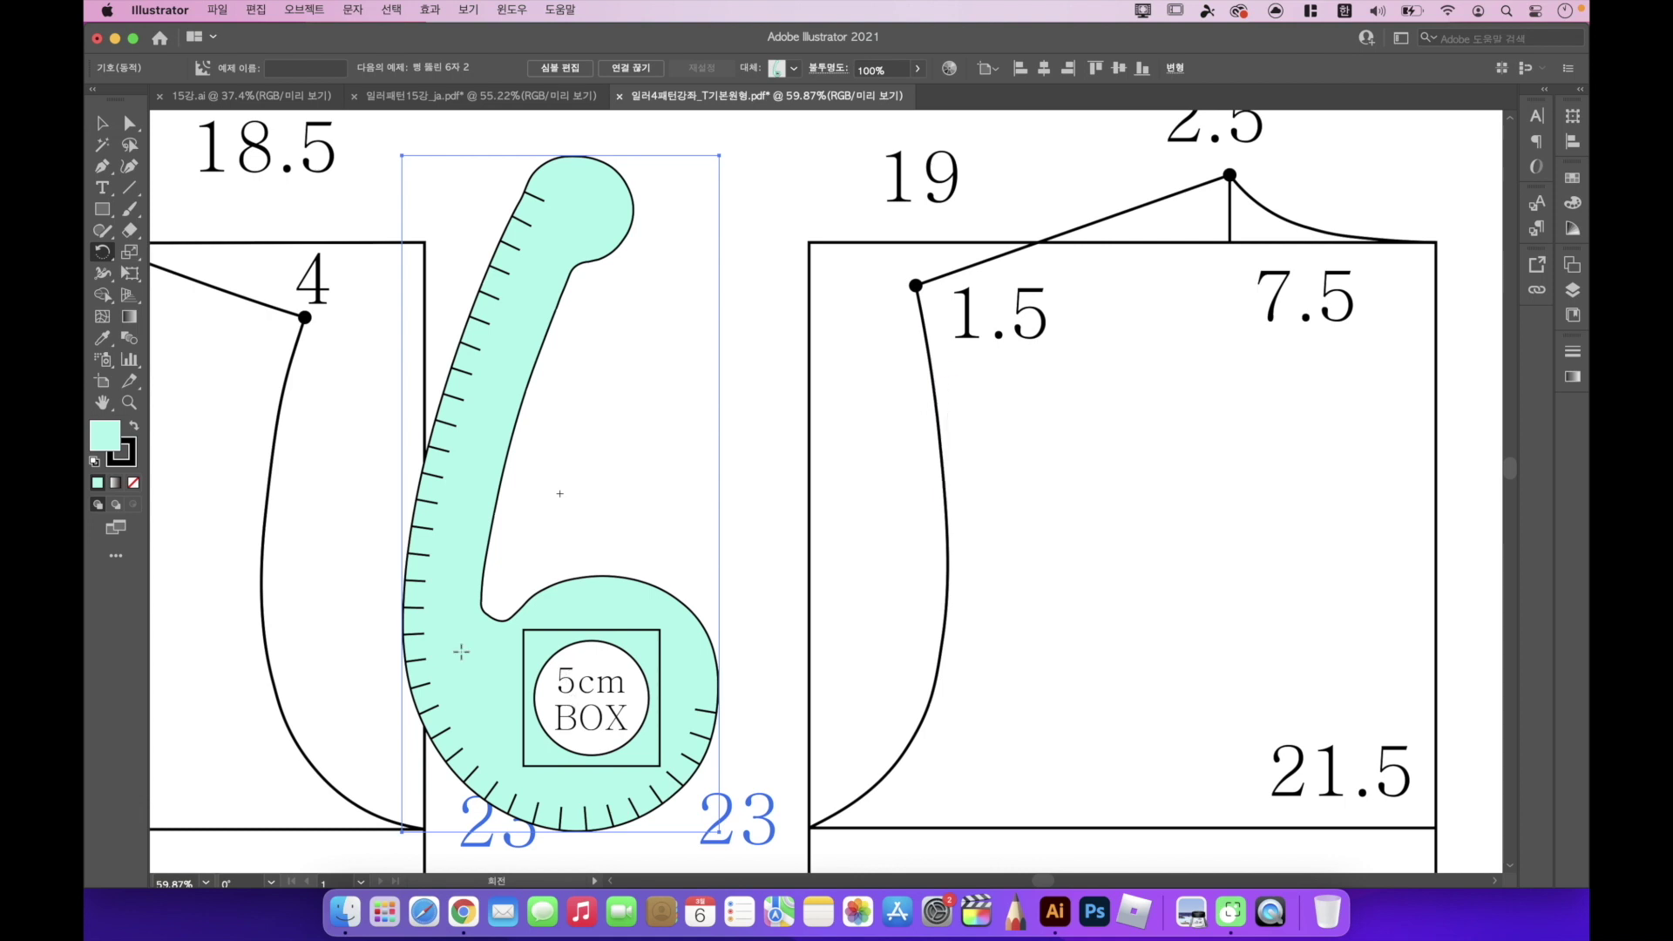
Move the mint ruler onto the front armhole and rotate it slightly counterclockwise so its graduated edge follows the curve.
left_click(102, 125)
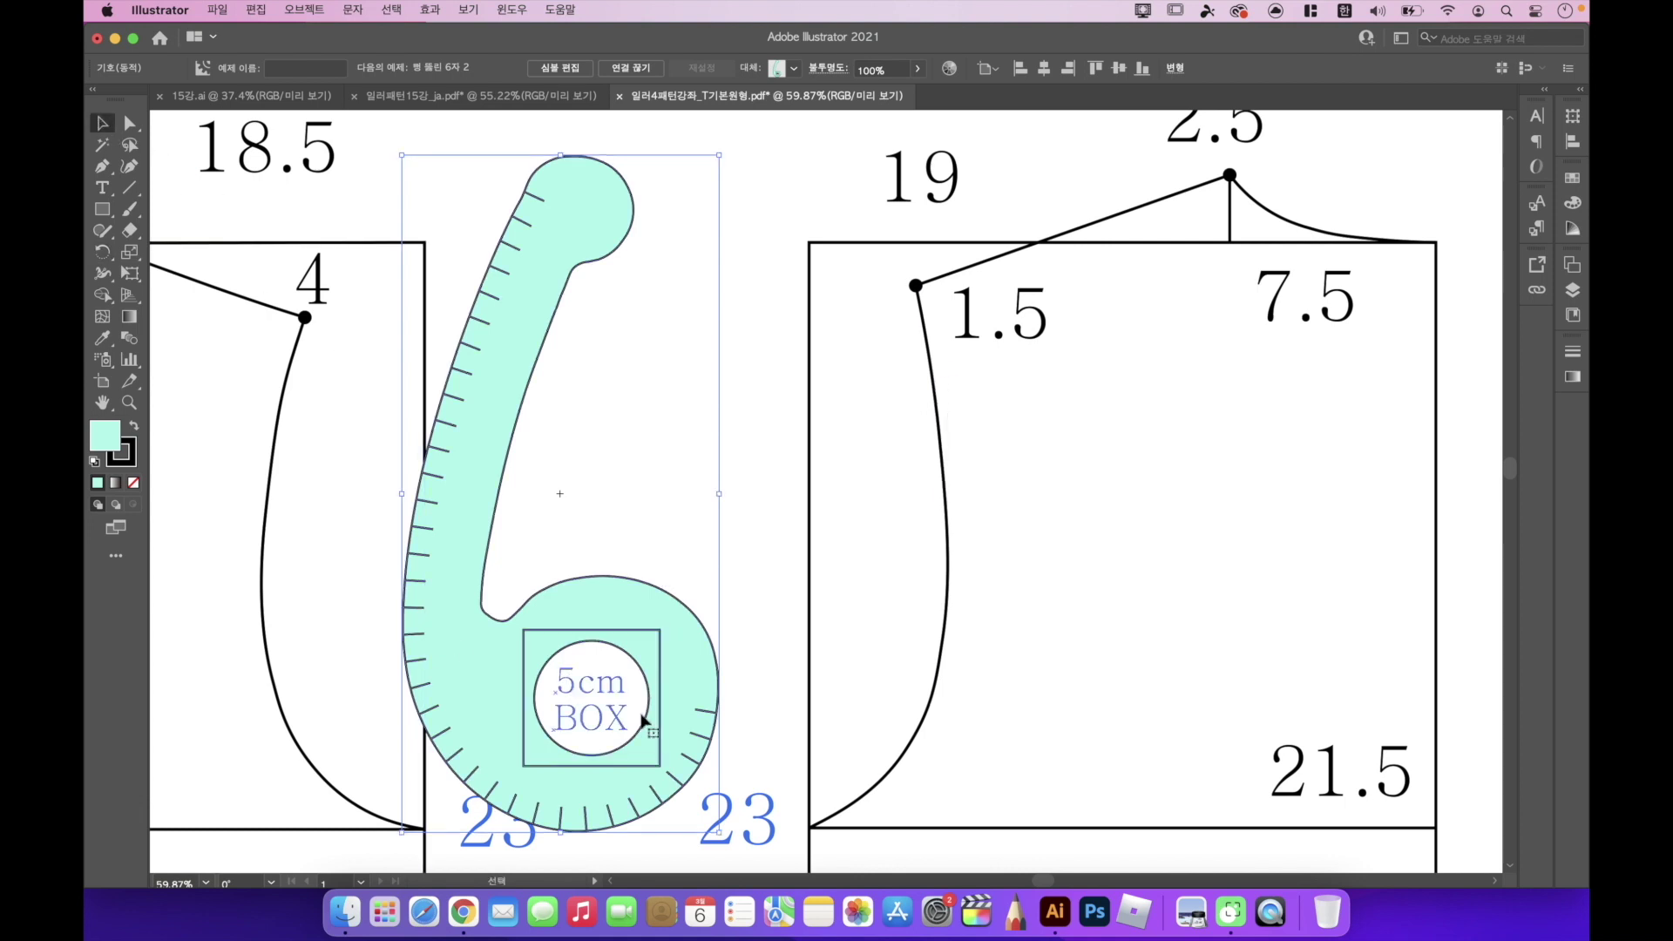
left_click_drag(589, 702, 465, 699)
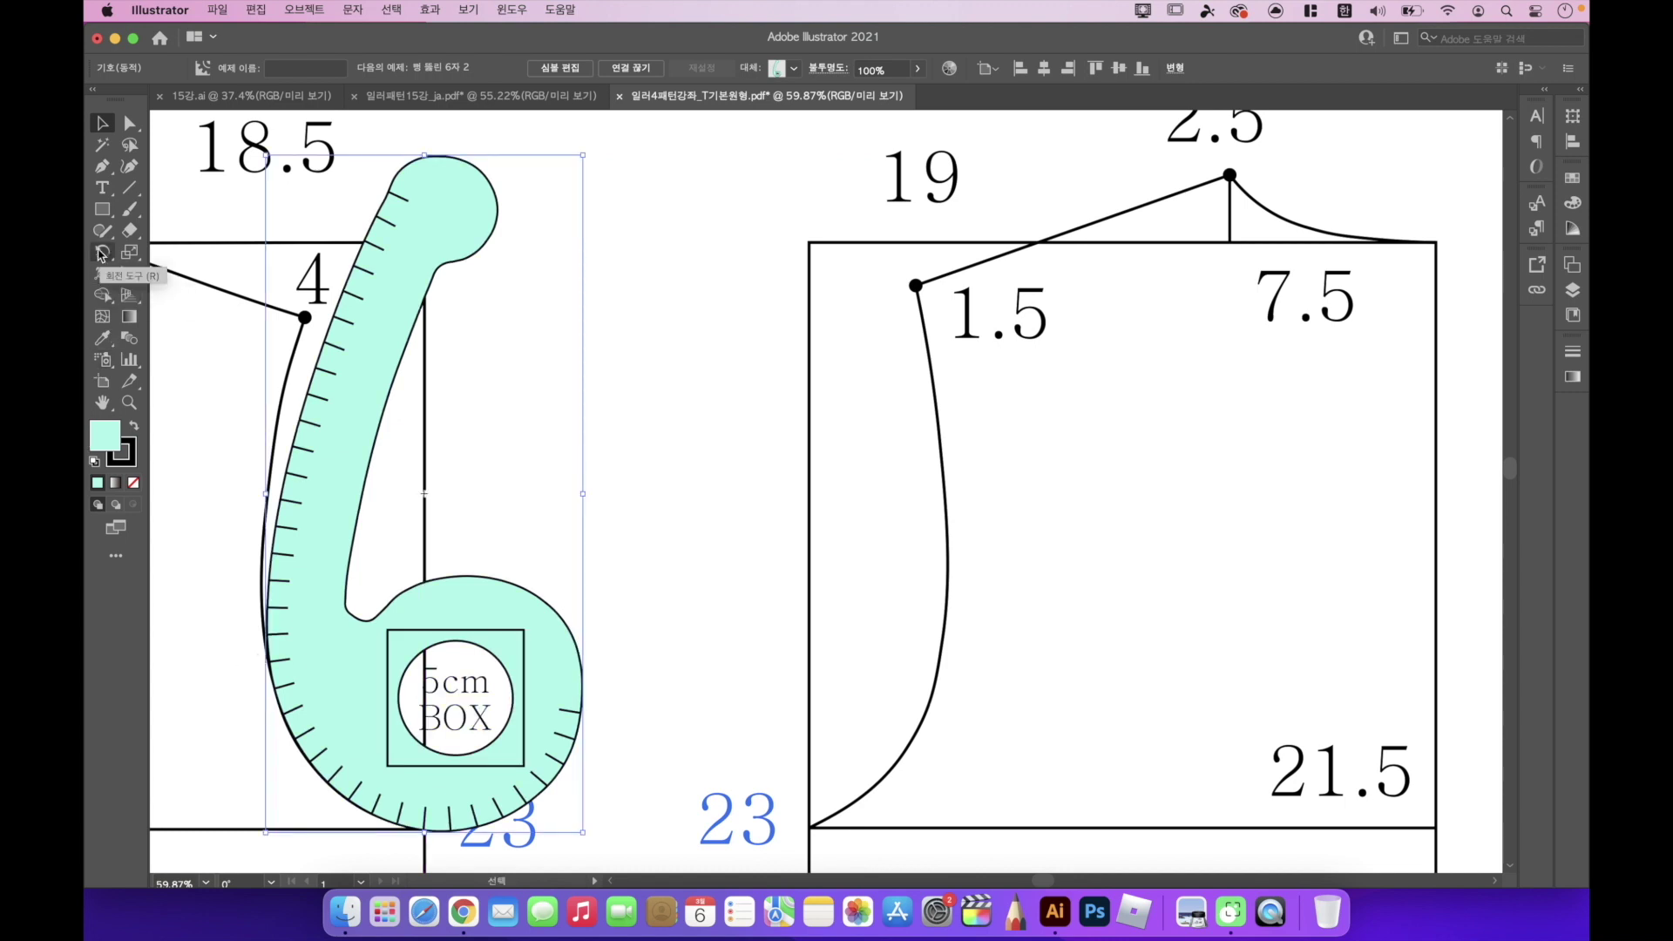
left_click(101, 254)
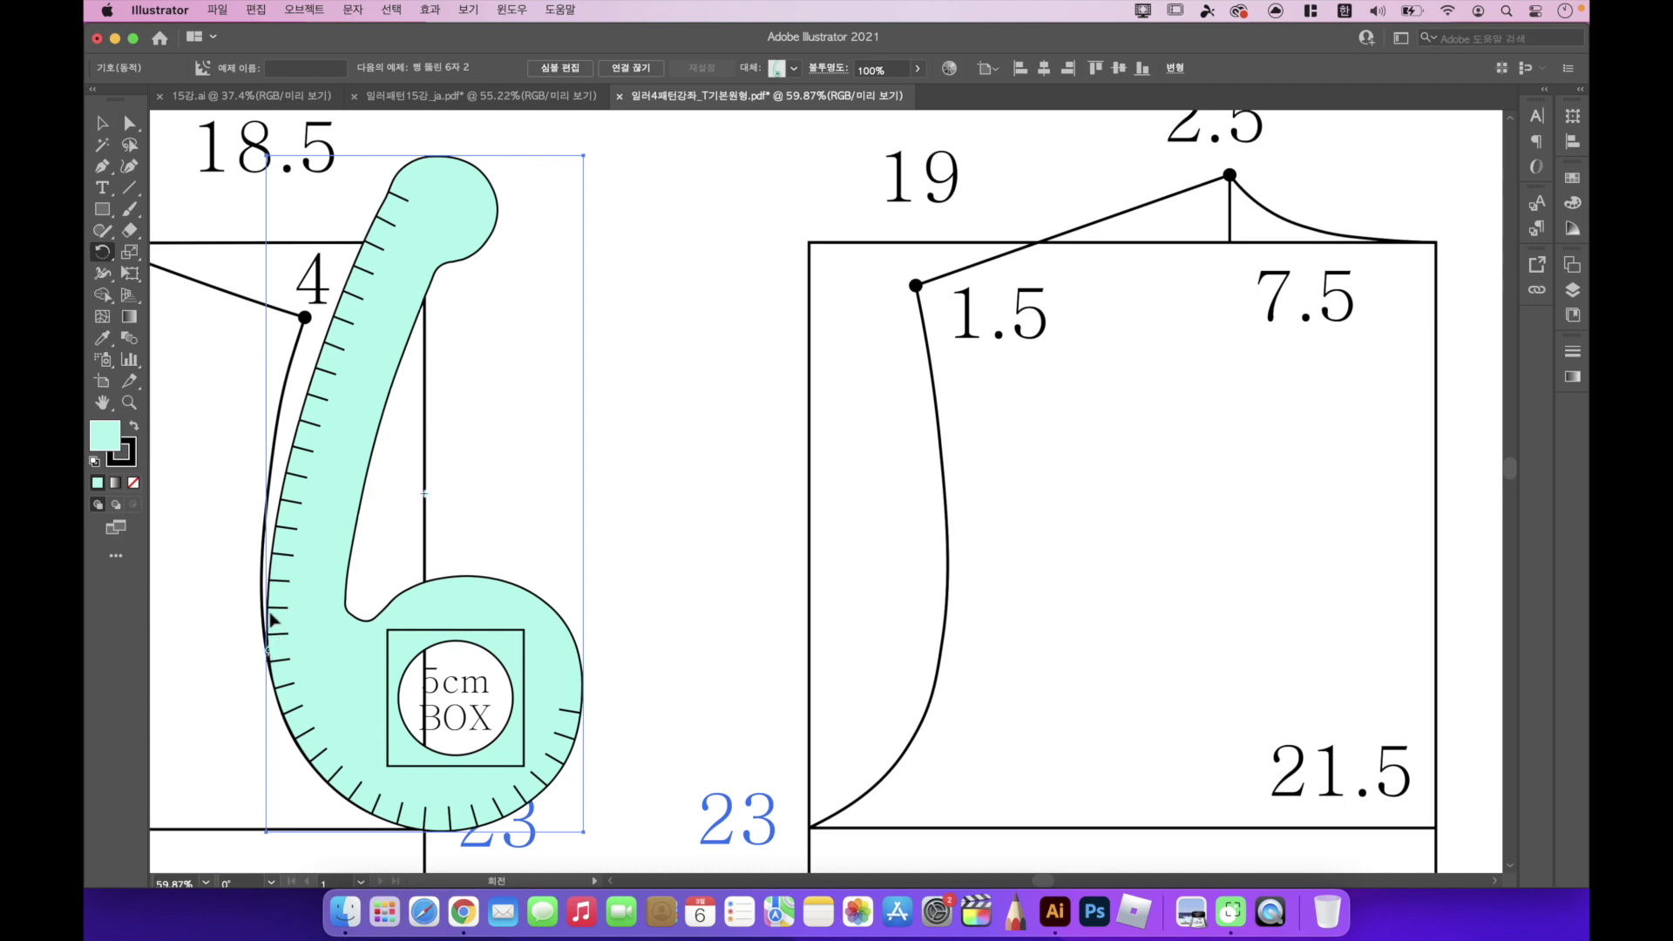
left_click_drag(413, 171, 367, 149)
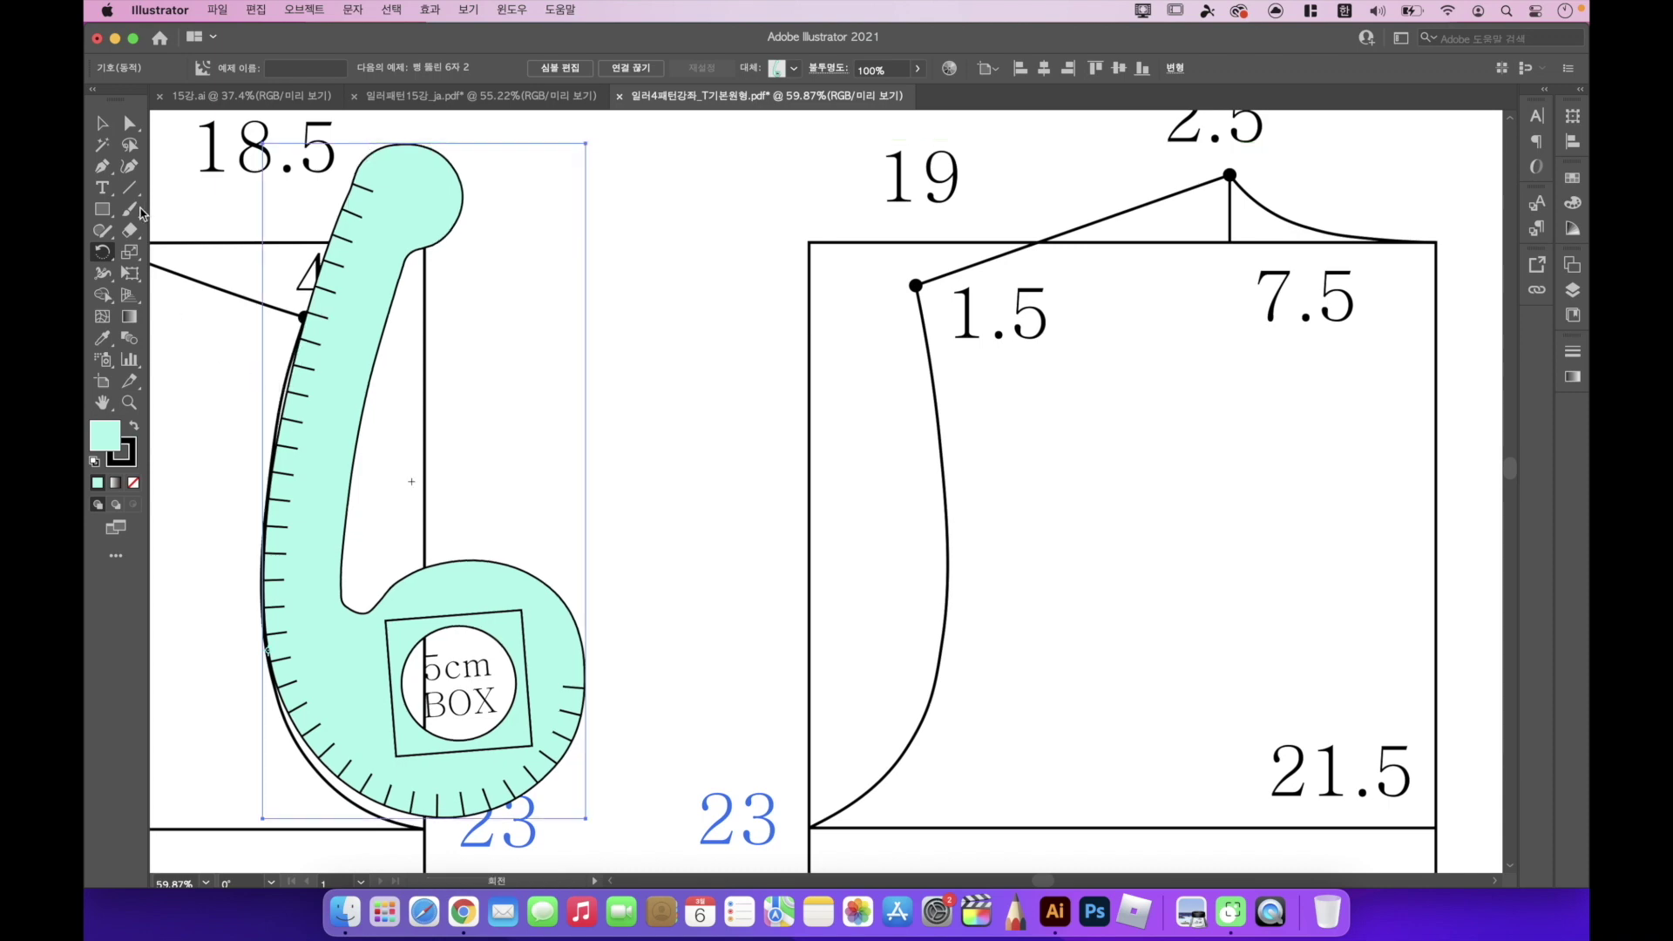
Select the front armhole curve with the Direct Selection tool and nudge its upper anchor point toward the ruler's edge.
left_click(129, 129)
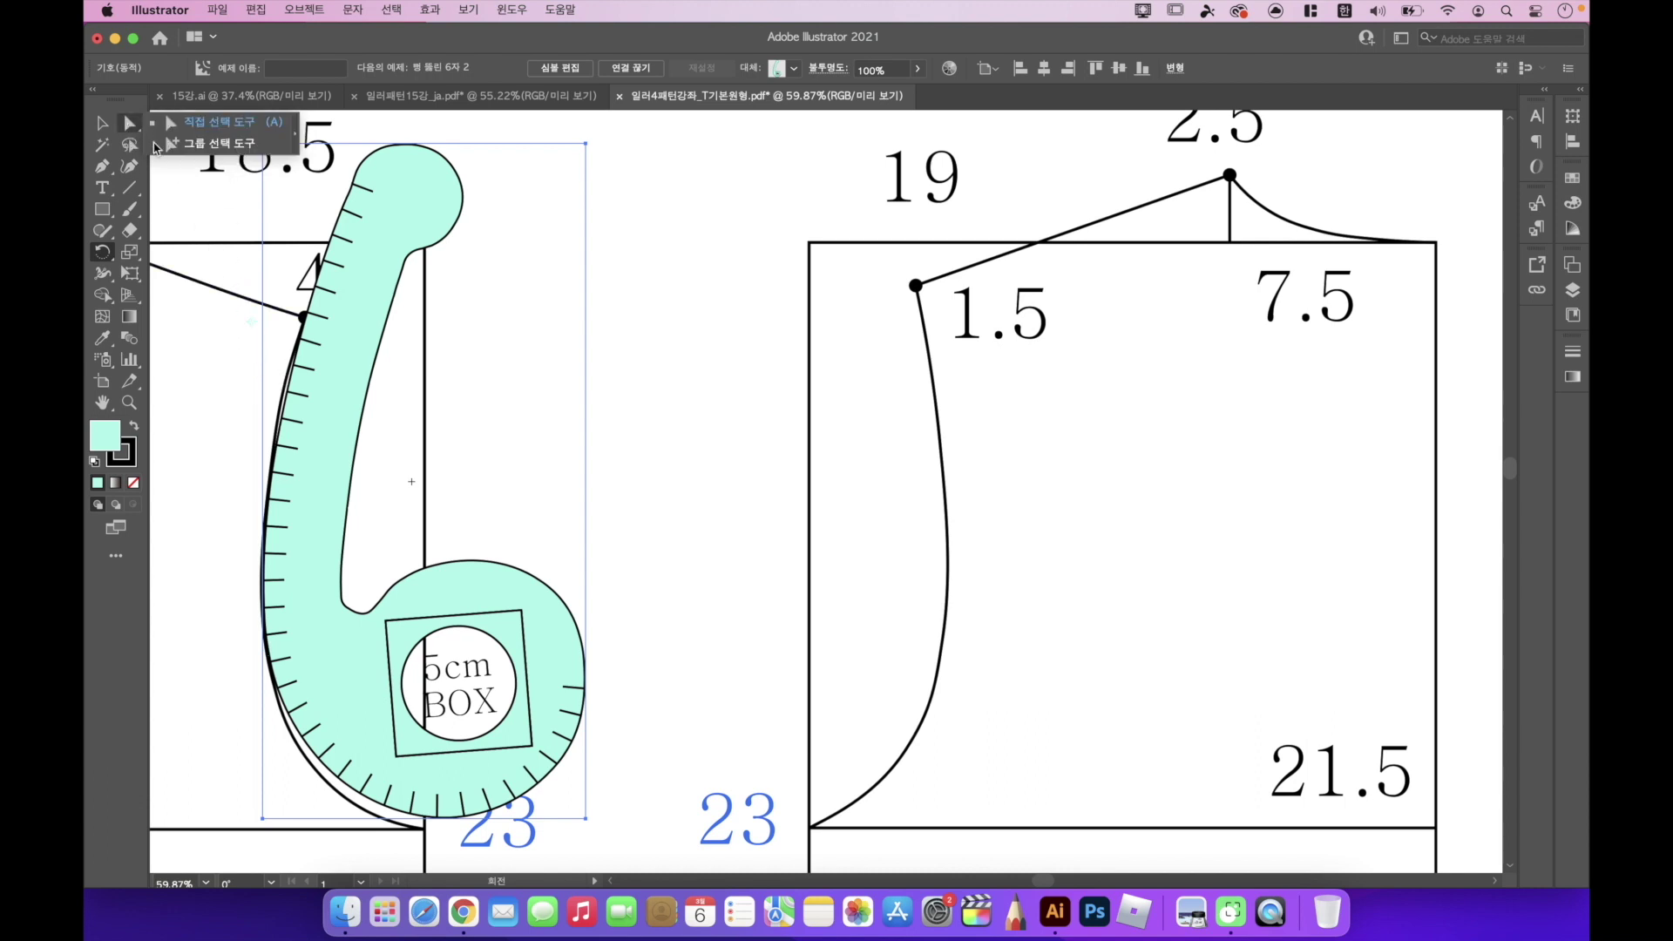
left_click(180, 131)
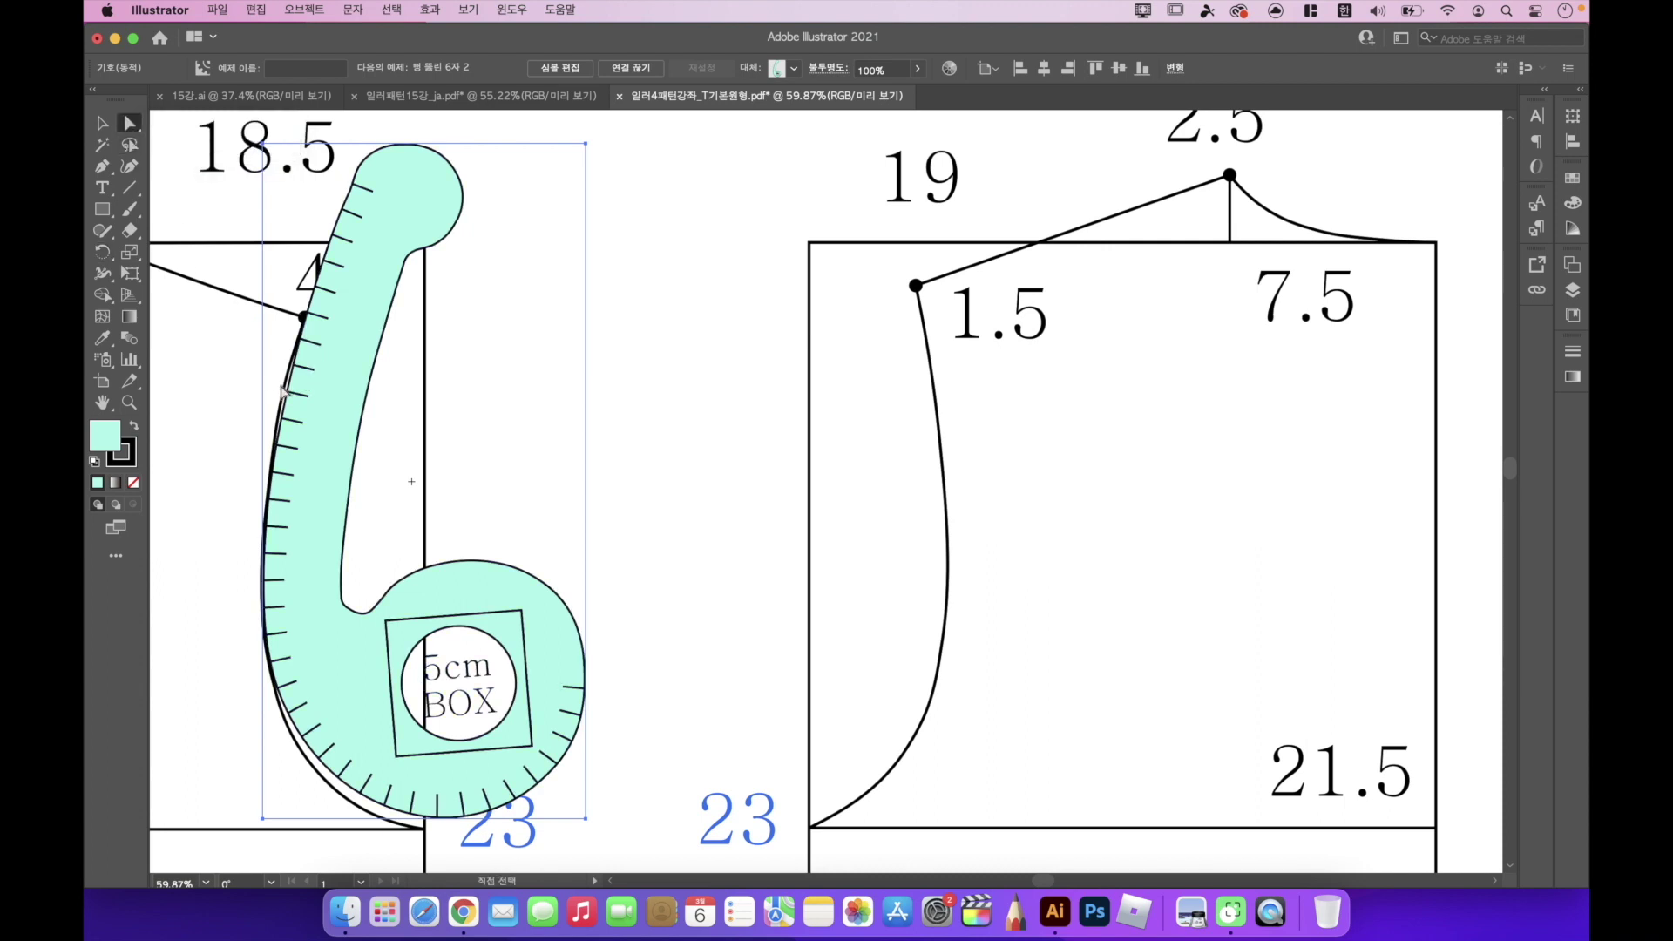
left_click(286, 394)
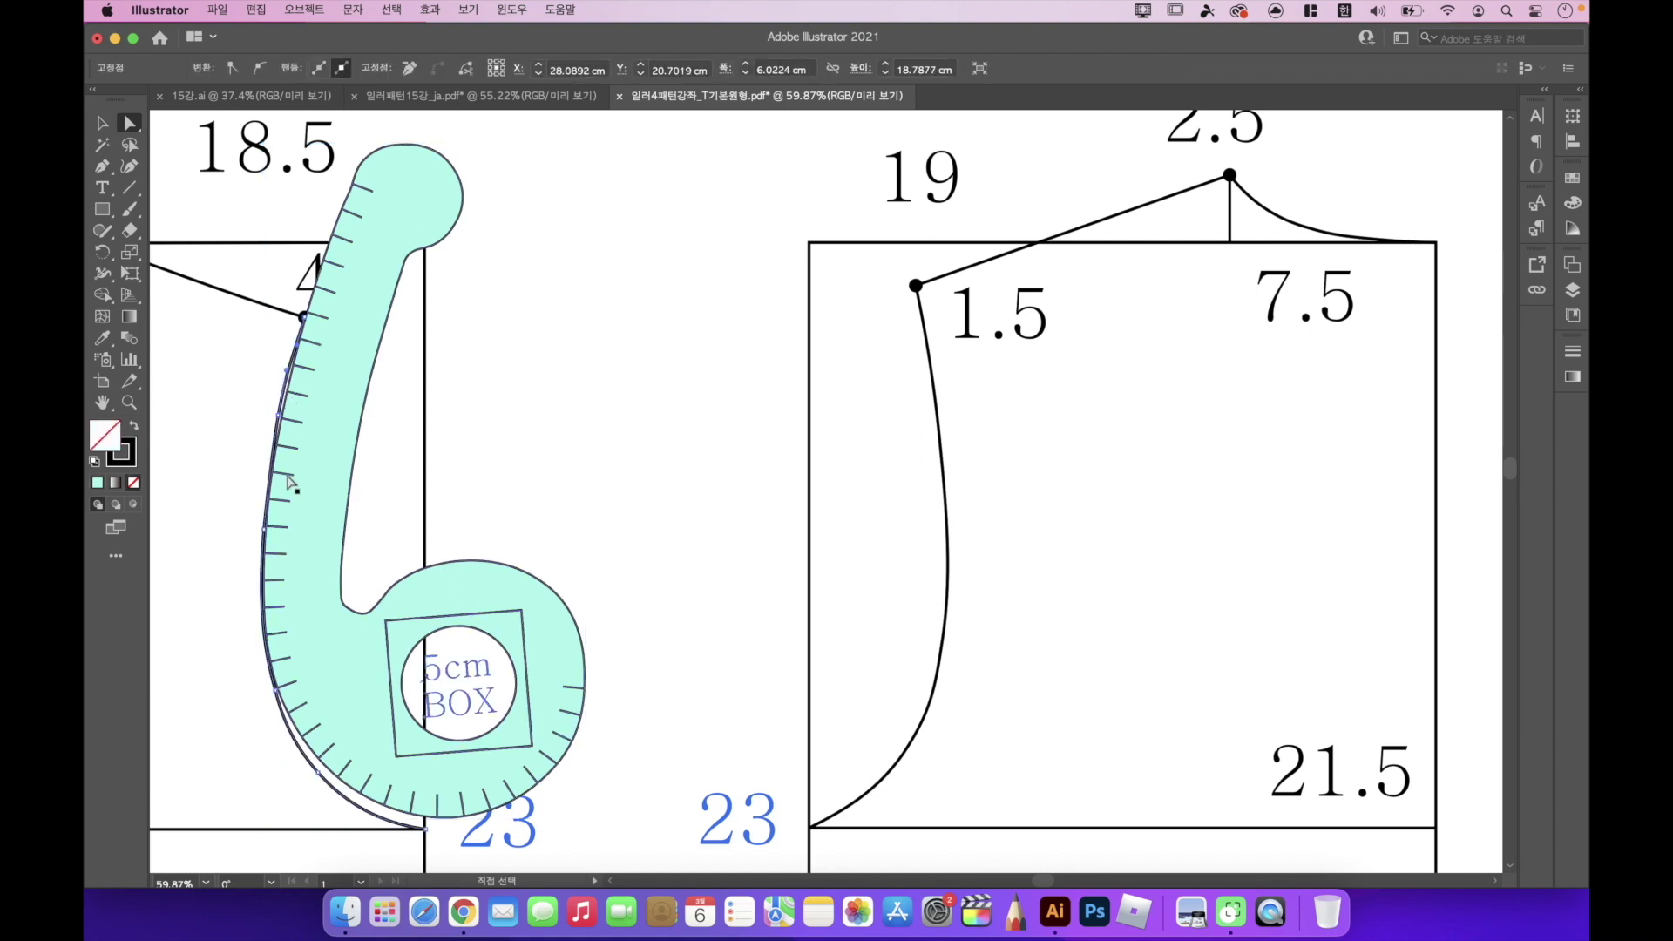
scroll(283, 409, "up", 3, "alt")
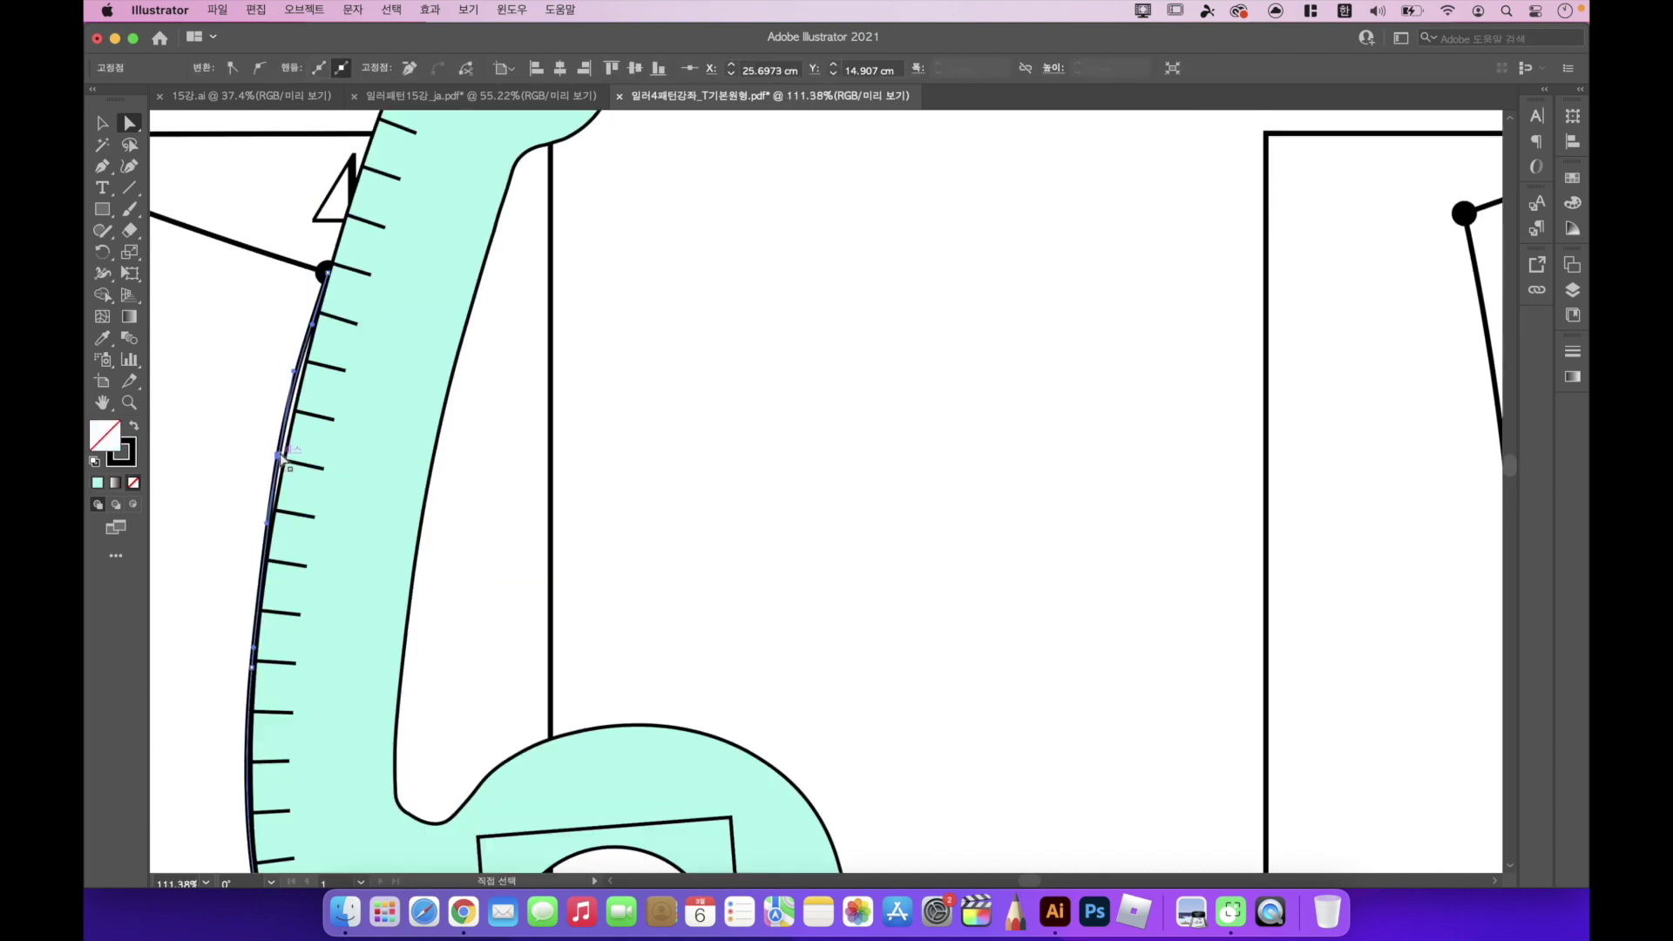
mouse_move(282, 457)
left_mouse_down()
mouse_move(307, 430)
mouse_move(285, 460)
left_mouse_up()
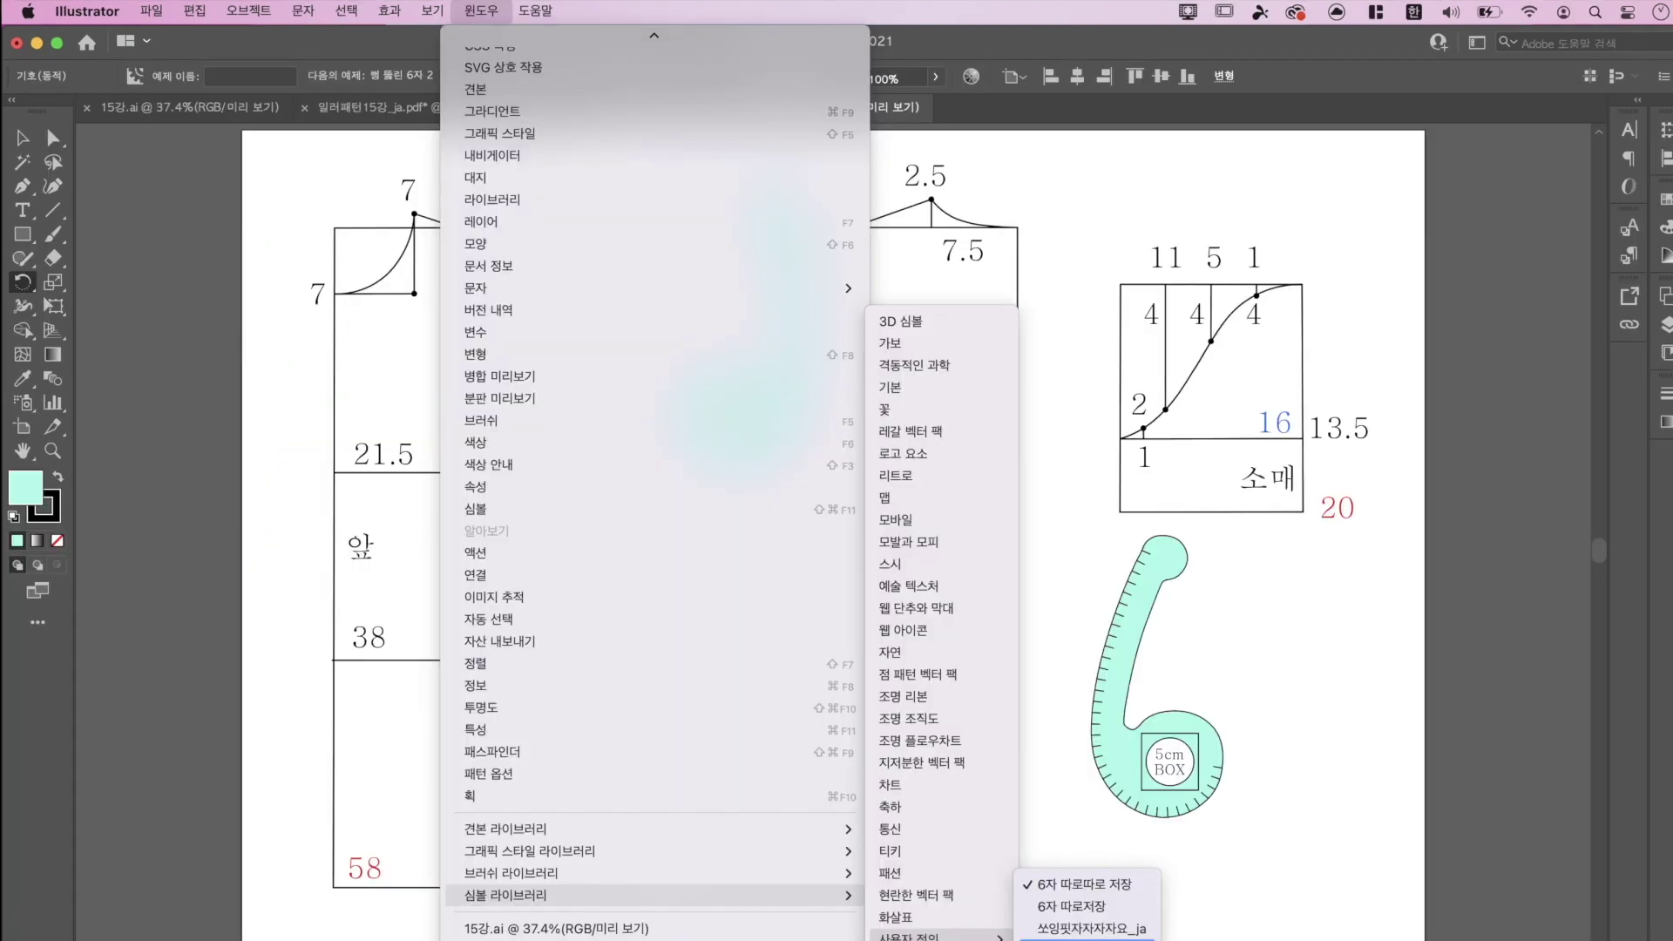
Open the user-defined symbol library 쏘잉핏자자자자요_ja and look through the 암홀자 따로저장 and 6자 따로따로 저장 libraries.
left_click(1073, 929)
left_click_drag(1100, 427, 1155, 435)
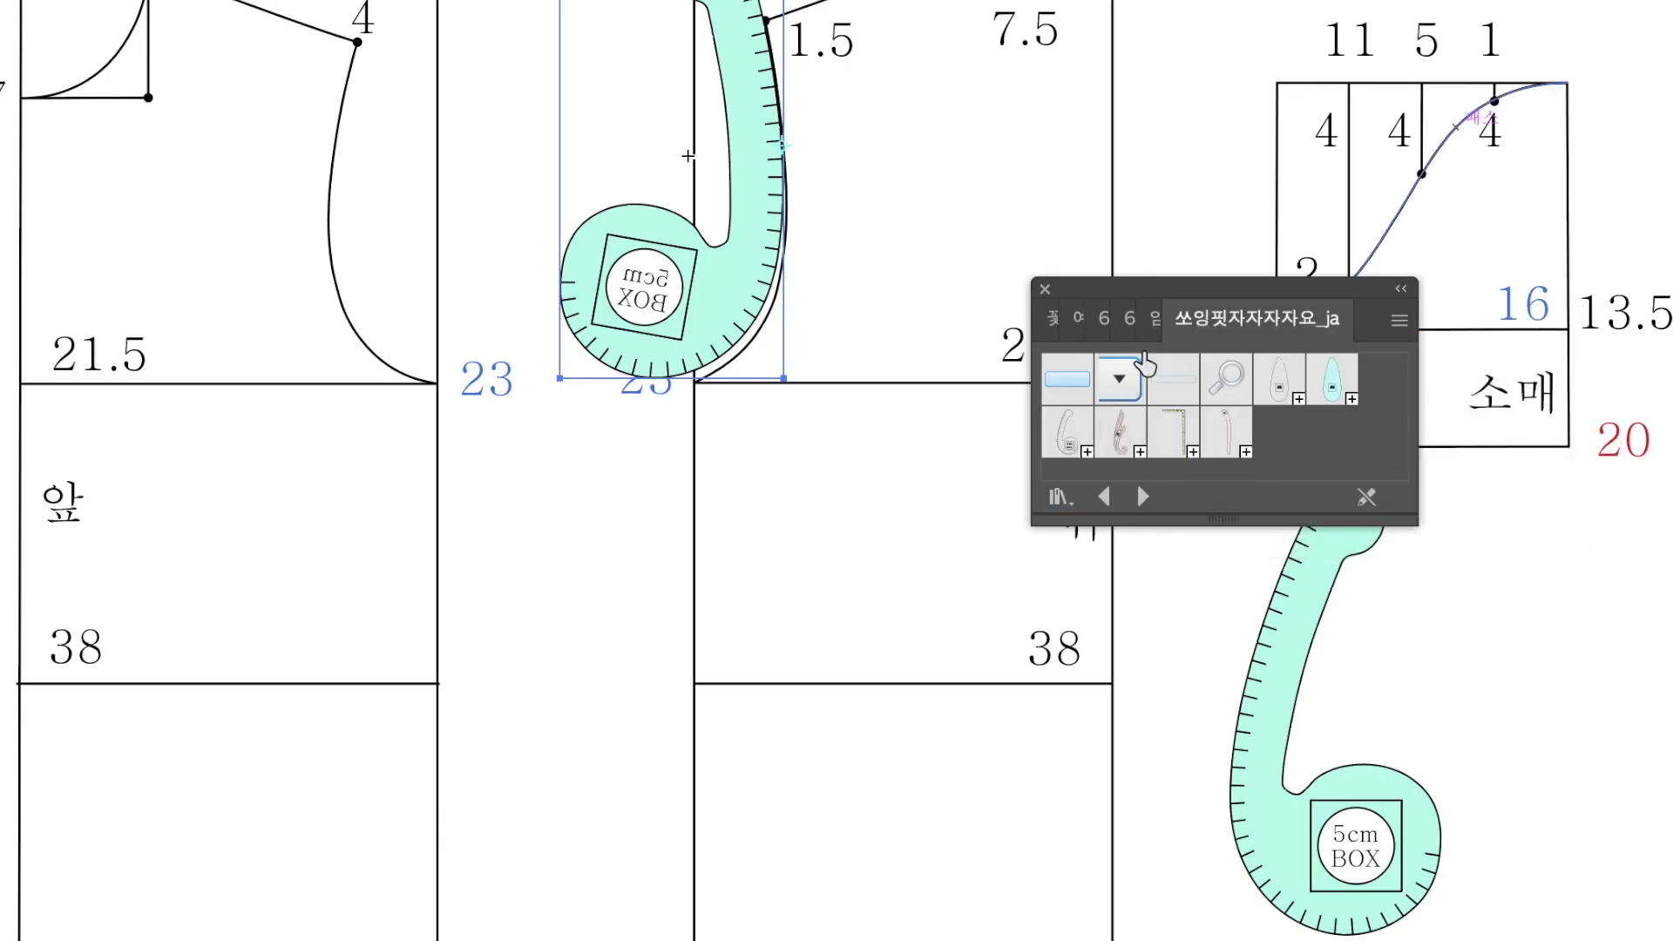
left_click(1149, 319)
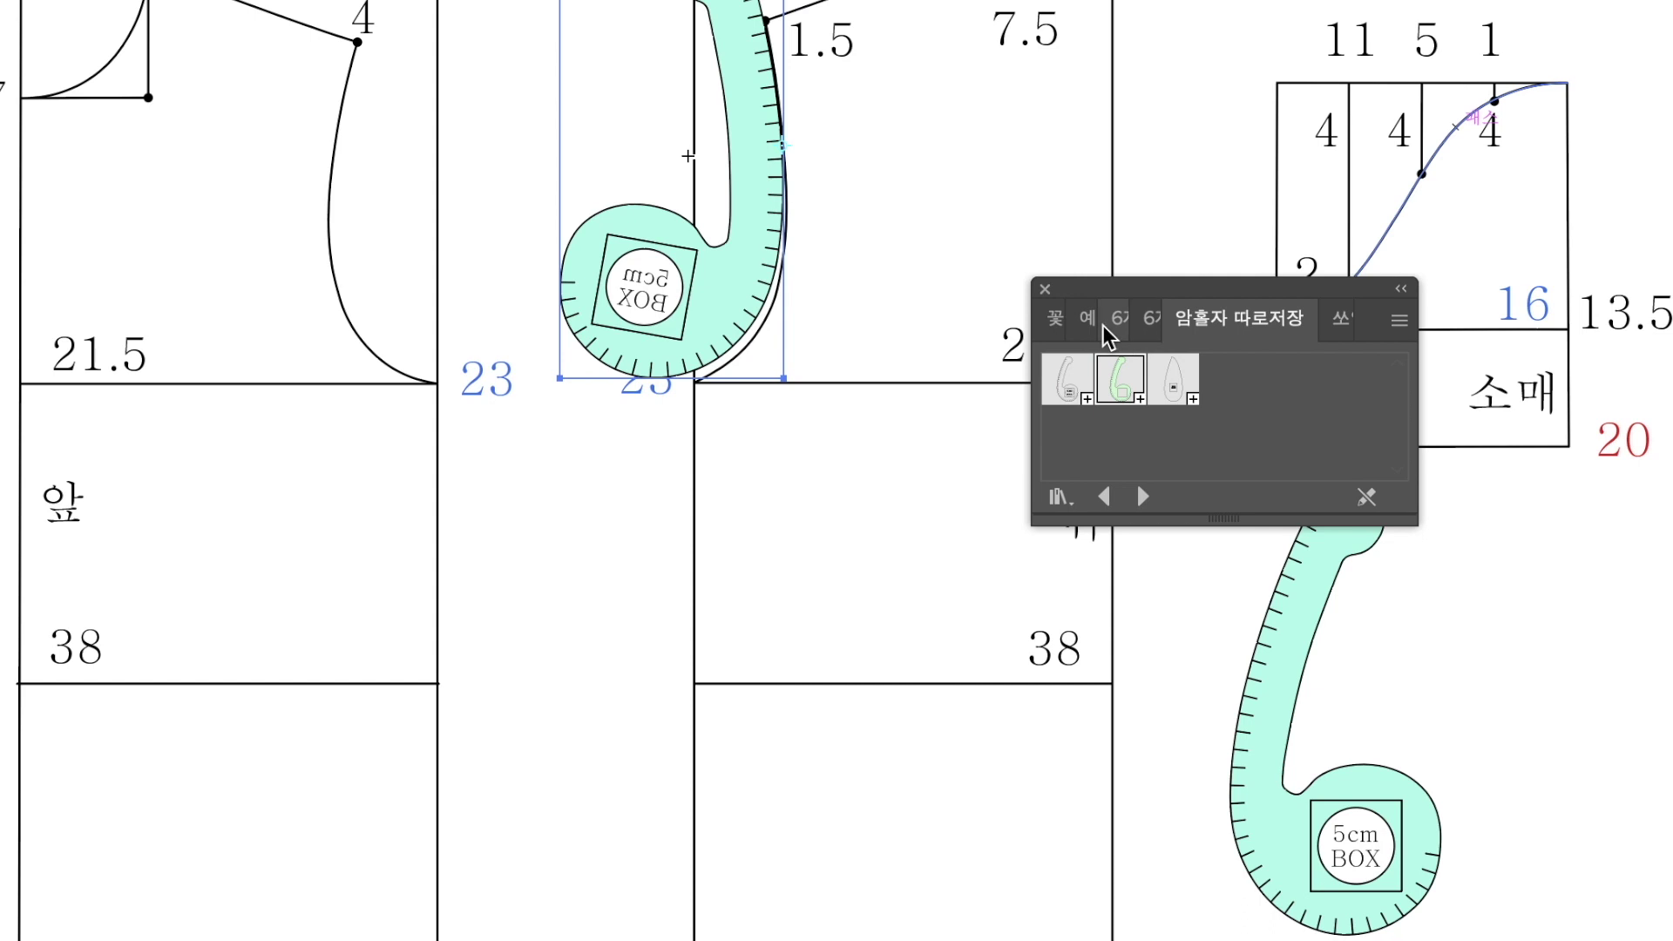
left_click(1122, 321)
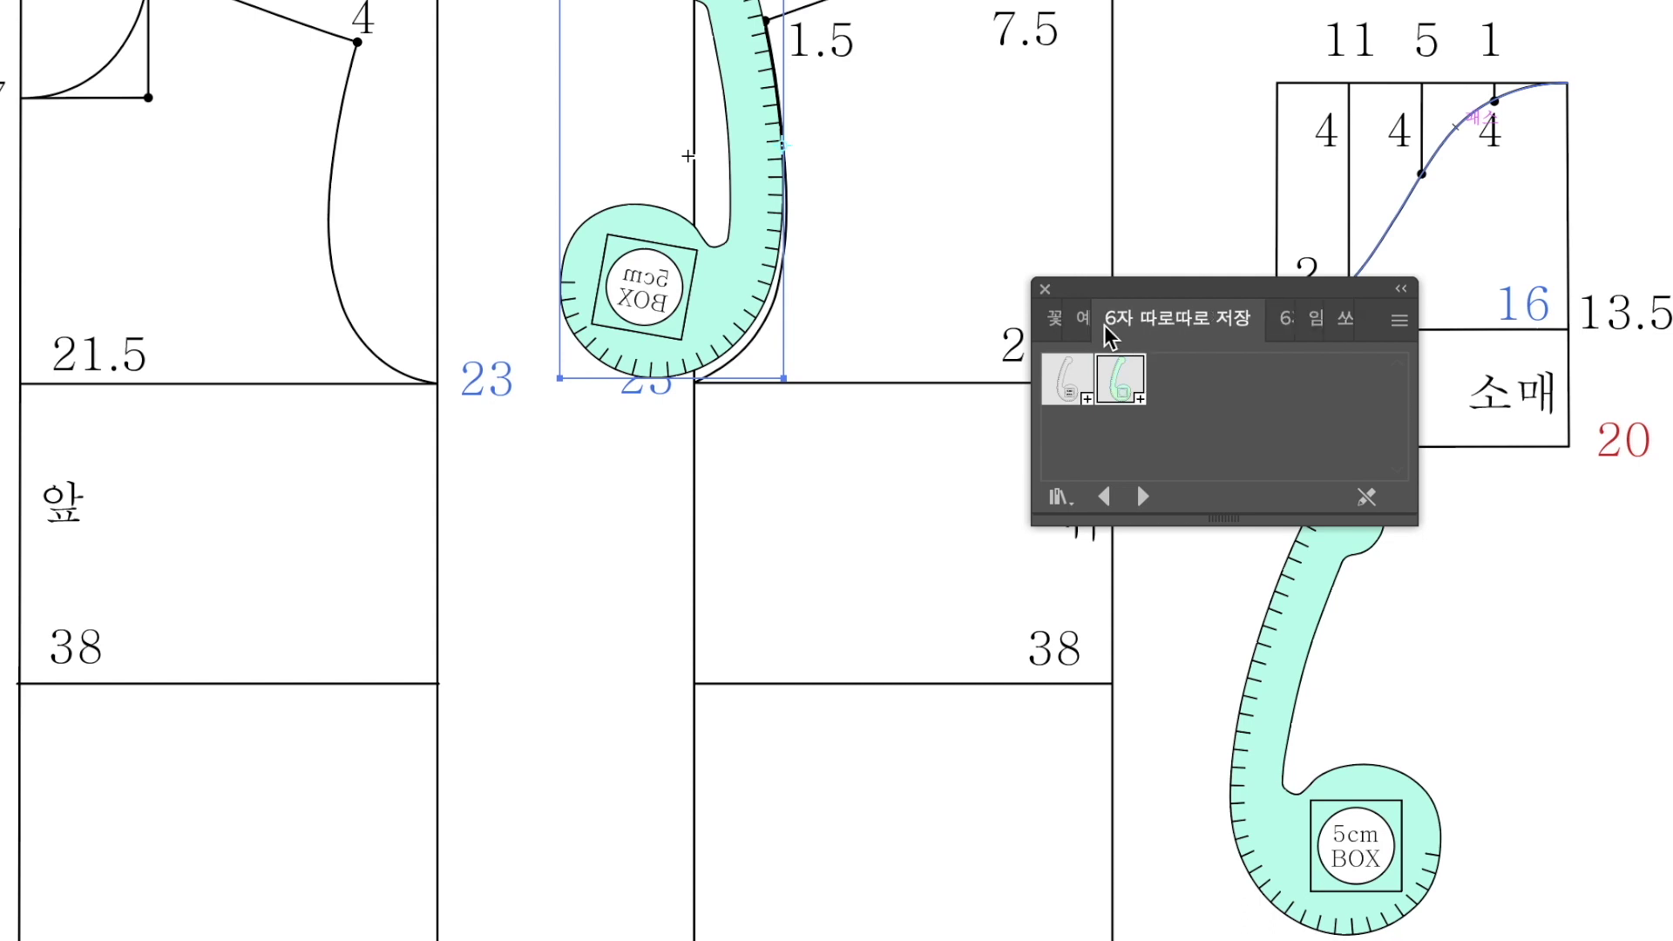
Return to the 쏘잉핏자자자자요_ja library and place its L-shaped square ruler on the front bodice pattern.
left_click(1313, 319)
left_click(1333, 323)
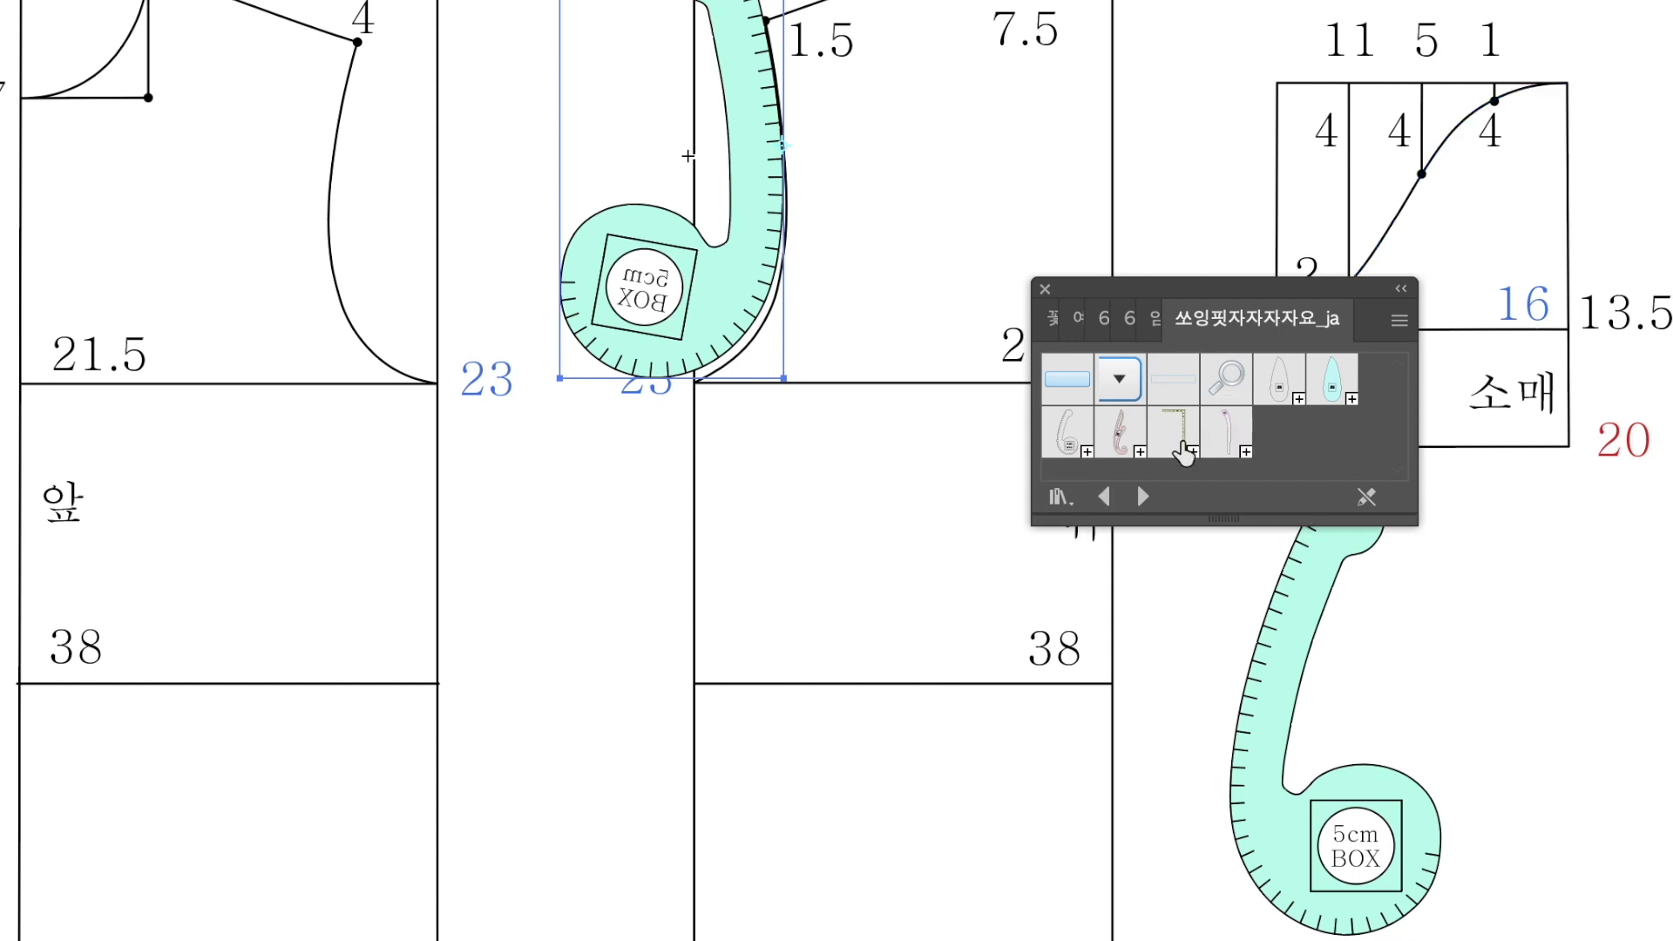
left_click_drag(1173, 436, 398, 523)
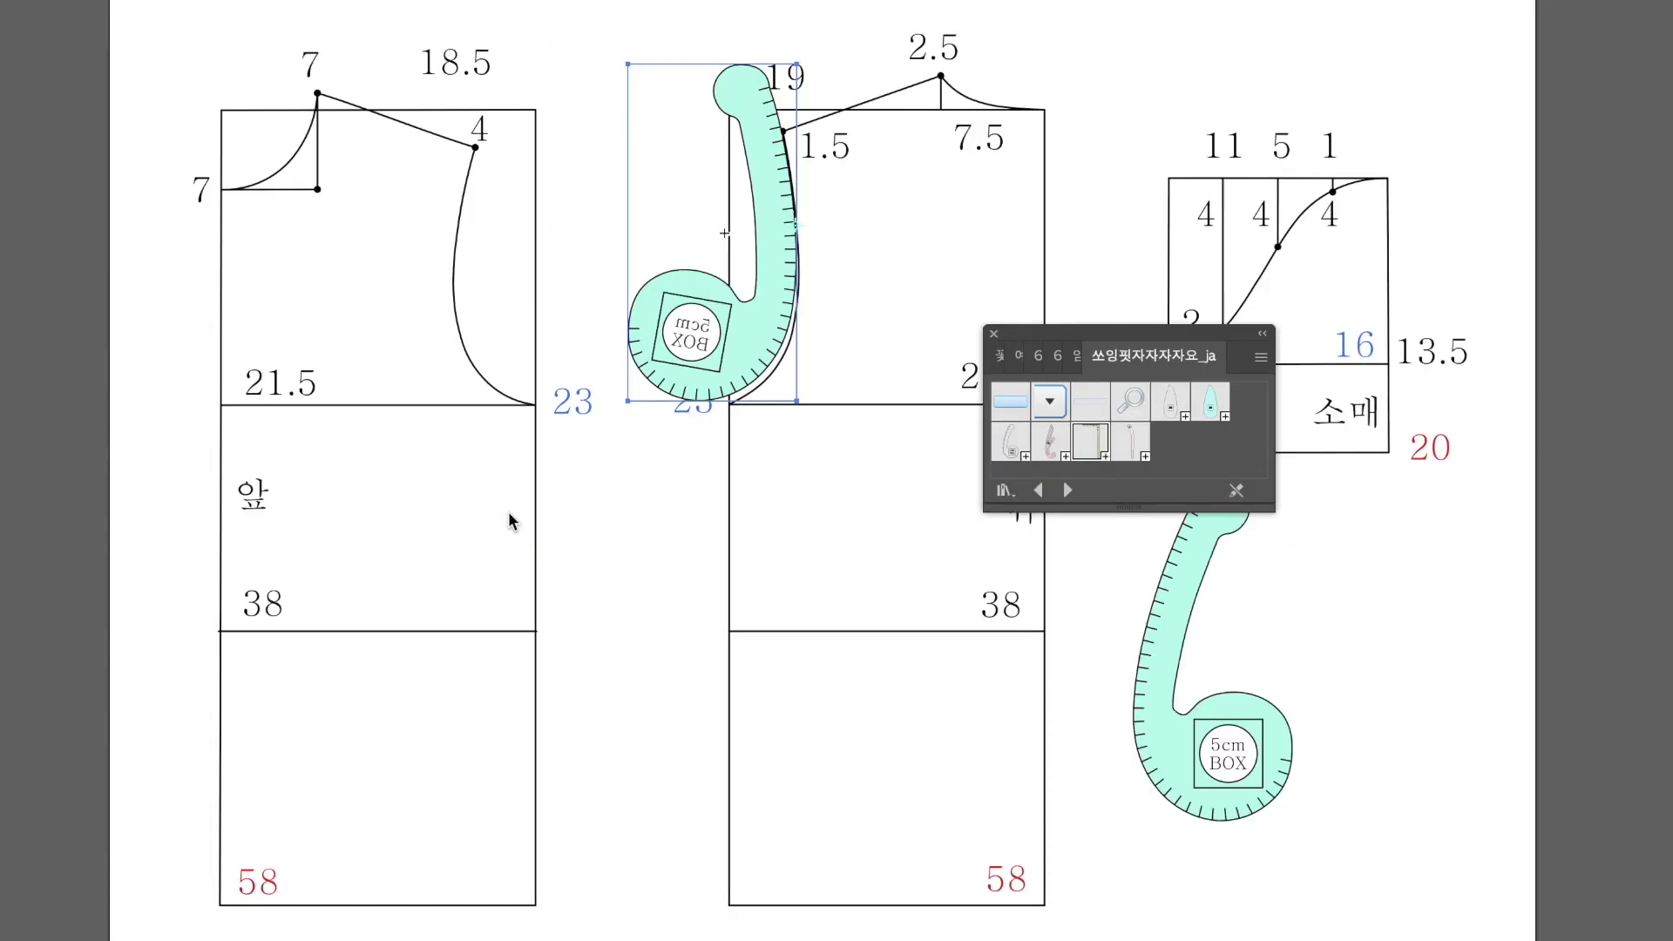